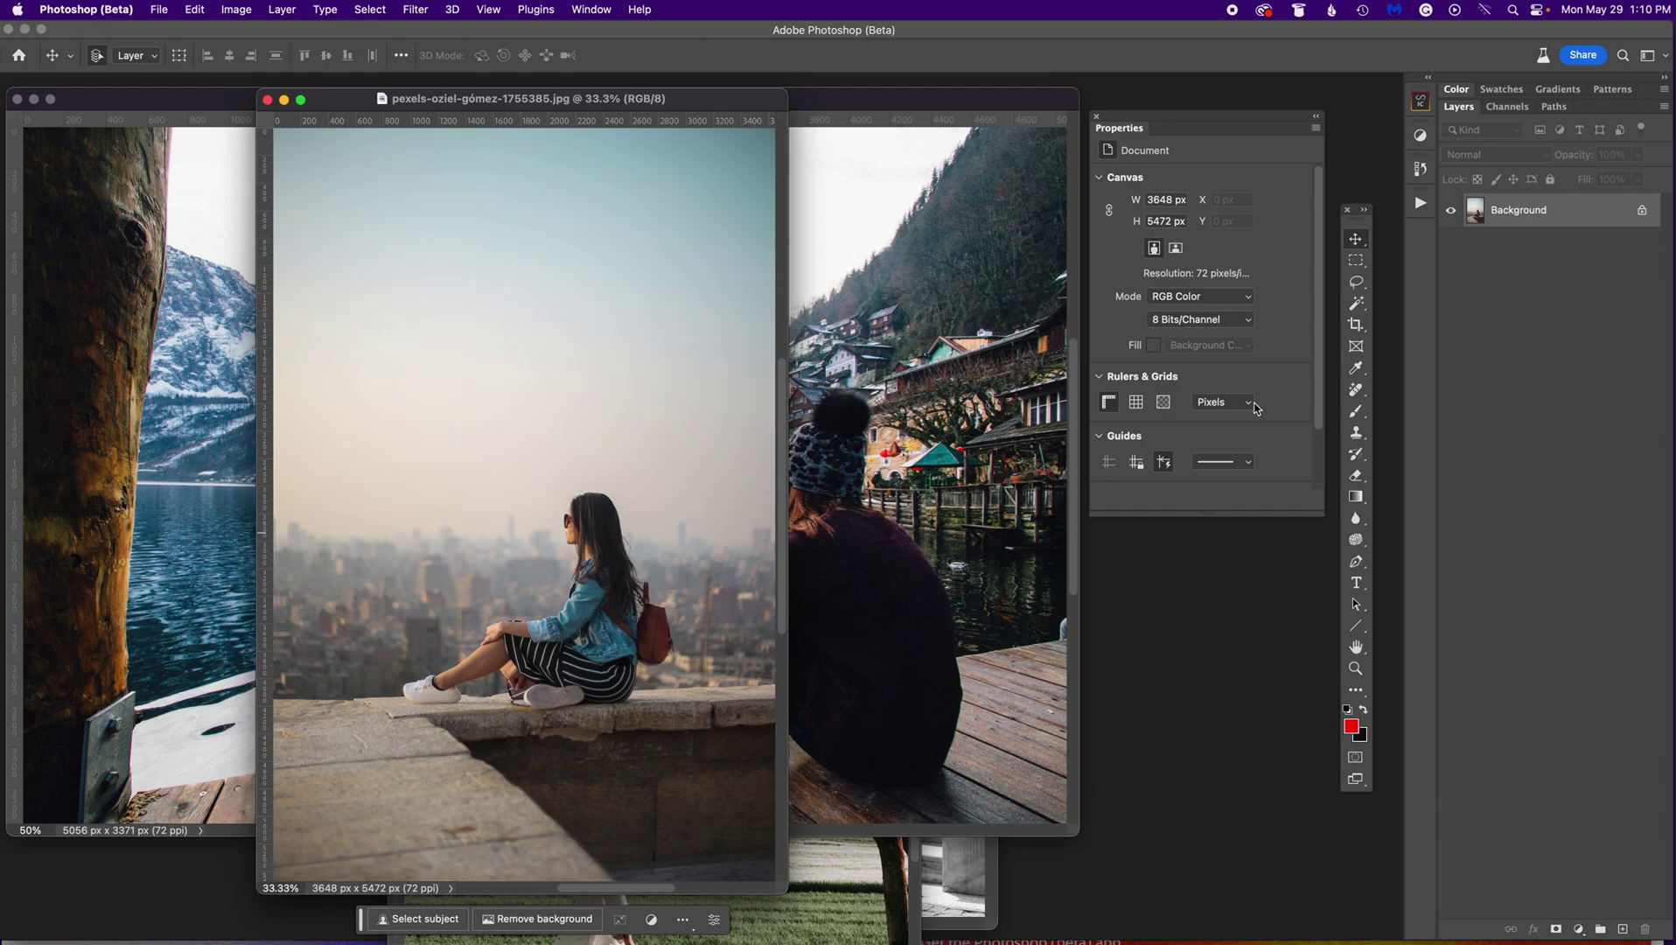
Step: Open Creative Cloud, dismiss the Dream Bigger promo and check for app updates
left_click(1263, 11)
left_click_drag(744, 249, 777, 221)
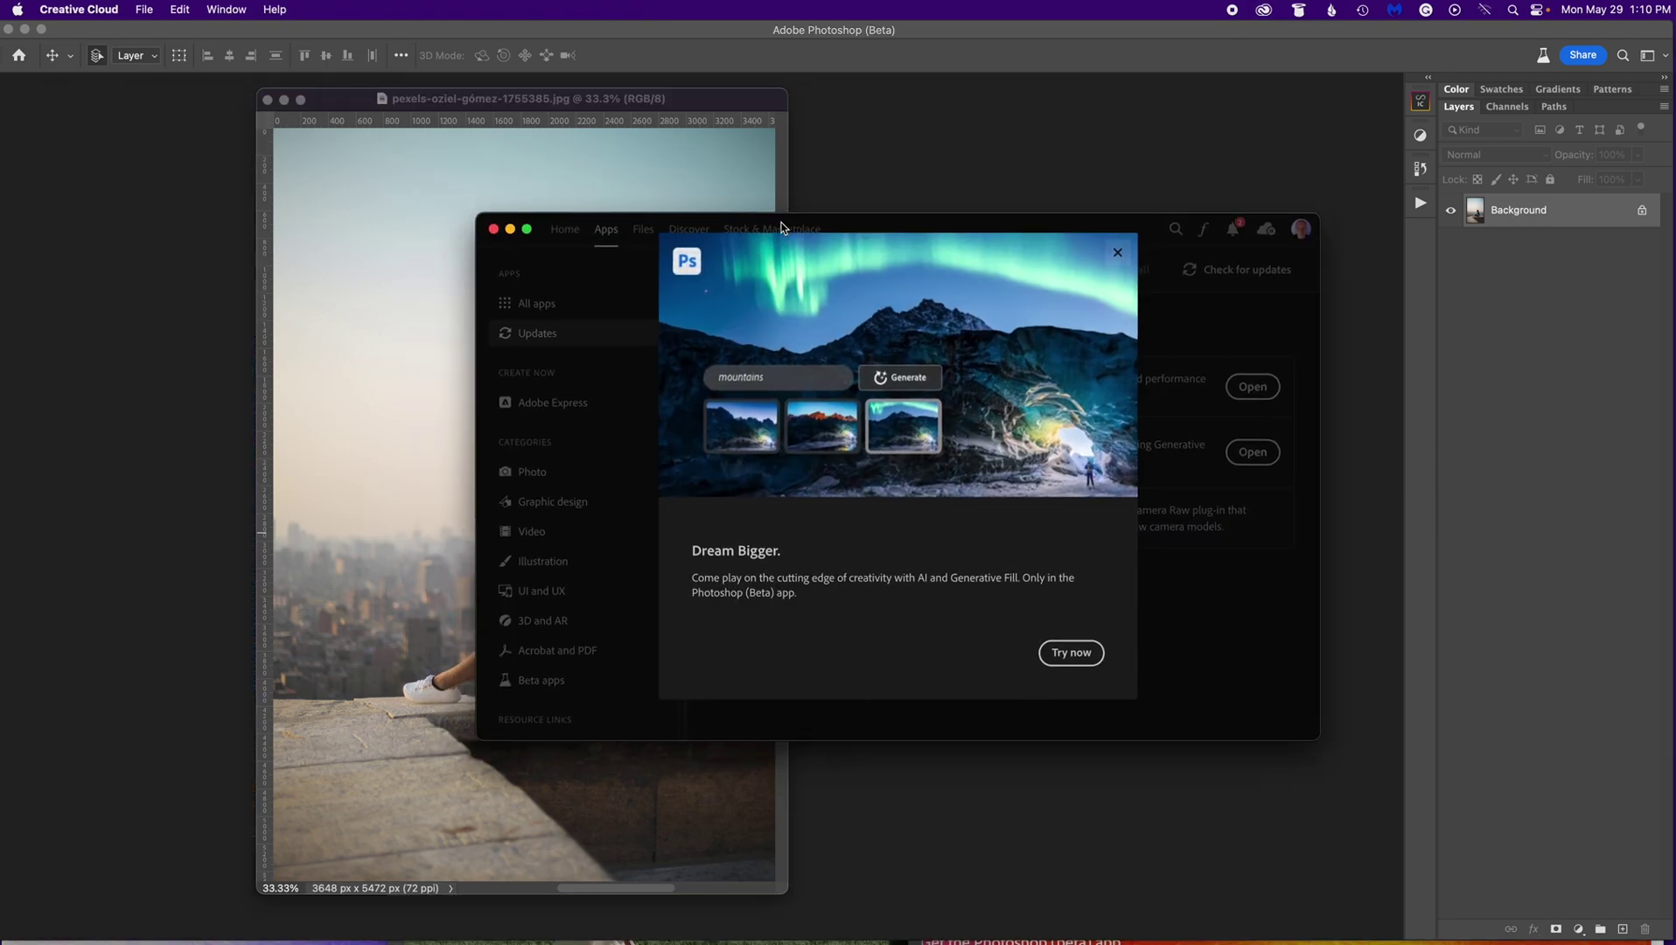
key("Escape")
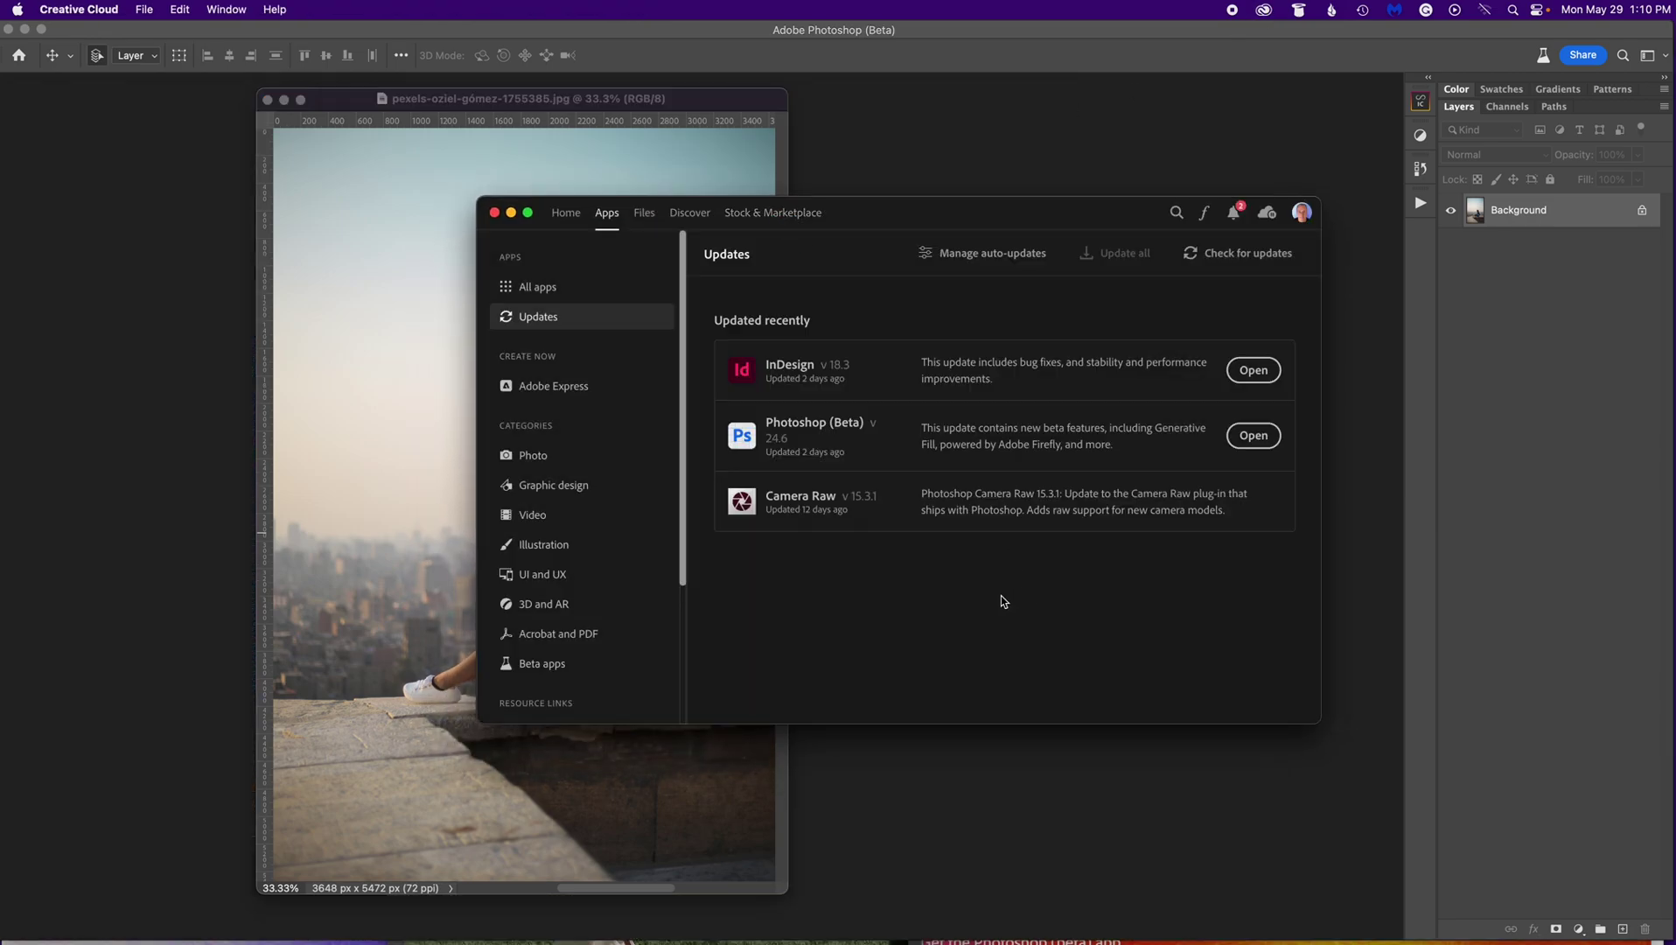
left_click(564, 292)
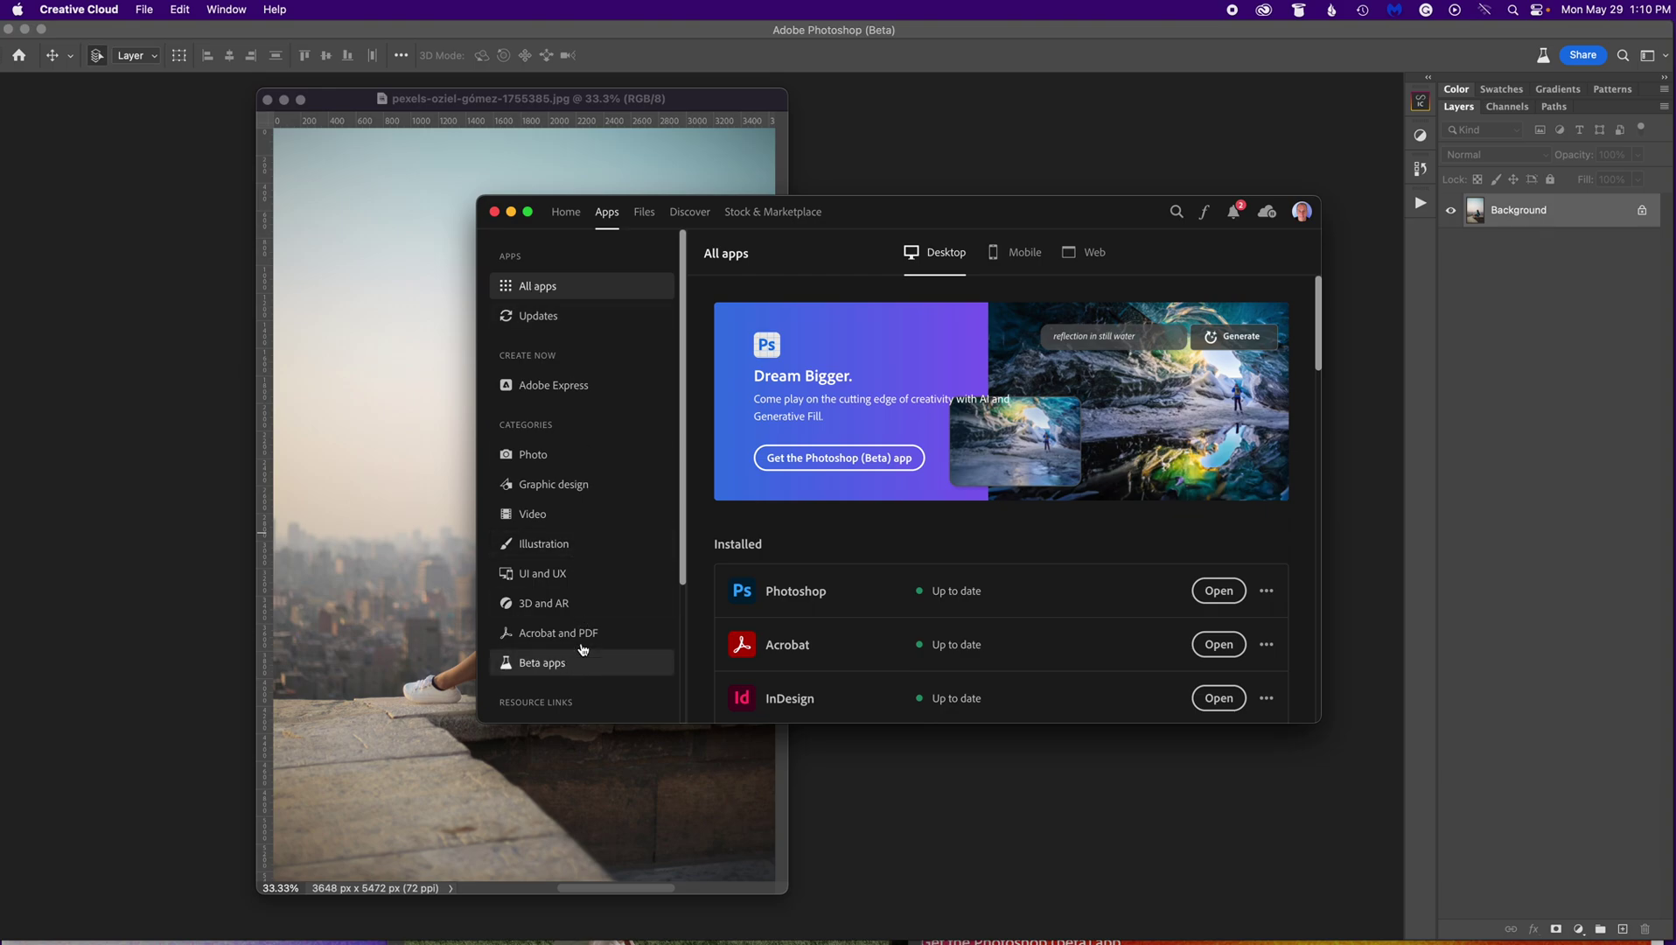
left_click(551, 318)
left_click(1245, 256)
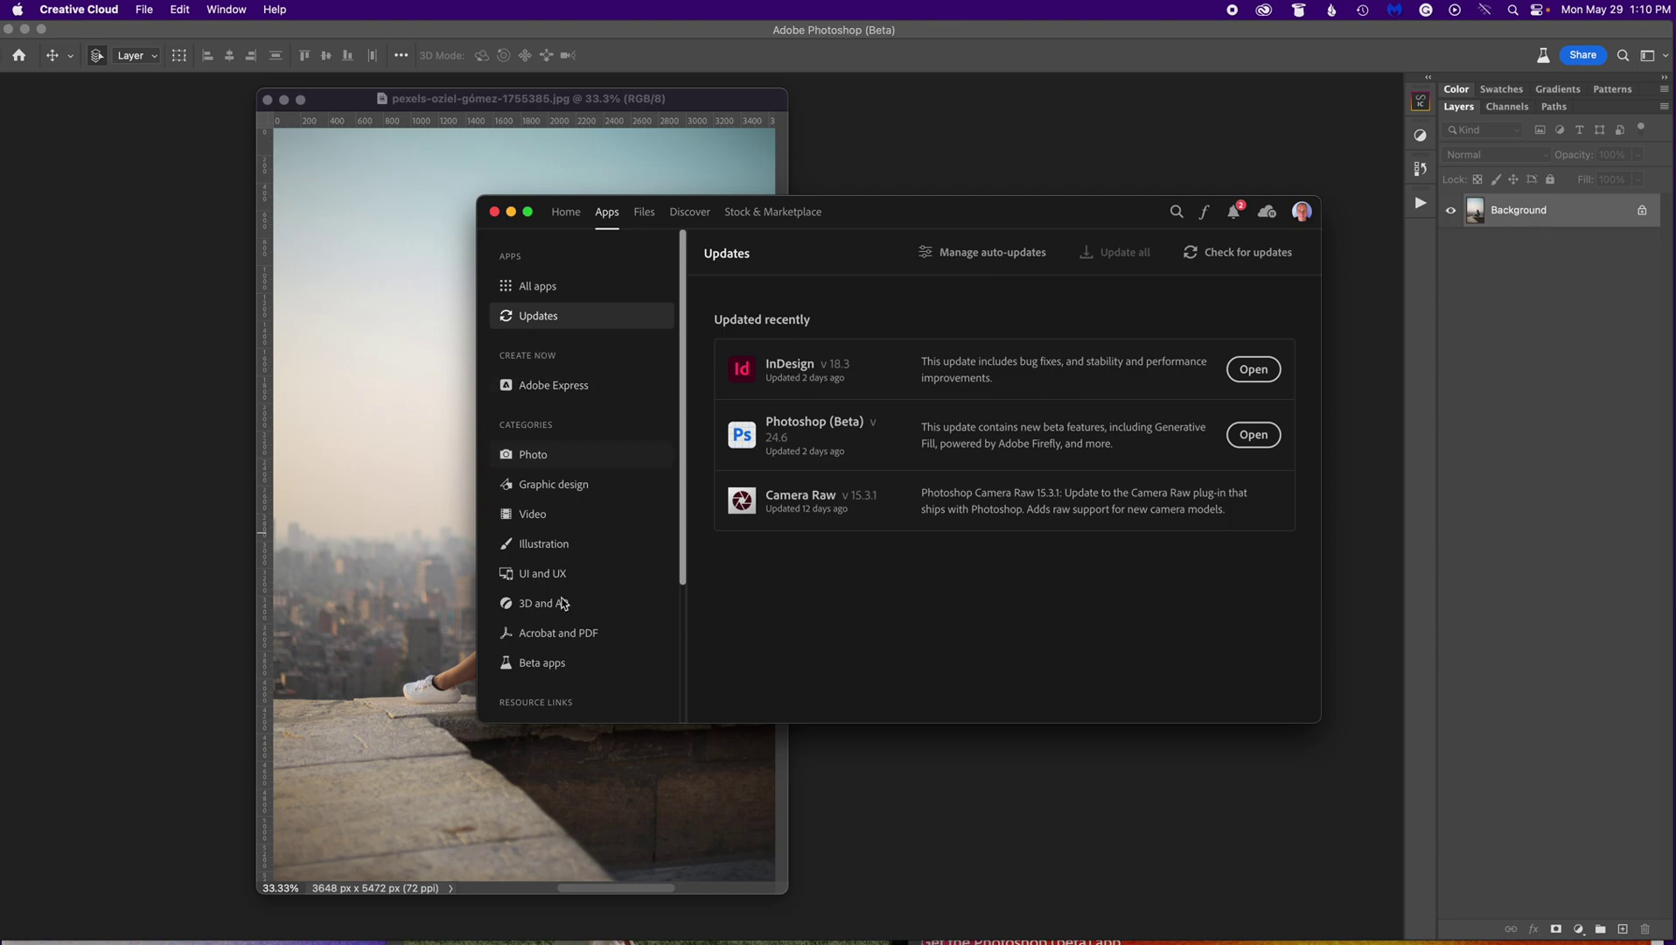
Step: Confirm Photoshop (Beta) is installed and current under Beta apps, then close Creative Cloud
left_click(544, 664)
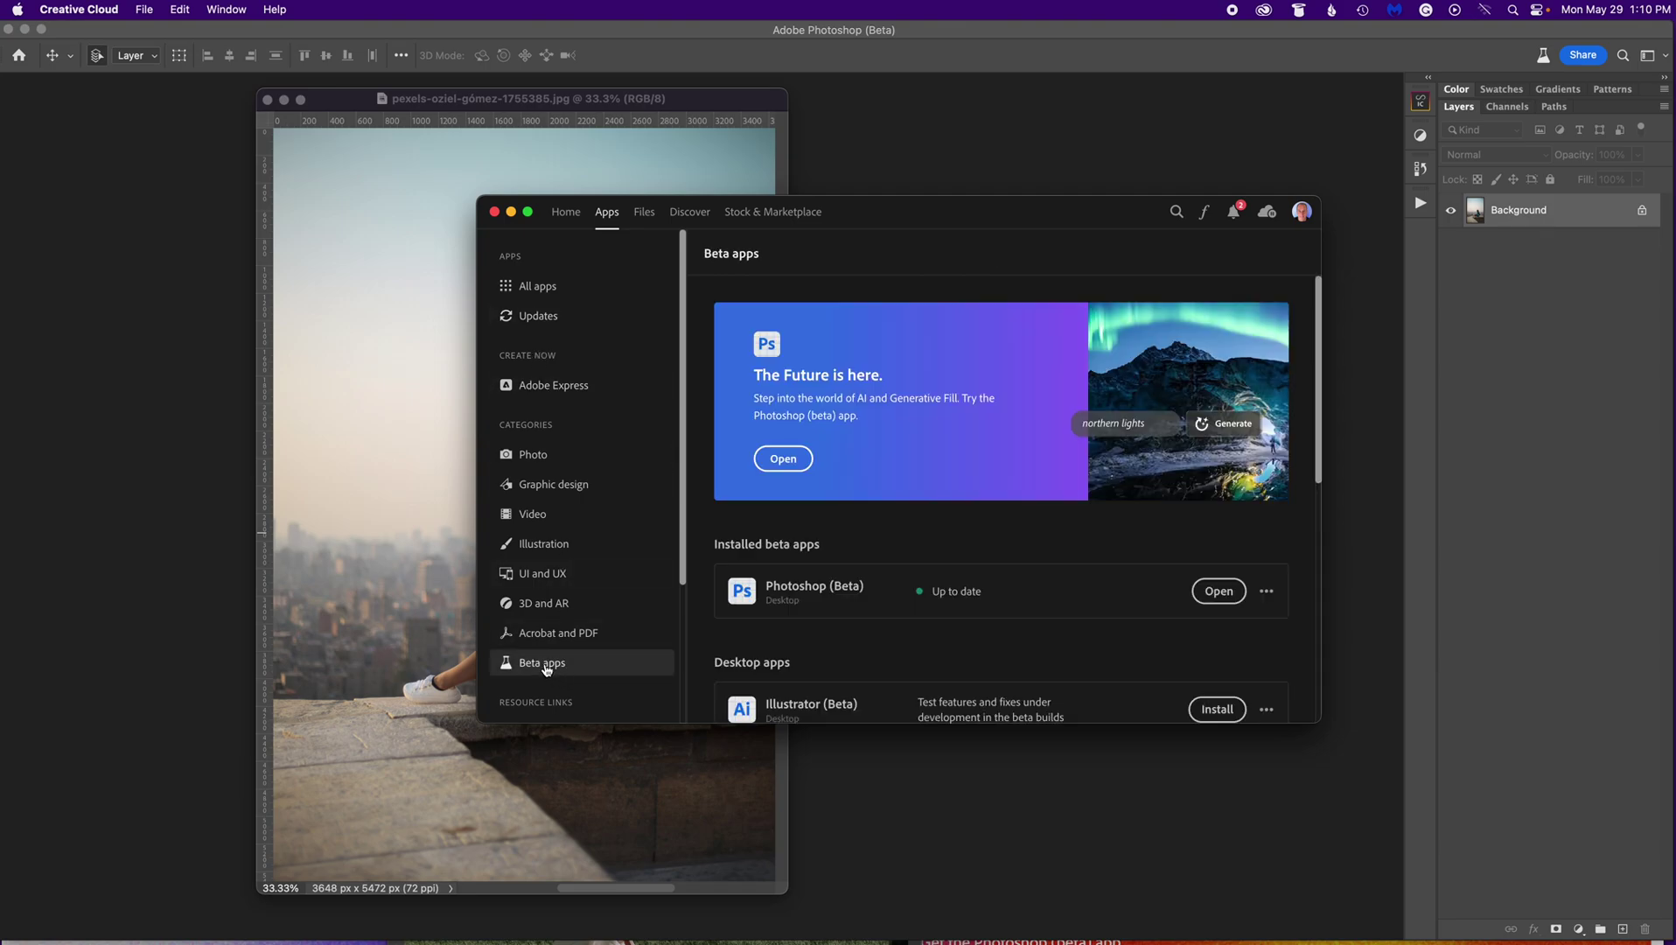
scroll(1197, 548, "down", 4)
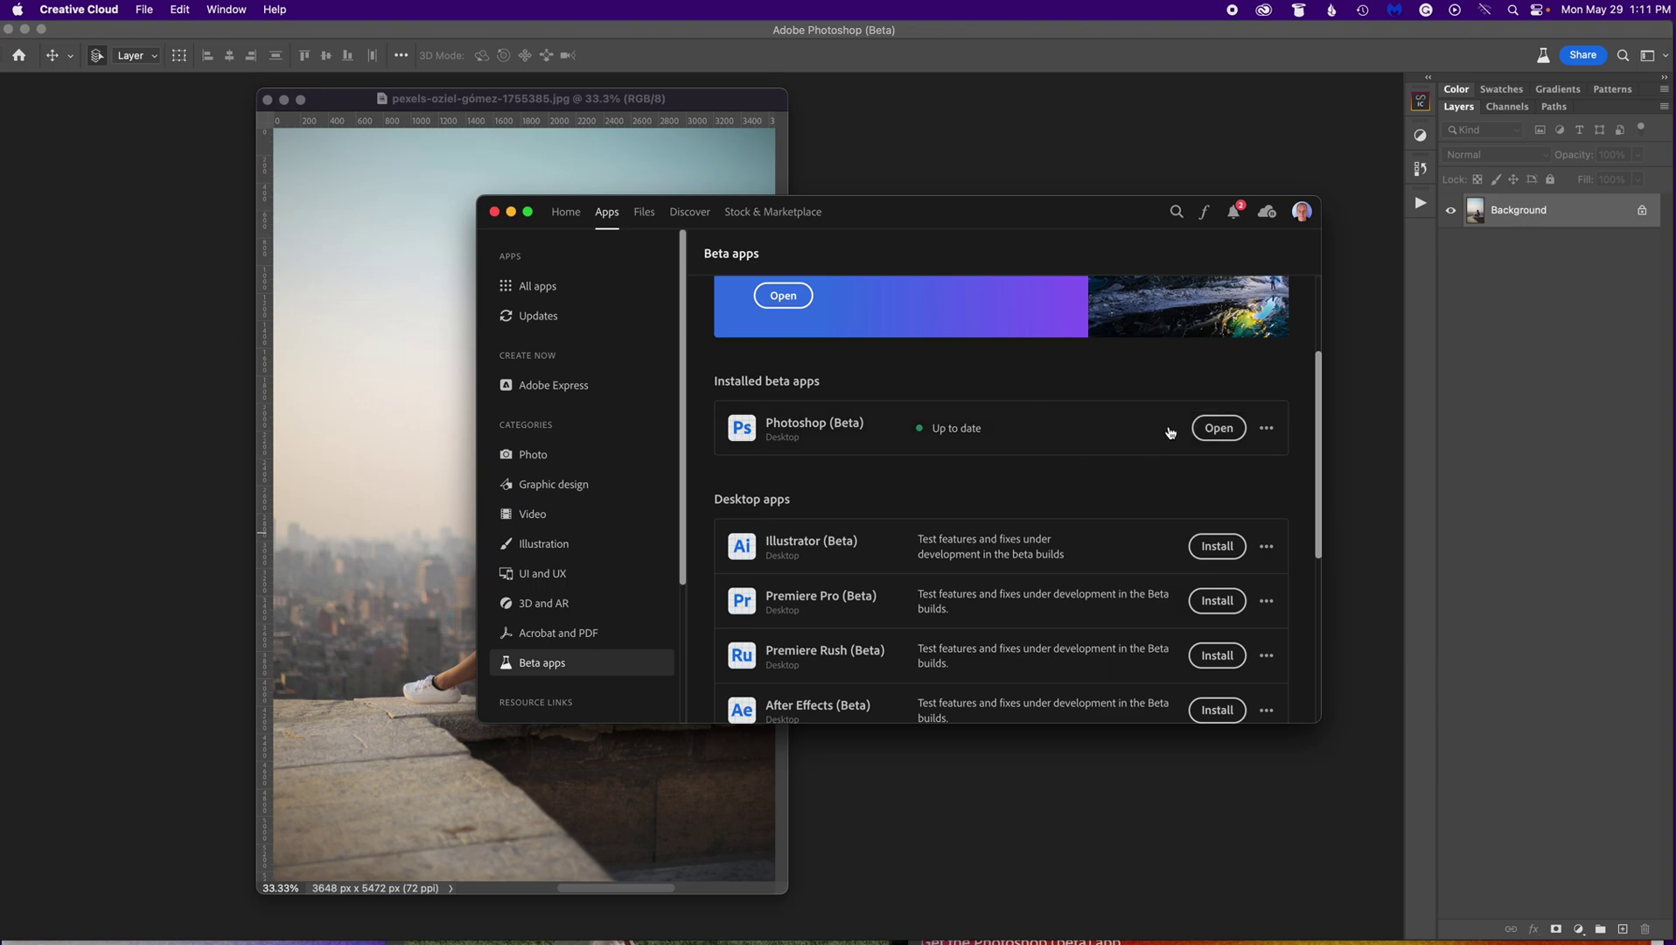
left_click(495, 212)
Step: Run the 1280 X 720 BANNER action for a new 1280 × 720 px, 150 ppi document
left_click_drag(666, 100, 690, 107)
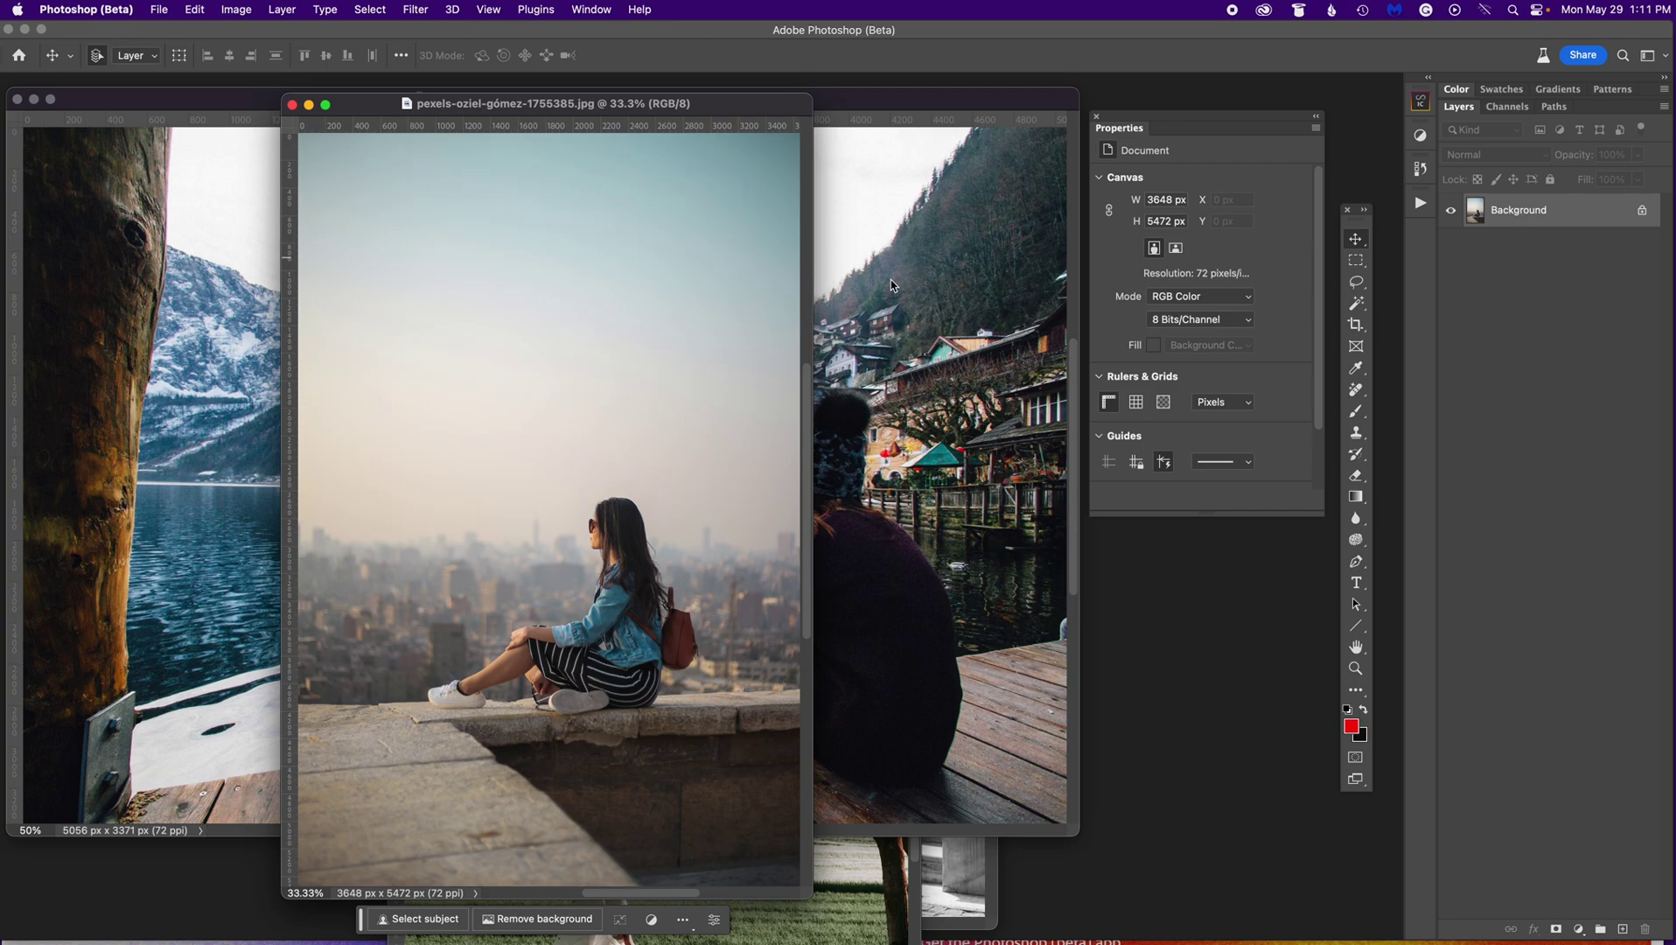
left_click_drag(774, 104, 806, 98)
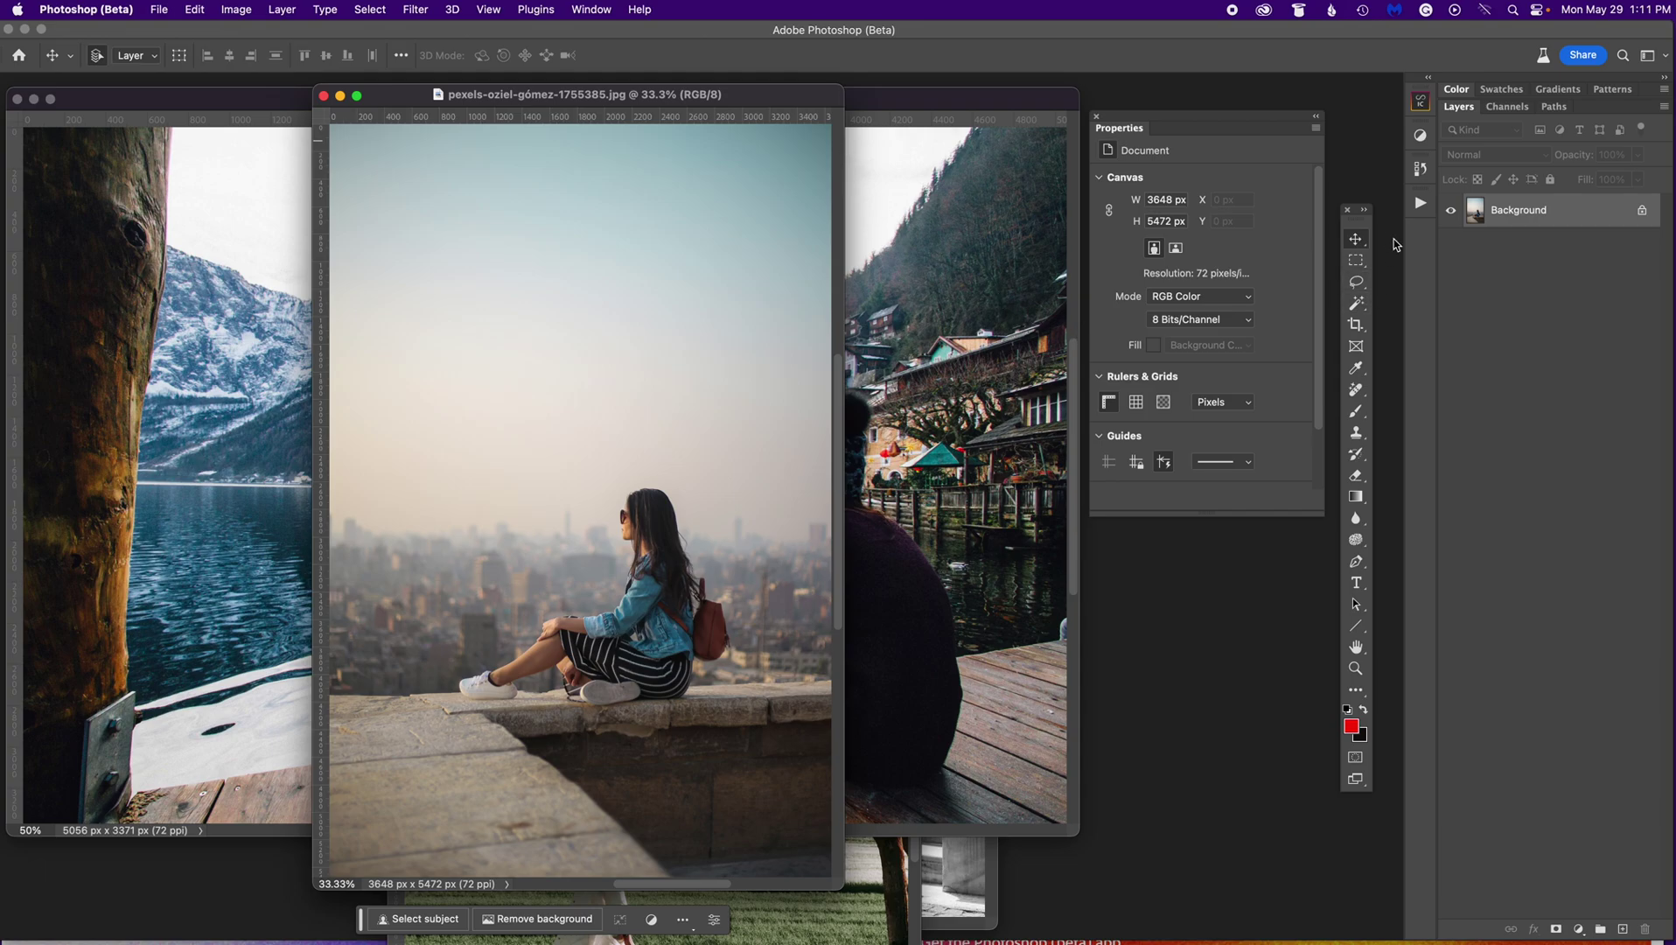
left_click(1420, 204)
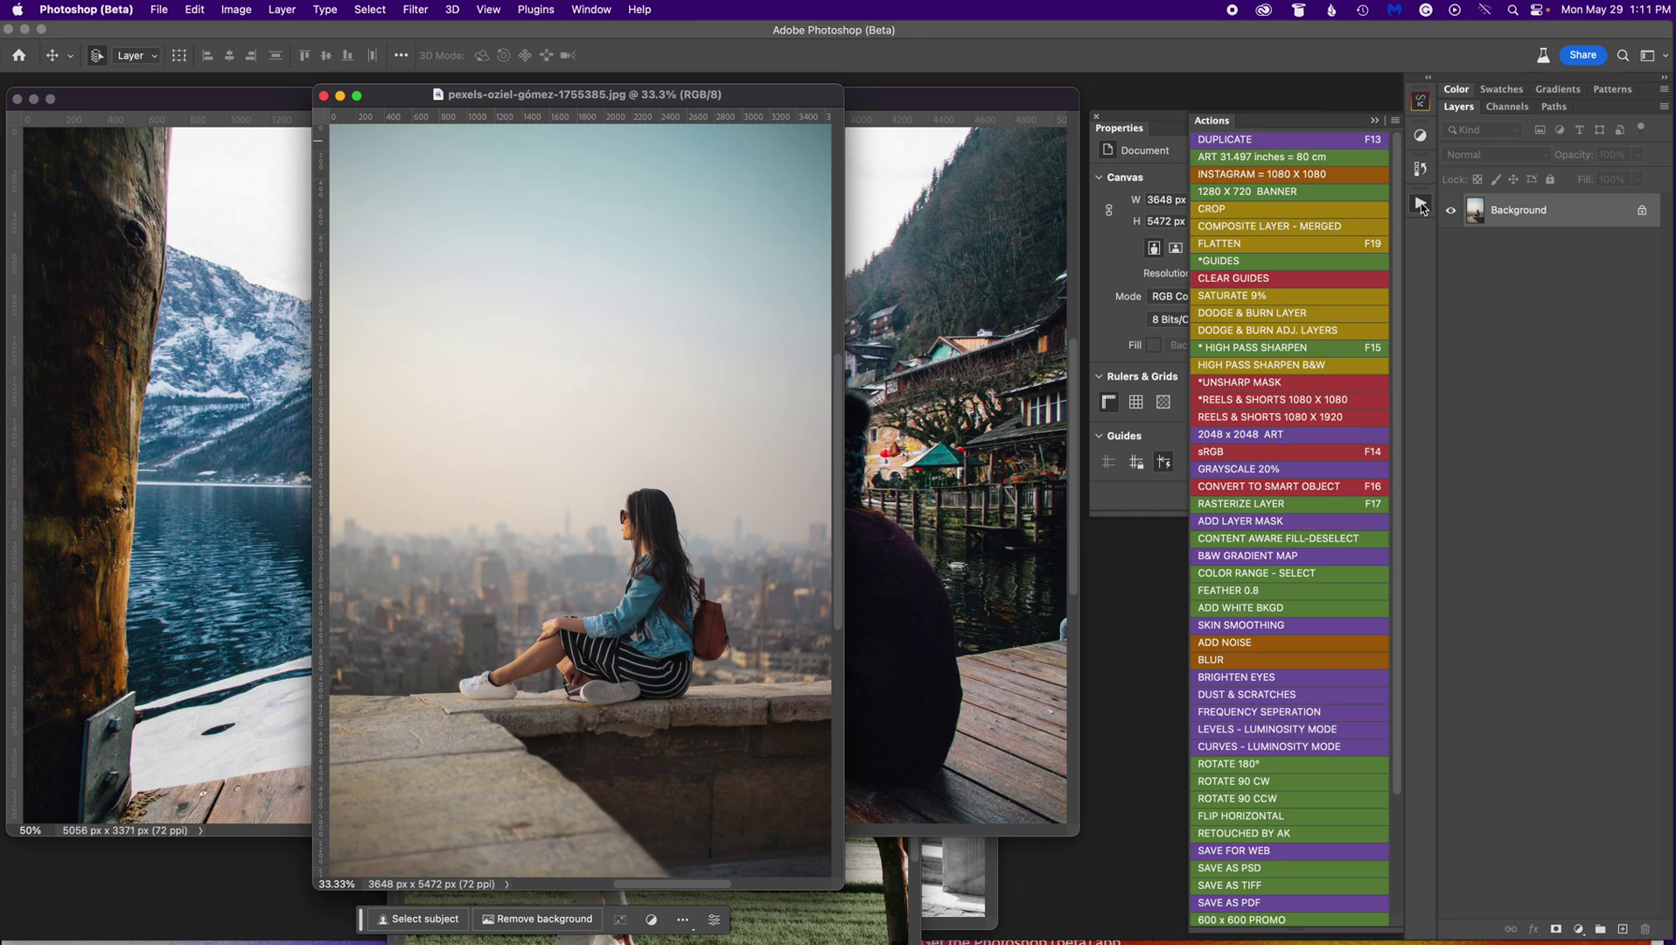
left_click(1303, 194)
left_click_drag(770, 330, 710, 323)
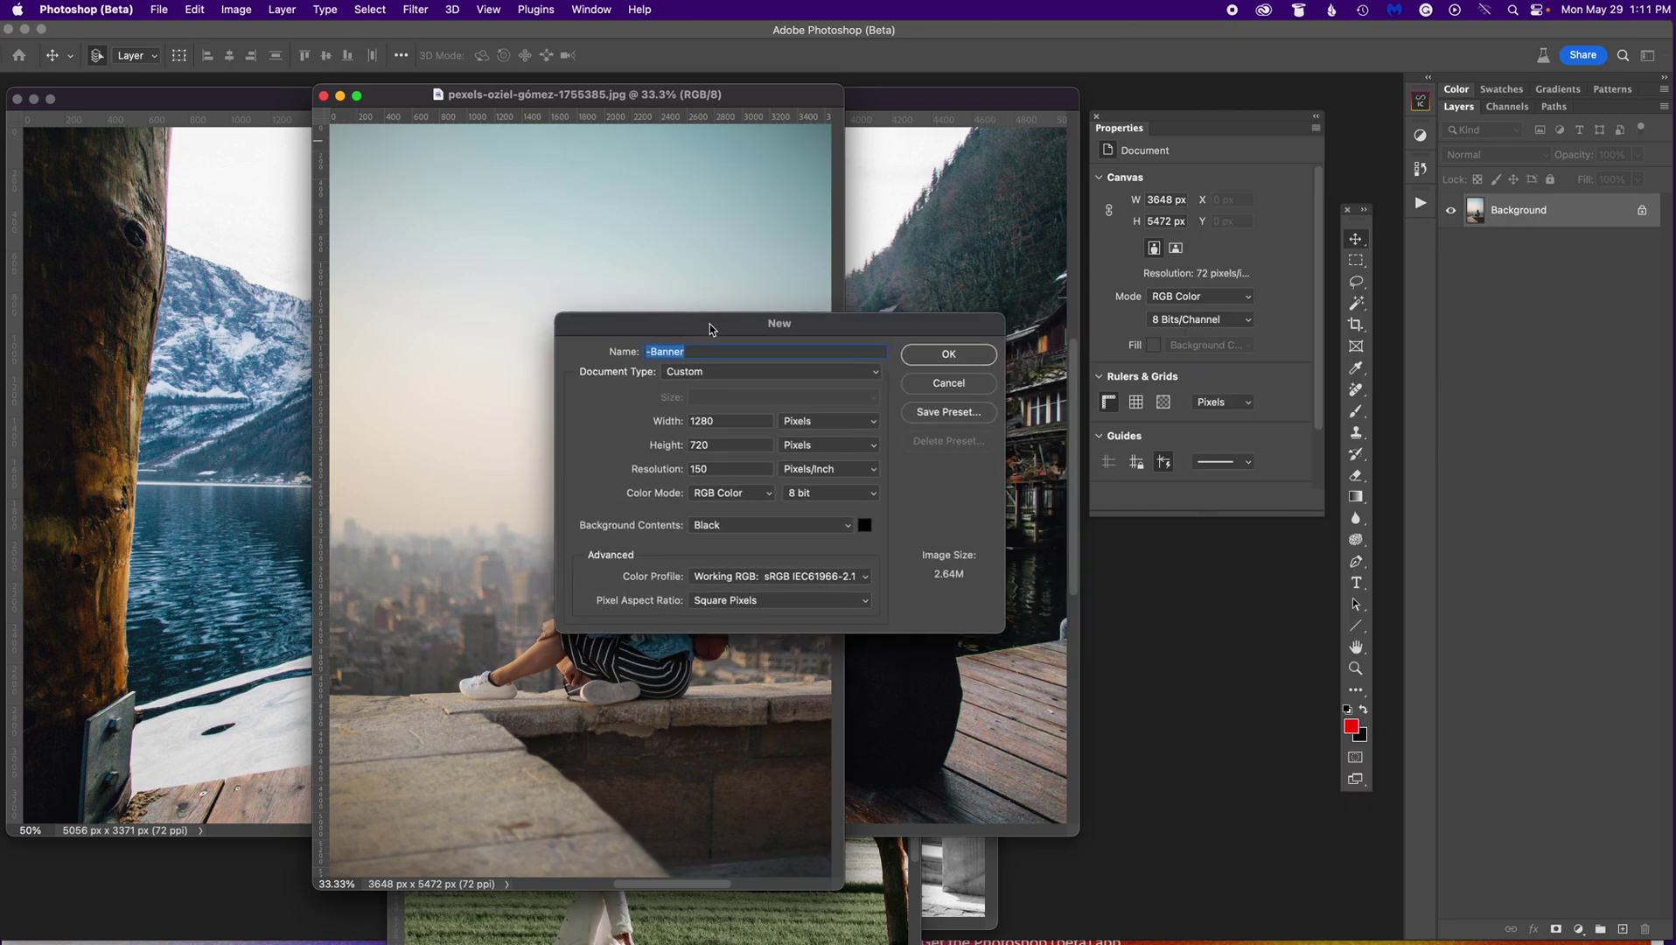
Step: Create the document named Photoshop-Generative-Fill-Banner with a White background
left_click(652, 351)
type("Photoshop")
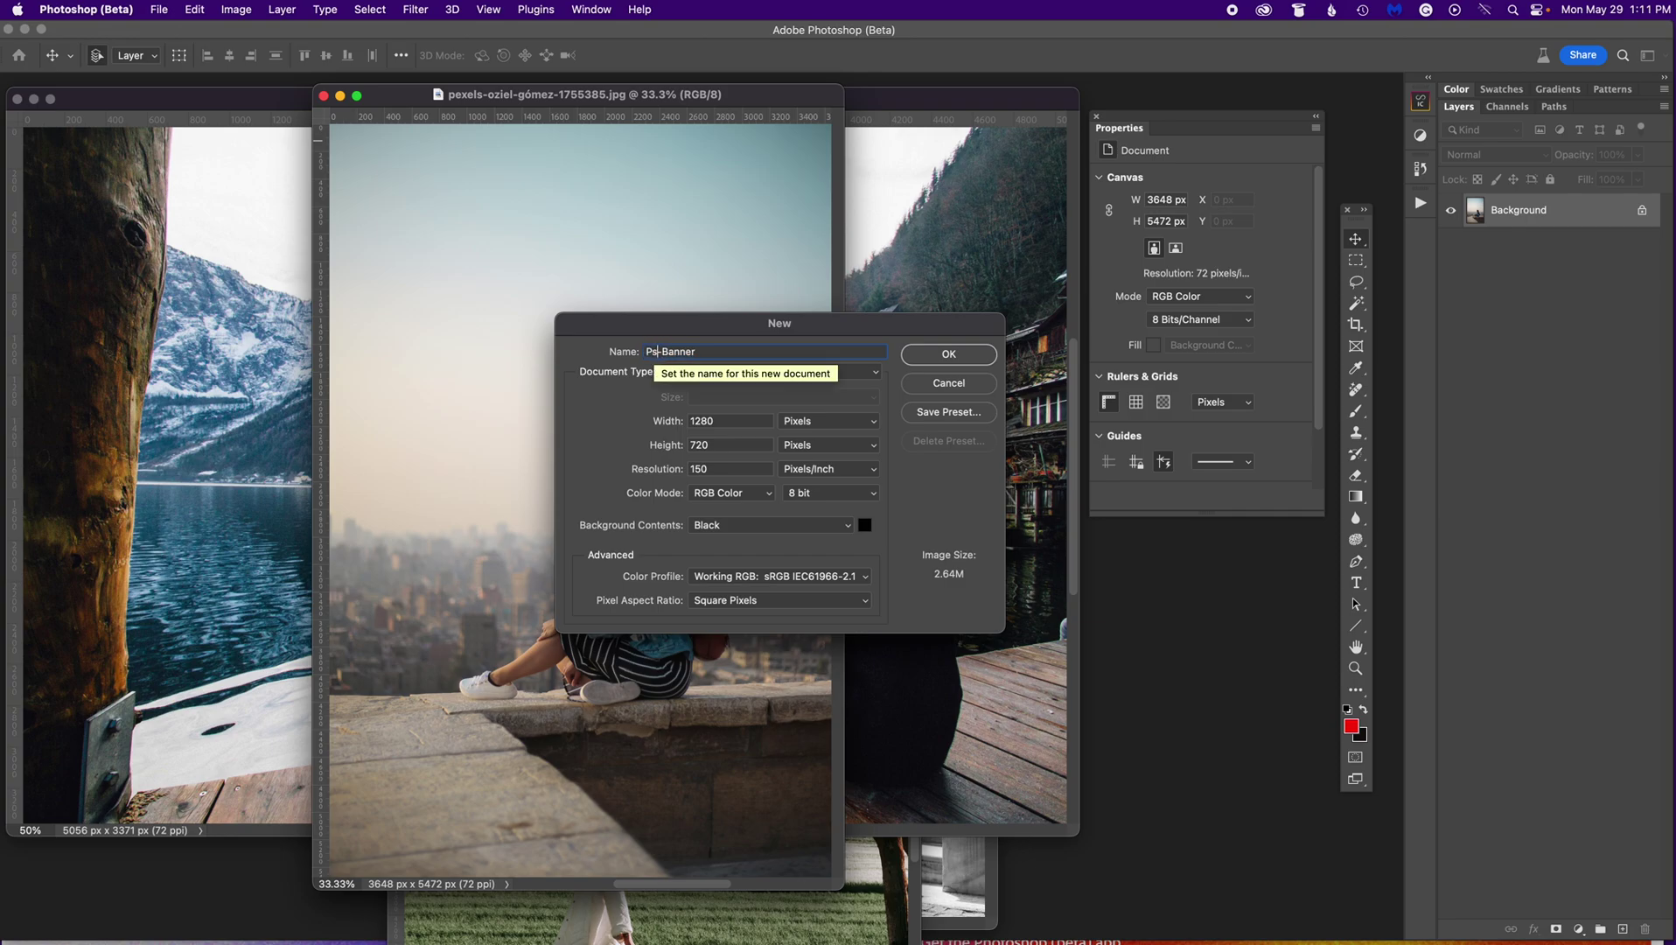
type("-Ge")
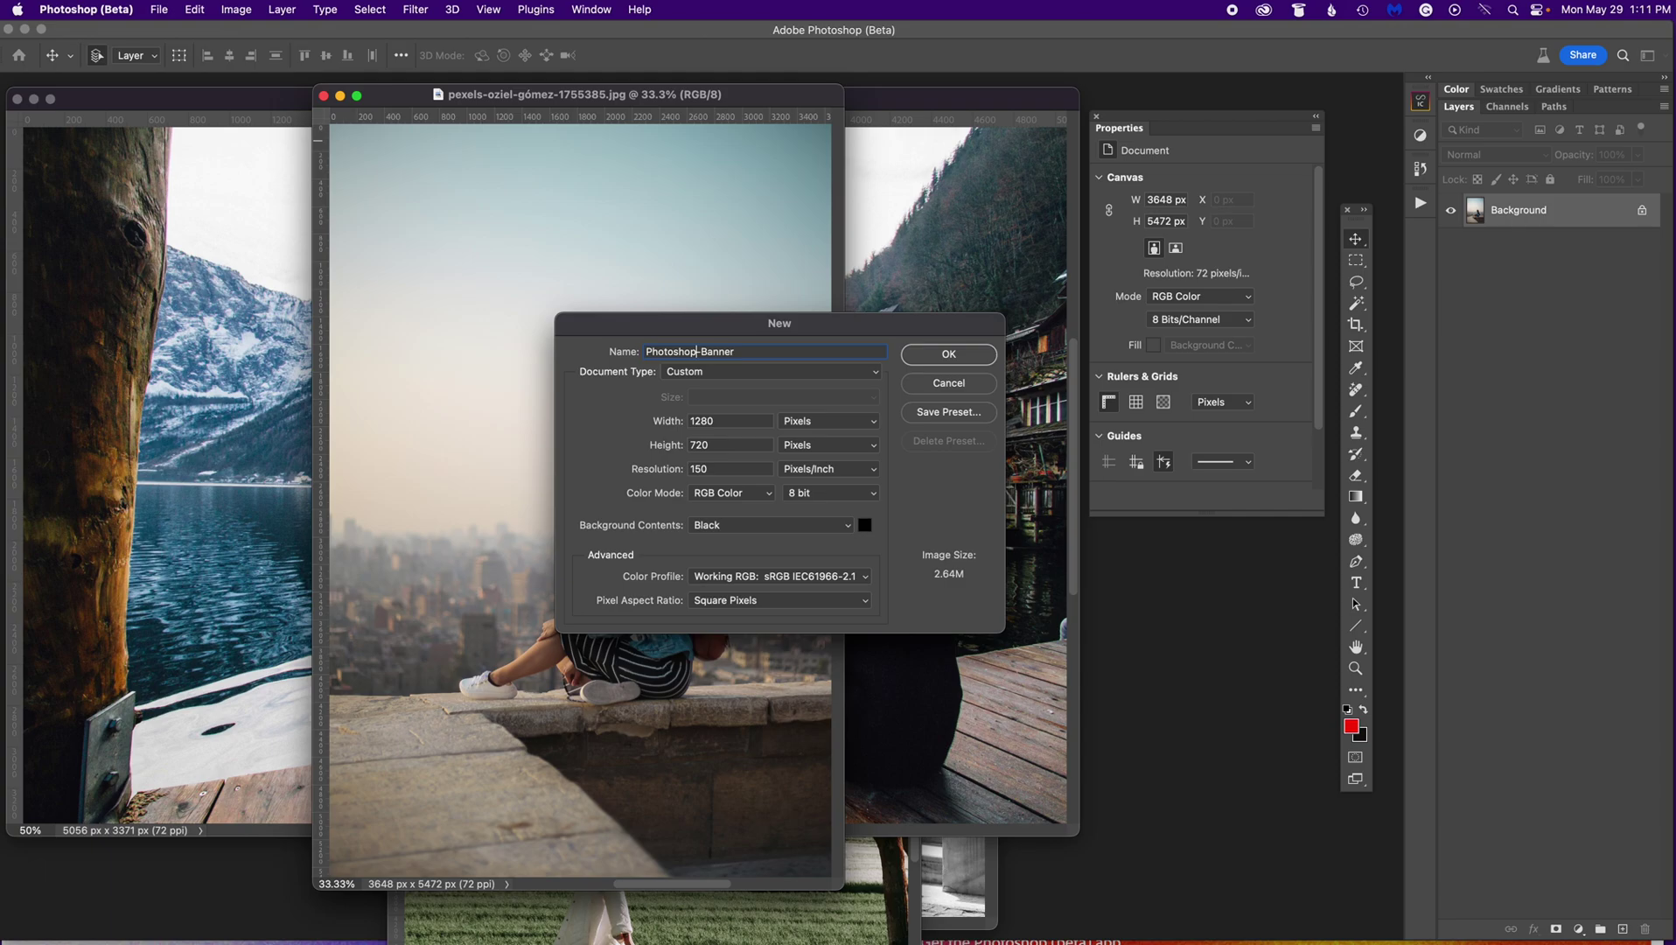
type("nerative-Fill-")
left_click(847, 530)
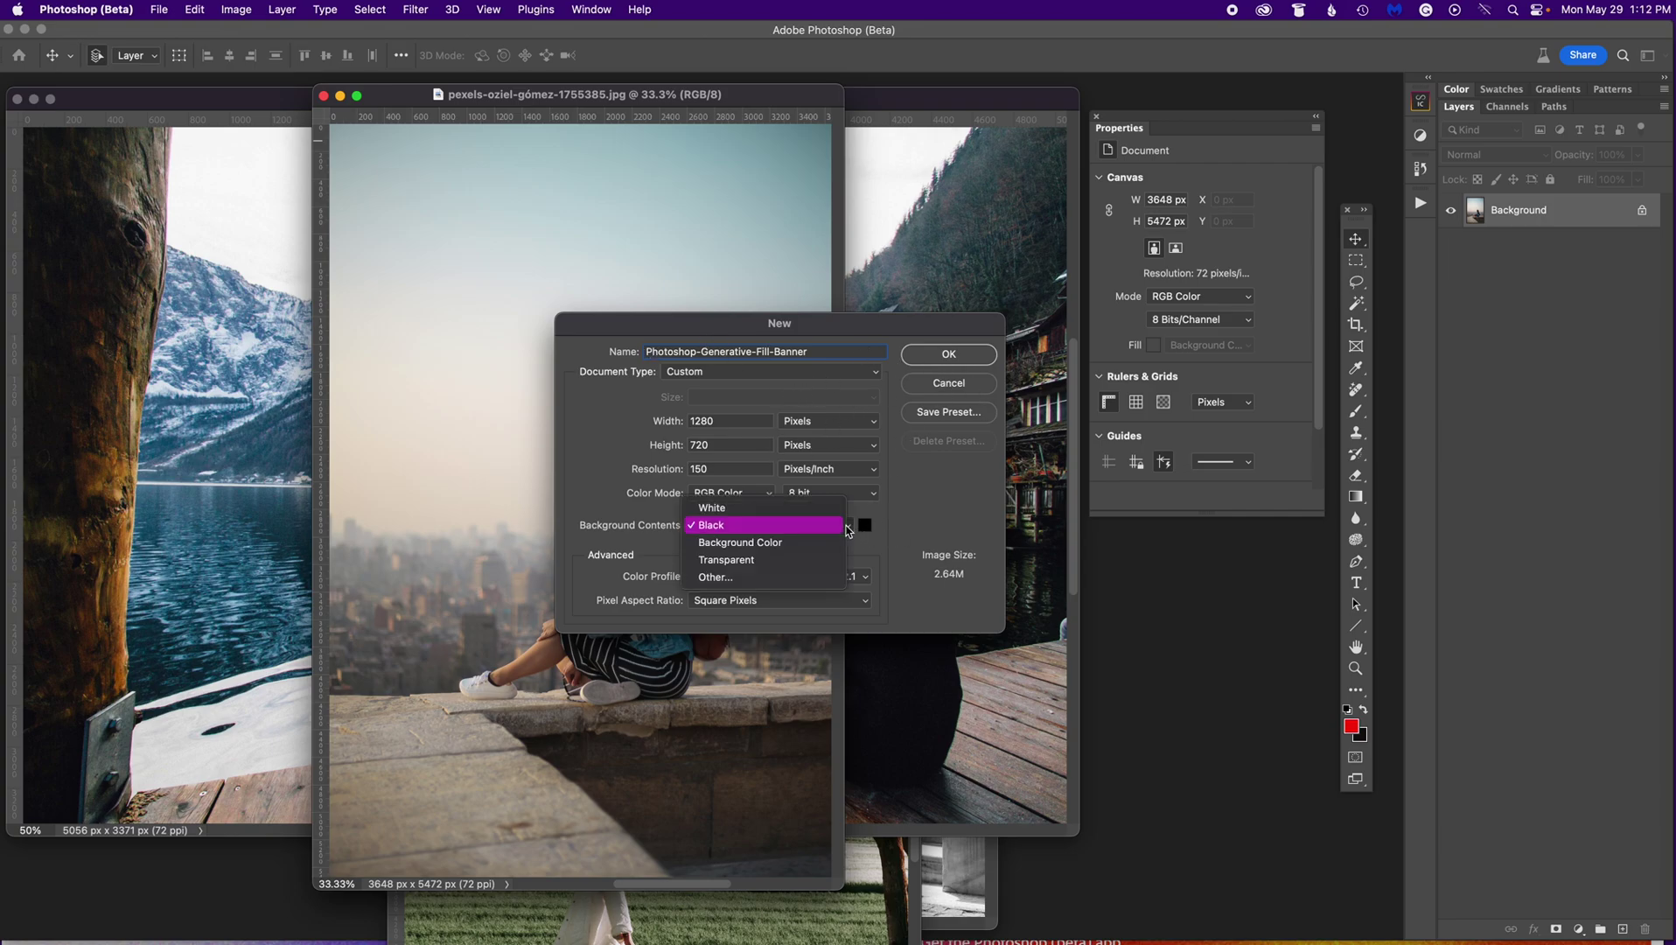
left_click(744, 501)
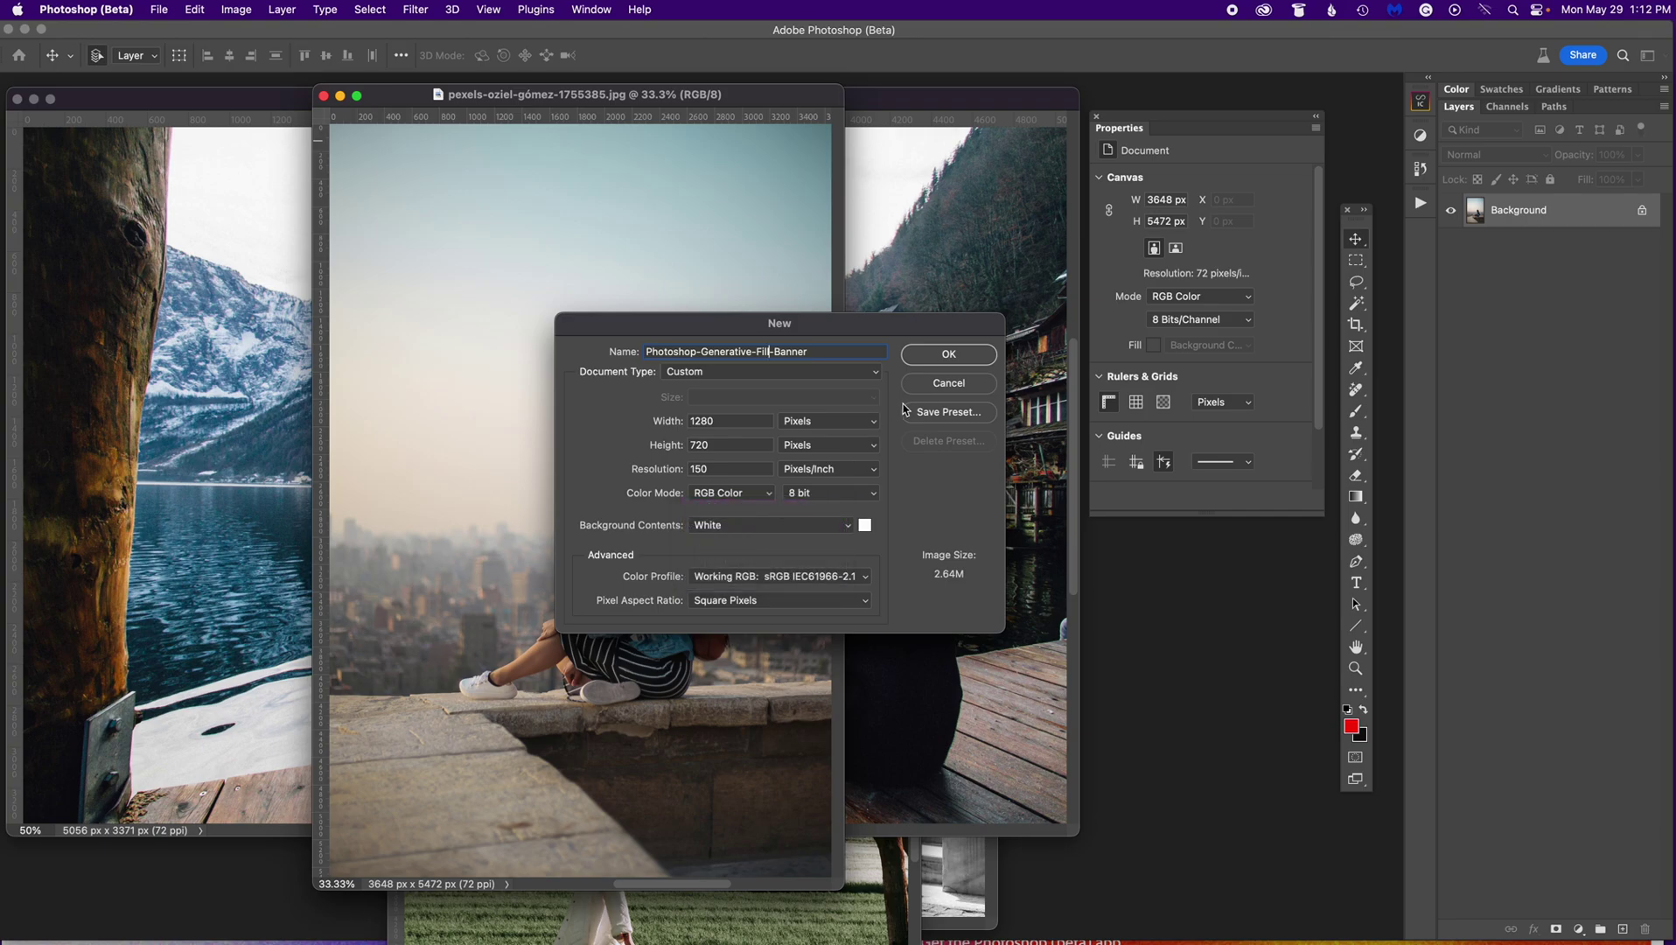
left_click(944, 354)
left_click_drag(460, 188, 799, 233)
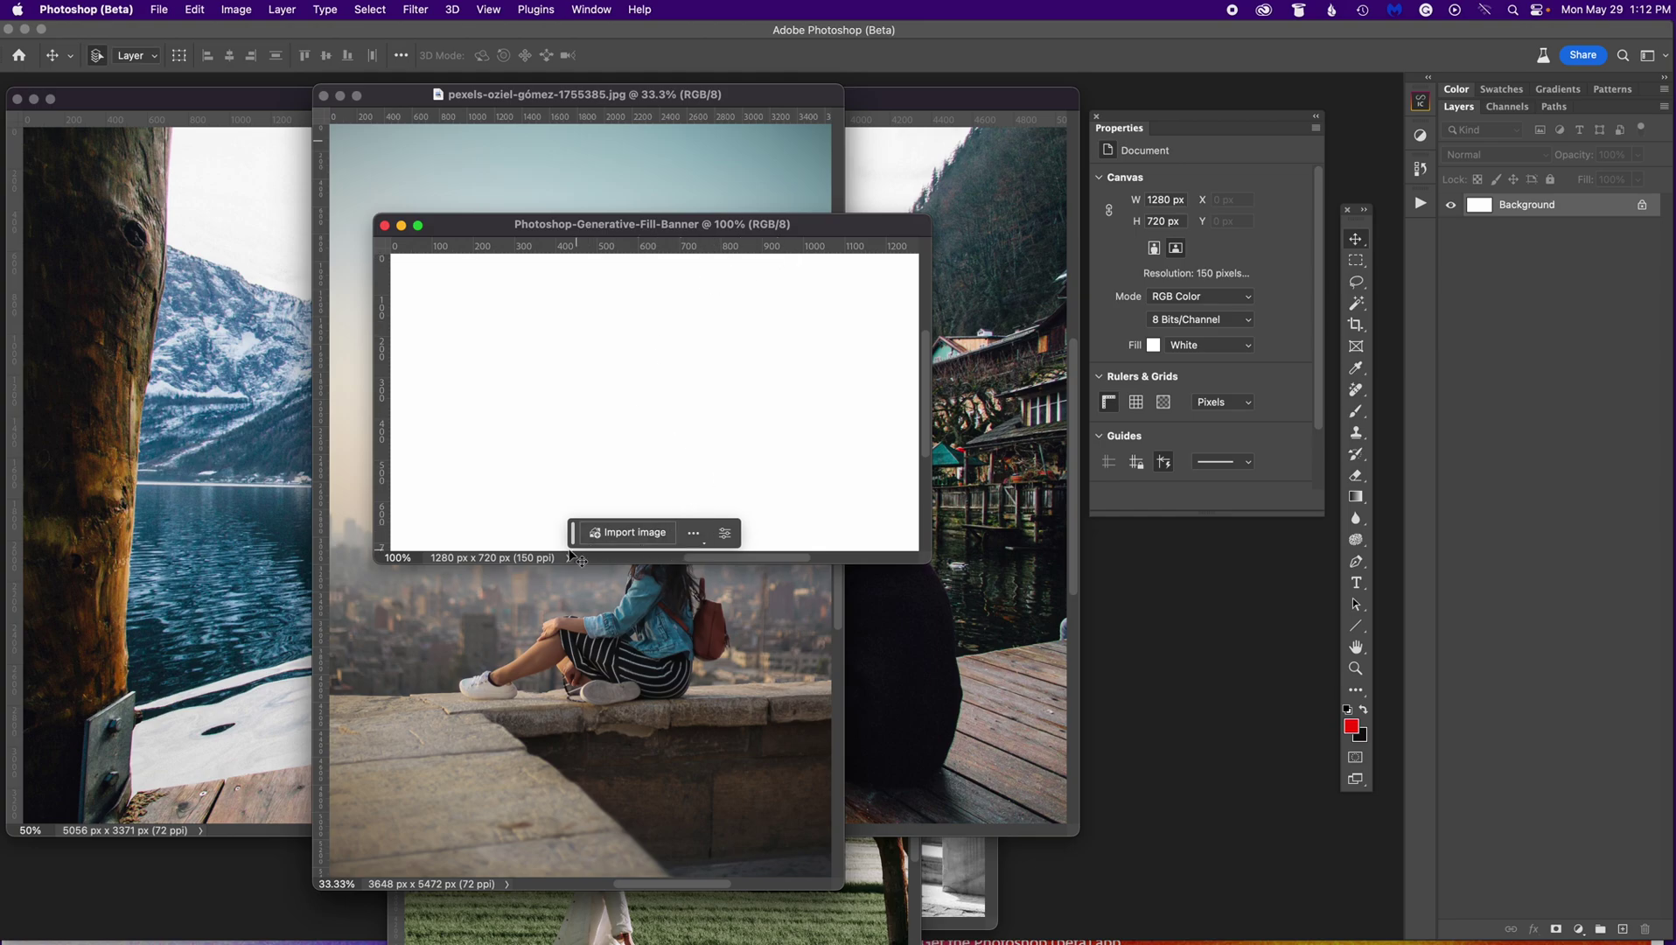
left_click(603, 10)
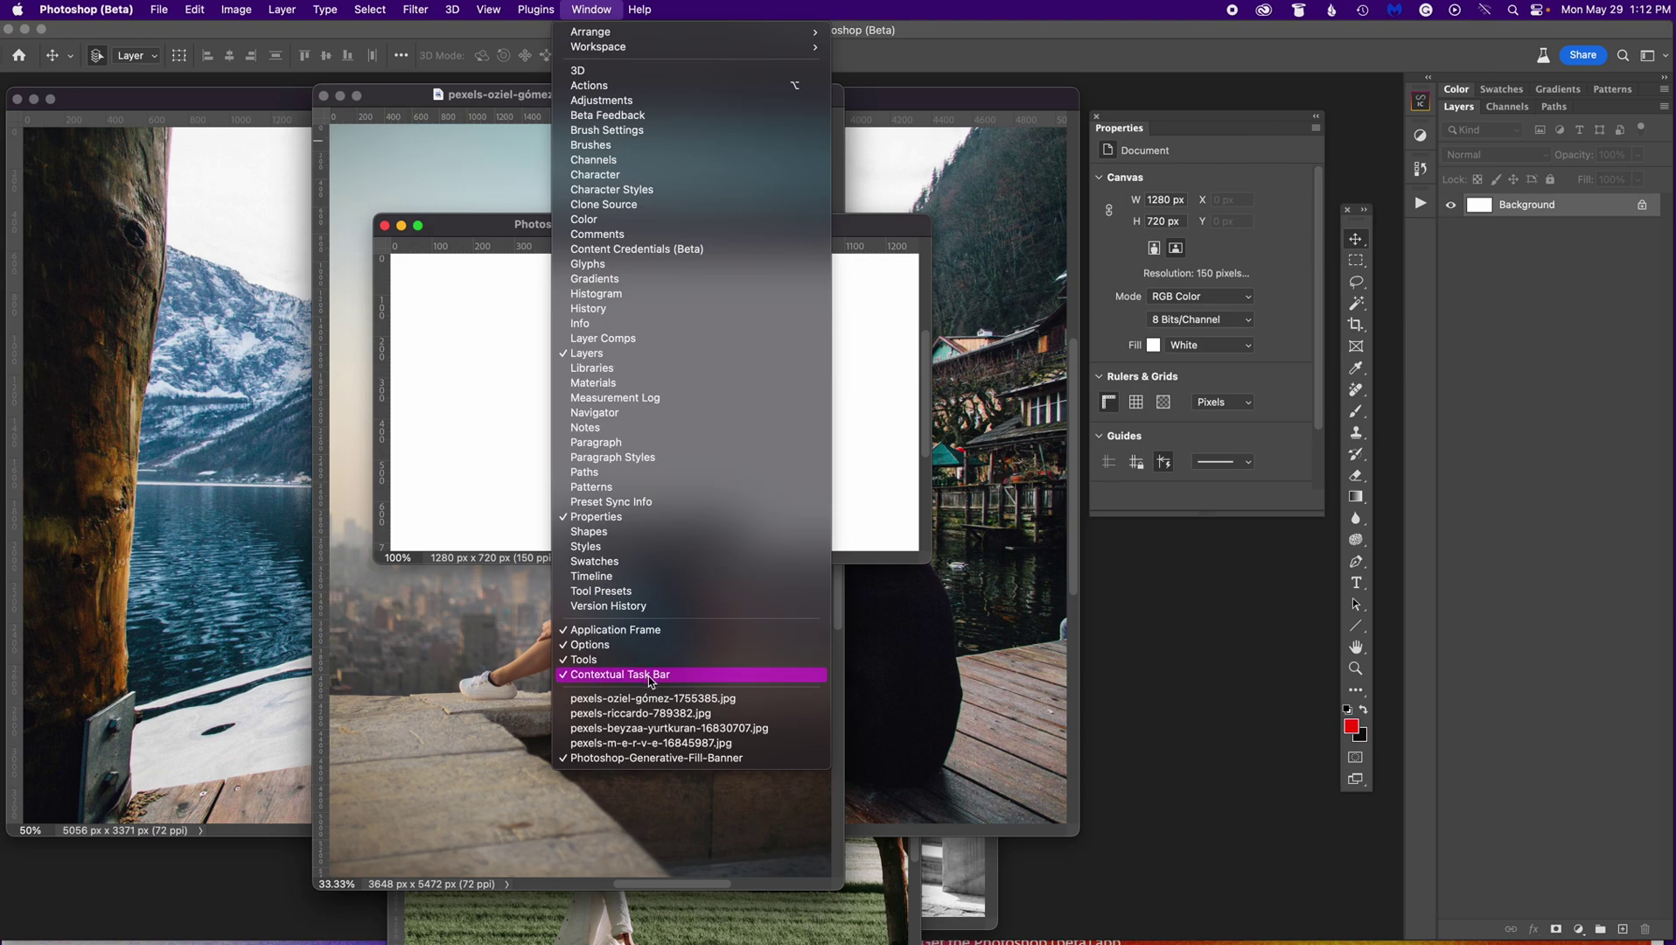
Step: Enlarge and reposition the banner window, then select the whole canvas with Cmd+A
left_click(585, 10)
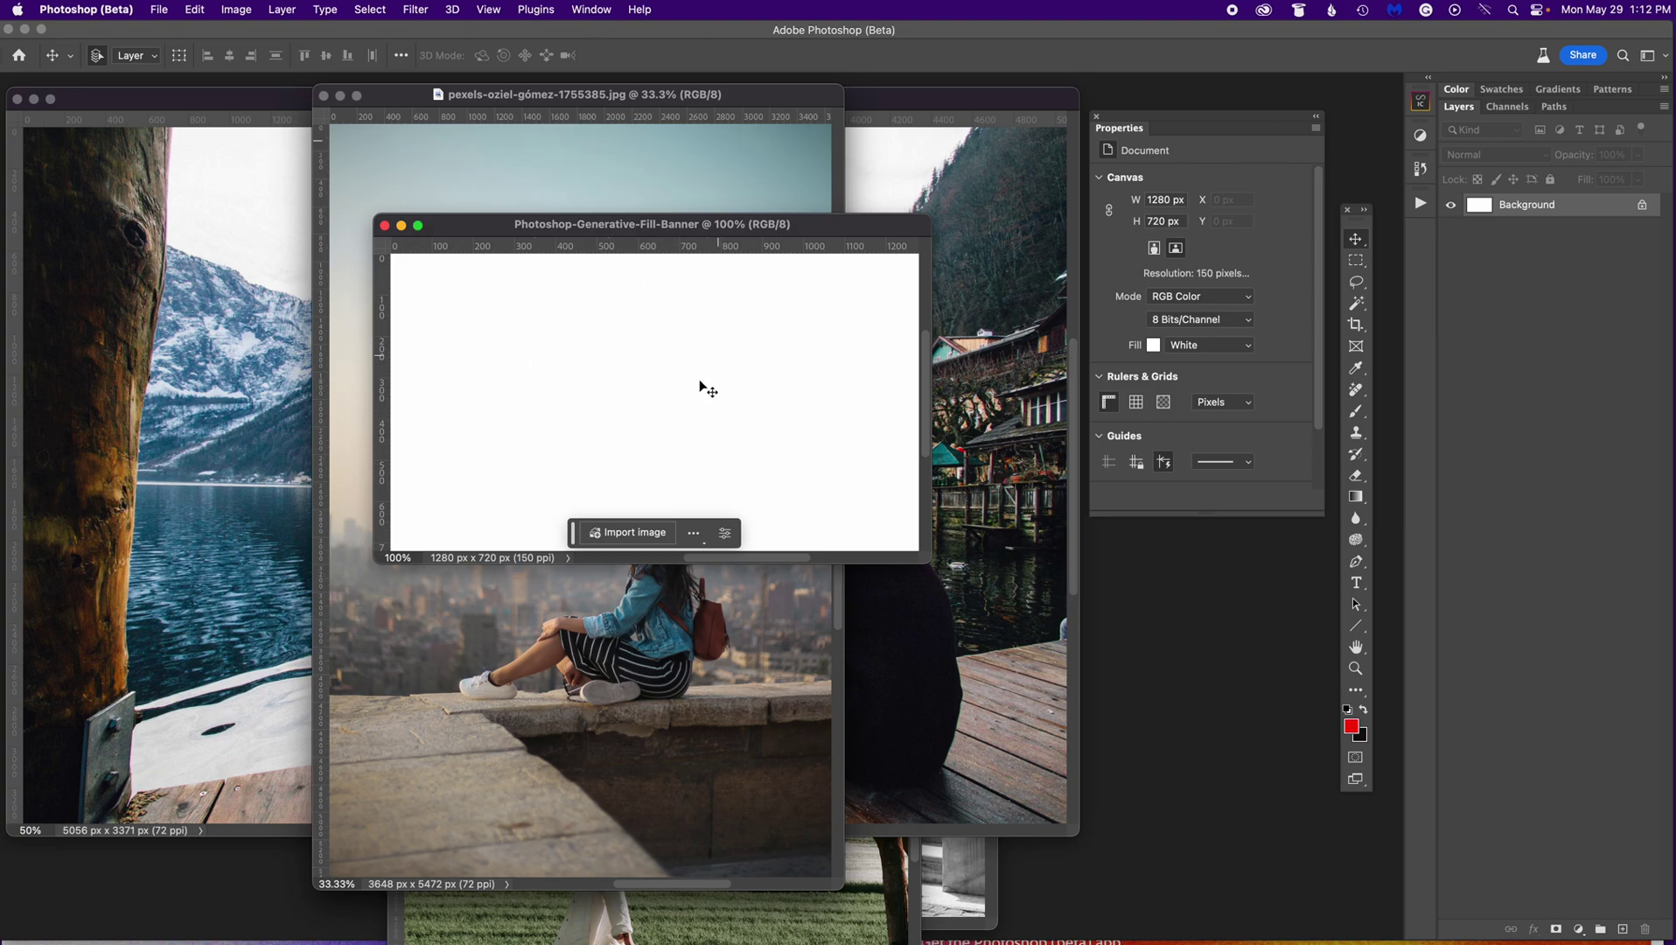
left_click_drag(571, 538, 569, 617)
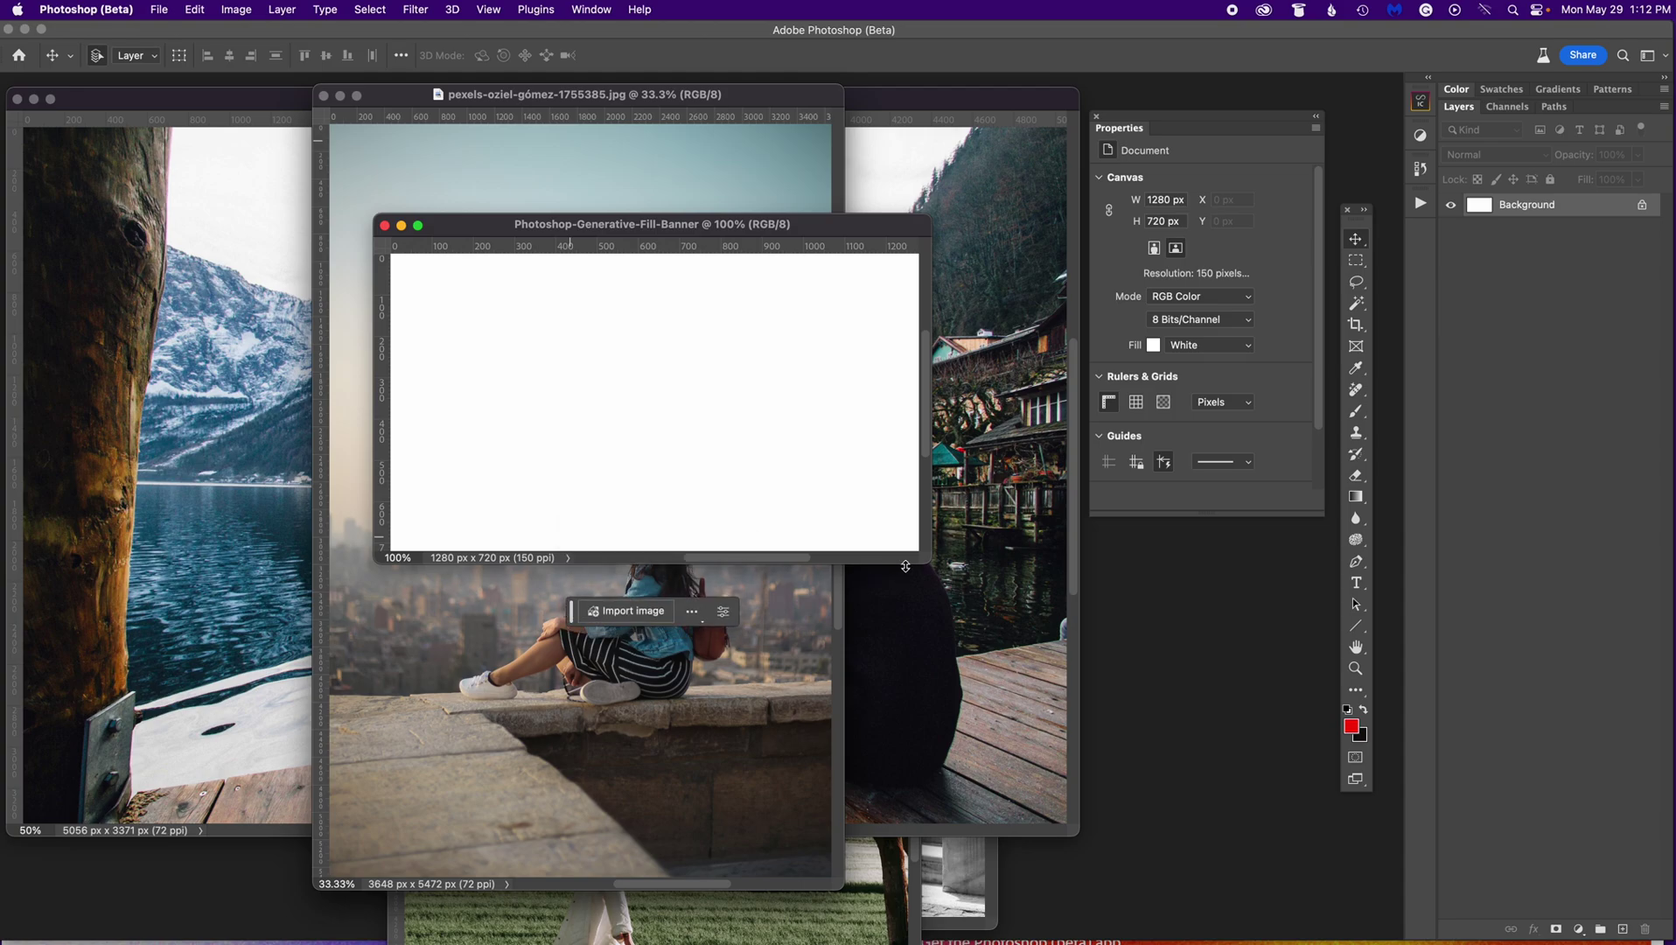
left_click_drag(923, 558, 974, 593)
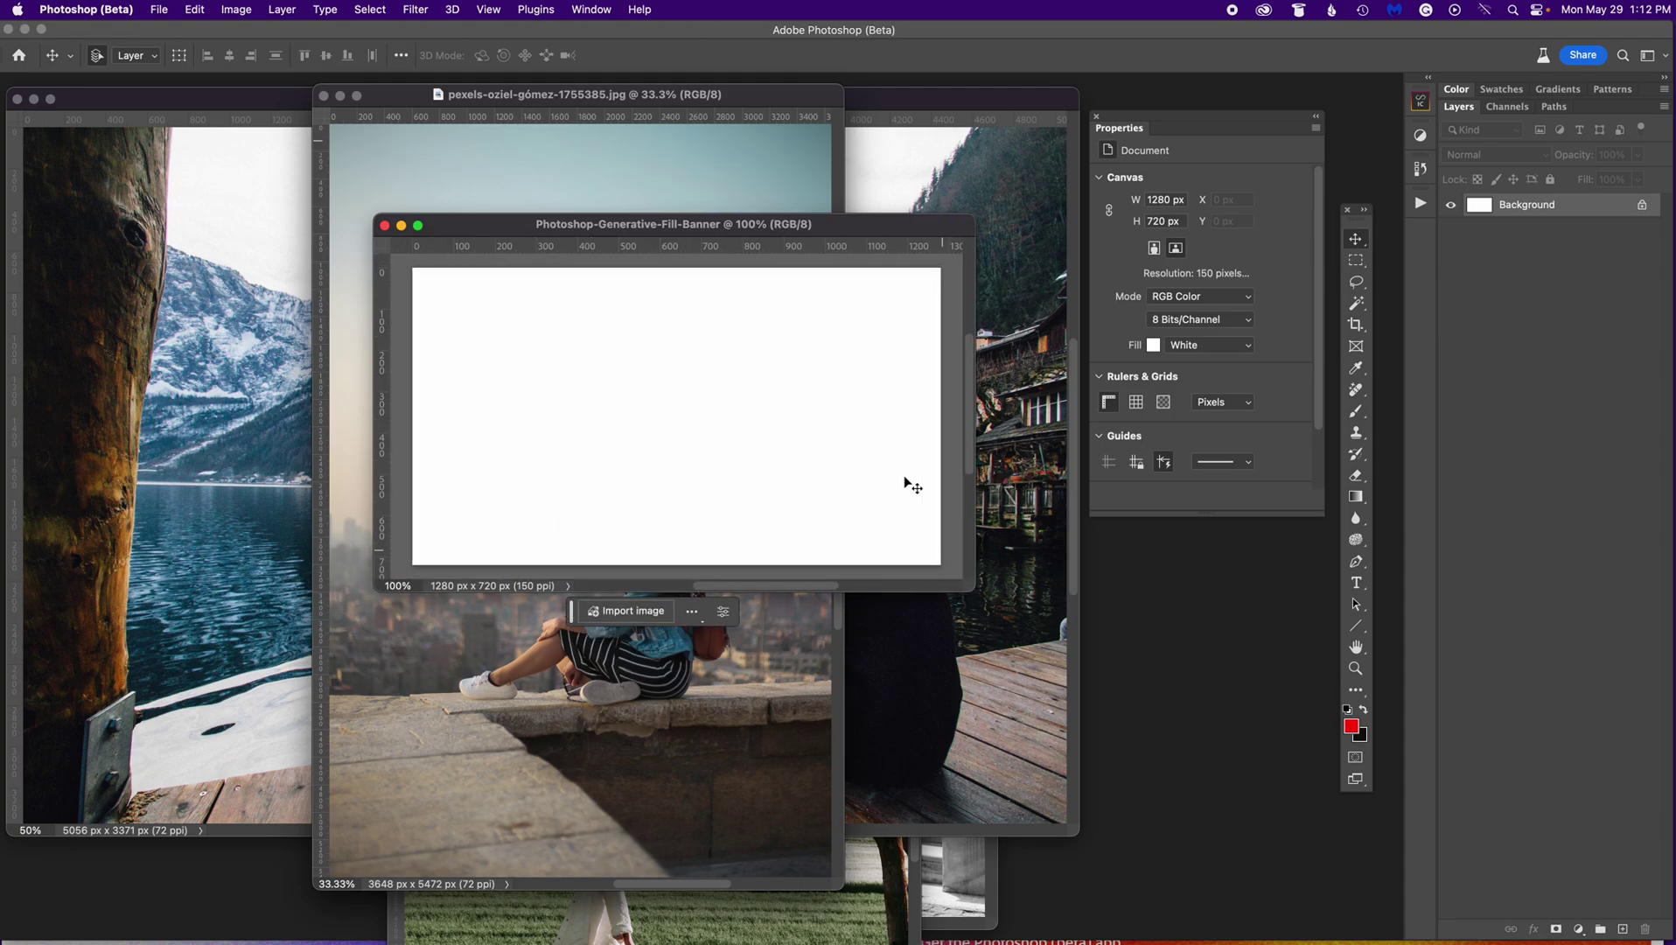
left_click_drag(839, 229, 857, 214)
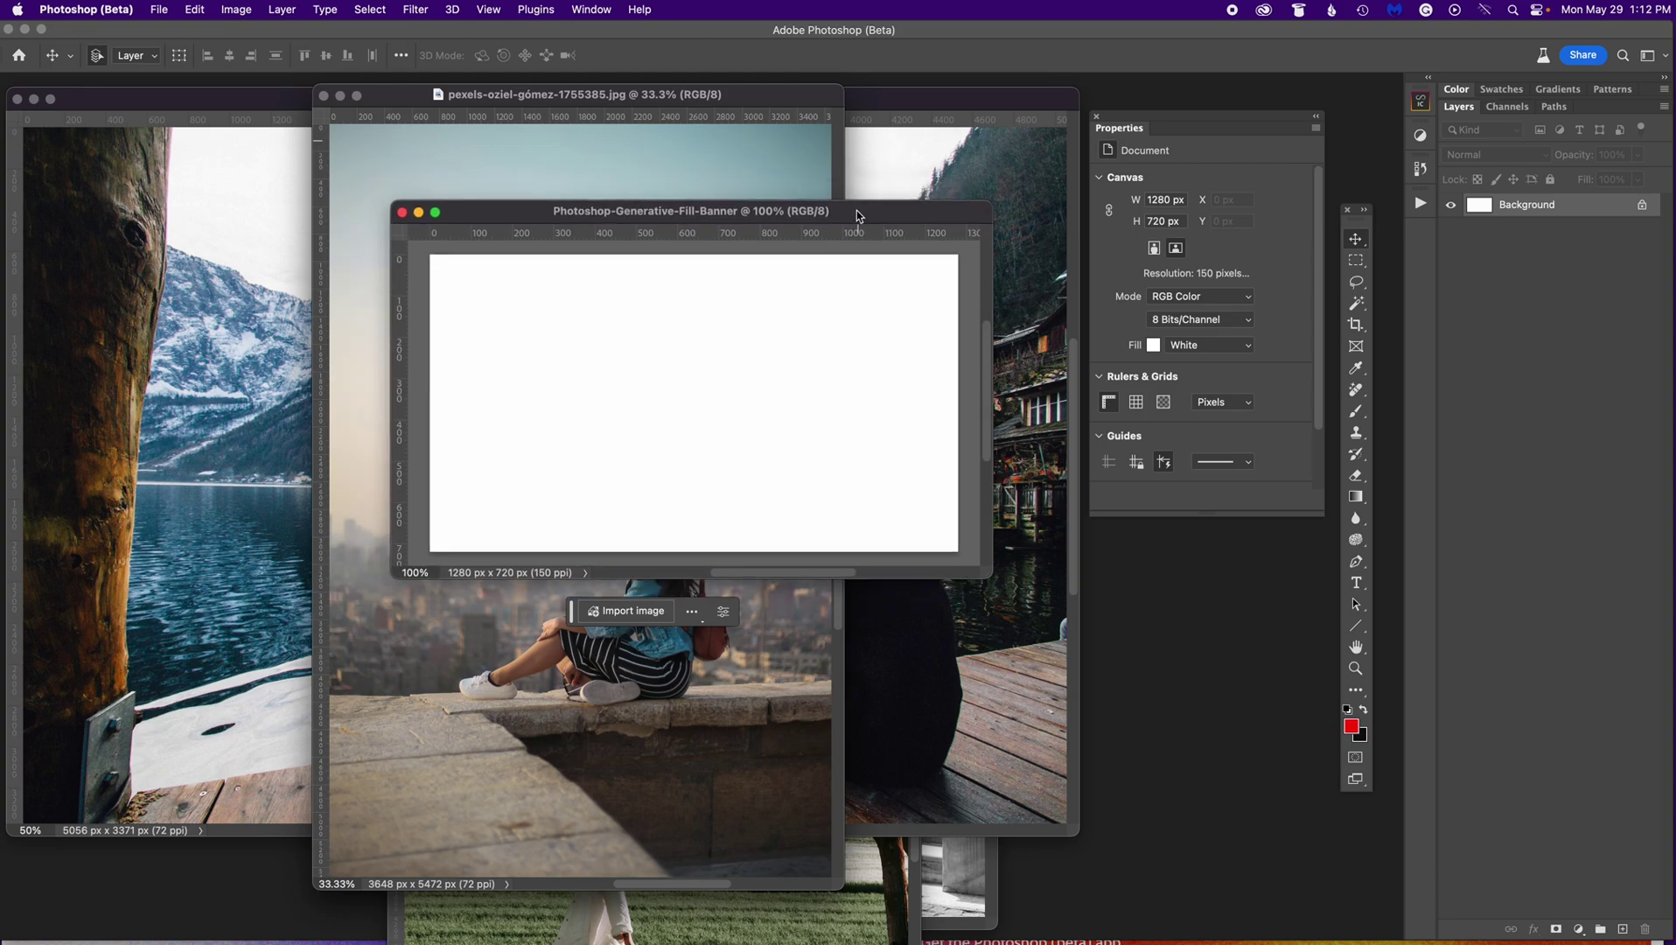
key("super+a")
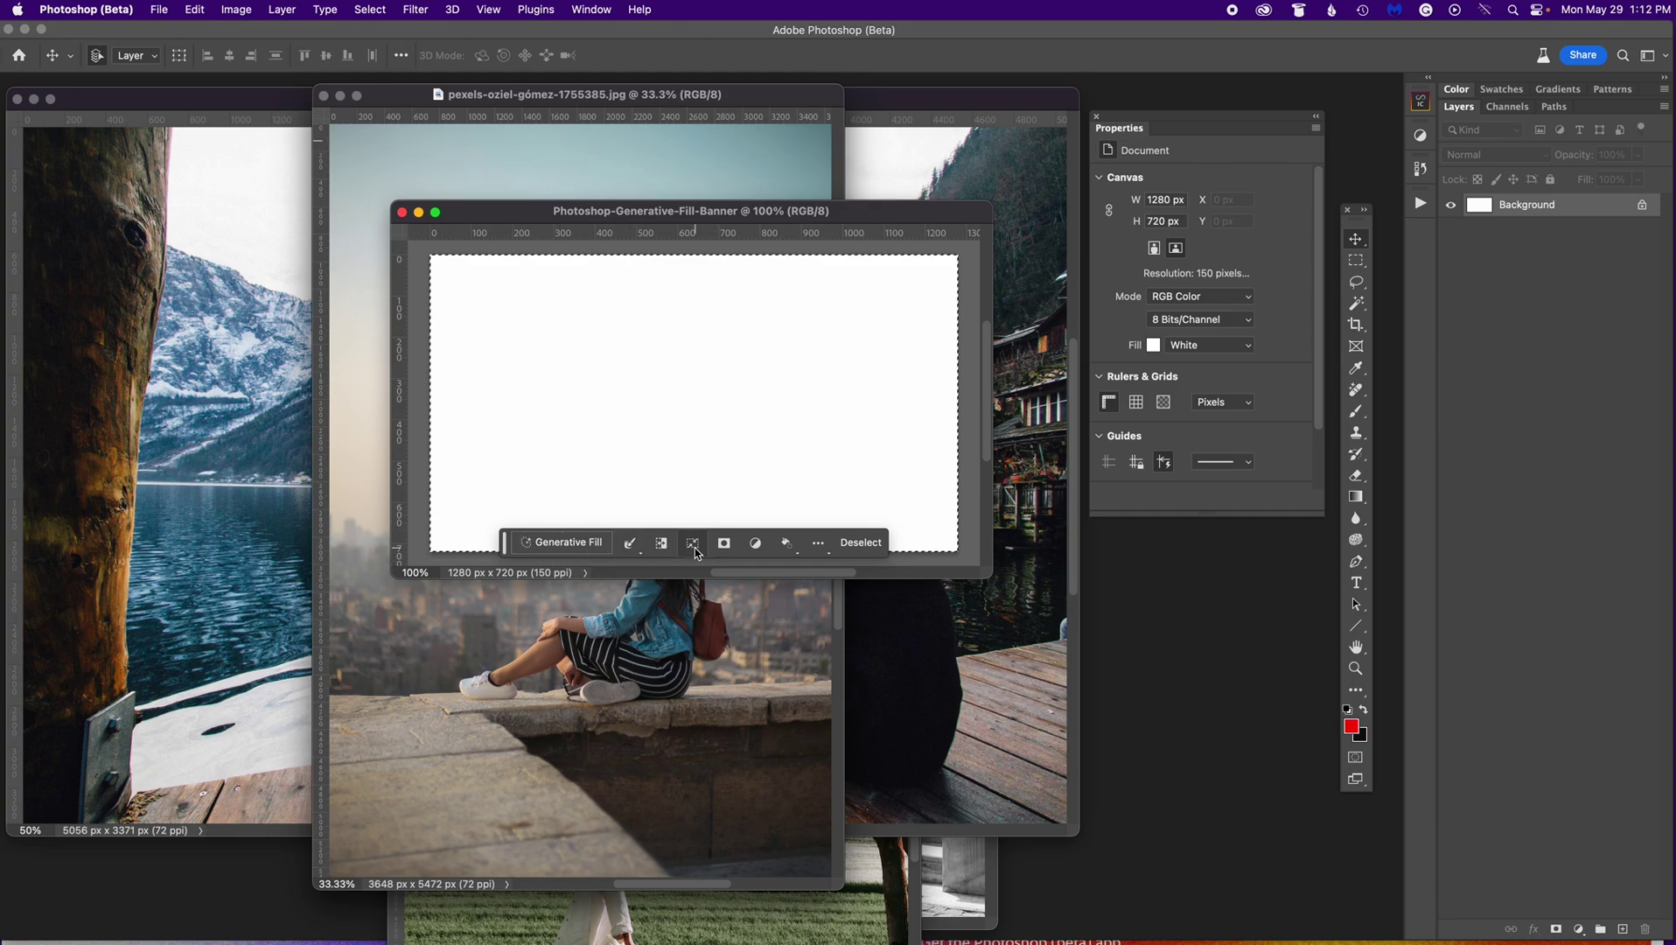
Step: Generative Fill the full selection with the prompt 'Irish Countryside'
left_click(606, 11)
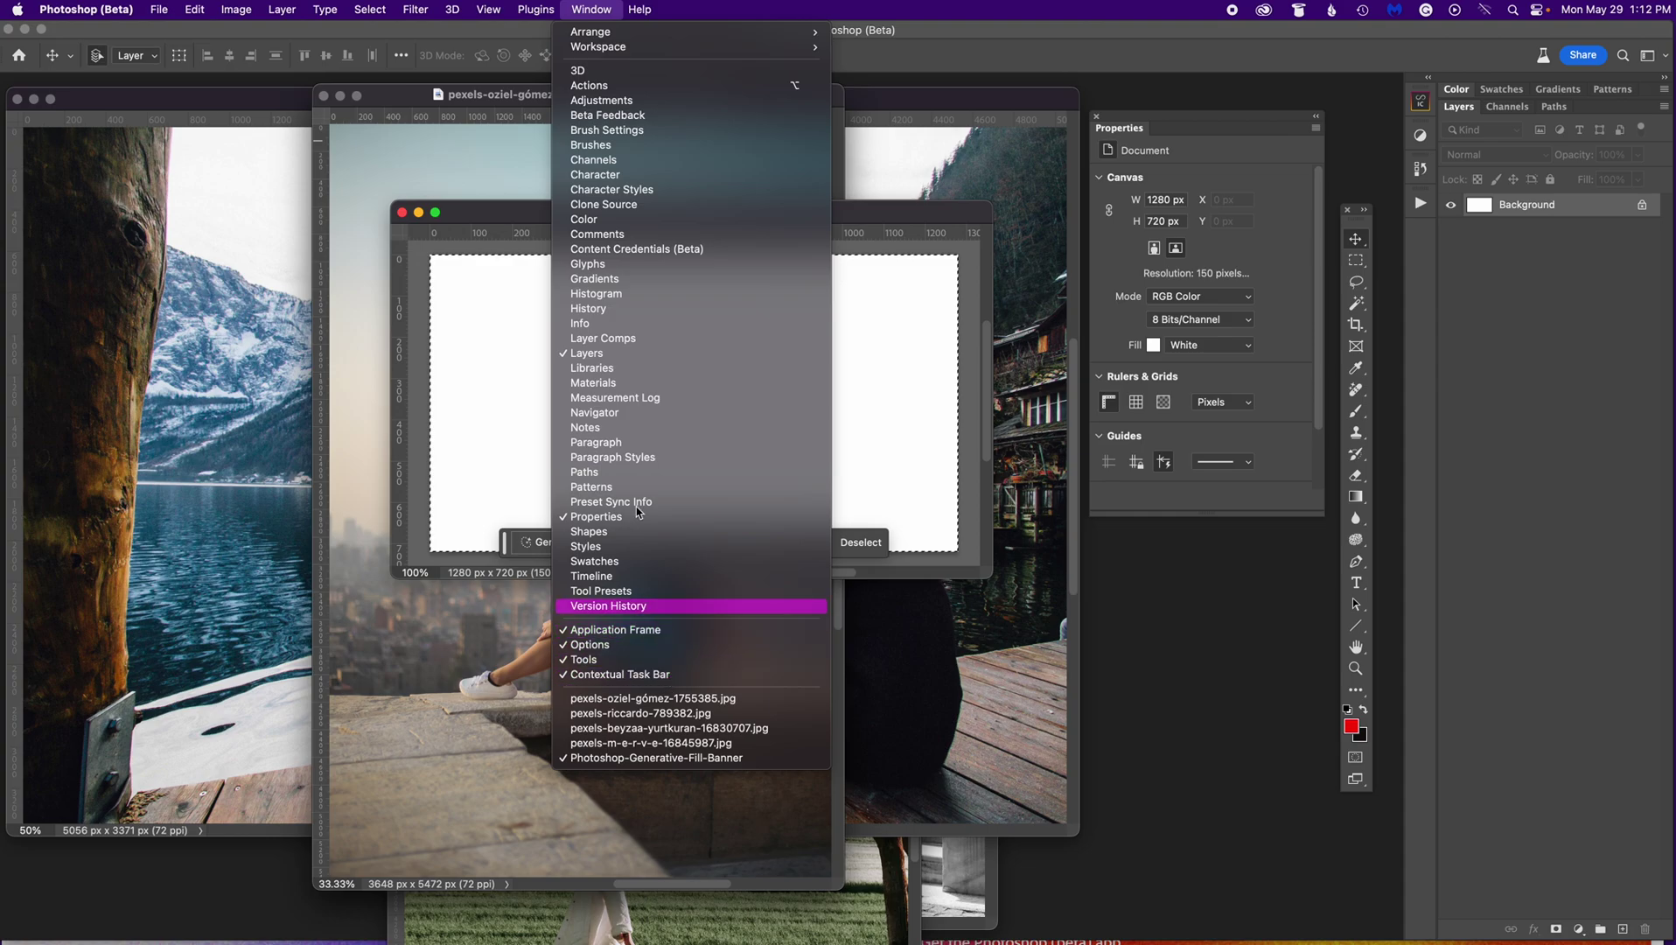
key("Escape")
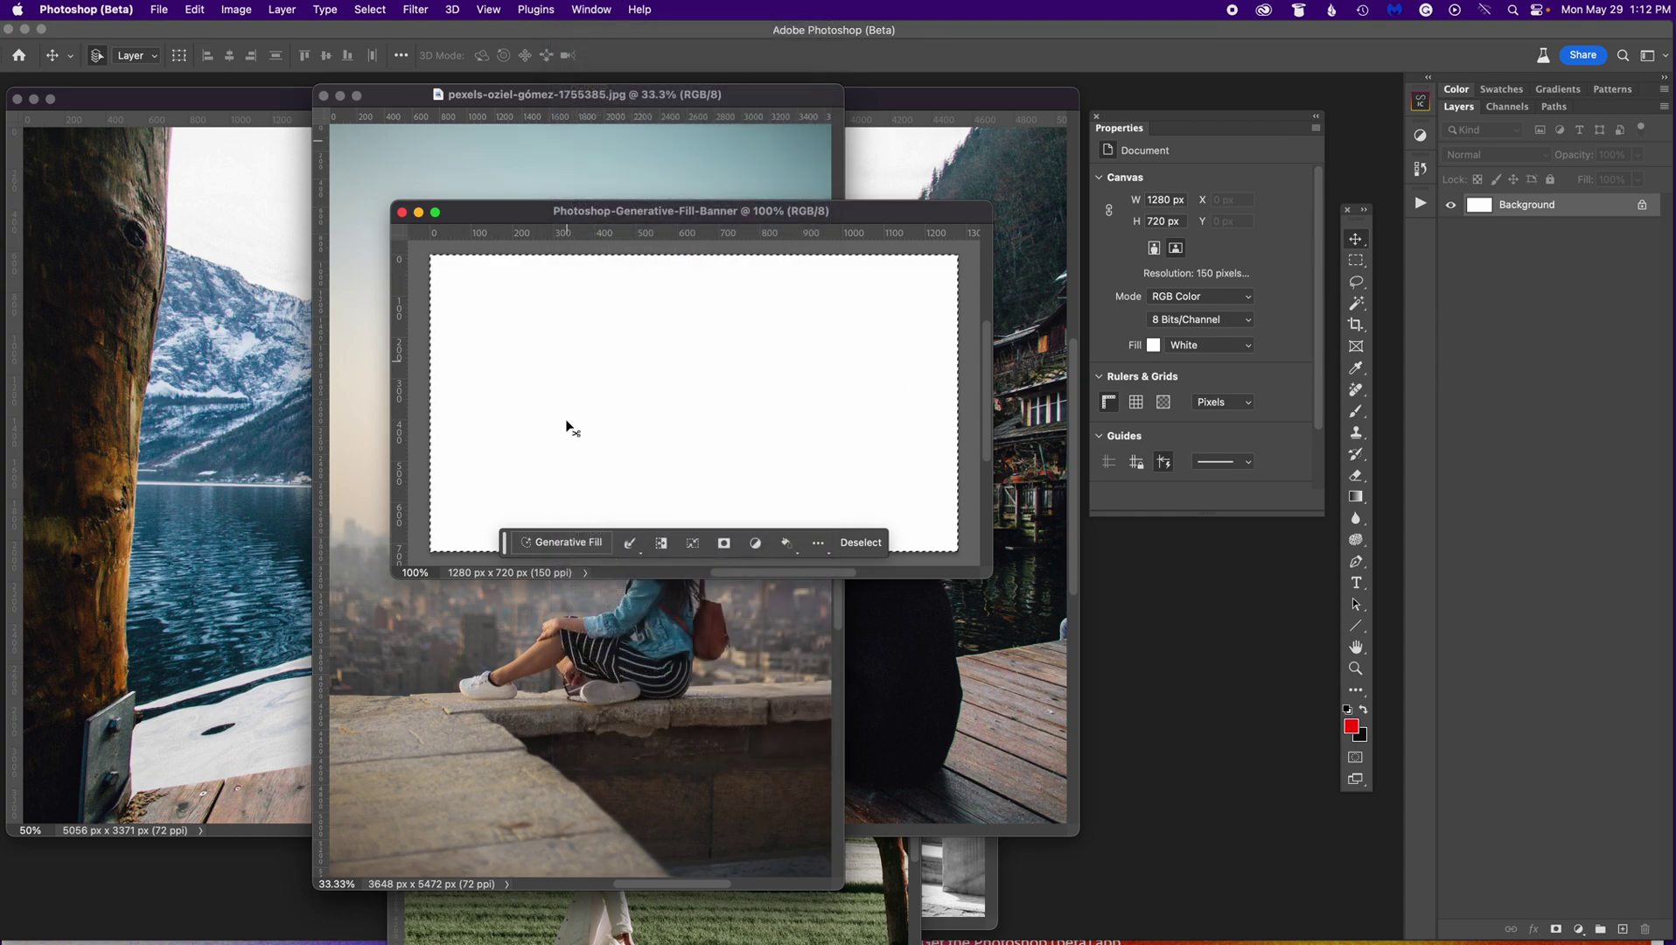
left_click(574, 542)
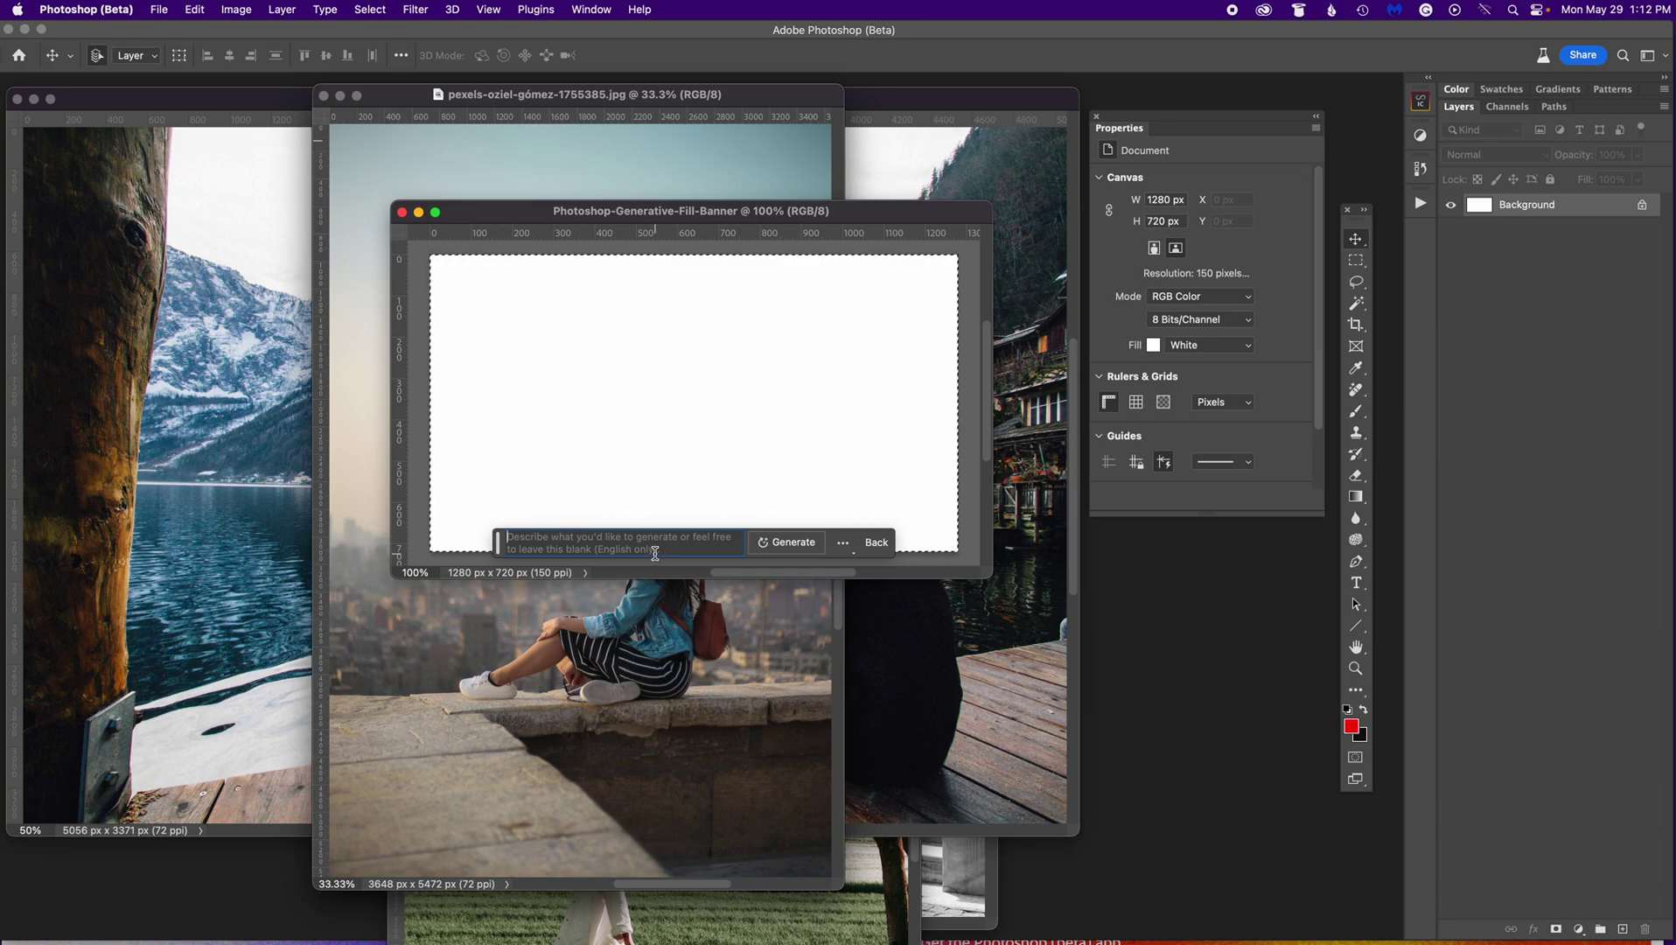
type("Irish Countryside")
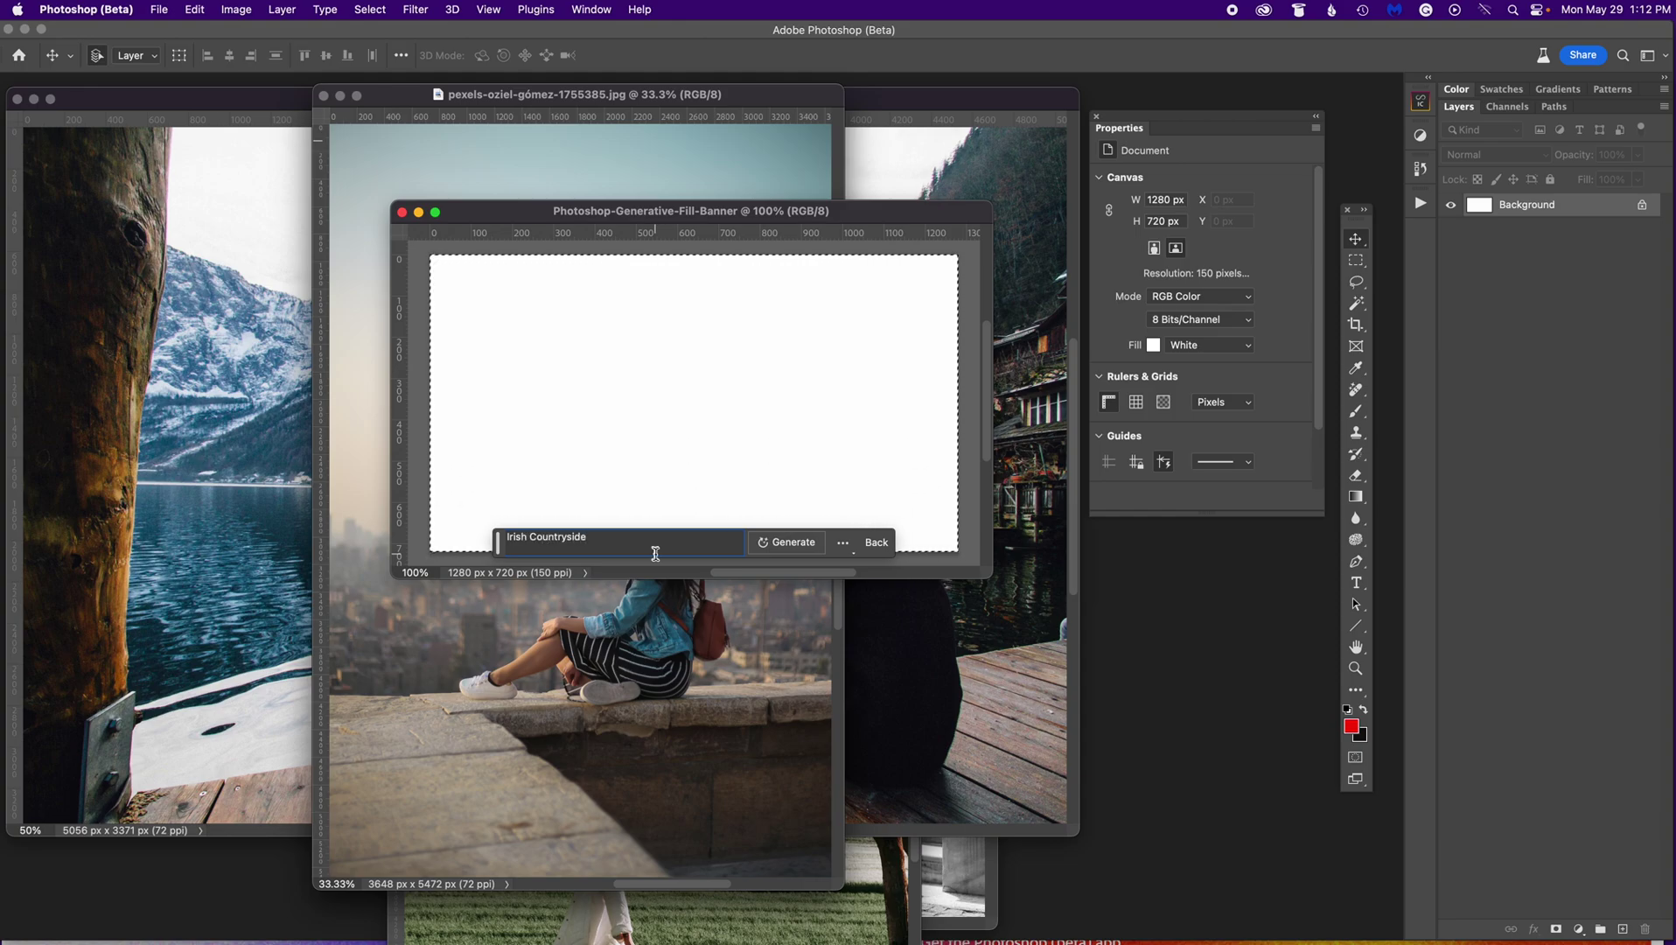
left_click(799, 543)
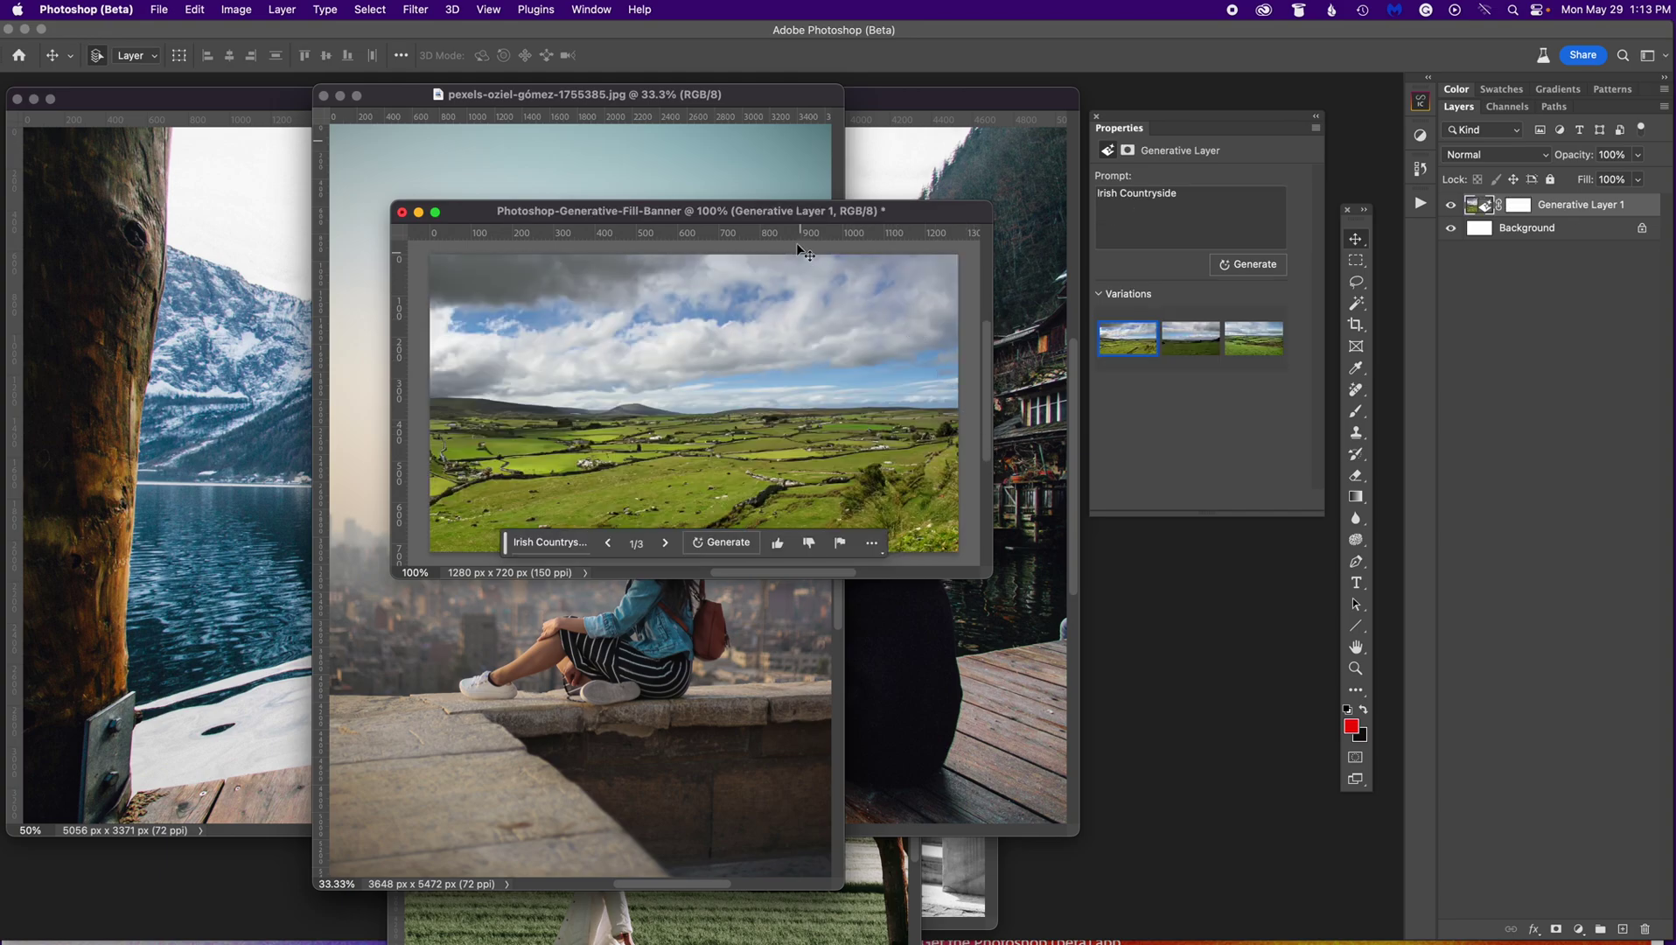
Step: Center the banner in full-screen view and compare the three landscape variations, keeping the first
left_click_drag(510, 543, 538, 691)
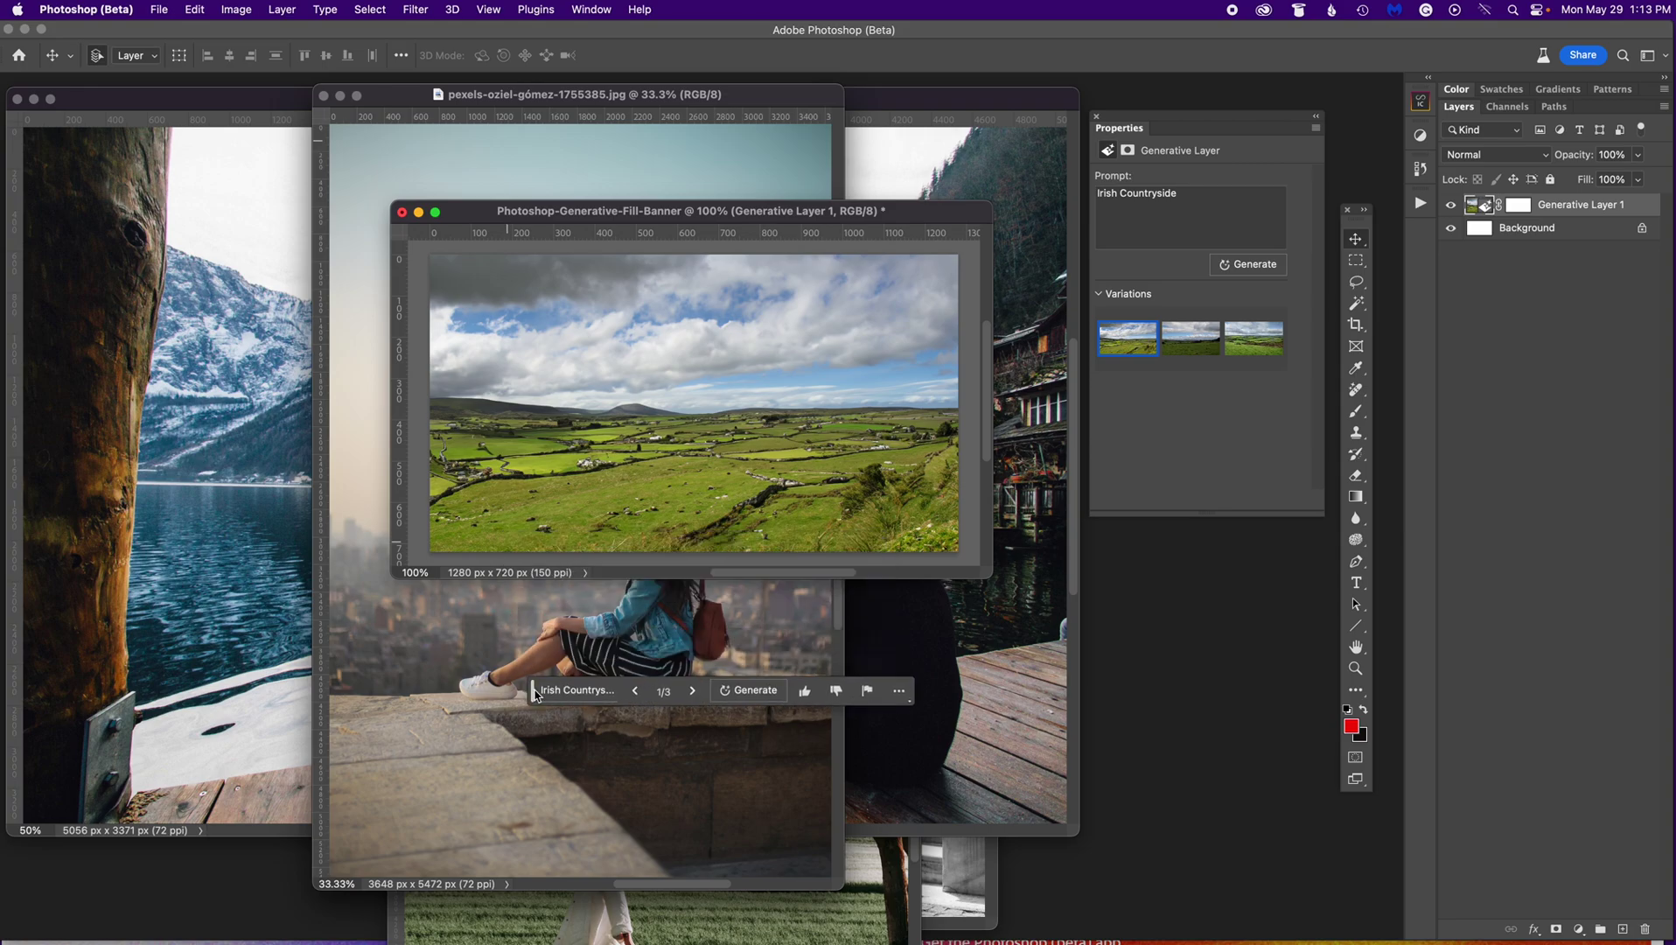
left_click_drag(740, 213, 728, 180)
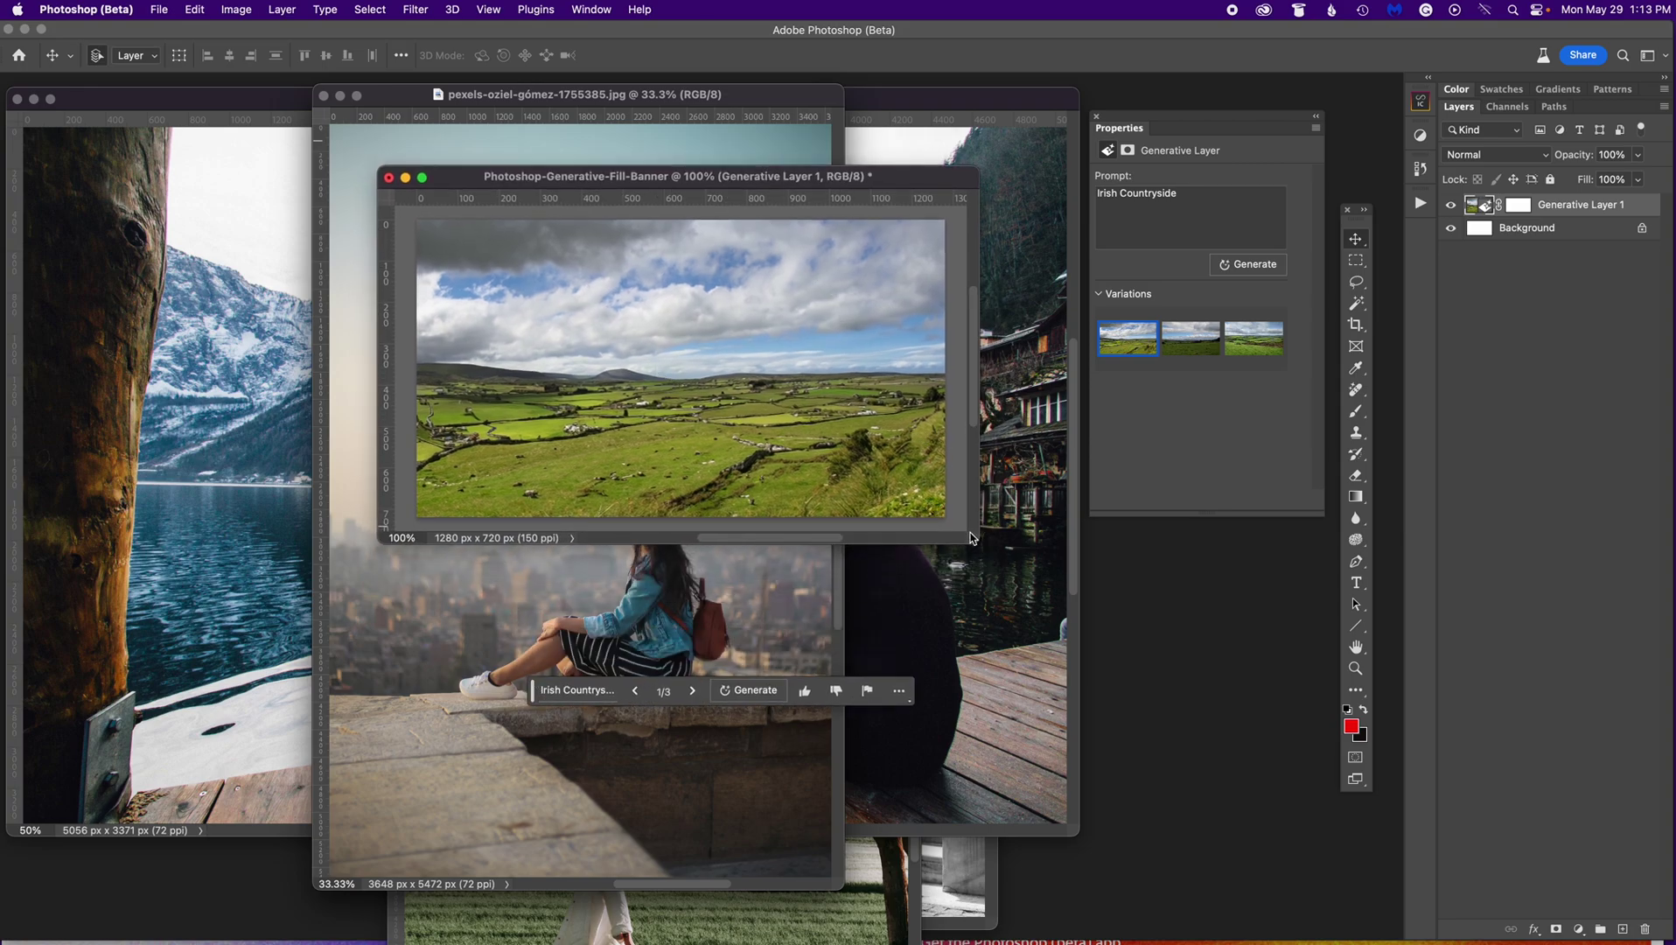
key("f")
left_click_drag(923, 514, 879, 435)
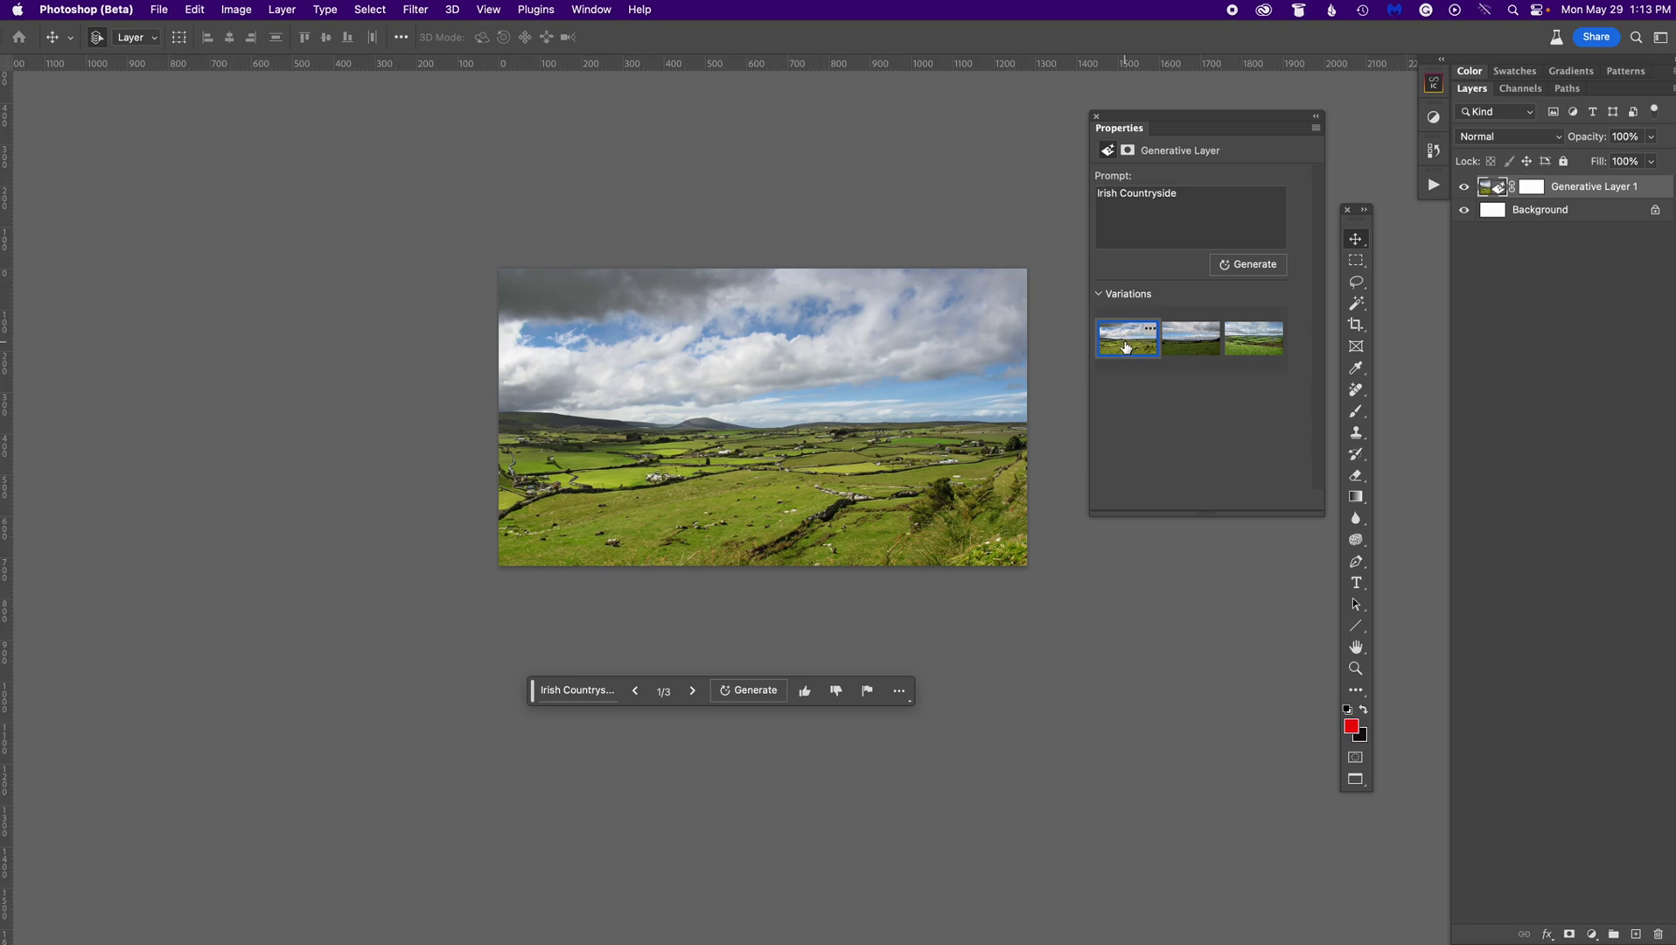
left_click(1189, 342)
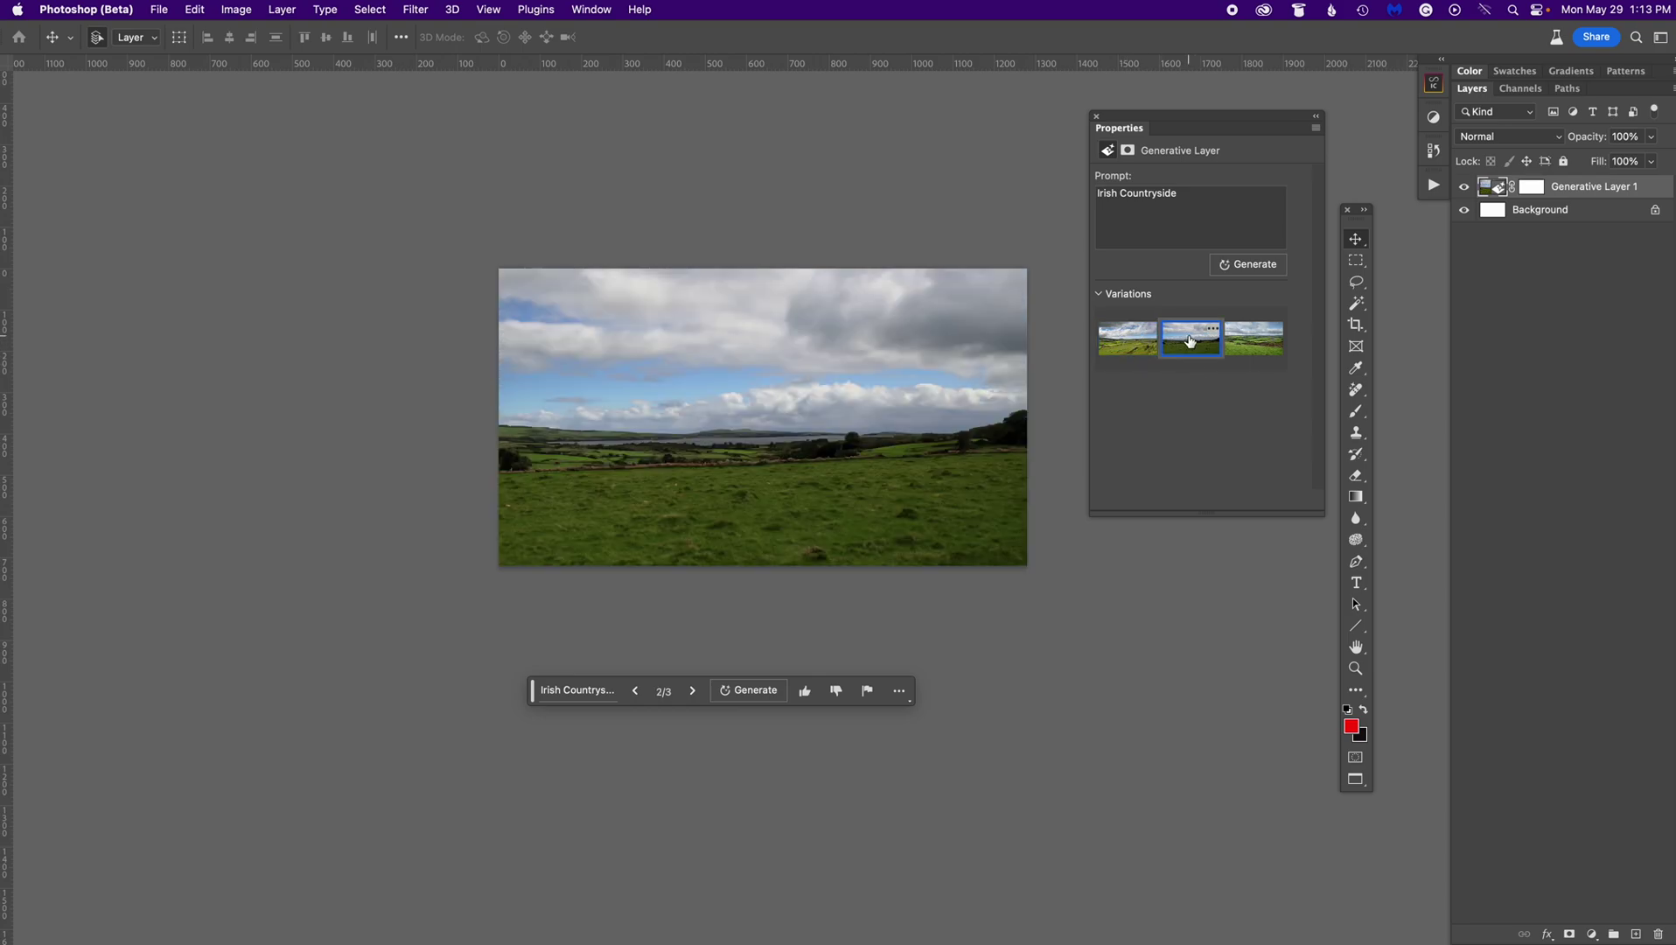
left_click(1249, 353)
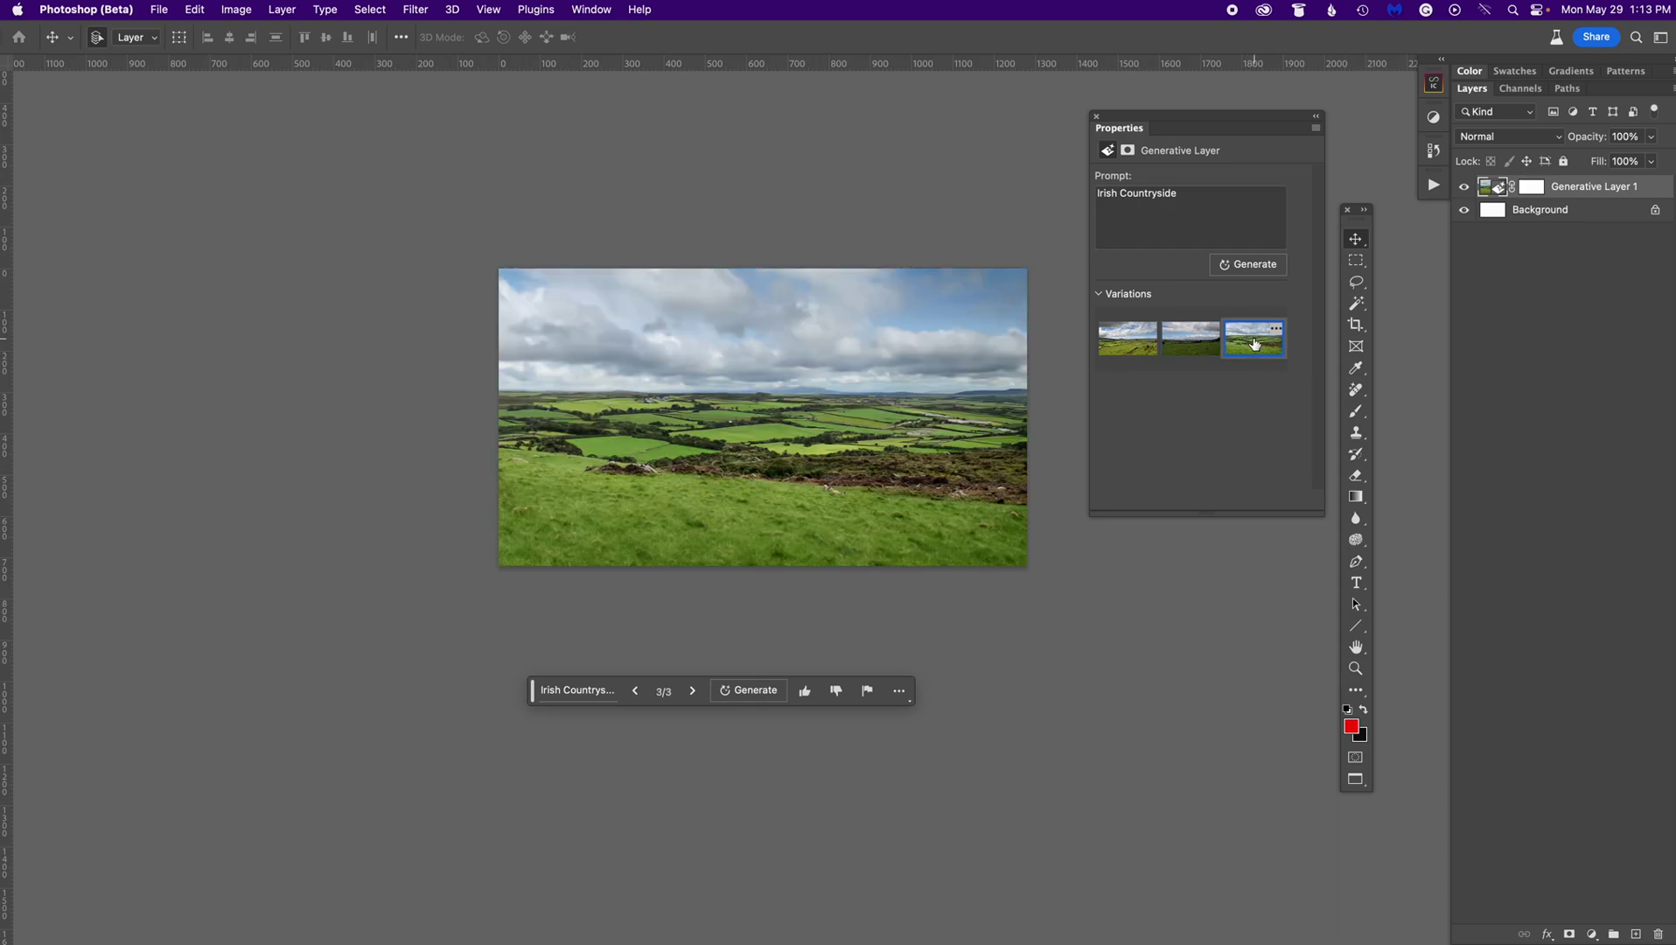
left_click(1127, 343)
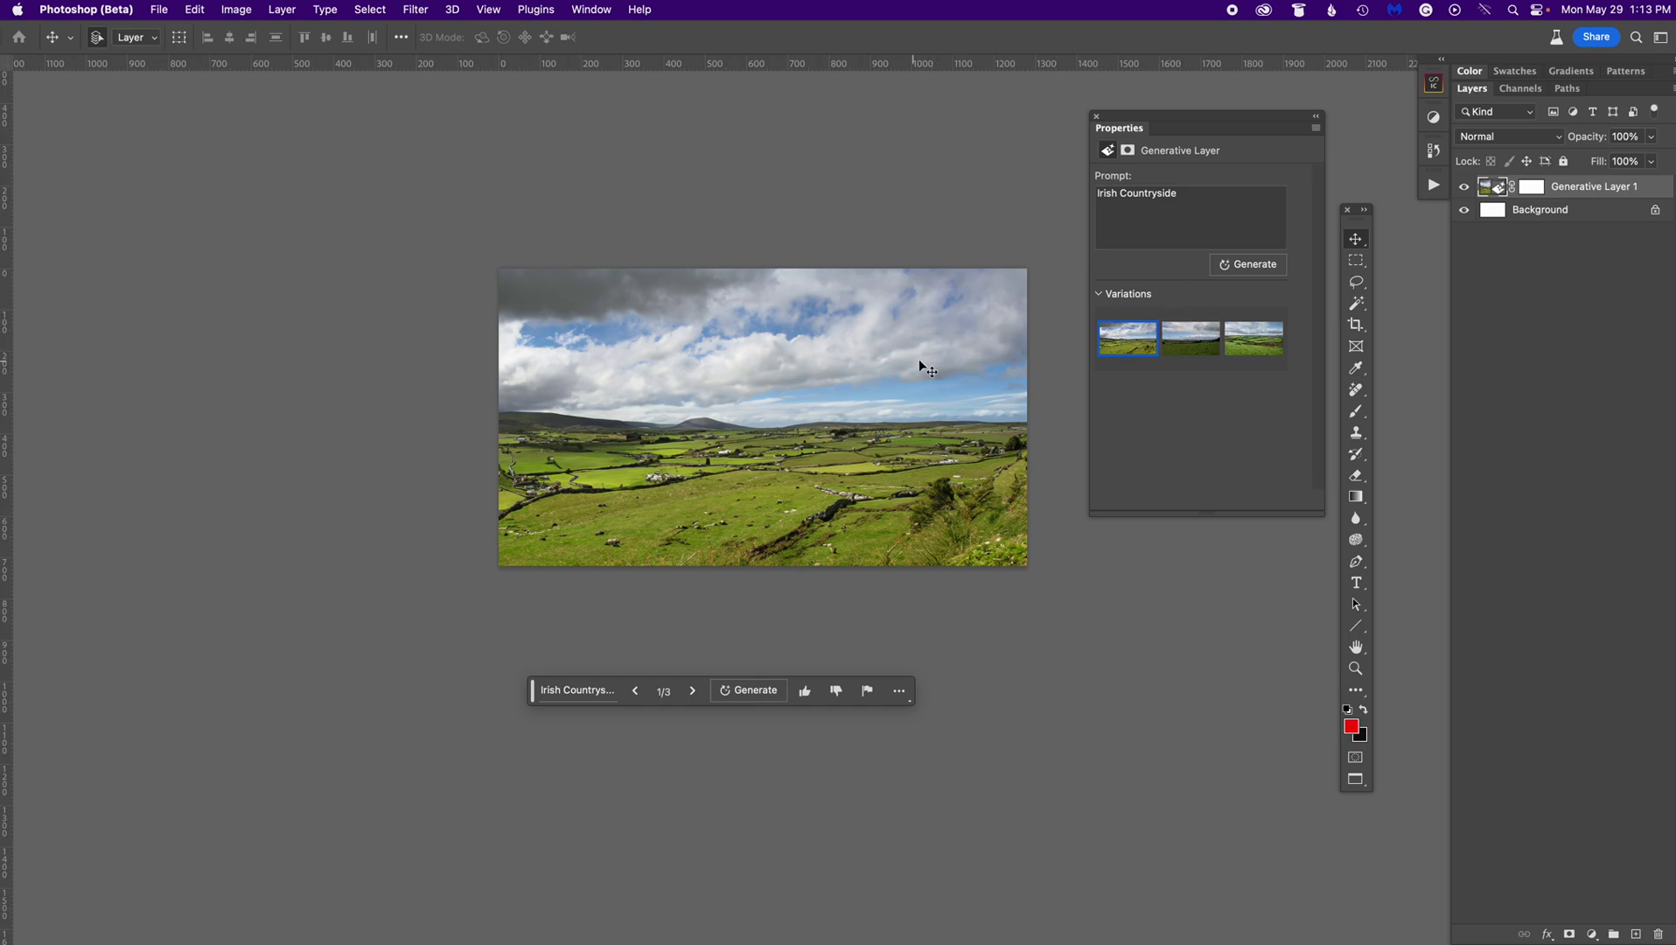
Step: Generate three more Irish Countryside variations and choose variation 4 of 6
left_click(1256, 266)
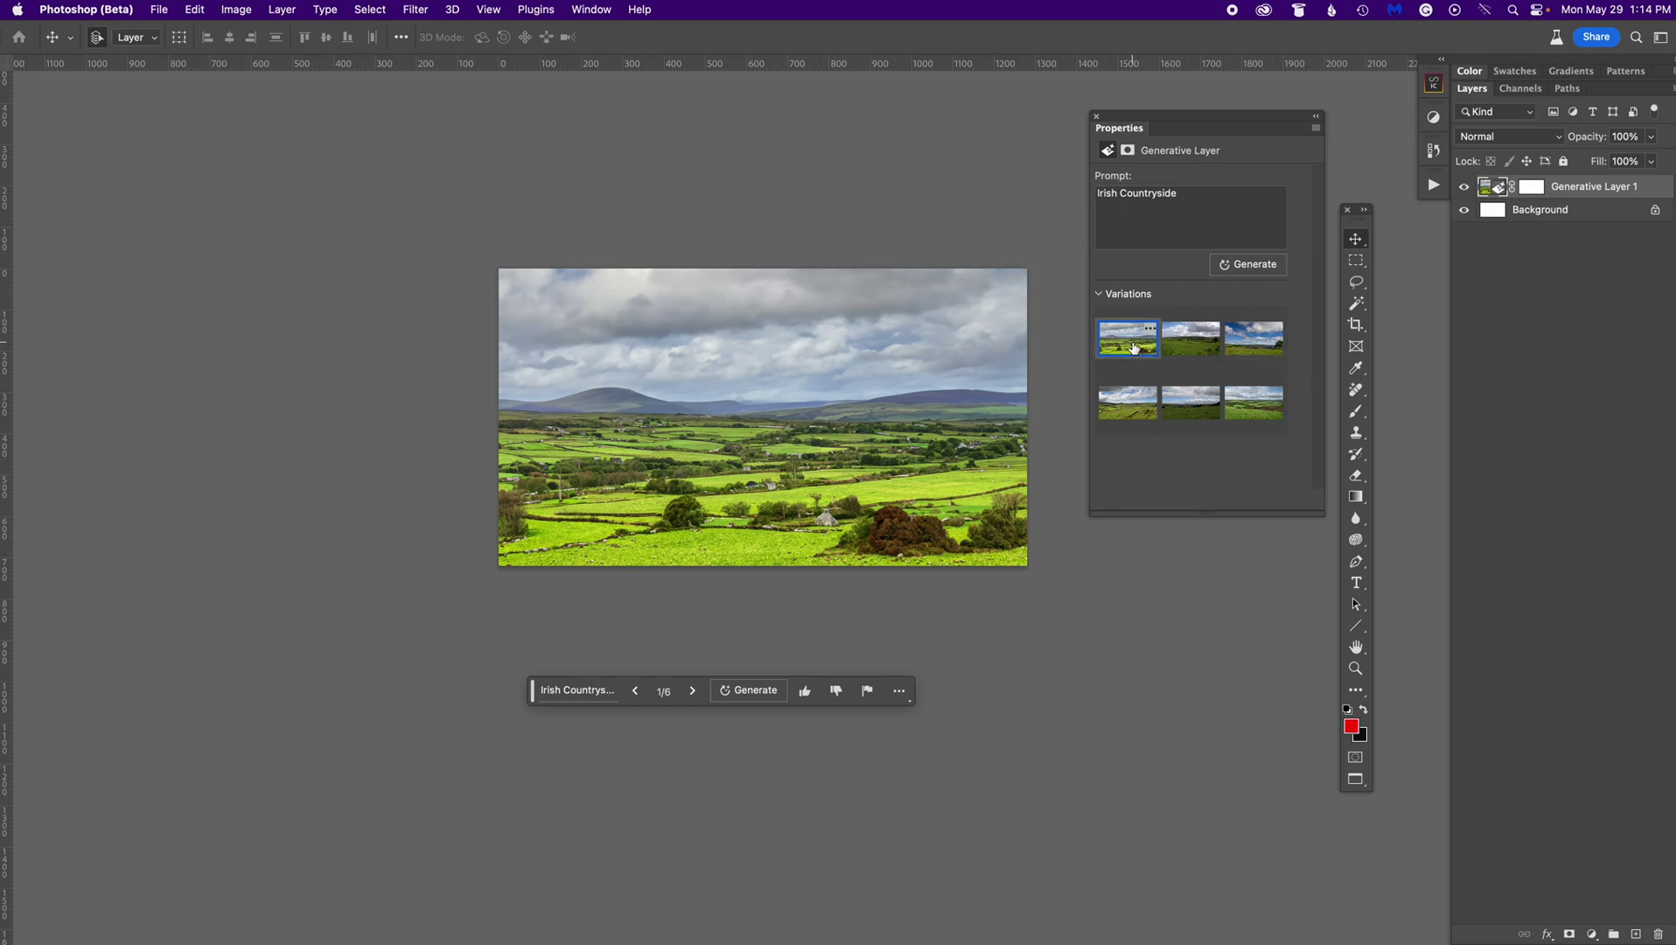
left_click(1191, 344)
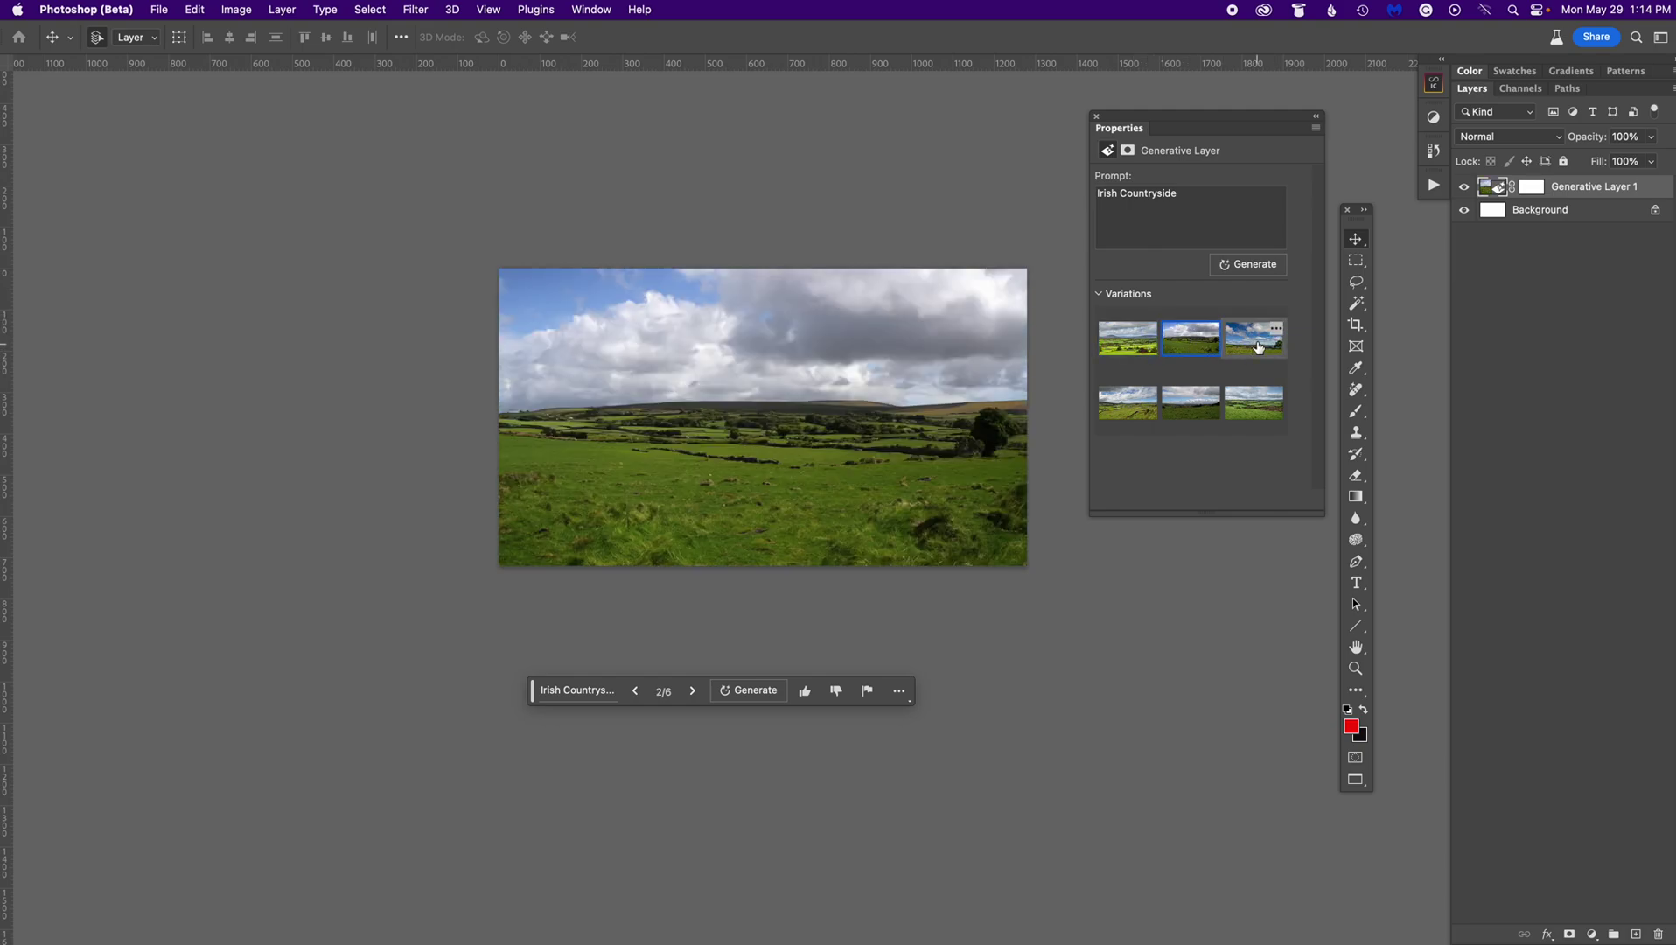
left_click(1258, 344)
left_click(1163, 344)
left_click(1124, 344)
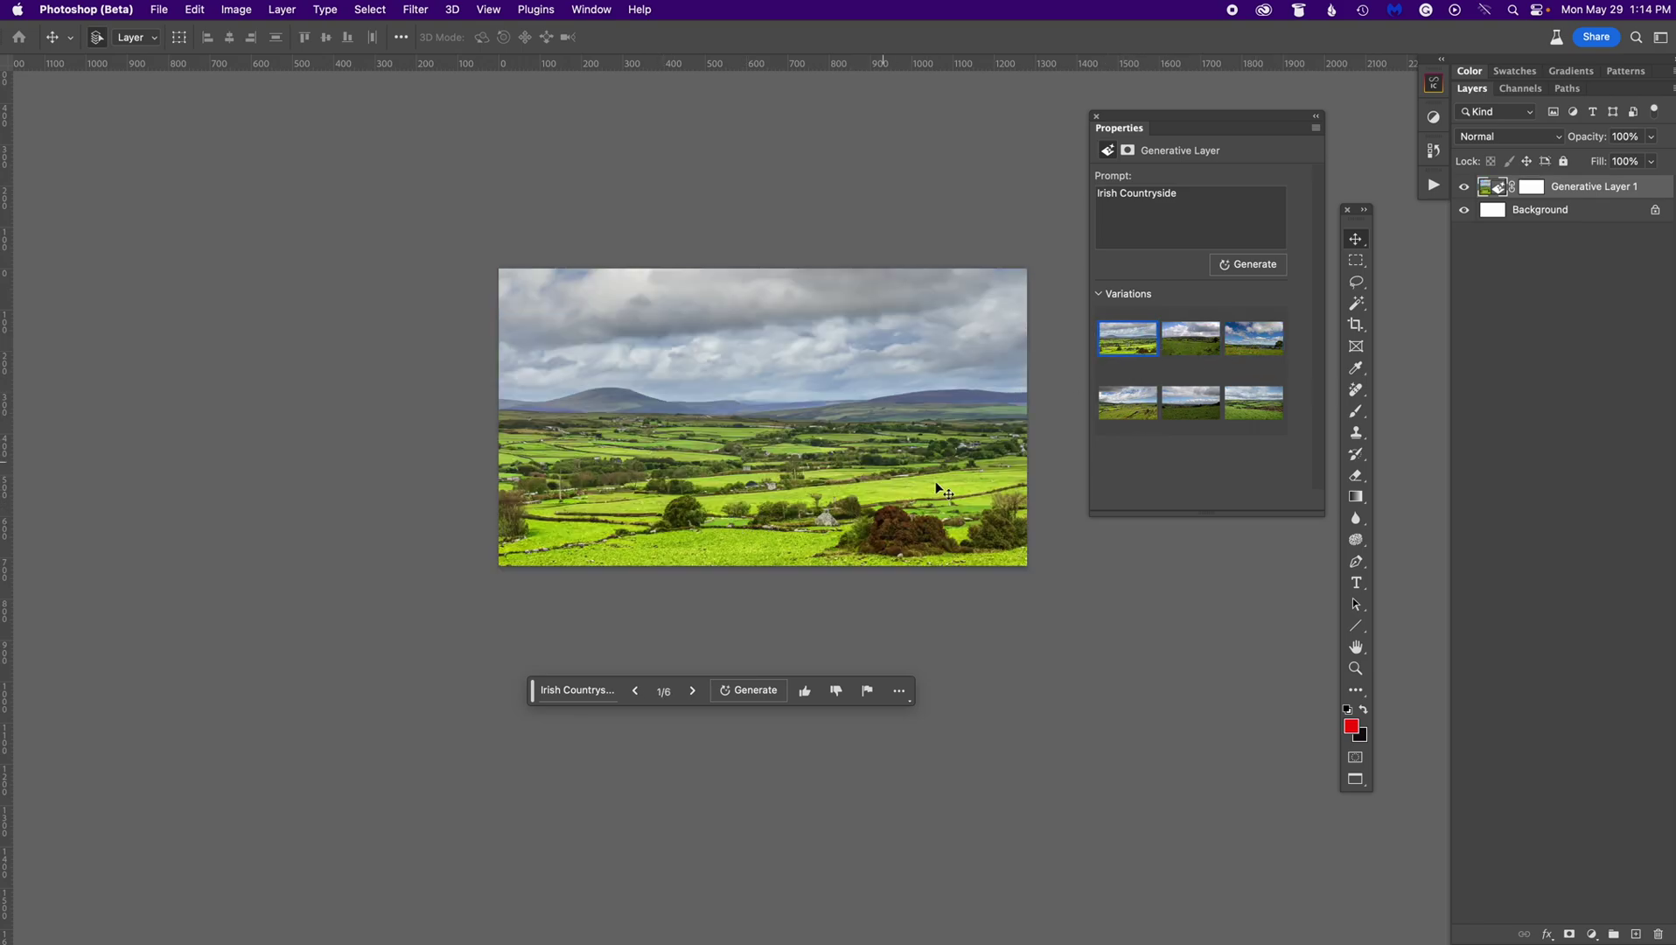
left_click(1126, 404)
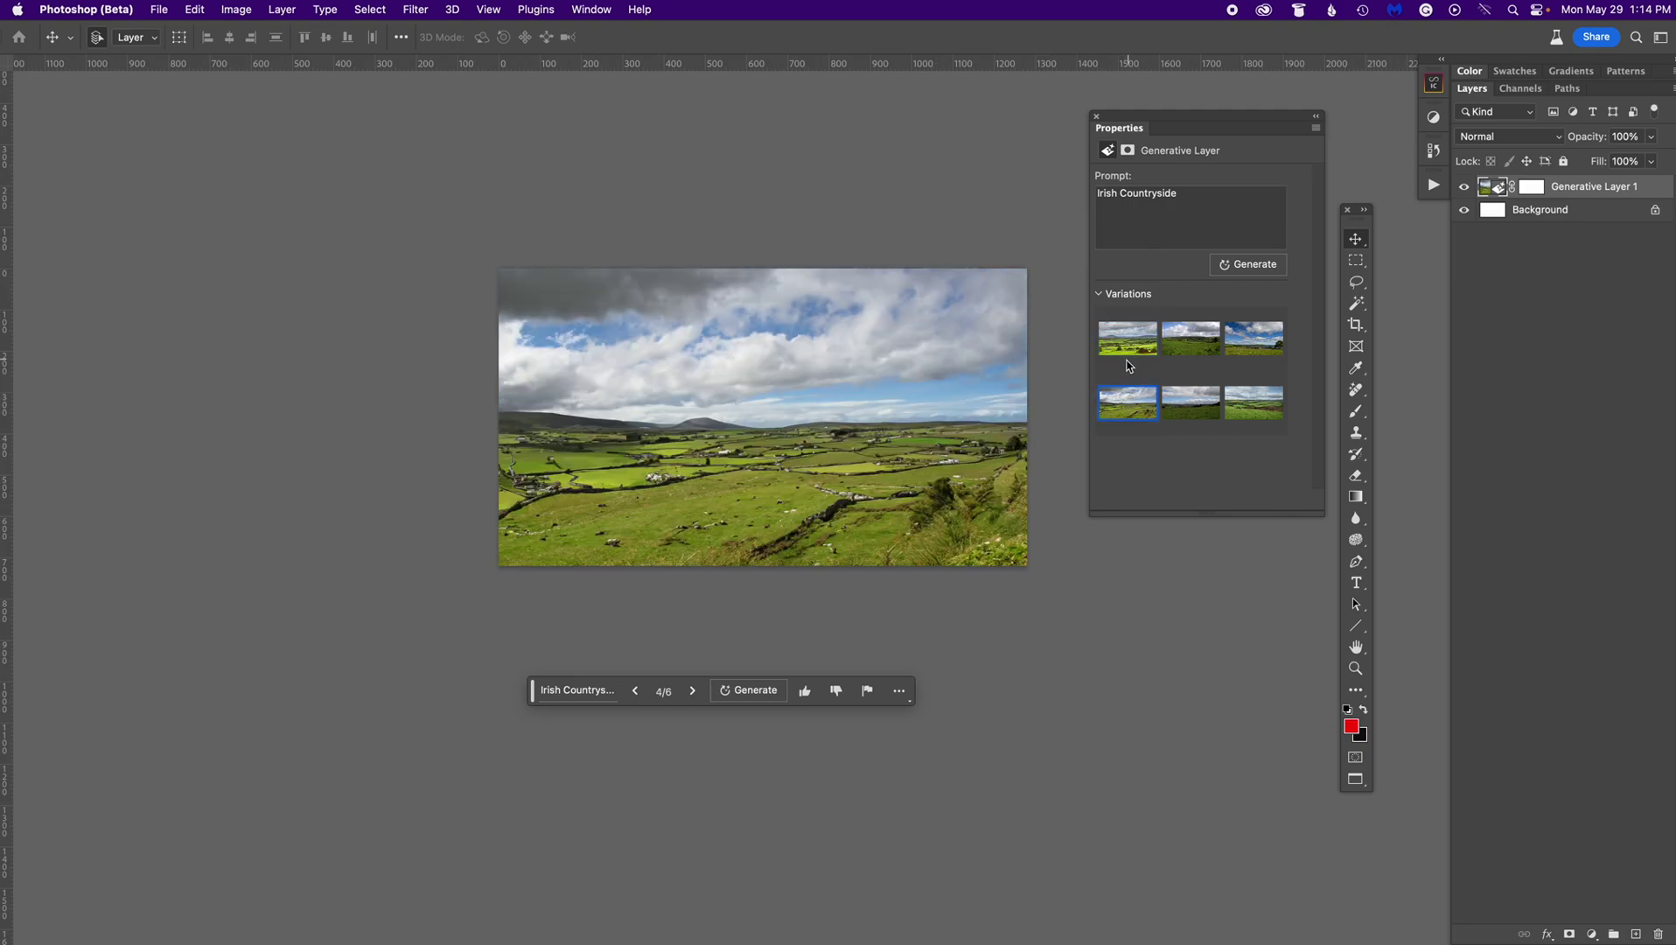
left_click(1192, 409)
left_click(1259, 410)
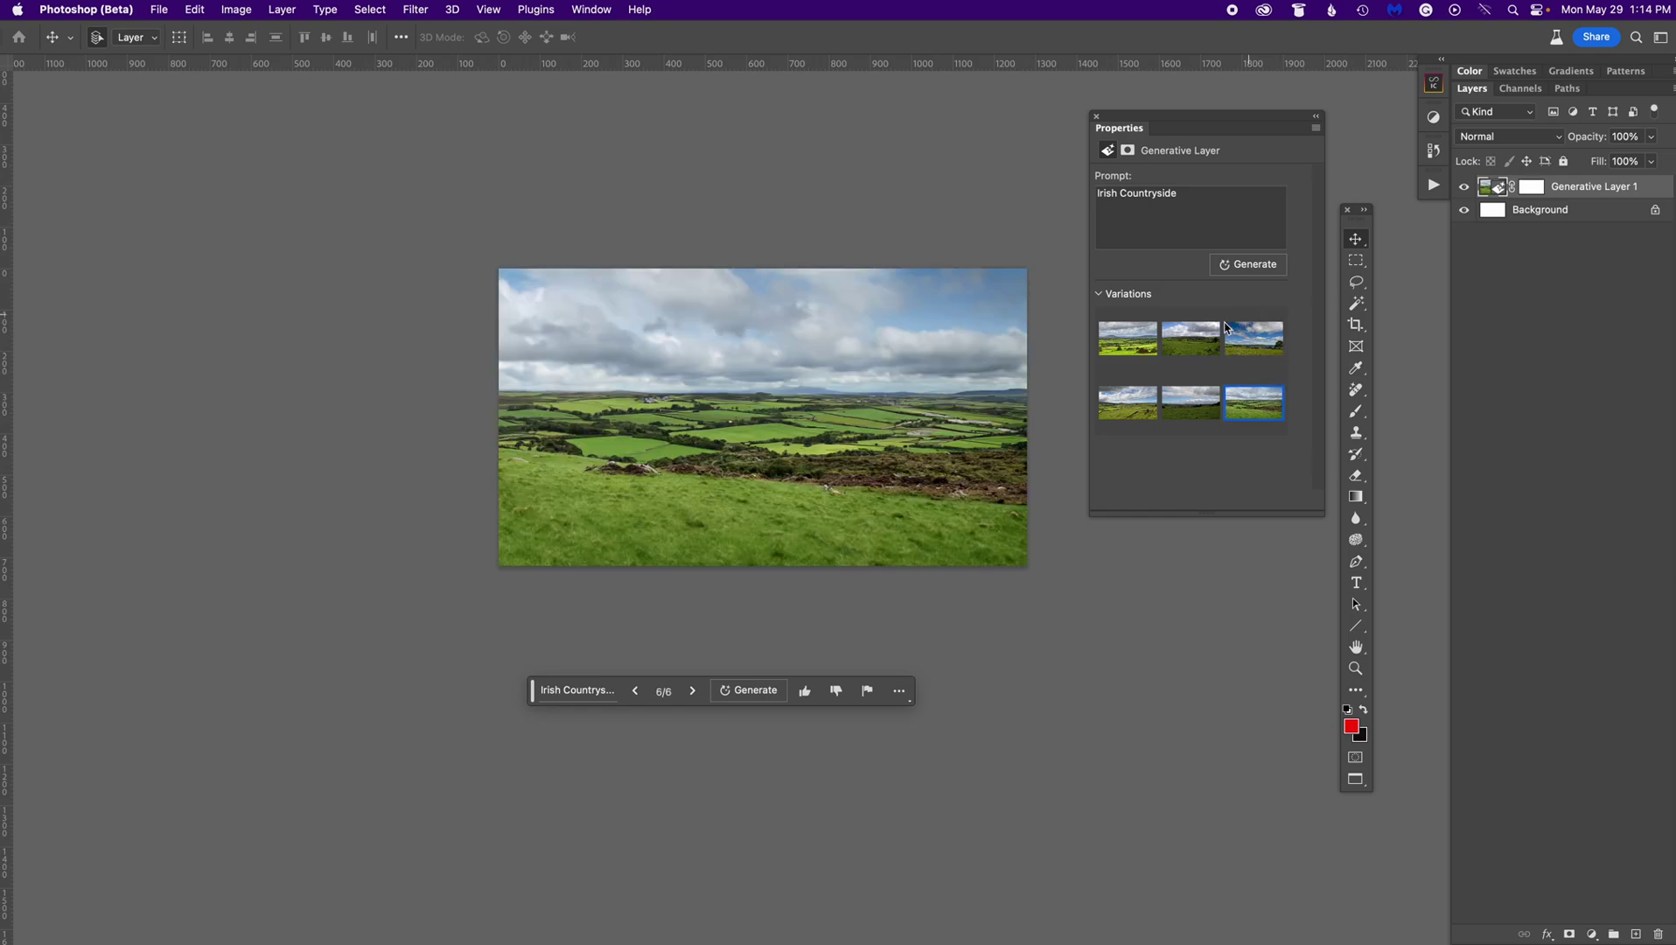
left_click(1119, 409)
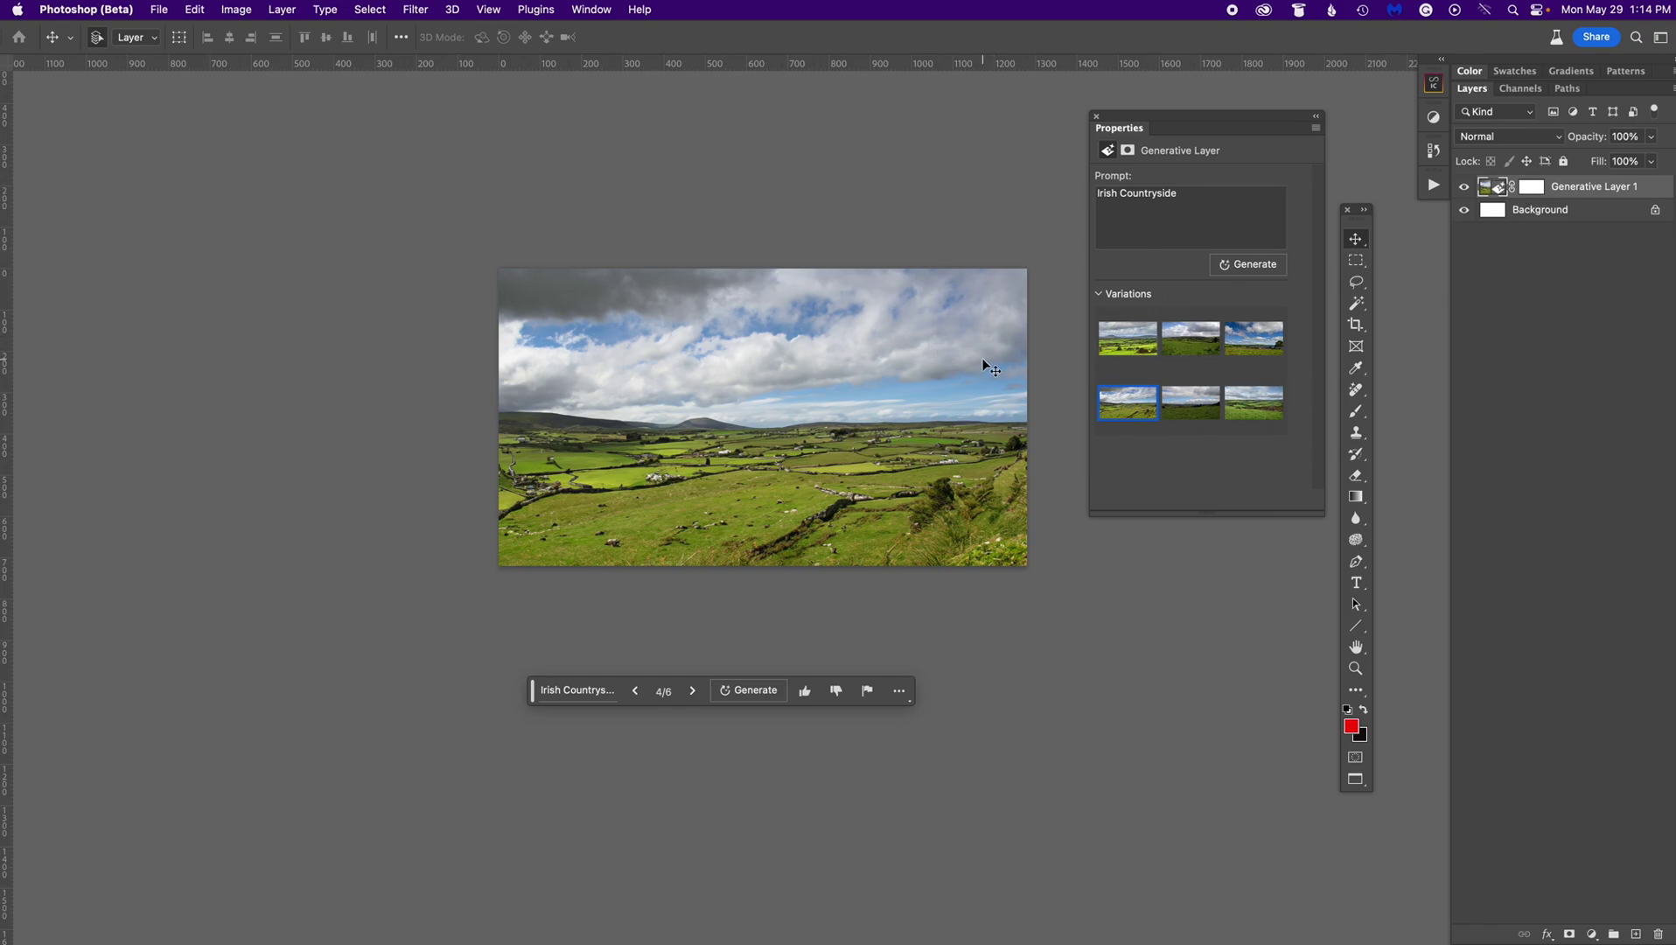
left_click(1357, 262)
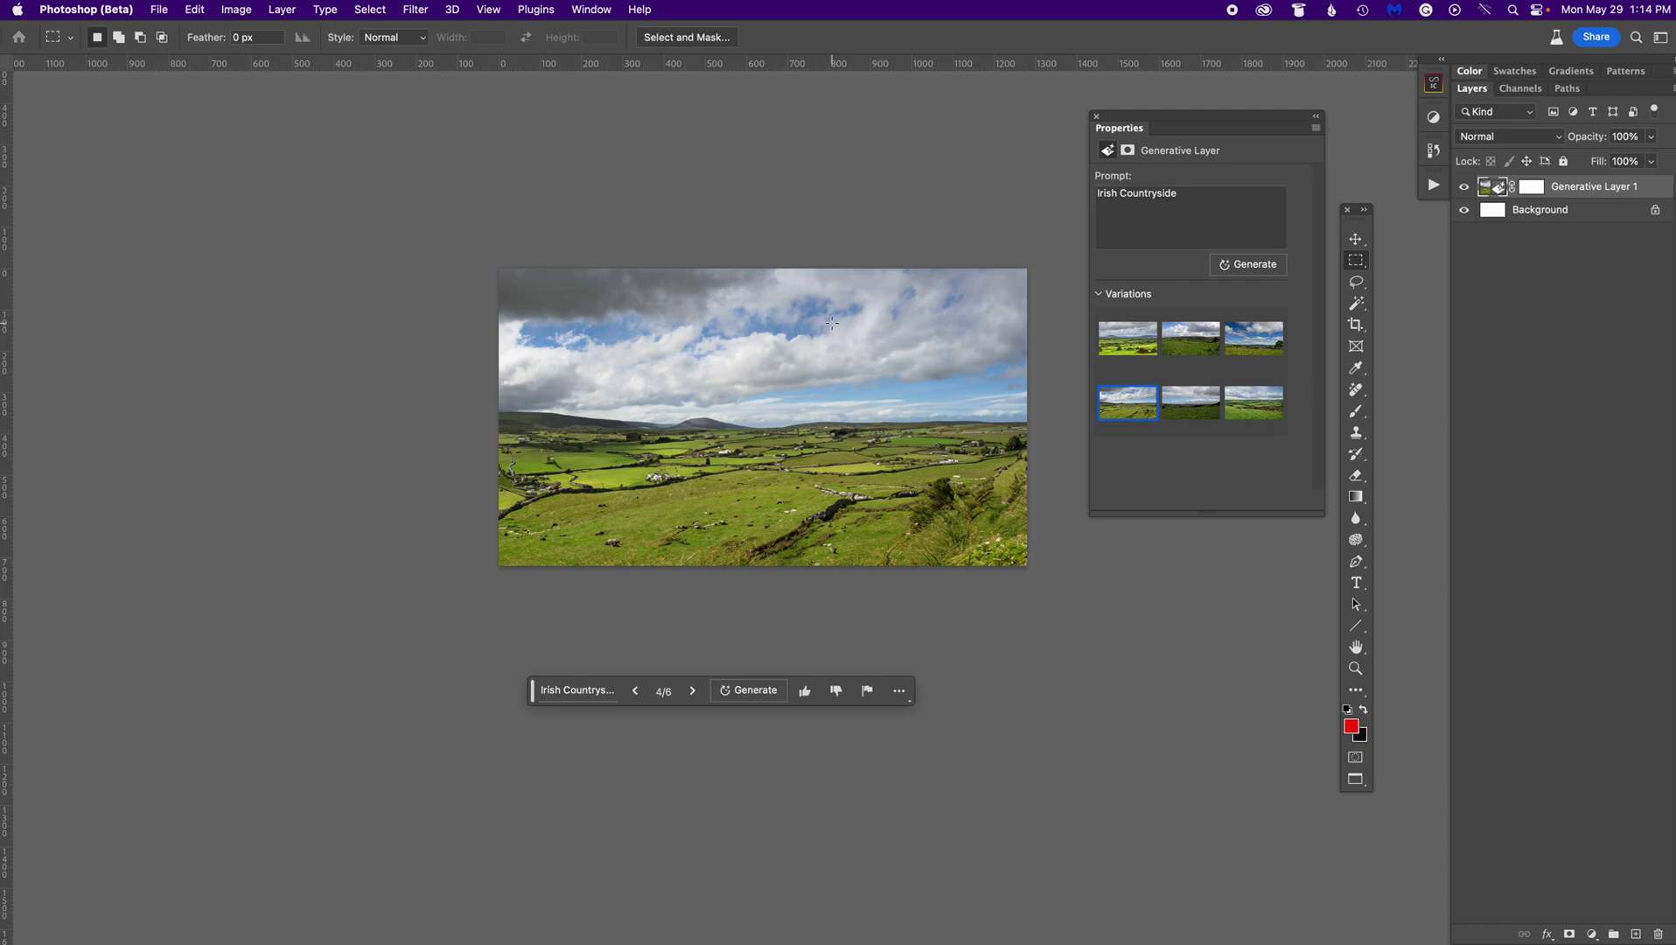
Step: Select a small patch of sky and generate a 'bird' there
left_click_drag(824, 307, 920, 347)
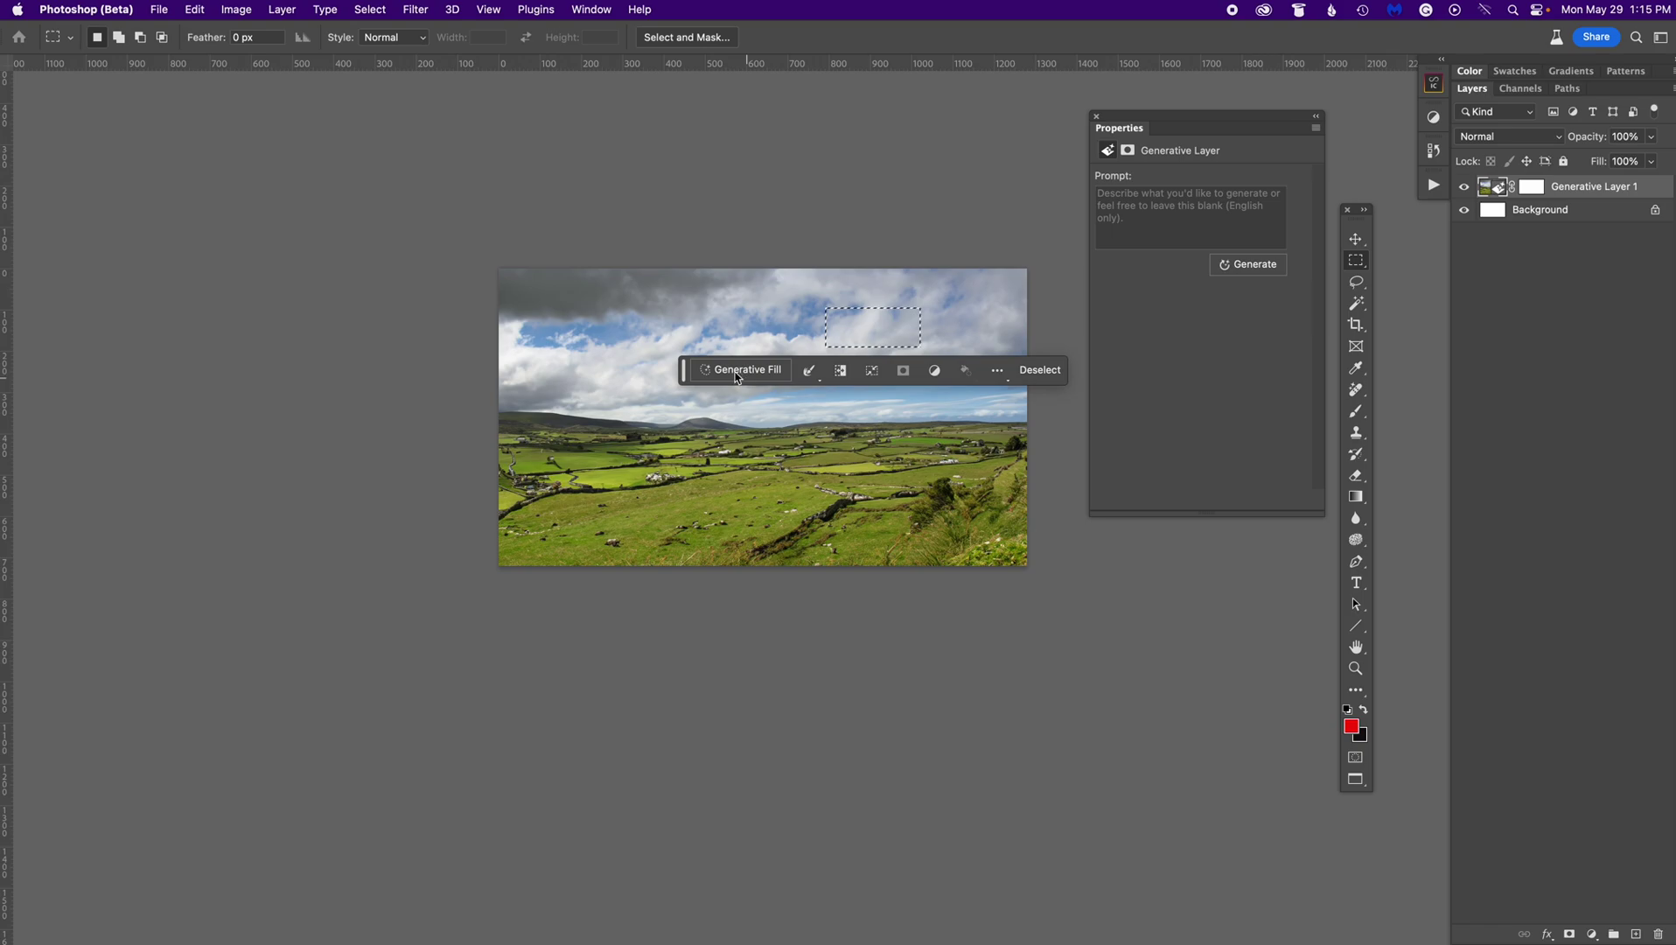
left_click_drag(685, 380, 618, 651)
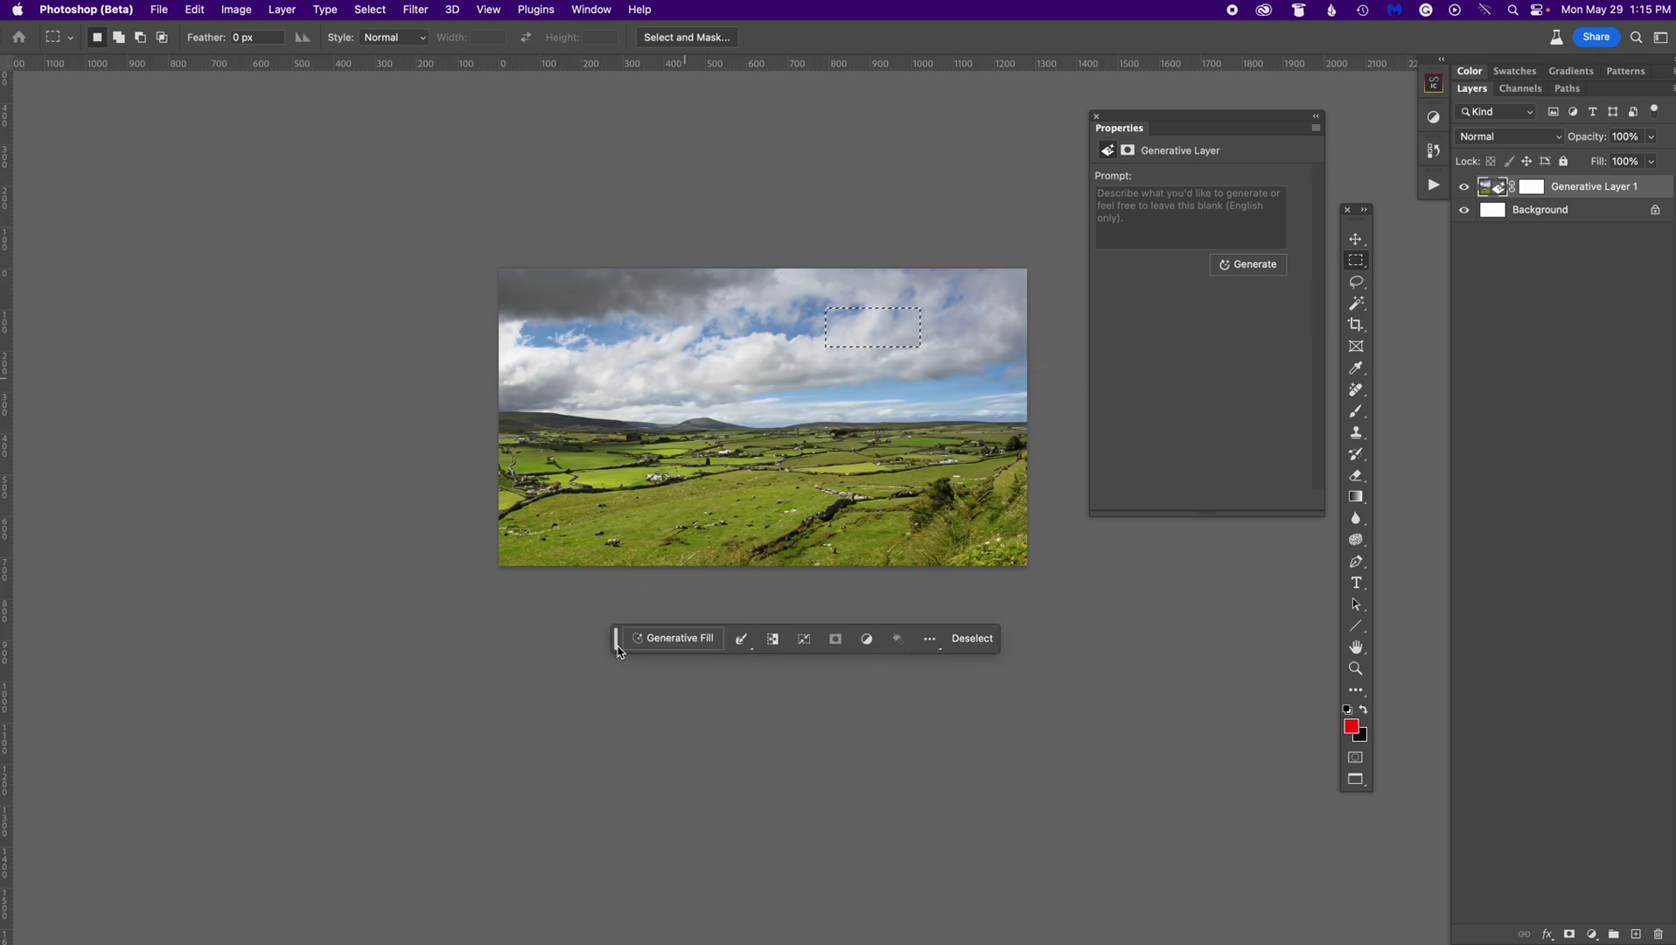
left_click(700, 636)
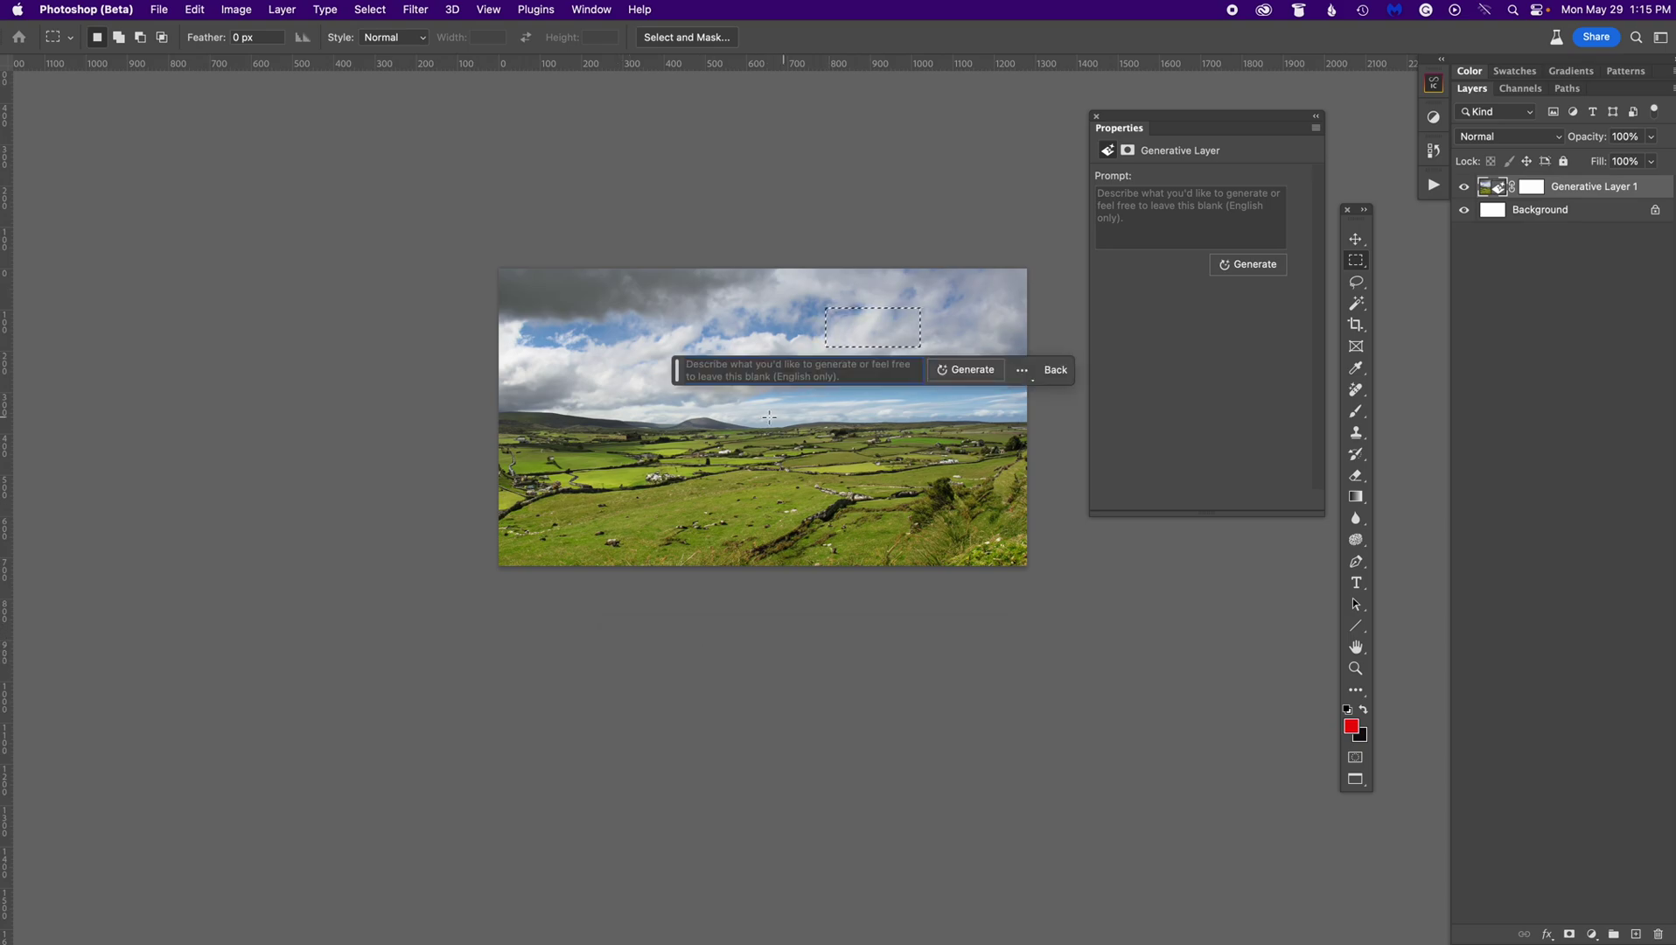
left_click(740, 370)
type("bird")
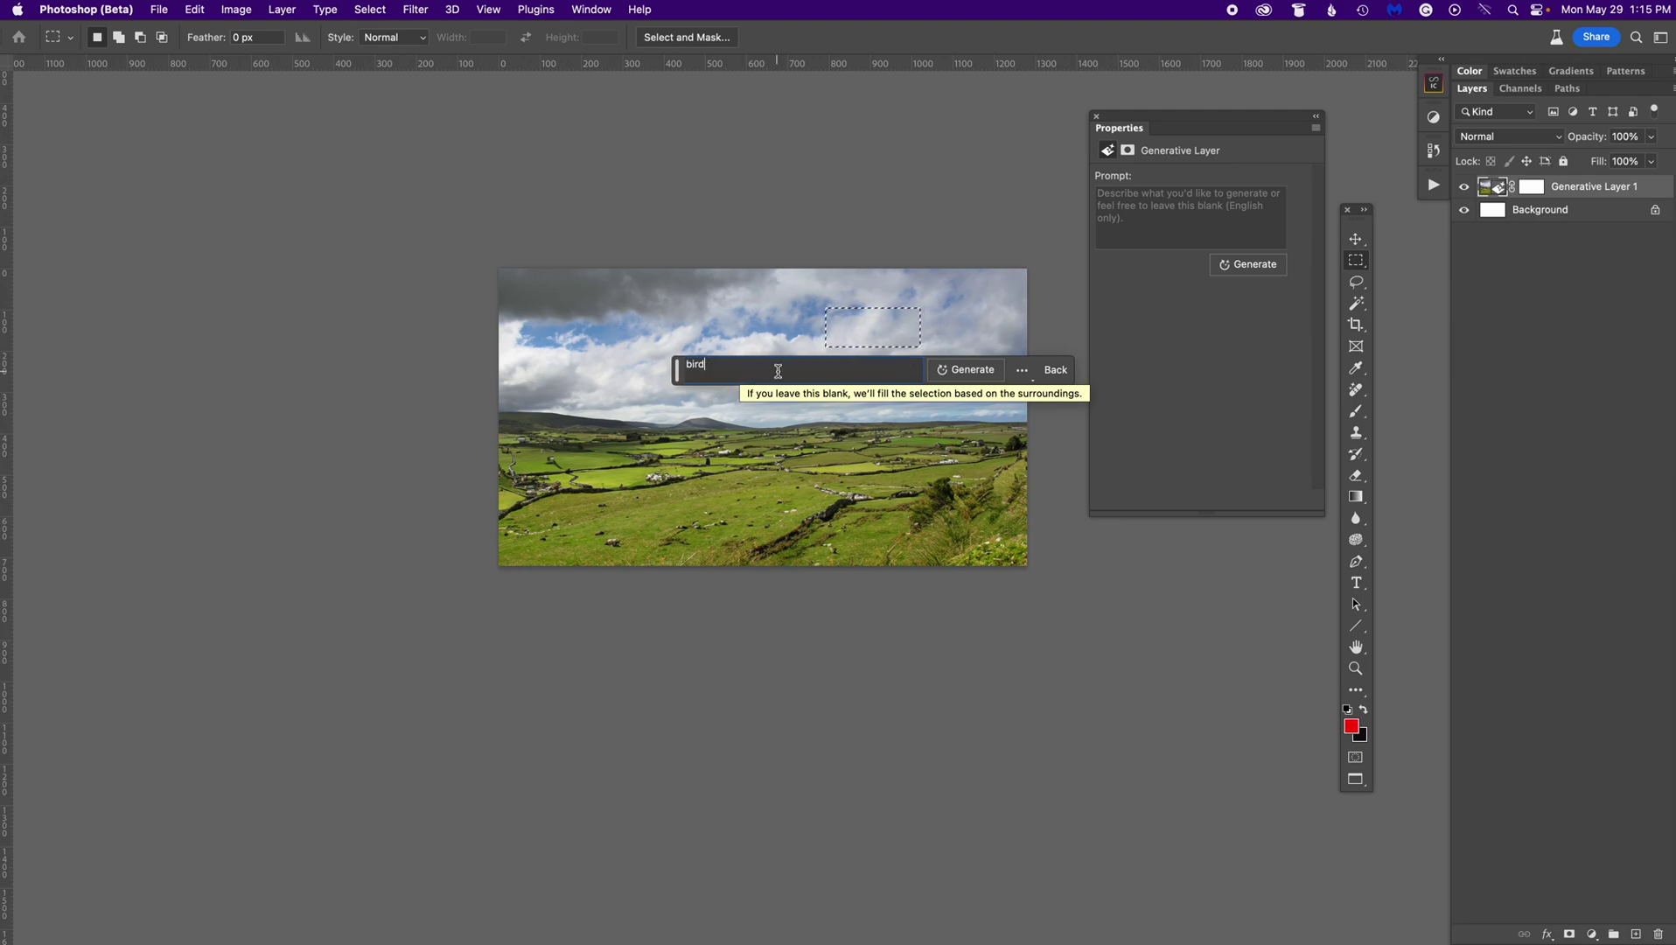
left_click(966, 370)
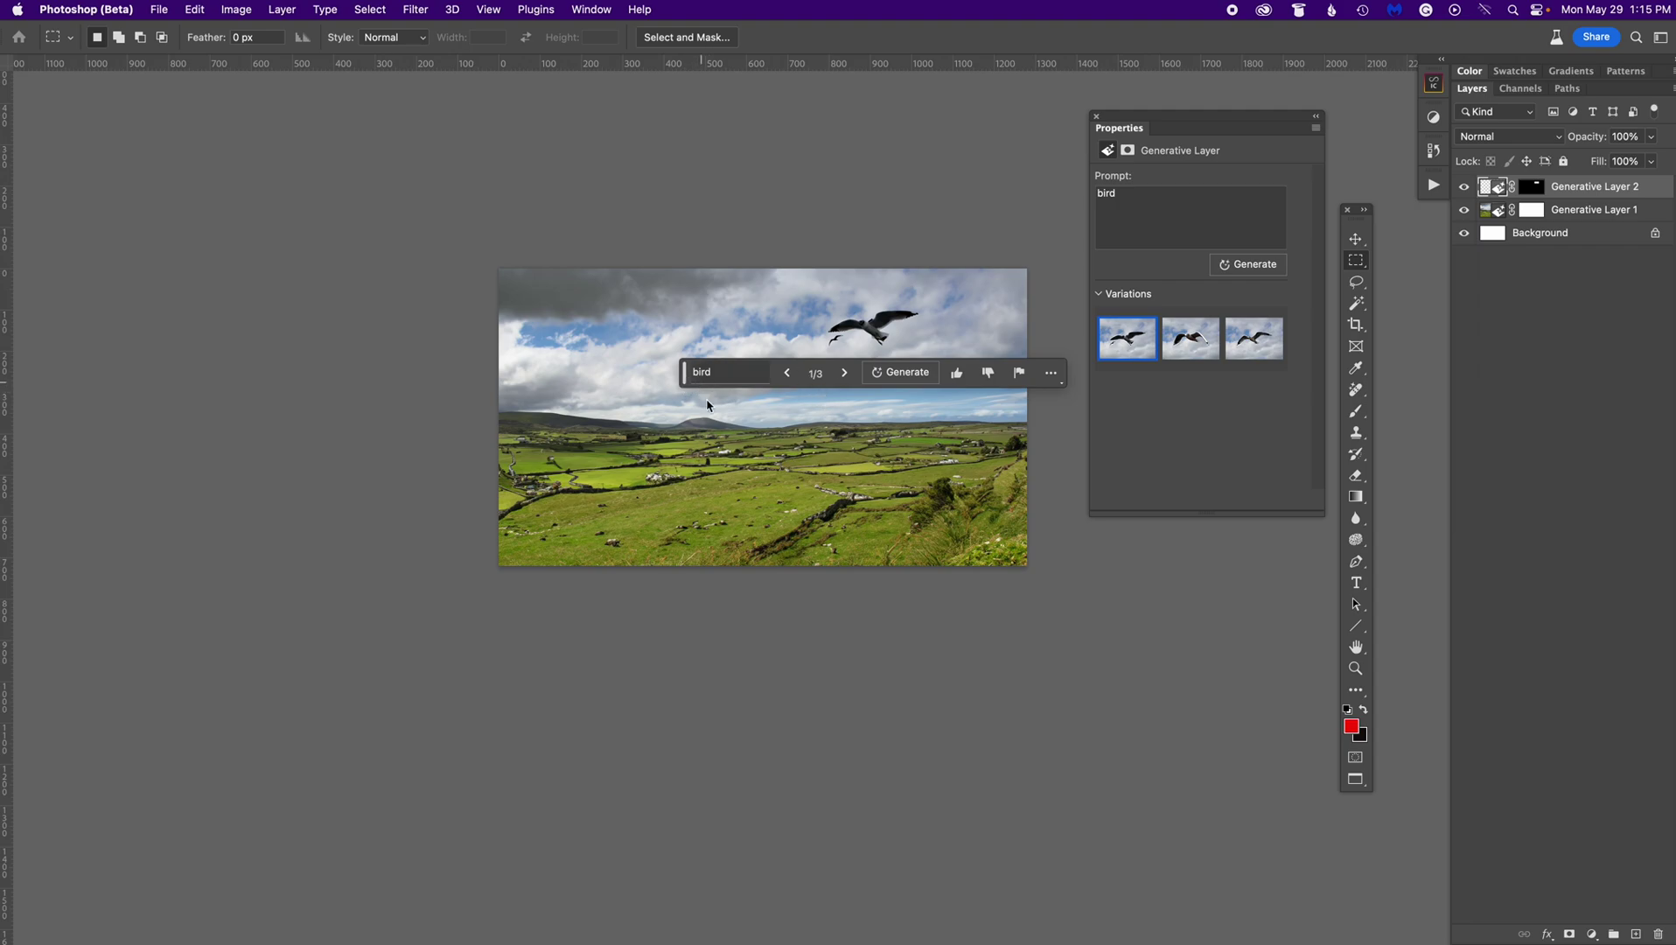
Step: Compare the bird variations and keep the third, a gliding gull
left_click_drag(681, 371, 620, 685)
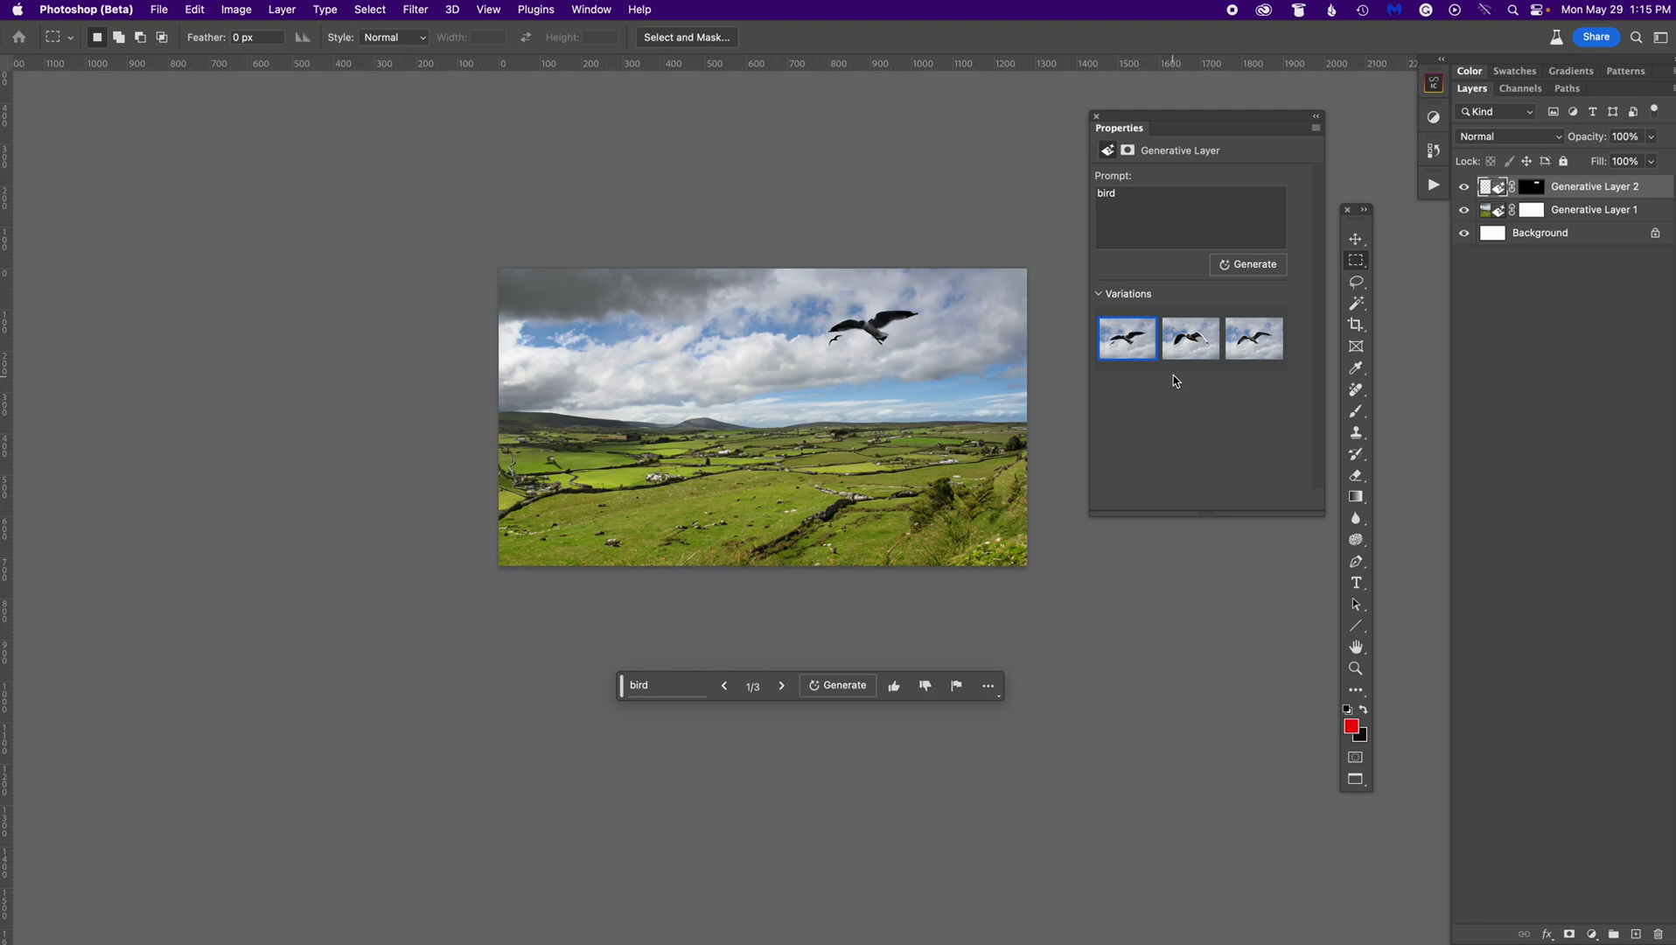
left_click(1190, 343)
left_click(1253, 344)
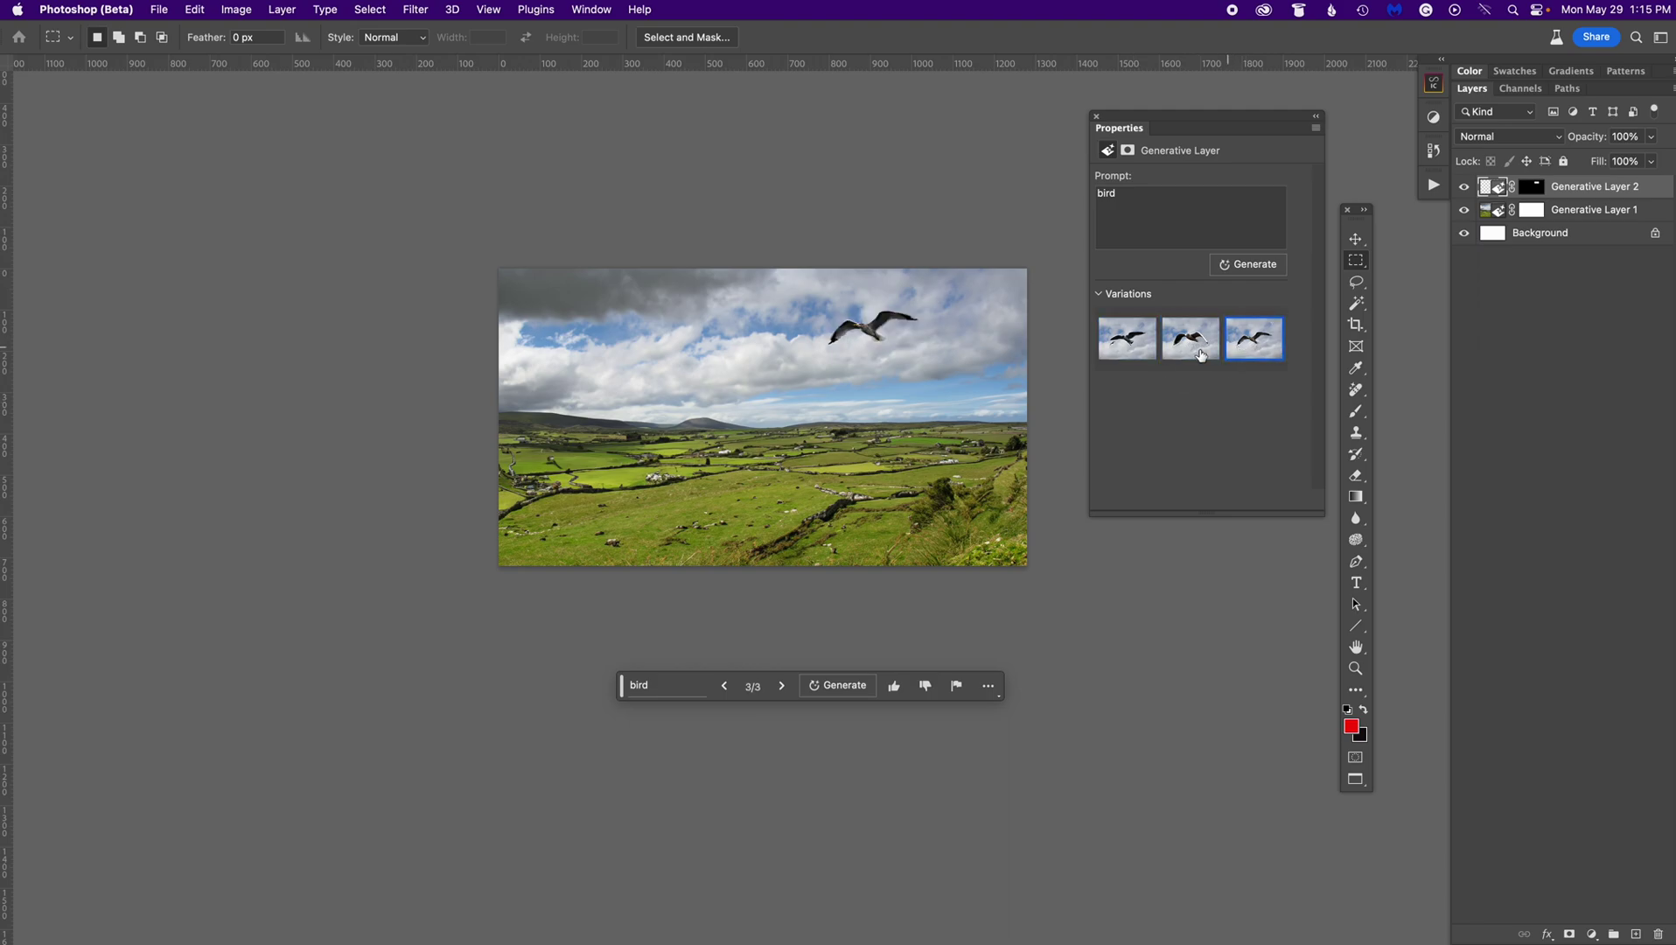
left_click(1356, 240)
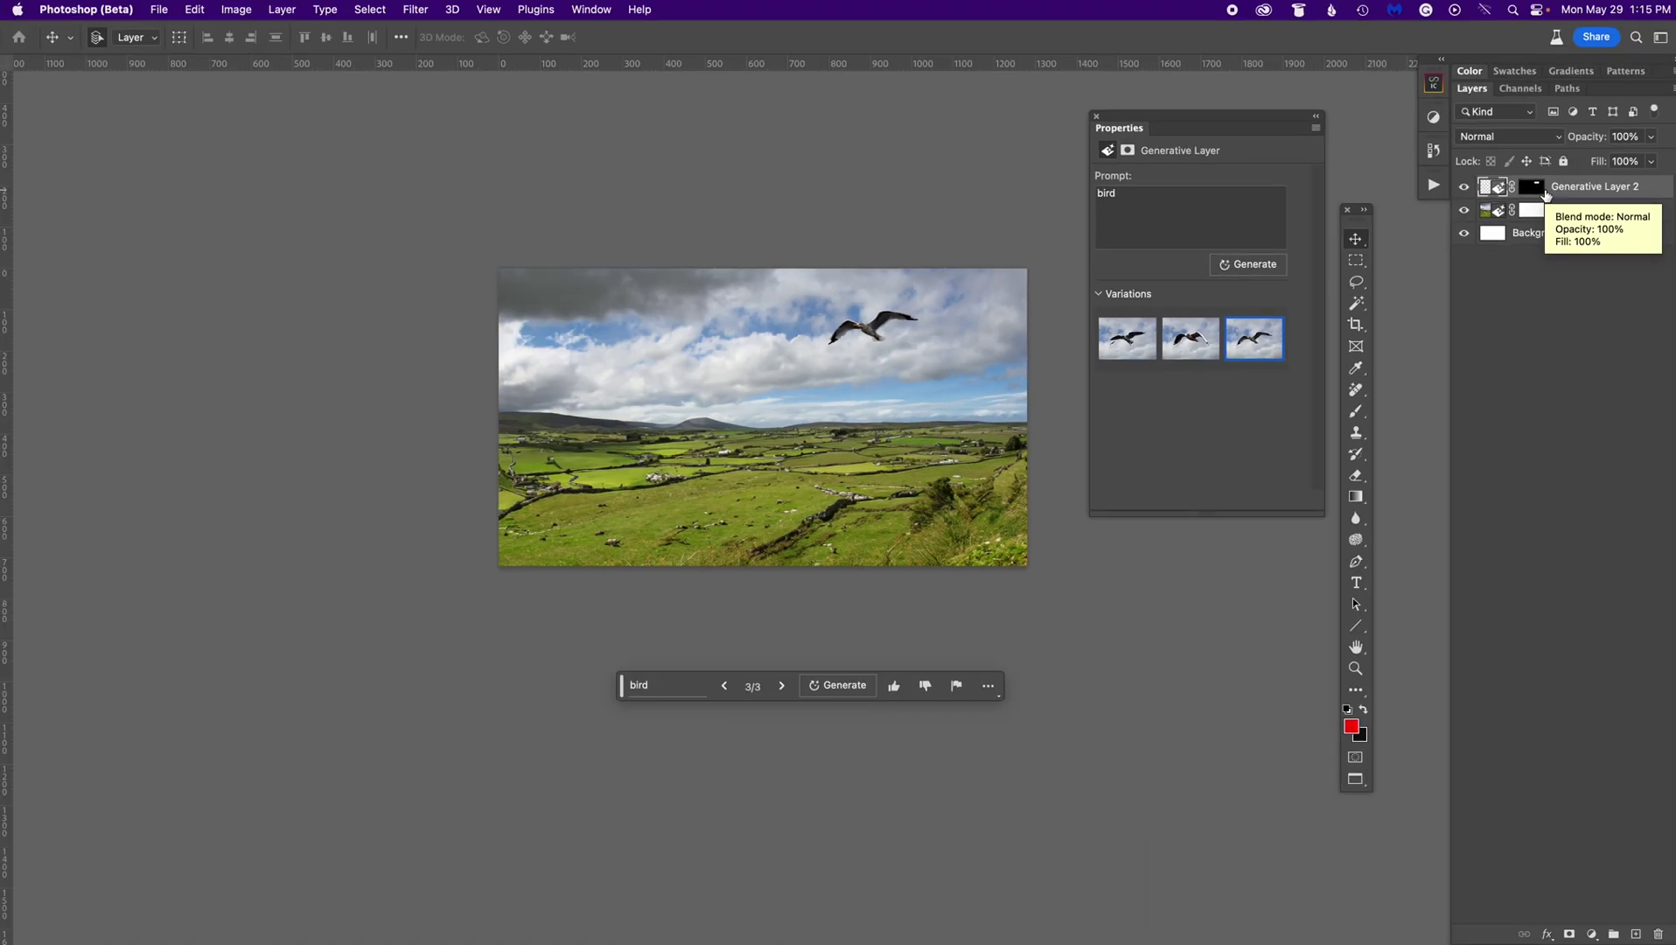
Step: Duplicate the bird layer, hide Generative Layer 2, and move the copy to the upper-left sky
key("super+j")
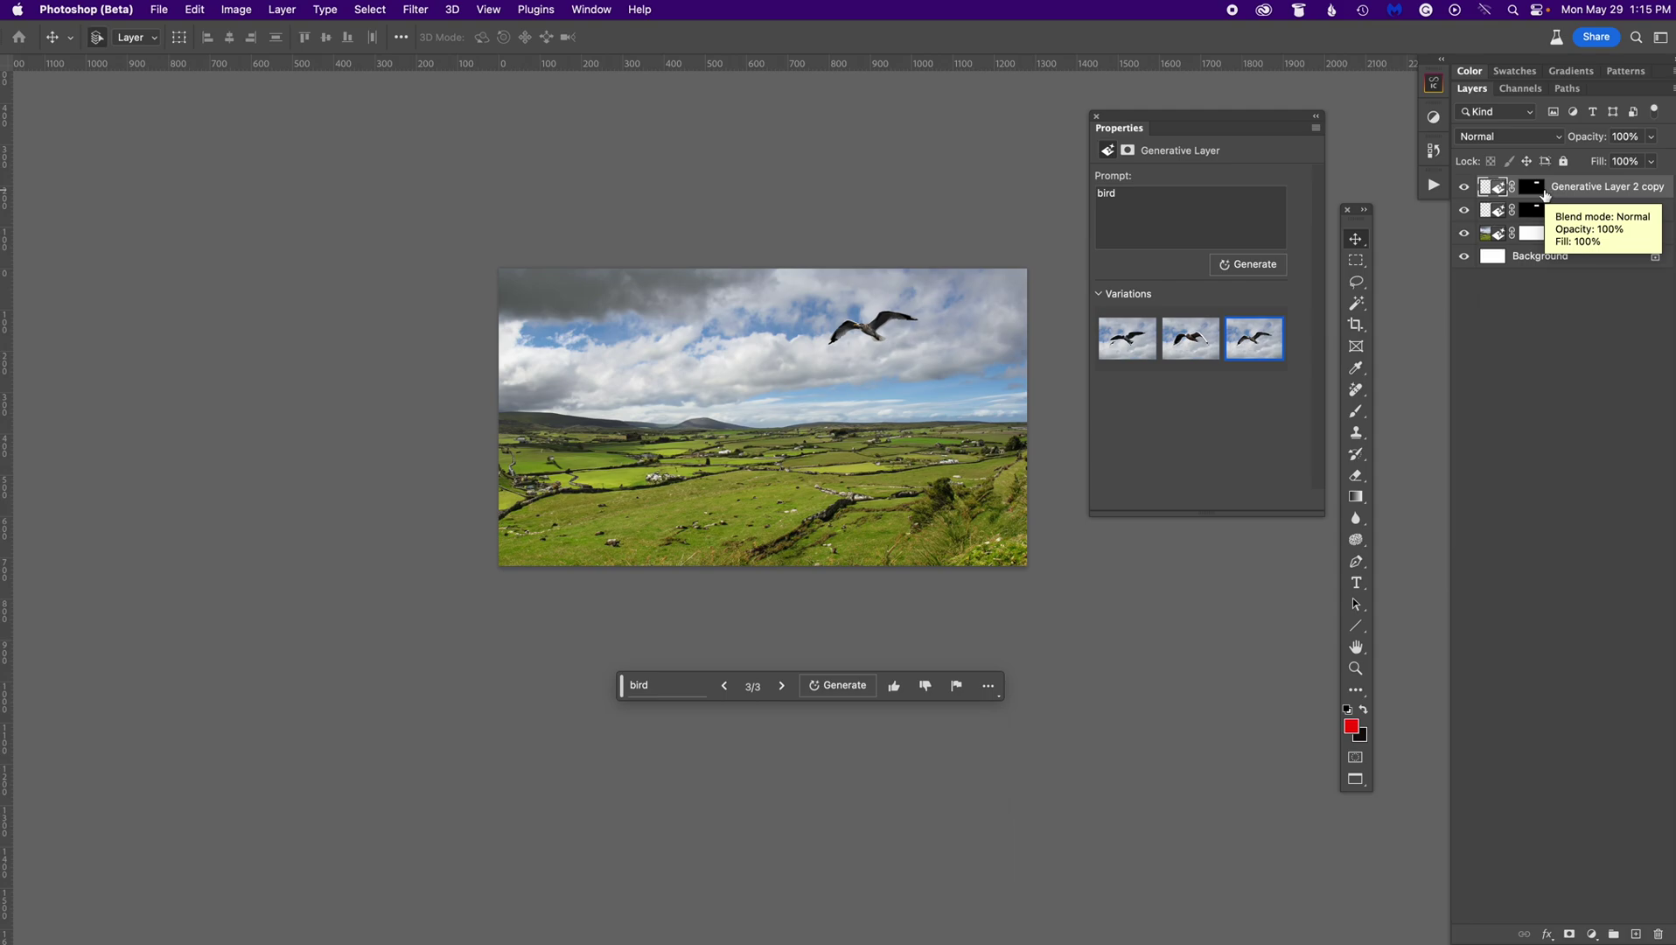
left_click(1465, 211)
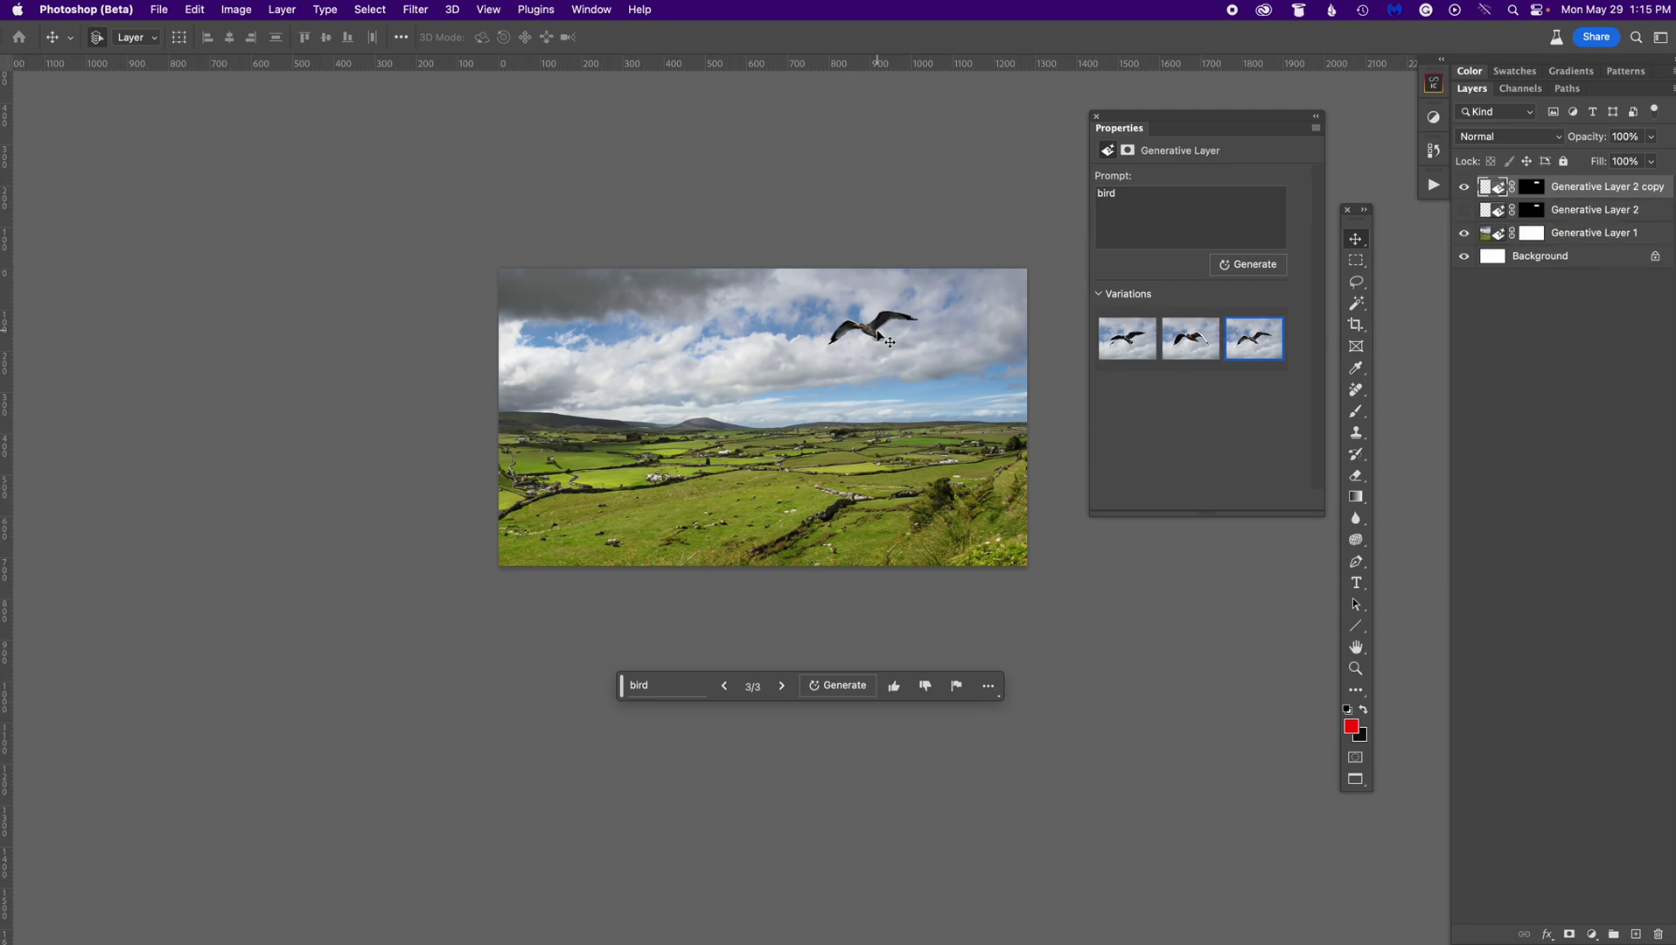
left_click_drag(879, 339, 676, 333)
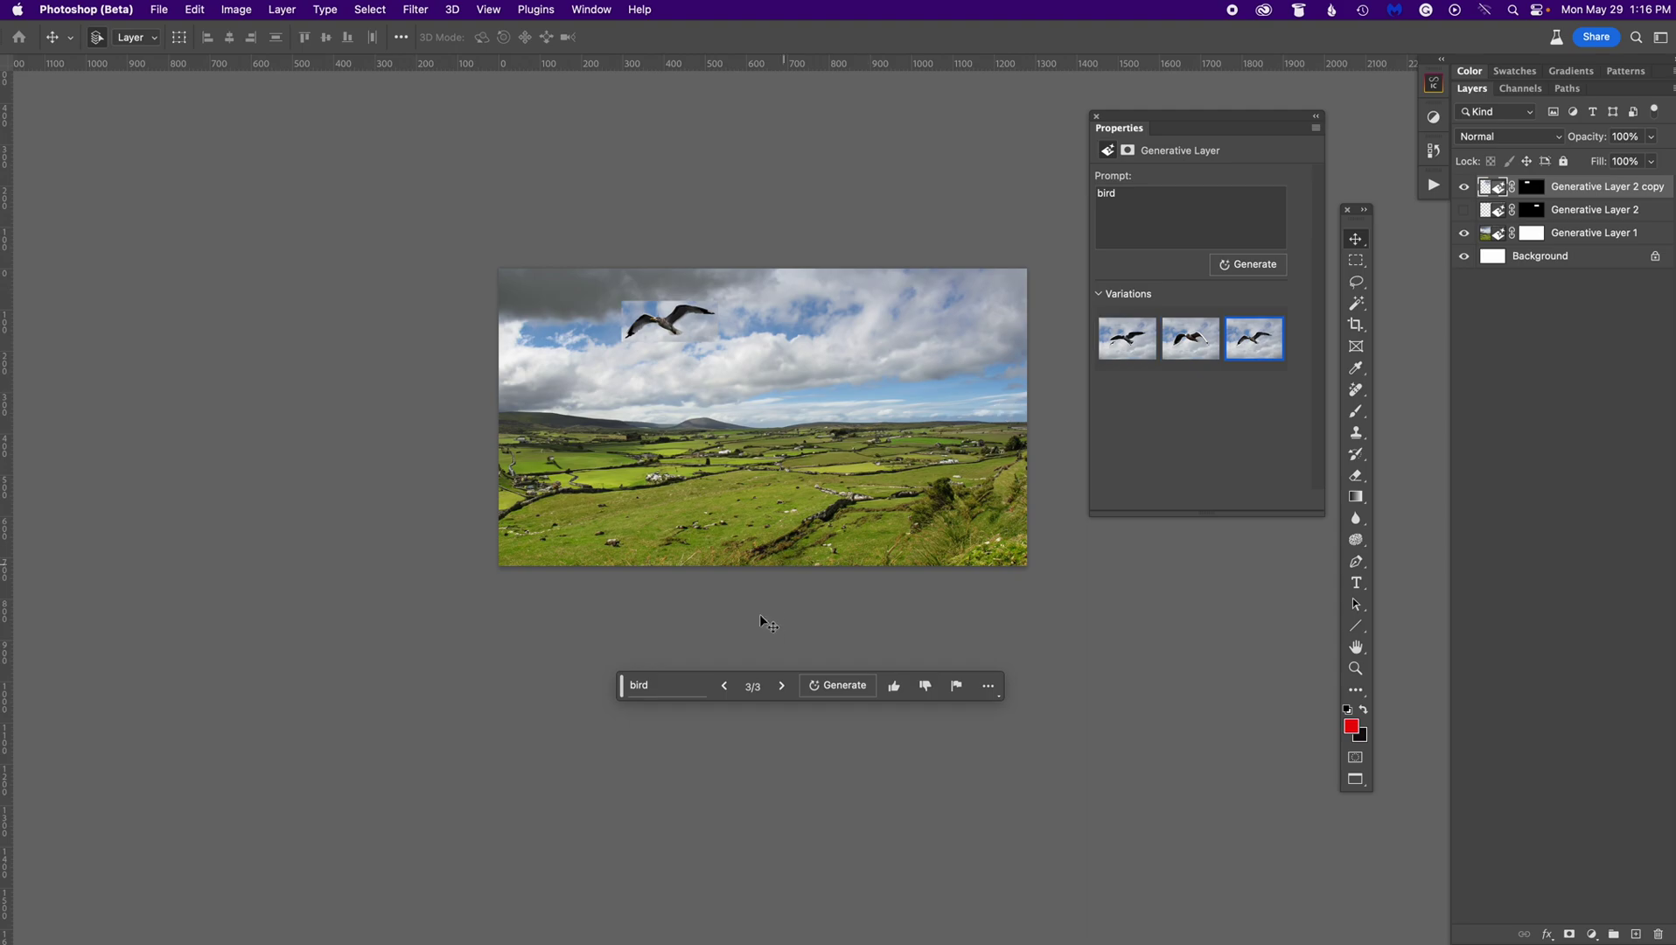
left_click(848, 690)
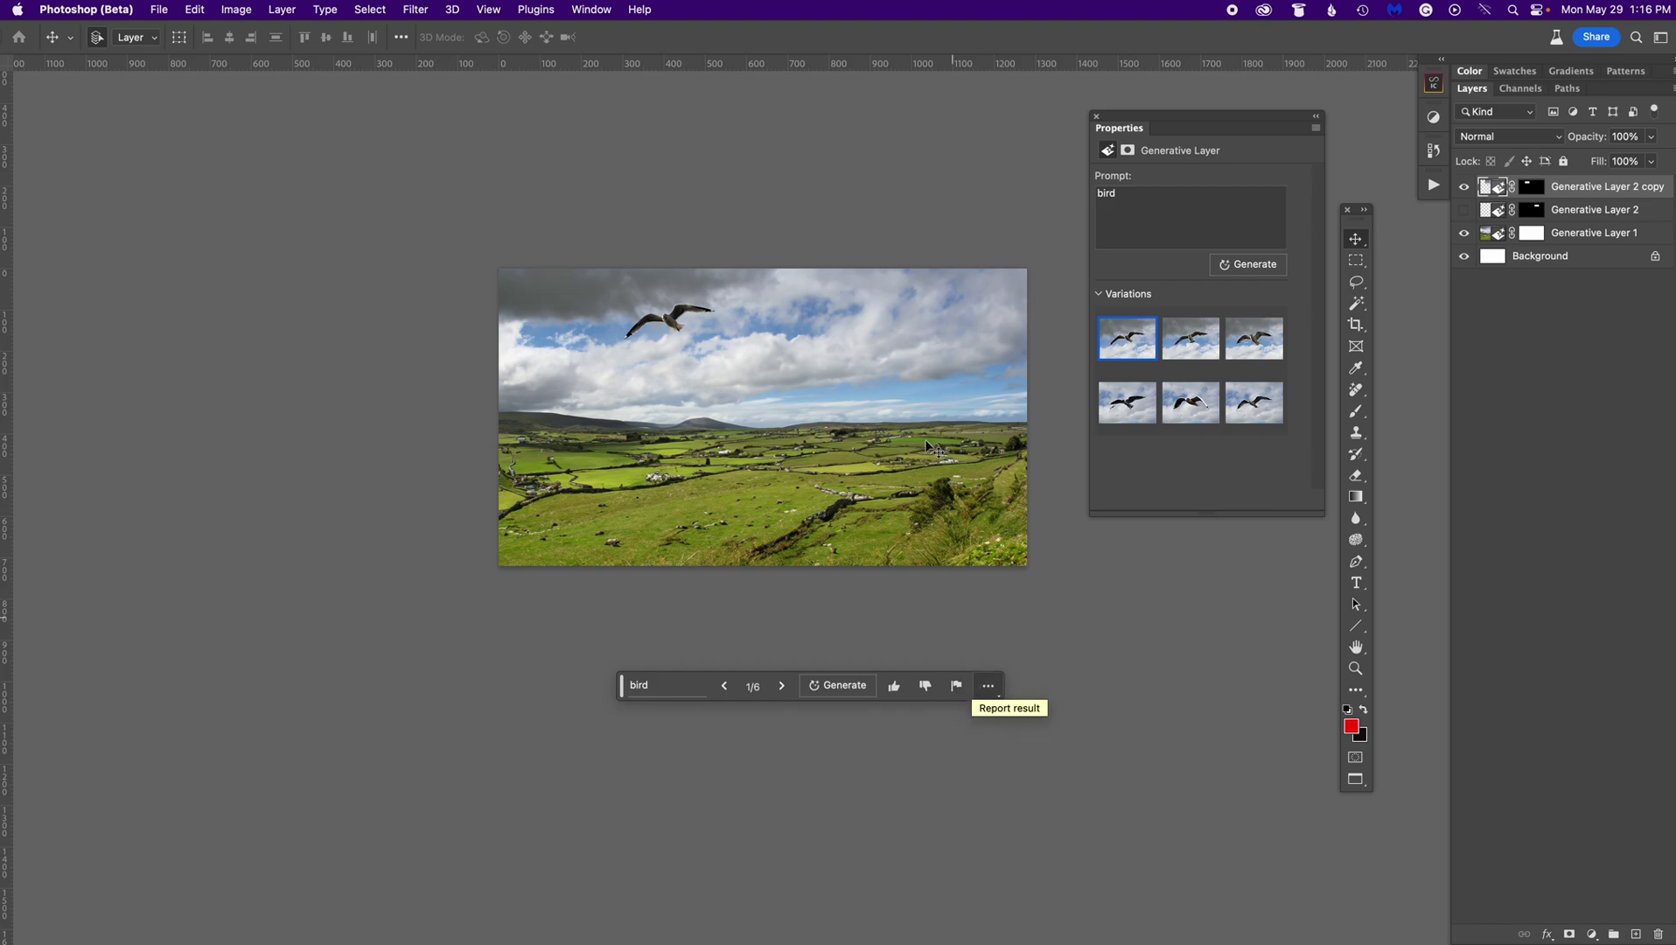
Step: Preview the second bird variation for the copy, then return to the first
mouse_move(1129, 341)
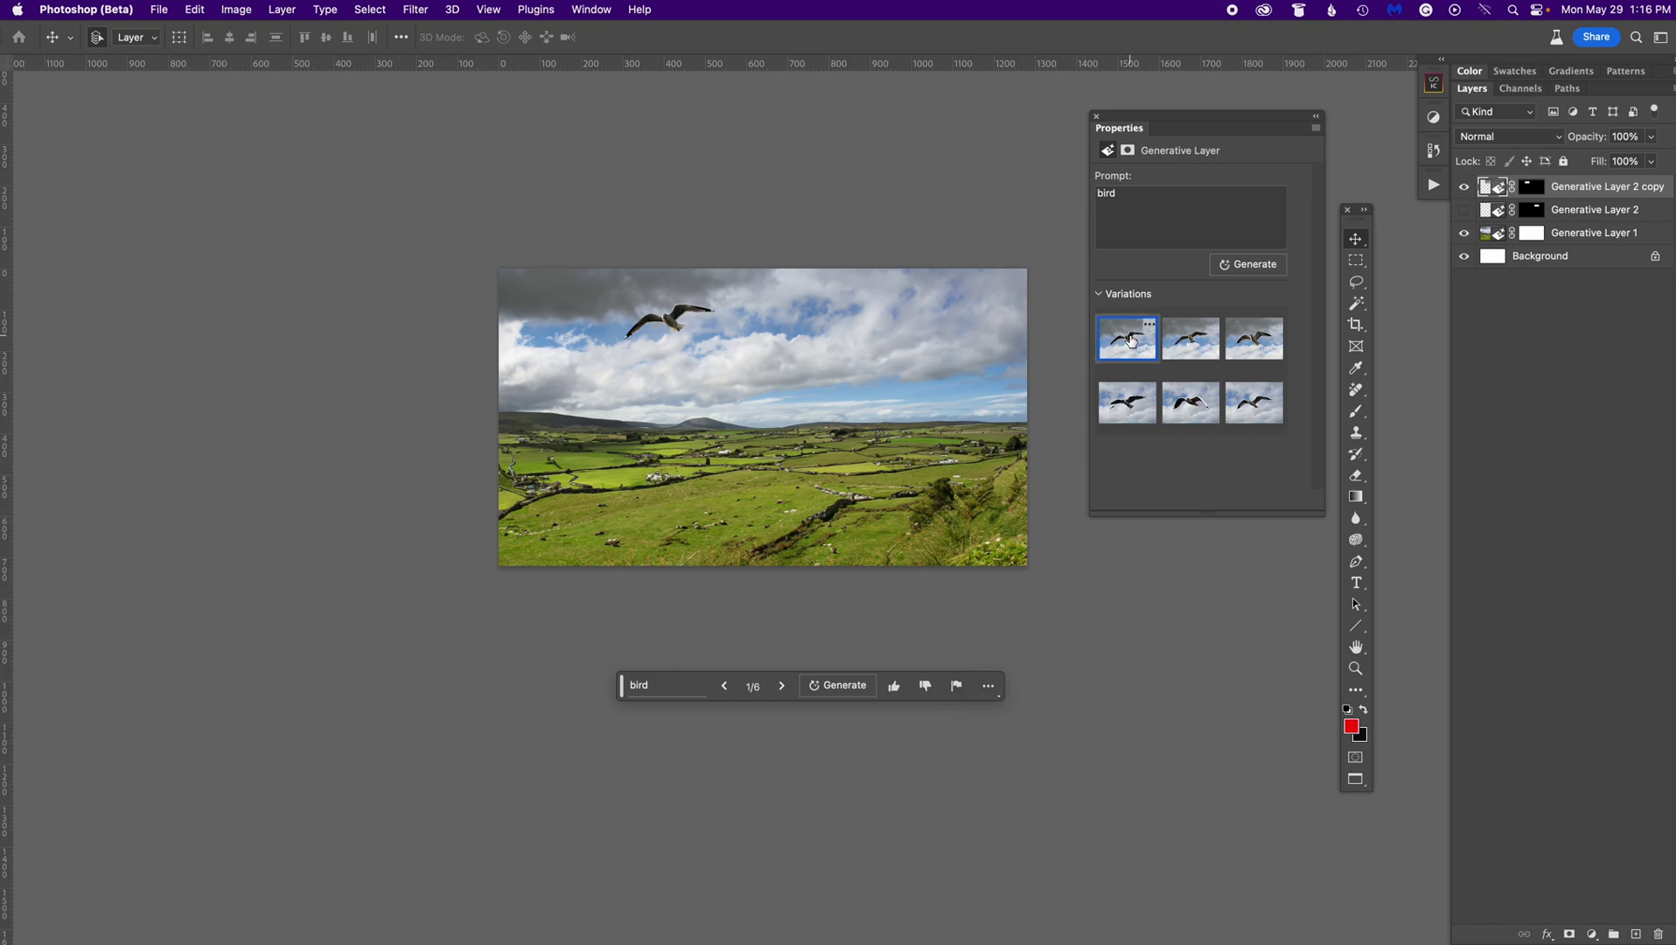
left_click(1190, 339)
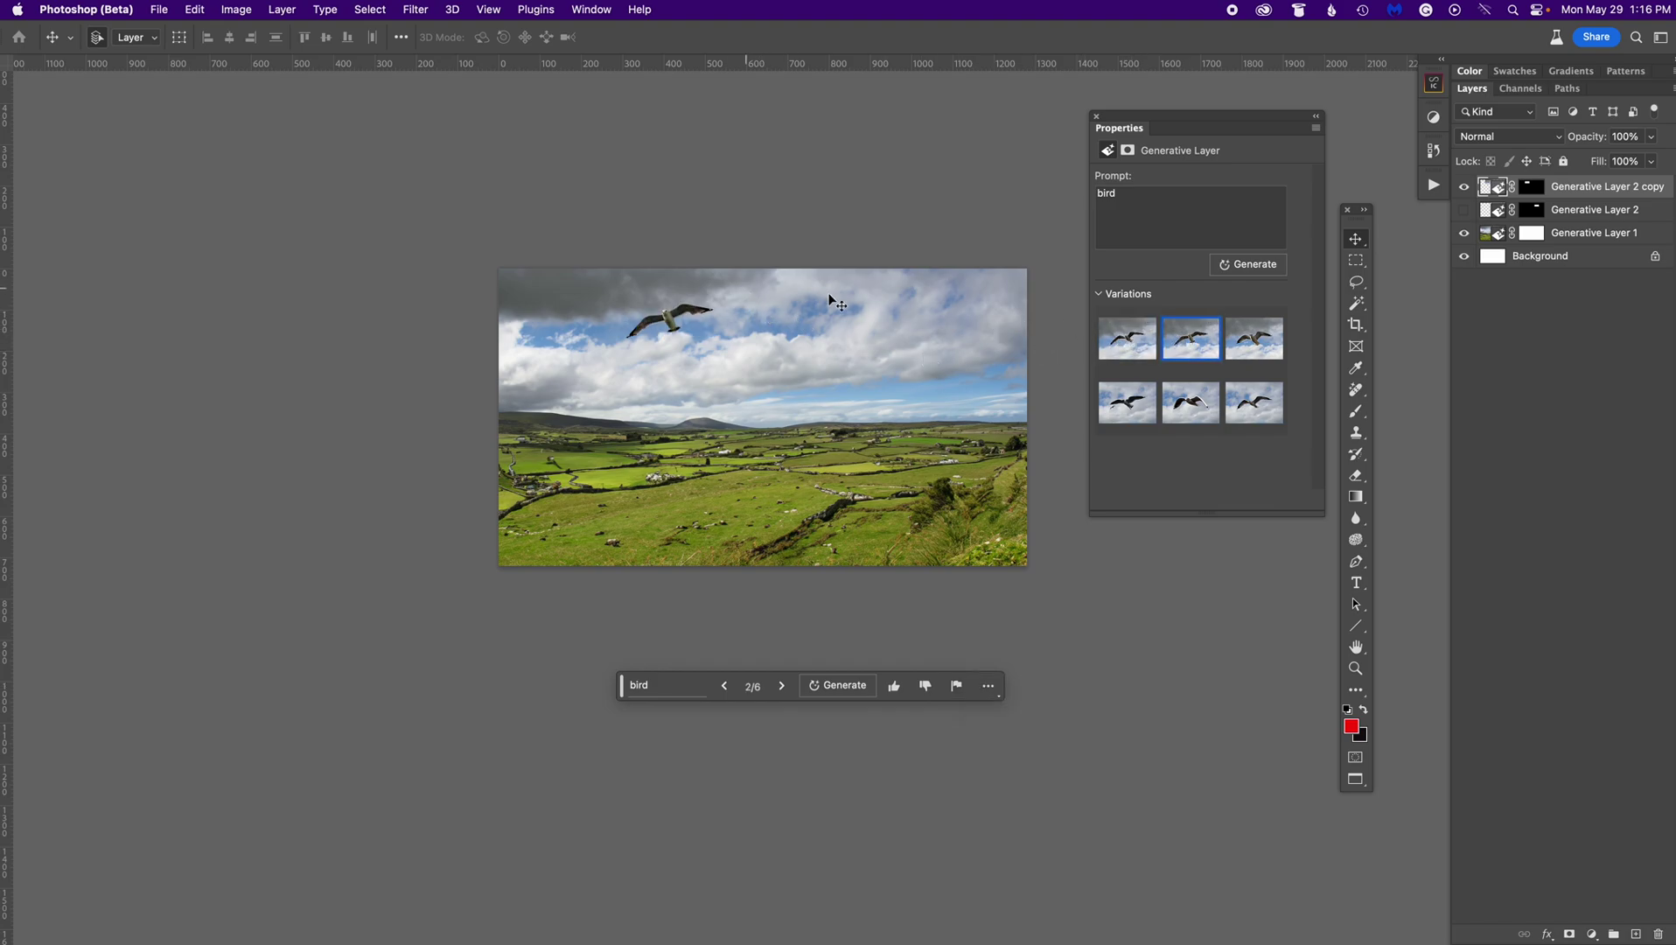
left_click(1127, 341)
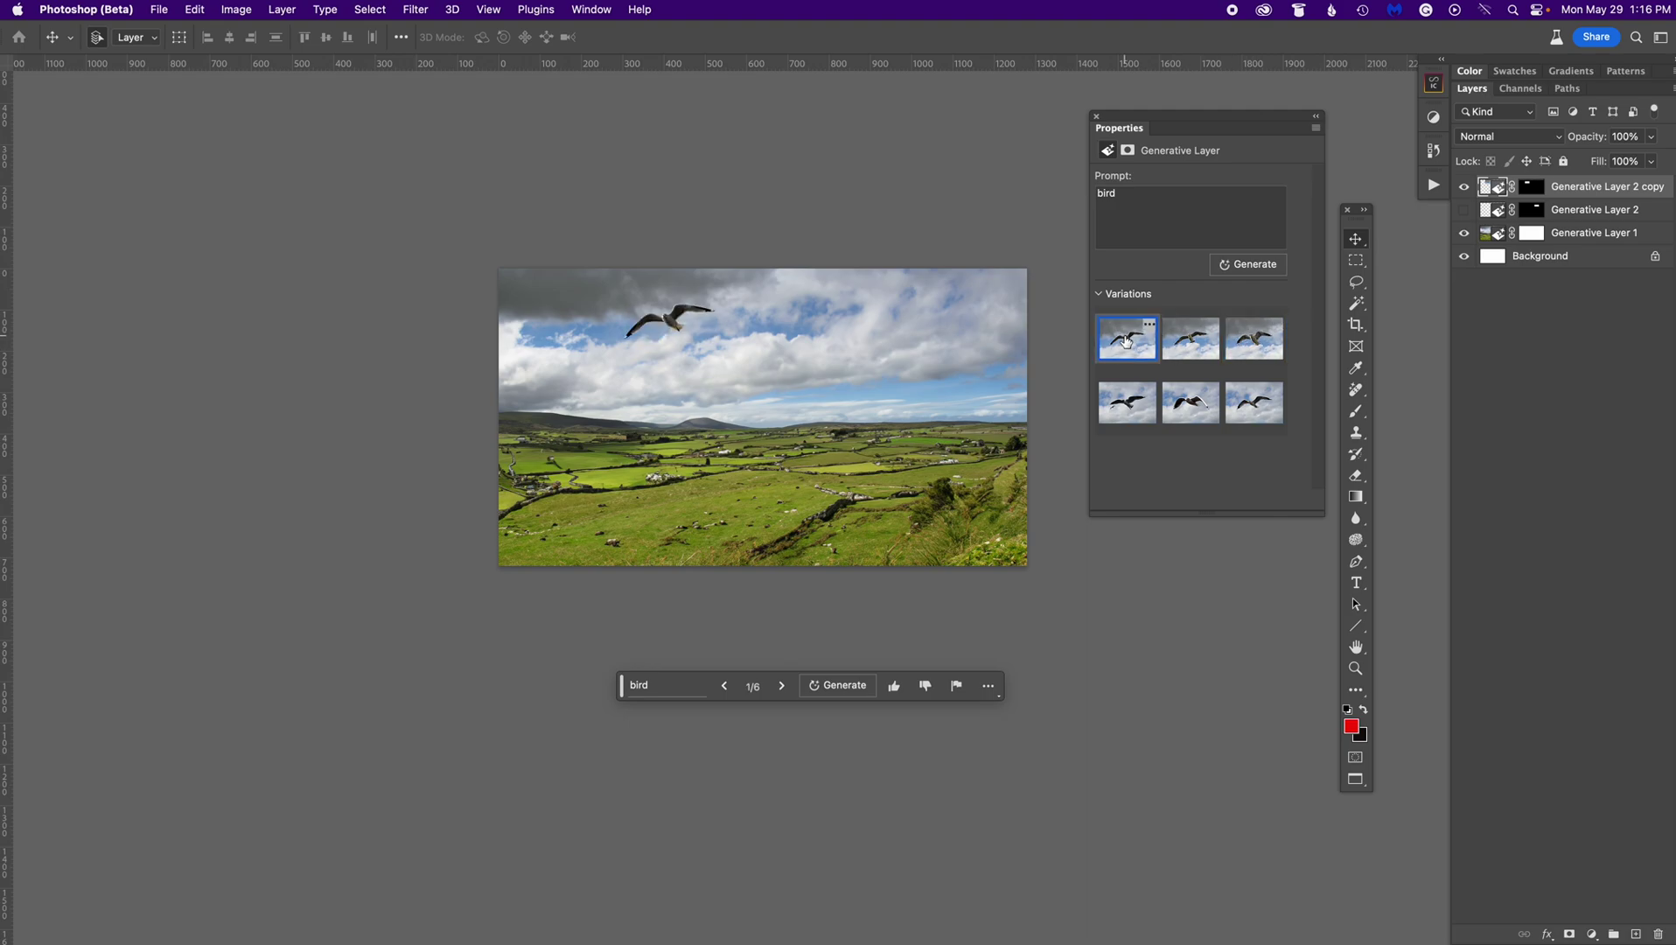
Step: Hide the copied bird so only the original gull shows, and nudge it slightly into place
left_click(1465, 187)
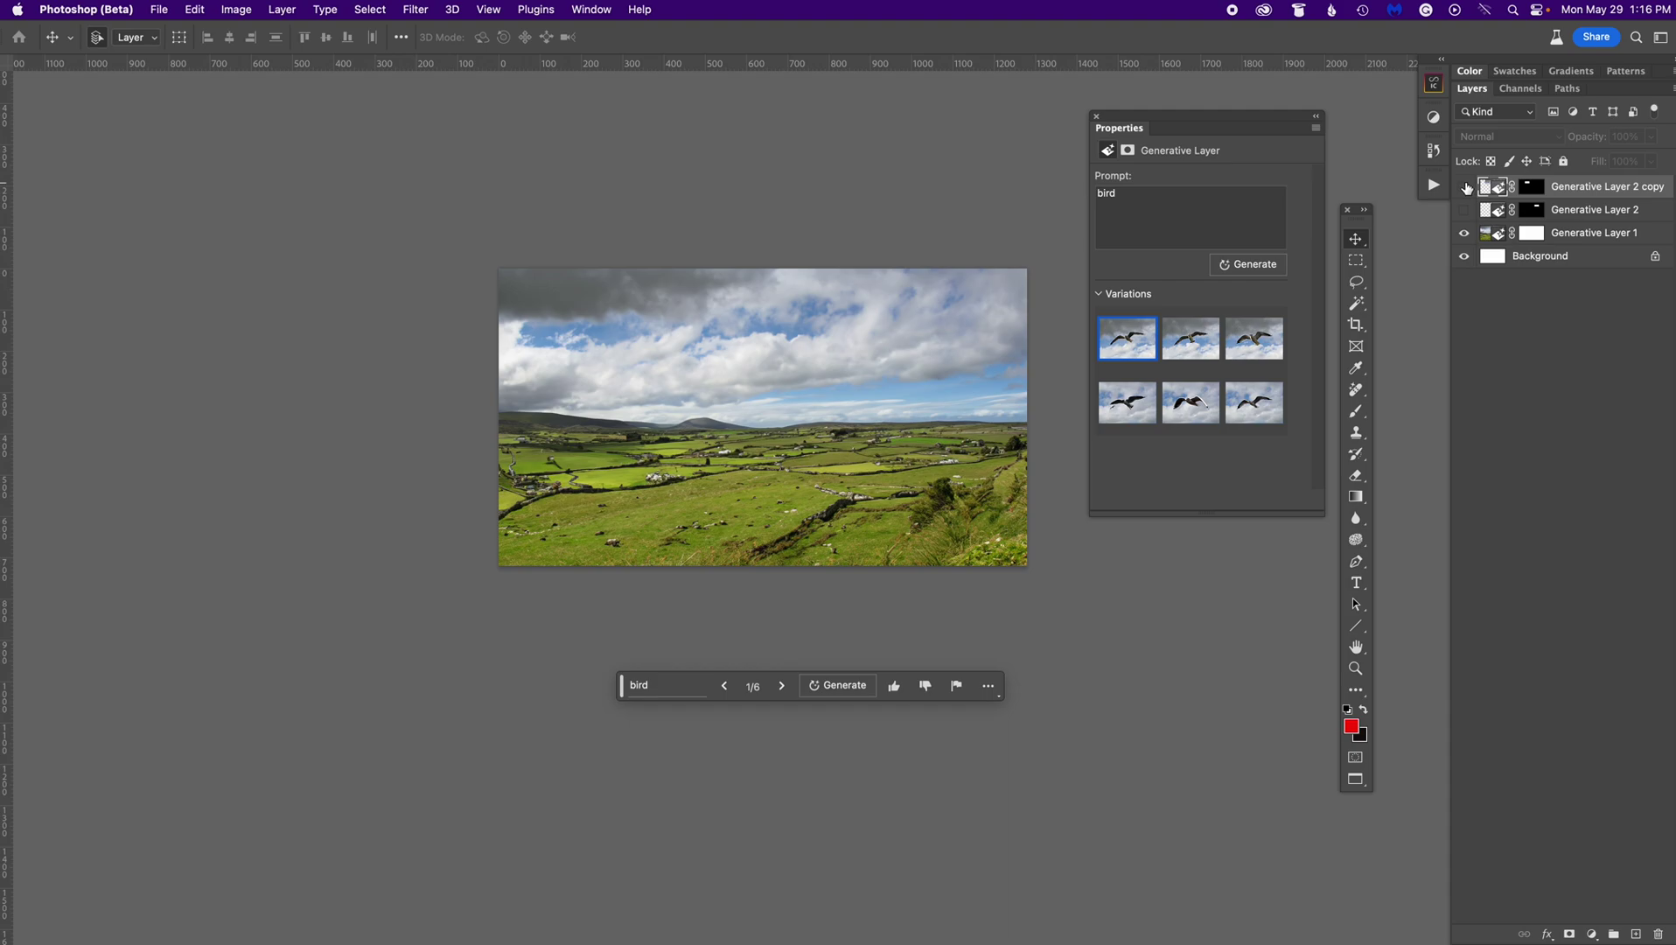
left_click(1465, 187)
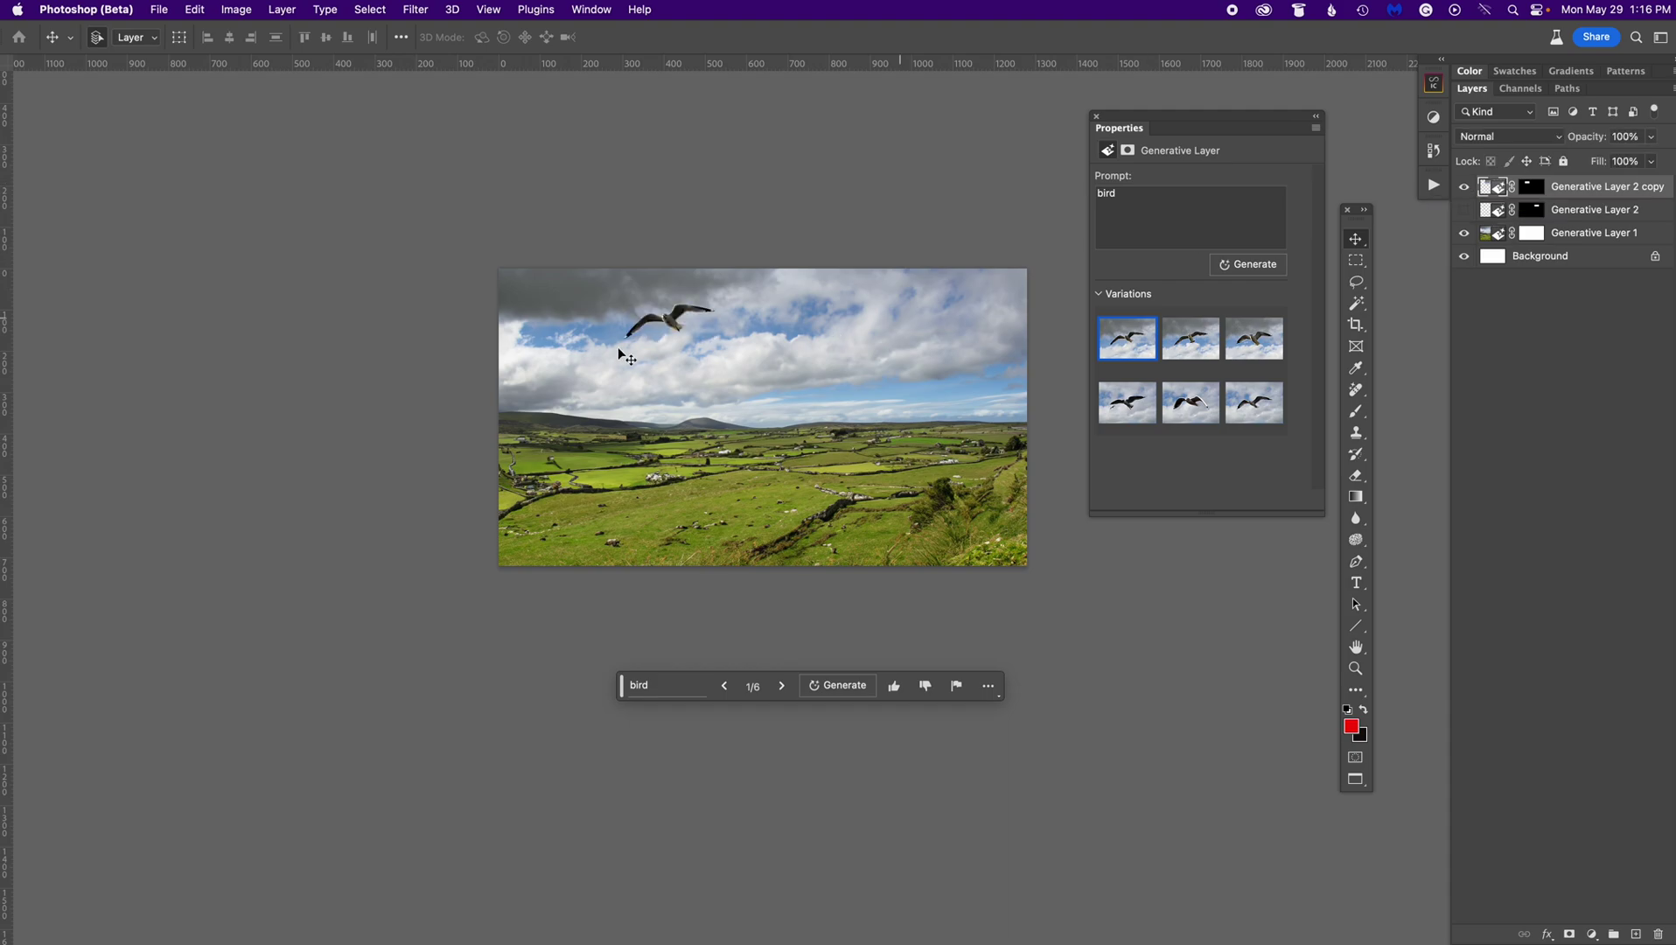
mouse_move(1231, 359)
left_click(1465, 210)
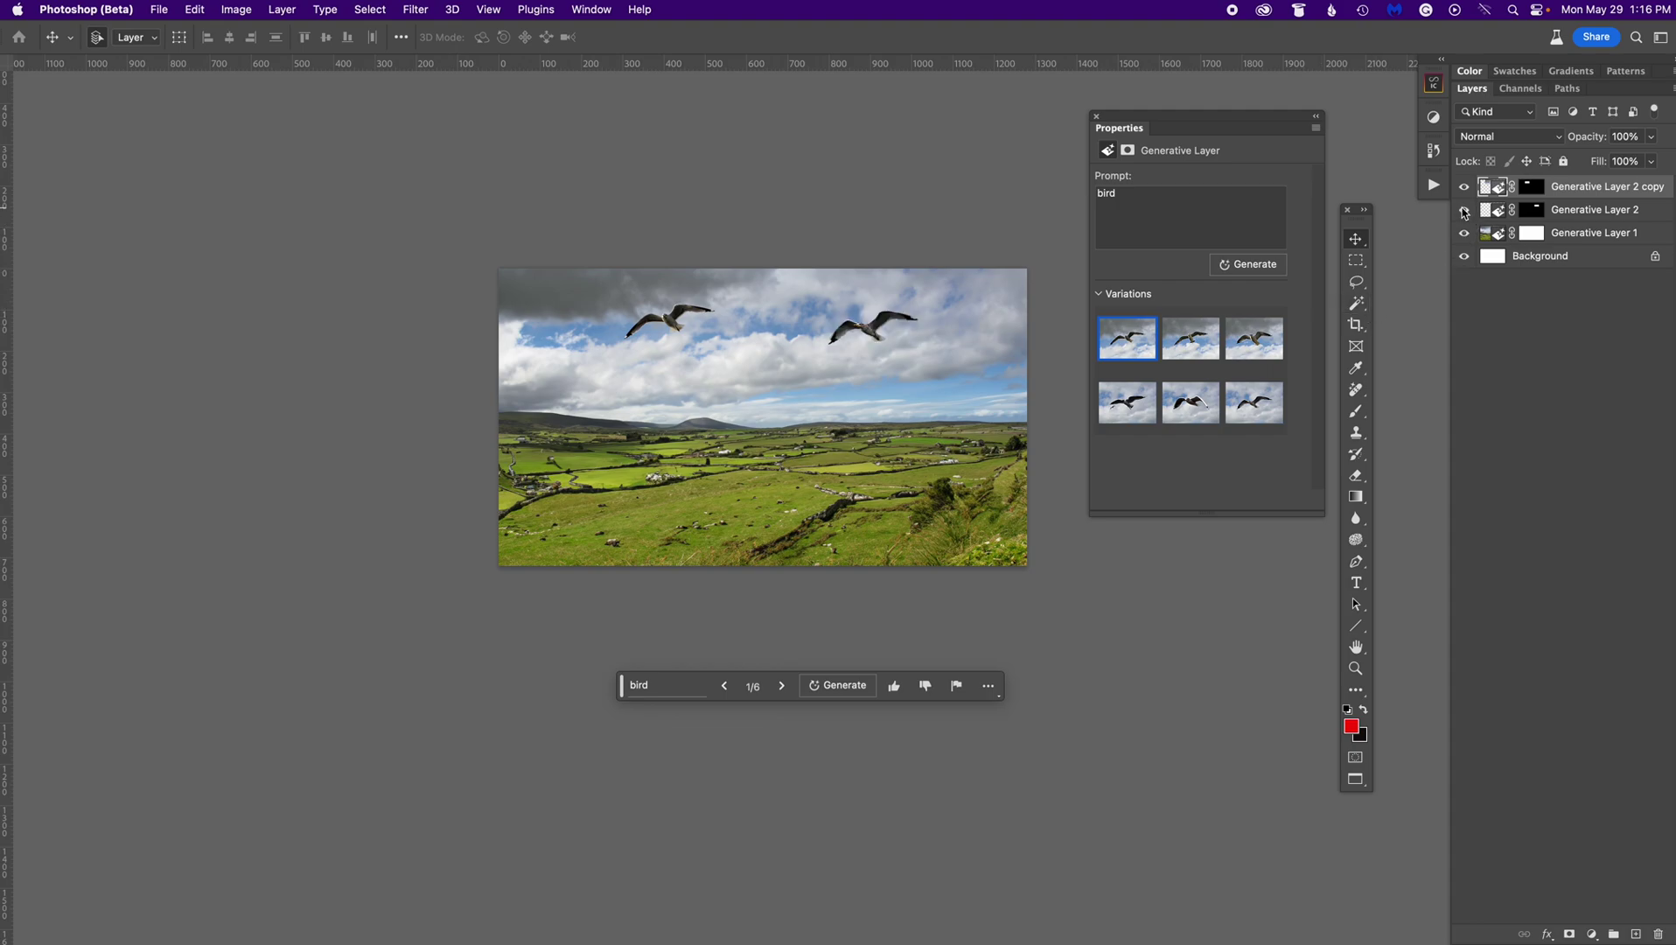
left_click(1465, 188)
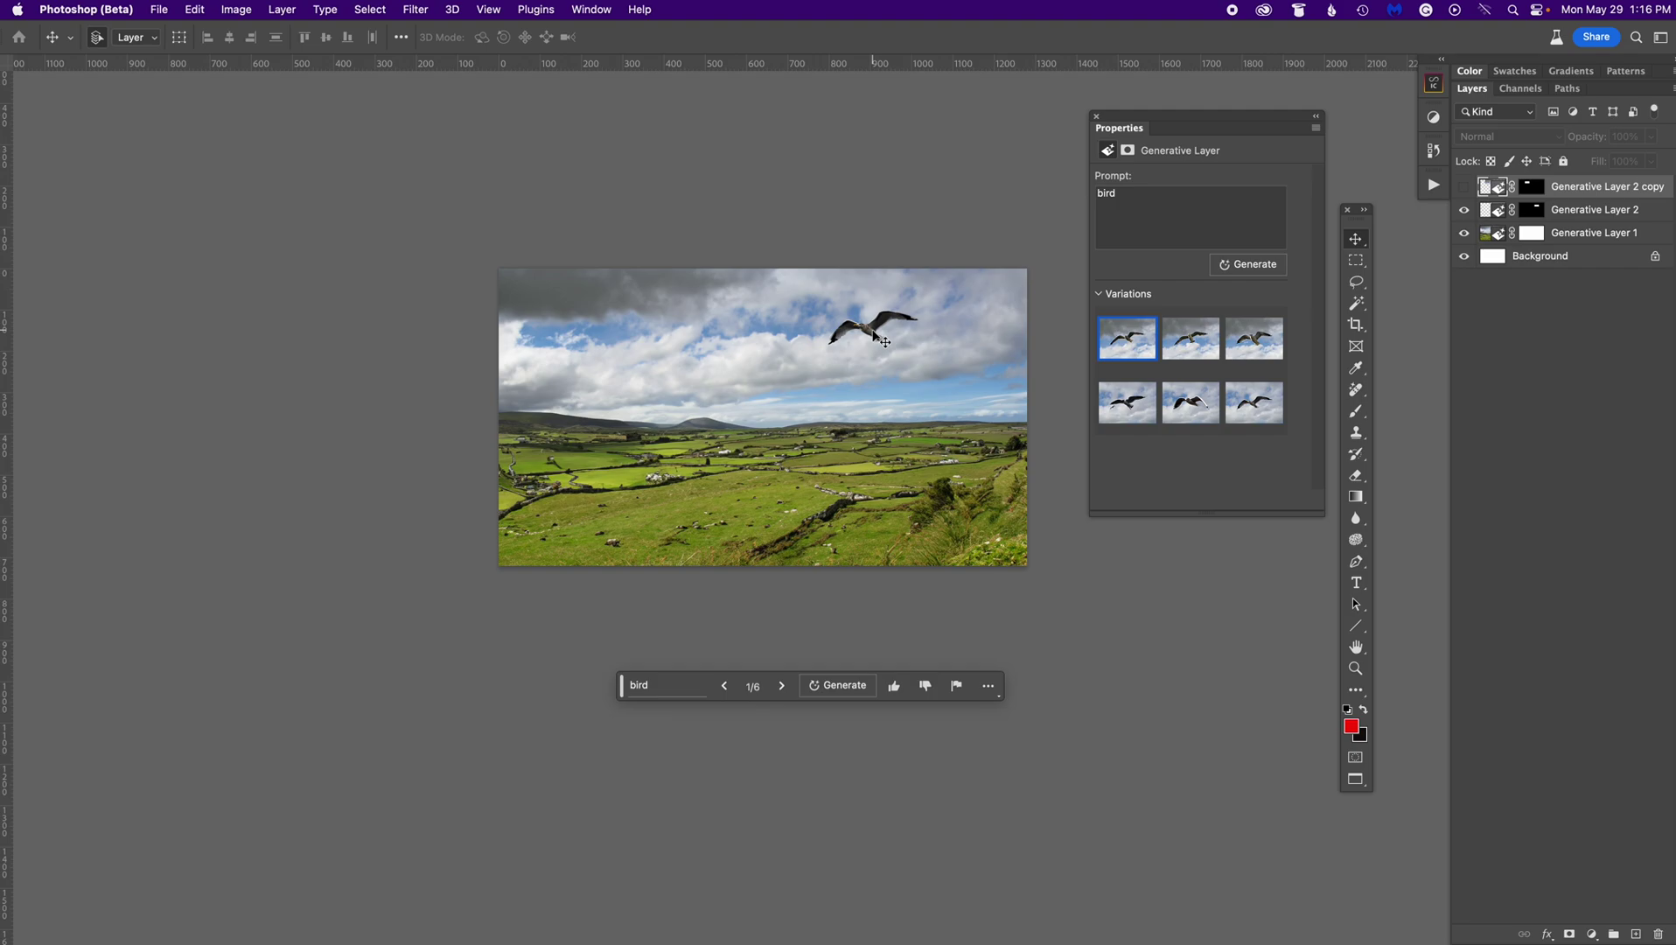
left_click_drag(872, 322, 873, 328)
left_click_drag(961, 403, 962, 407)
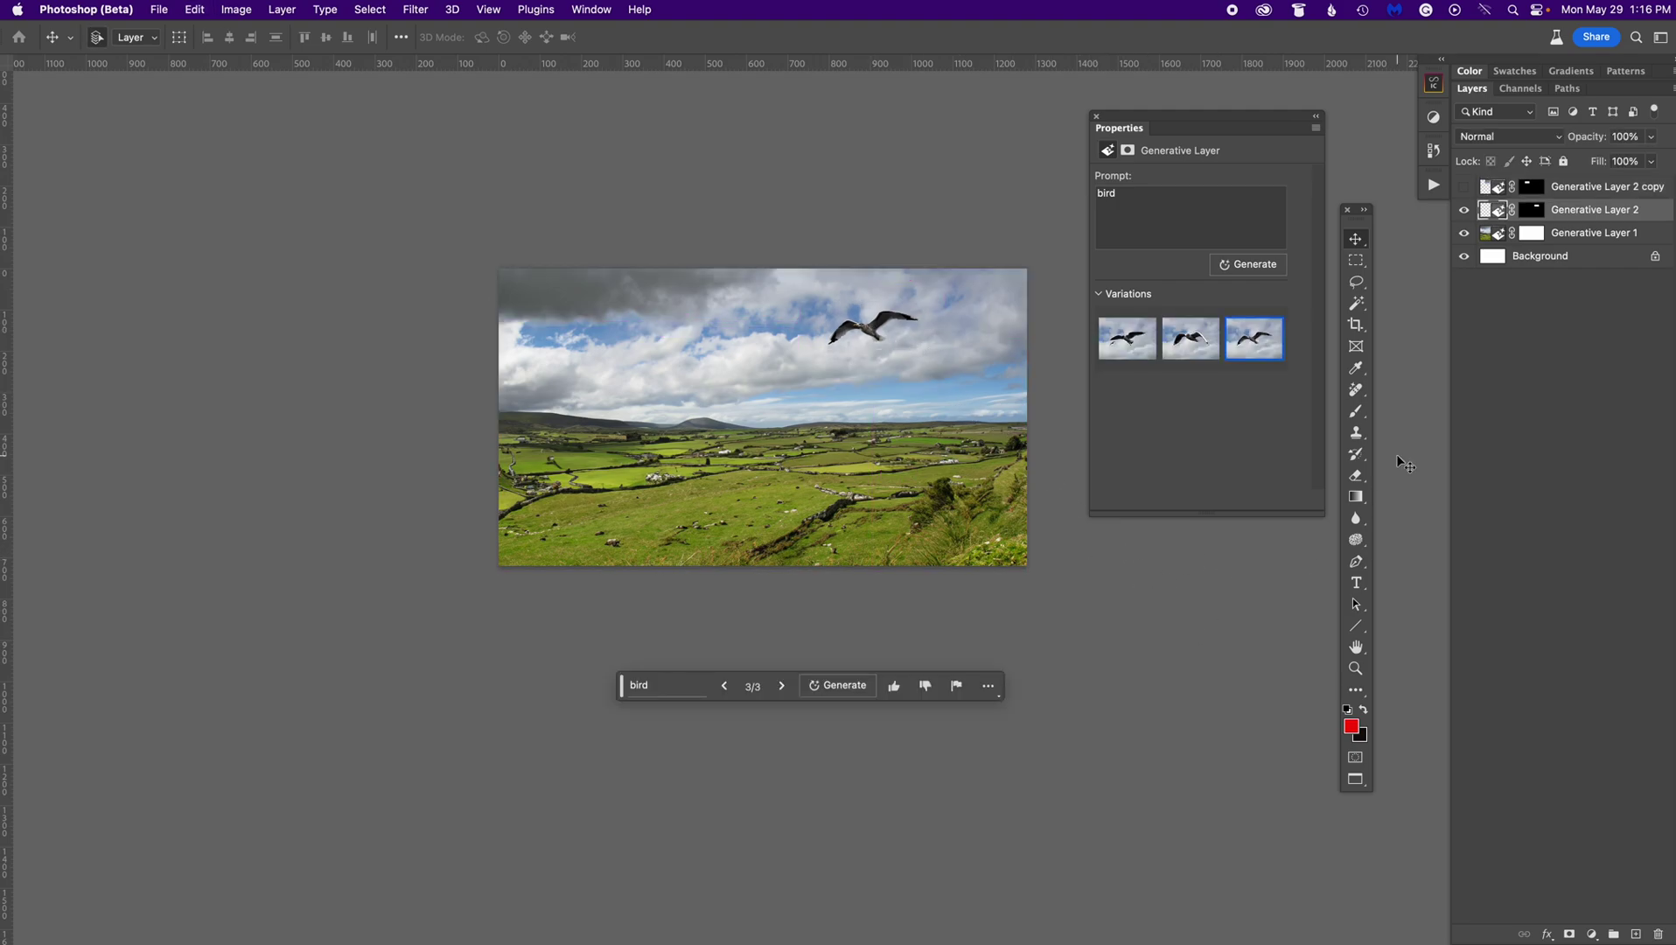
Step: Marquee a small patch of the lower field and generative-fill it with 'Garden Gnome'
key("m")
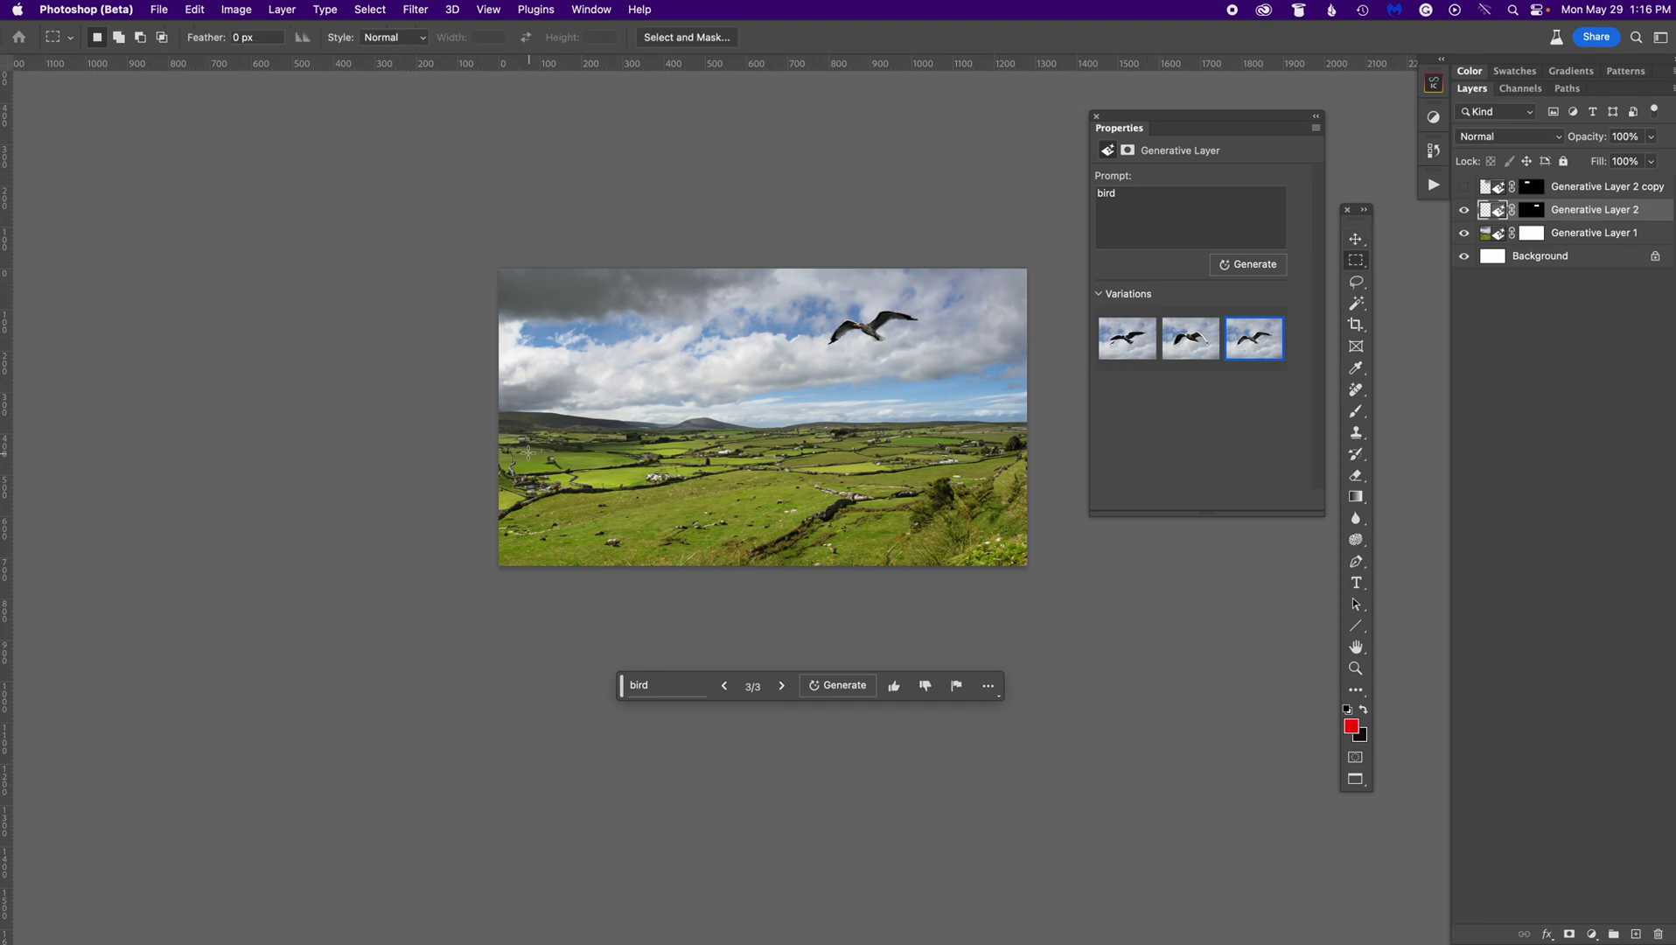
left_click_drag(584, 515, 643, 567)
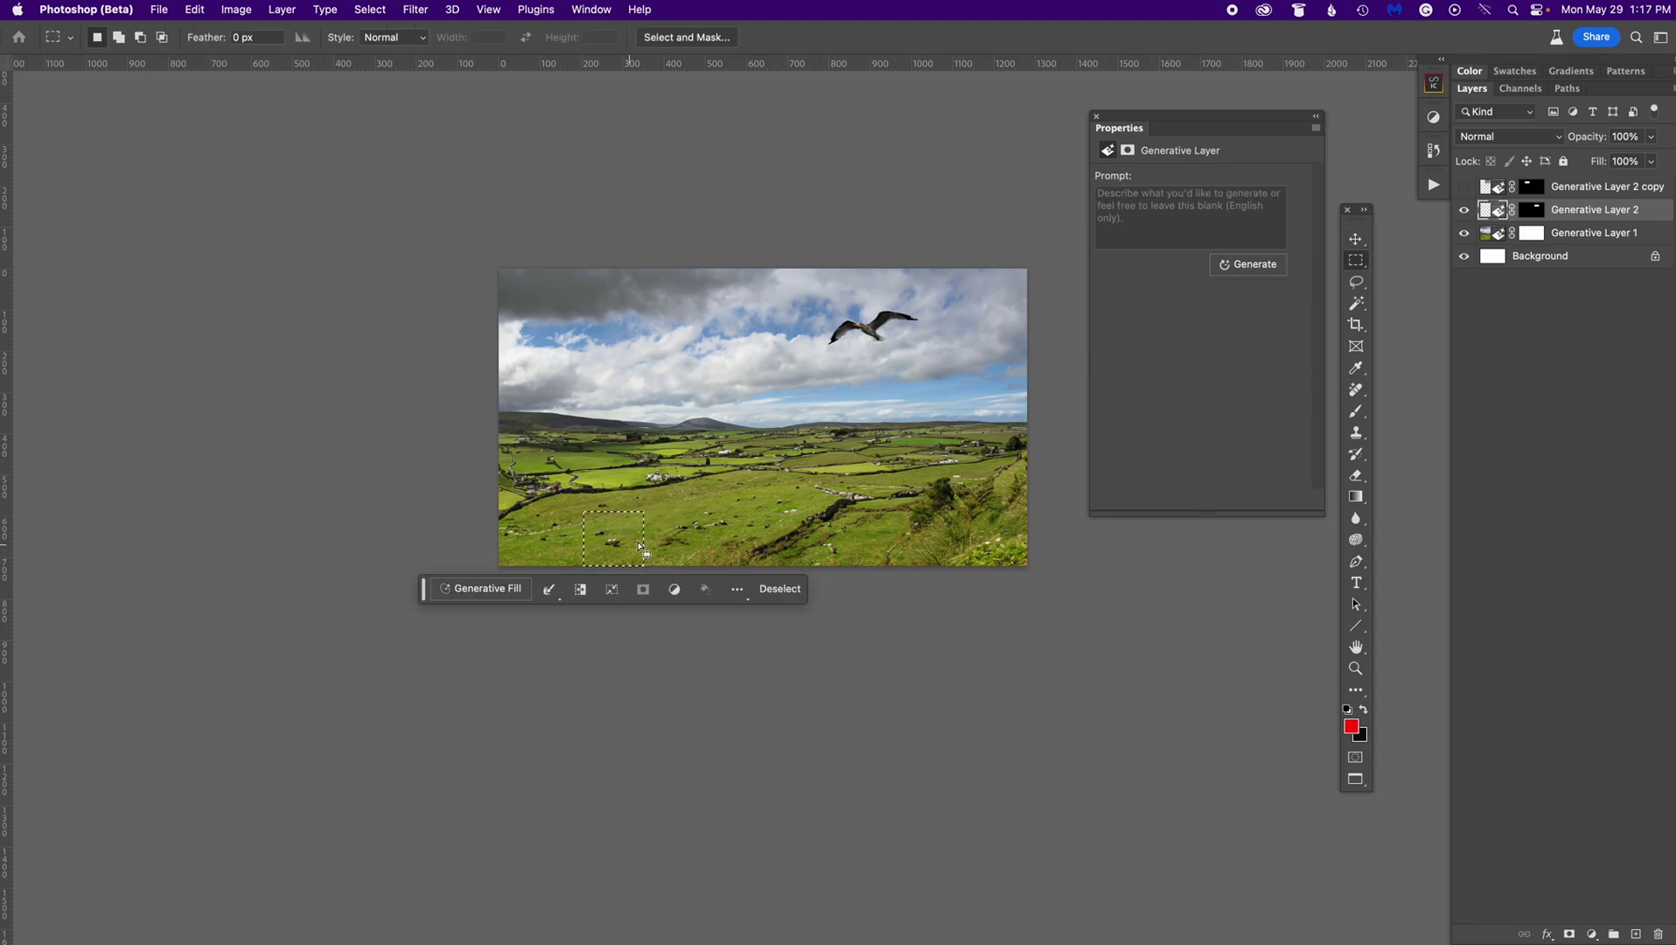
left_click(512, 589)
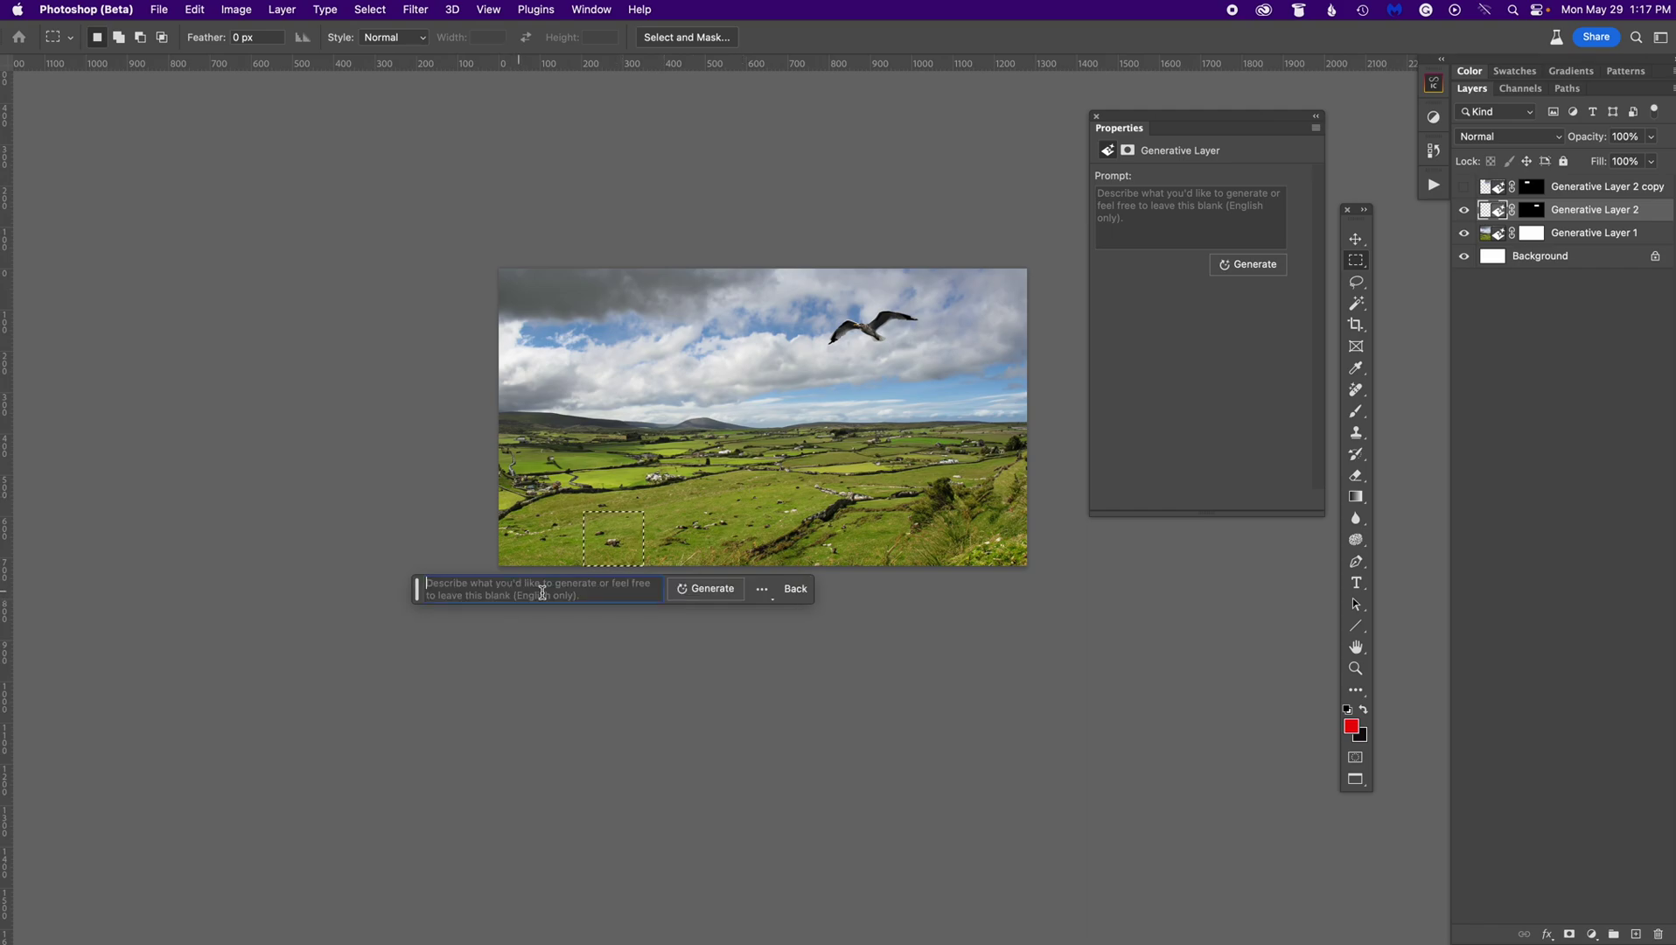
type("Garde")
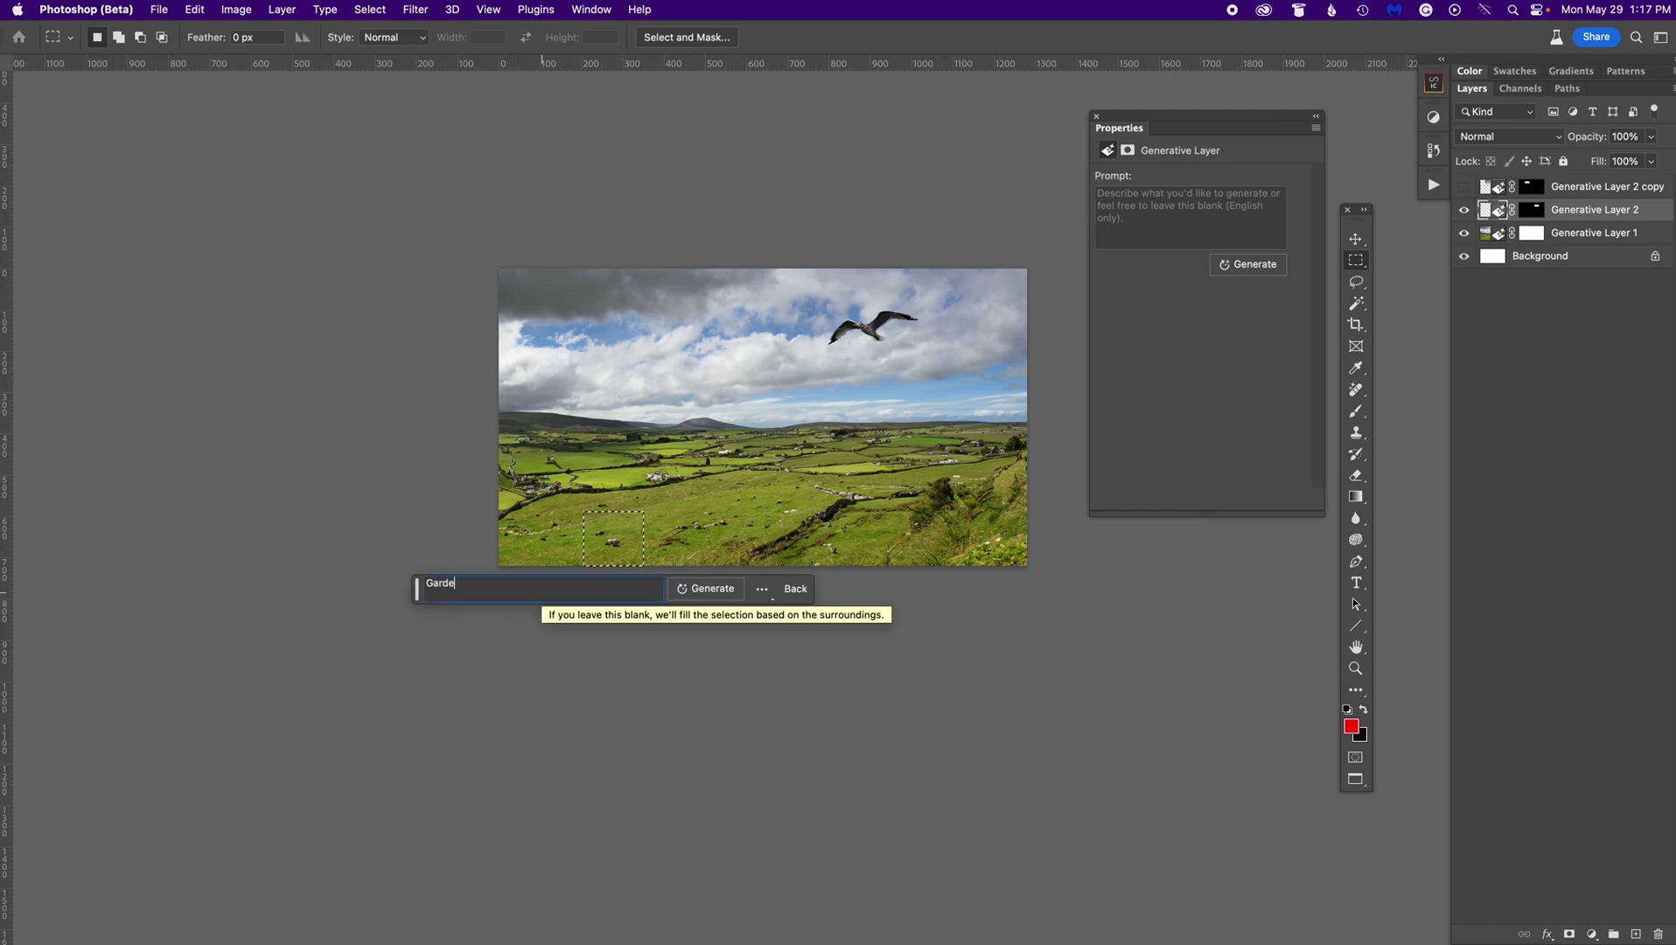
type("n Gnome")
key("Return")
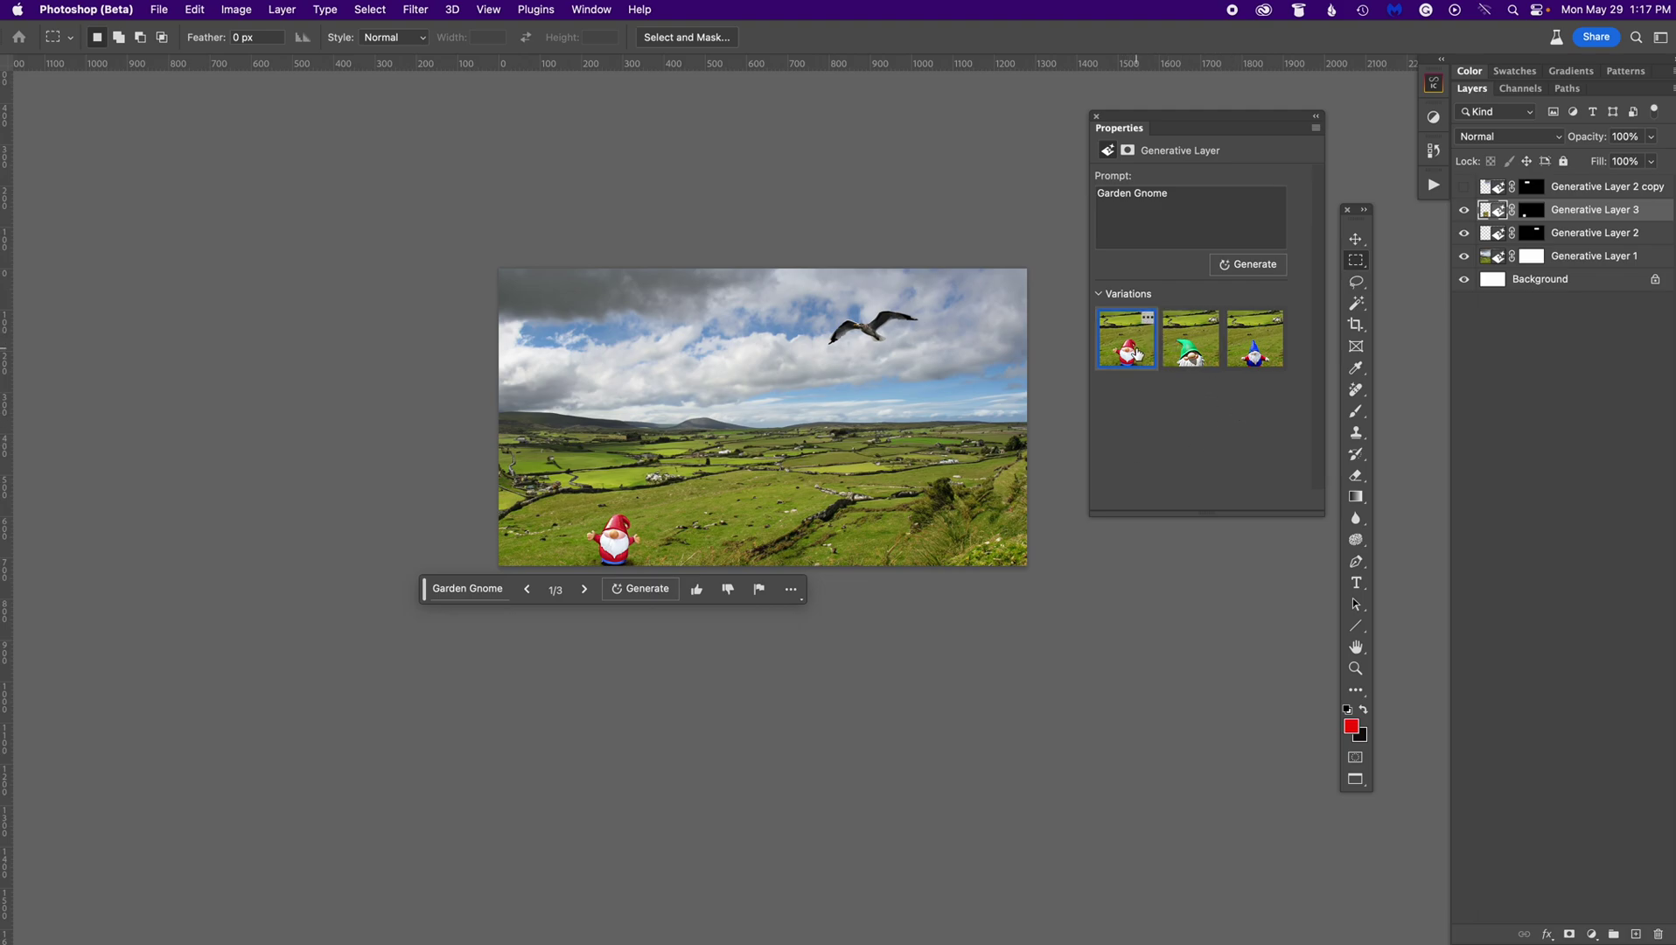
Step: Compare the red, green and blue gnome variations, keep the green-hatted one, and start Save As
left_click(1189, 345)
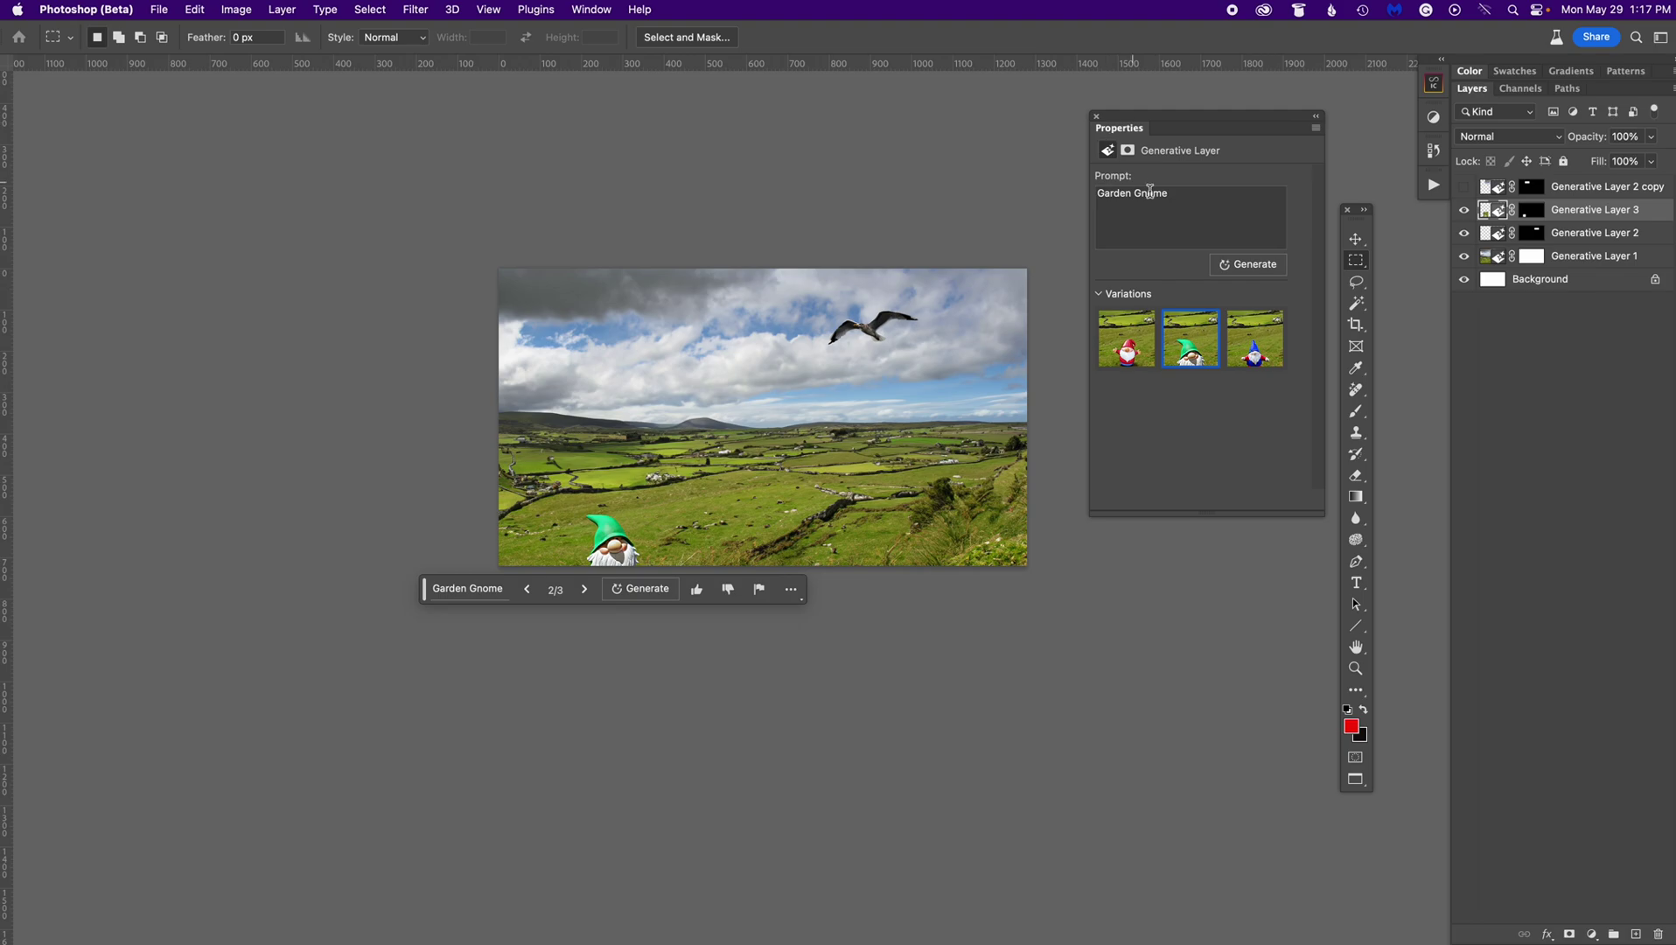
left_click(1258, 353)
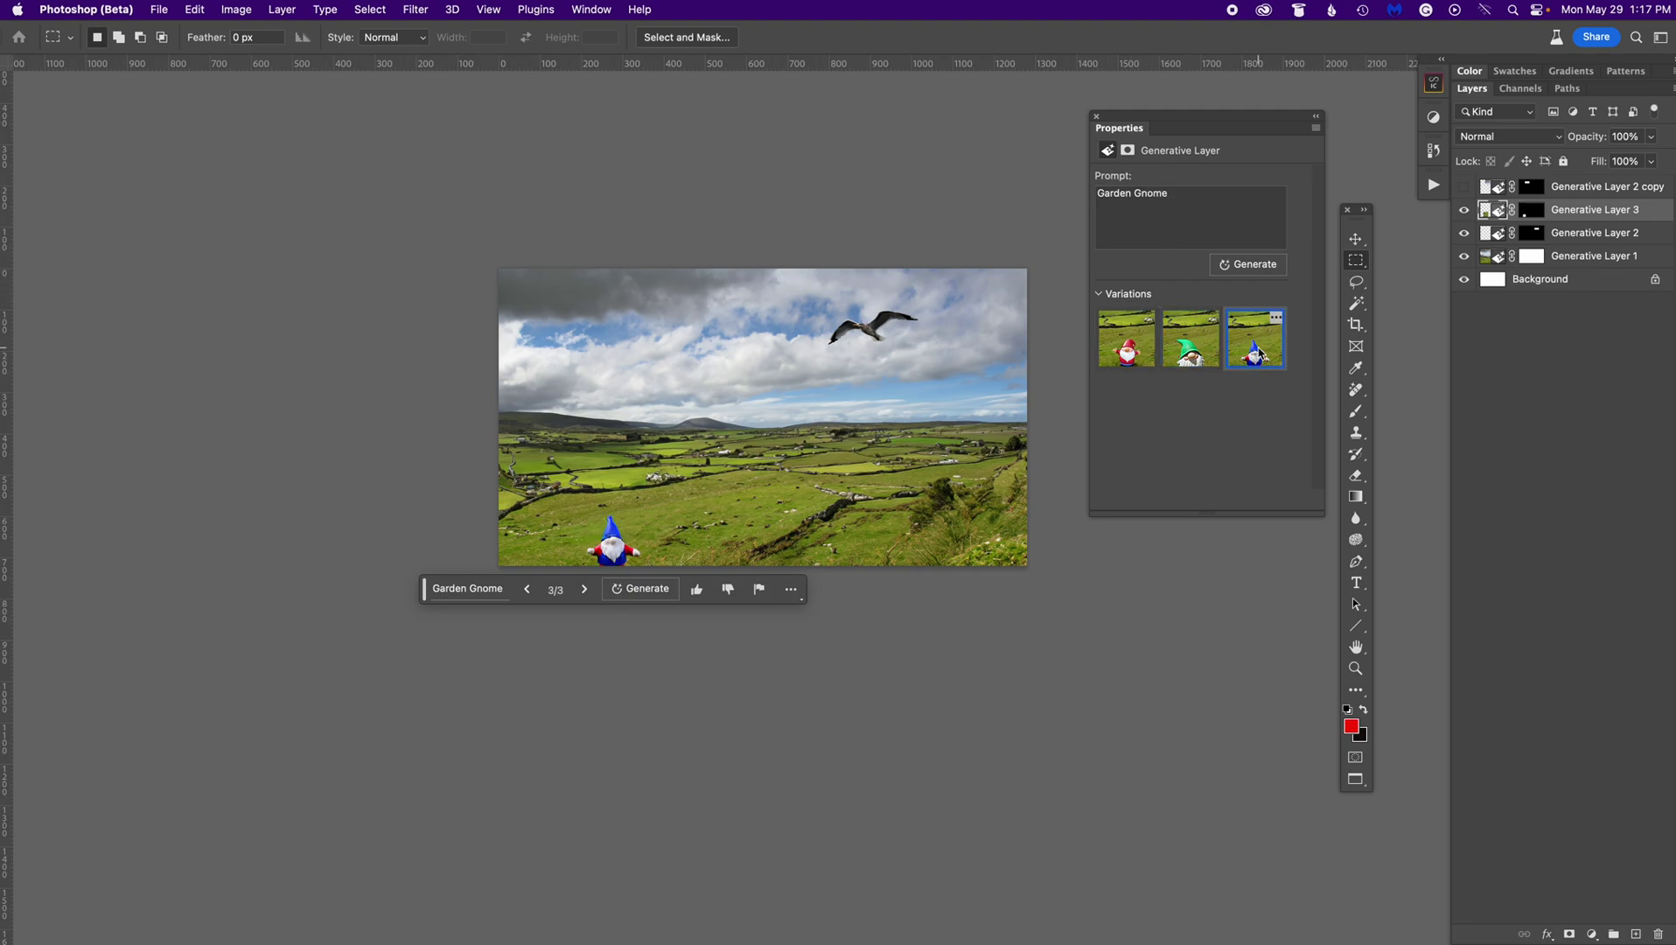
left_click(1189, 347)
left_click(1124, 348)
left_click(1195, 351)
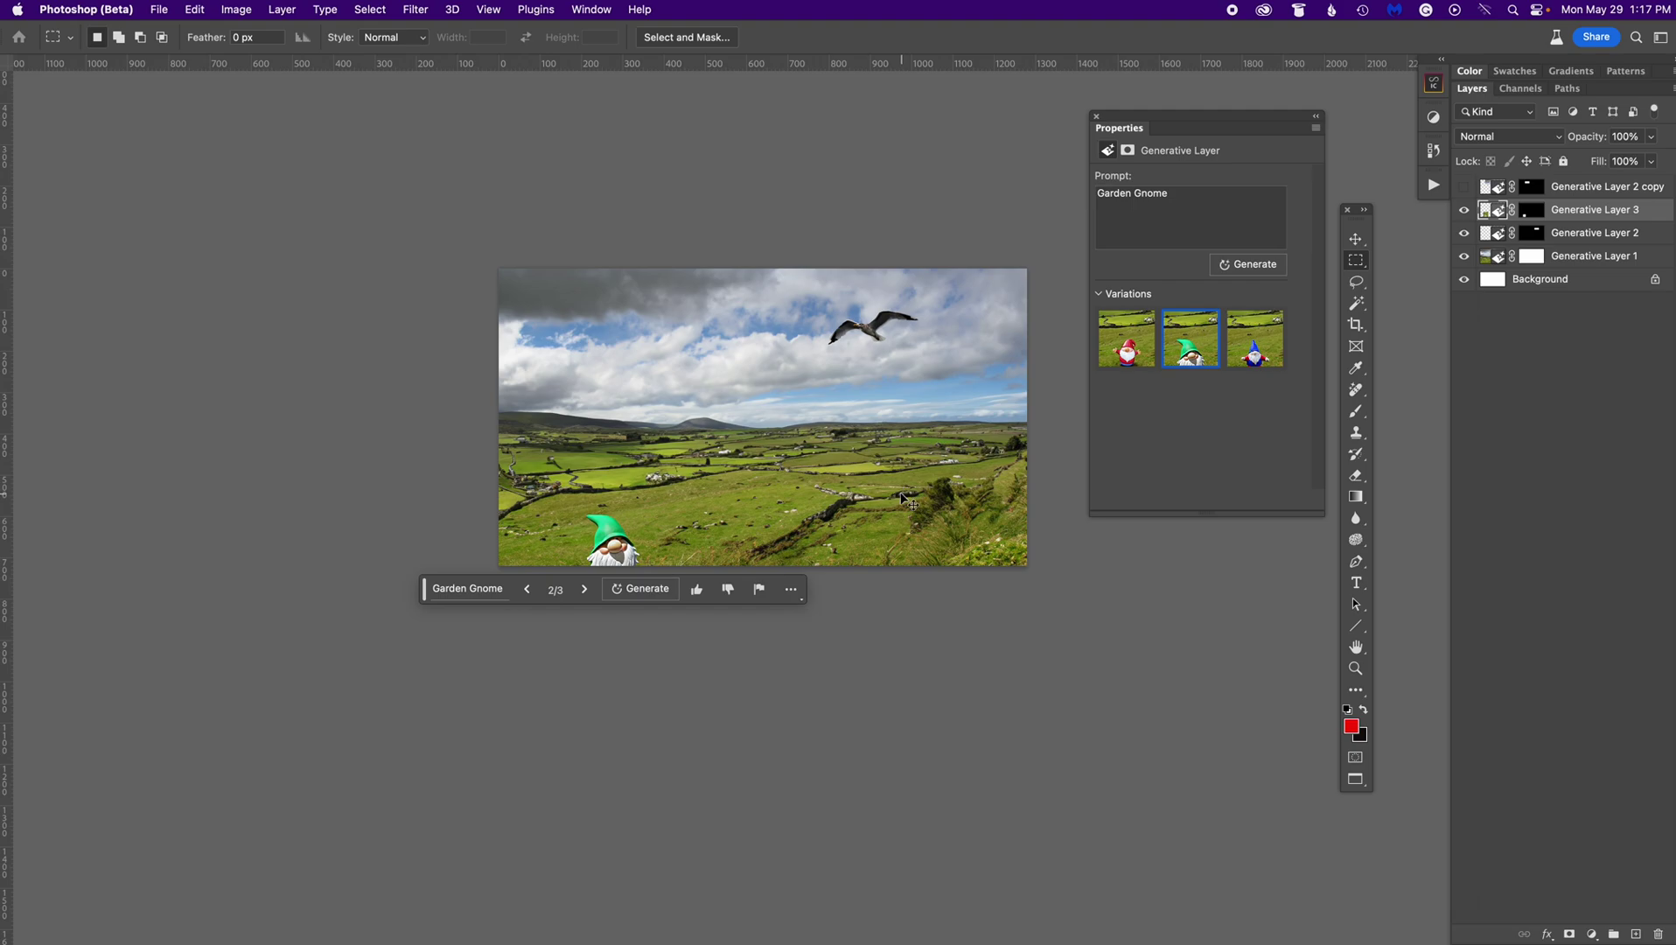
key("super+shift+s")
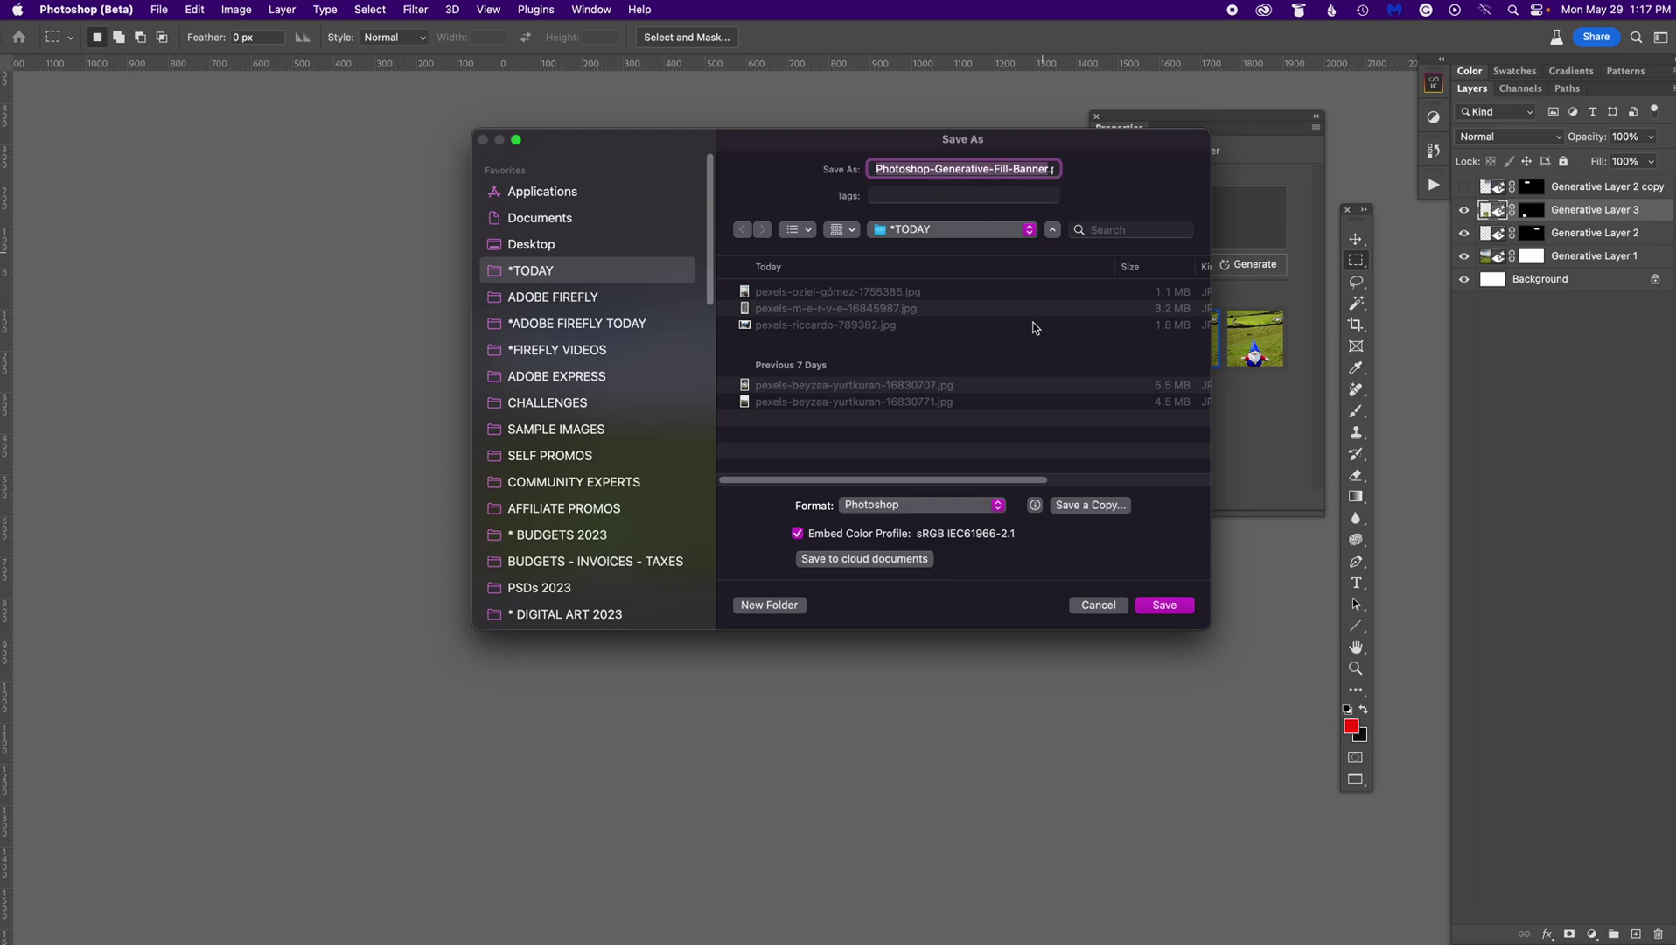
Step: Save the gnome landscape in Photoshop format
left_click(1168, 604)
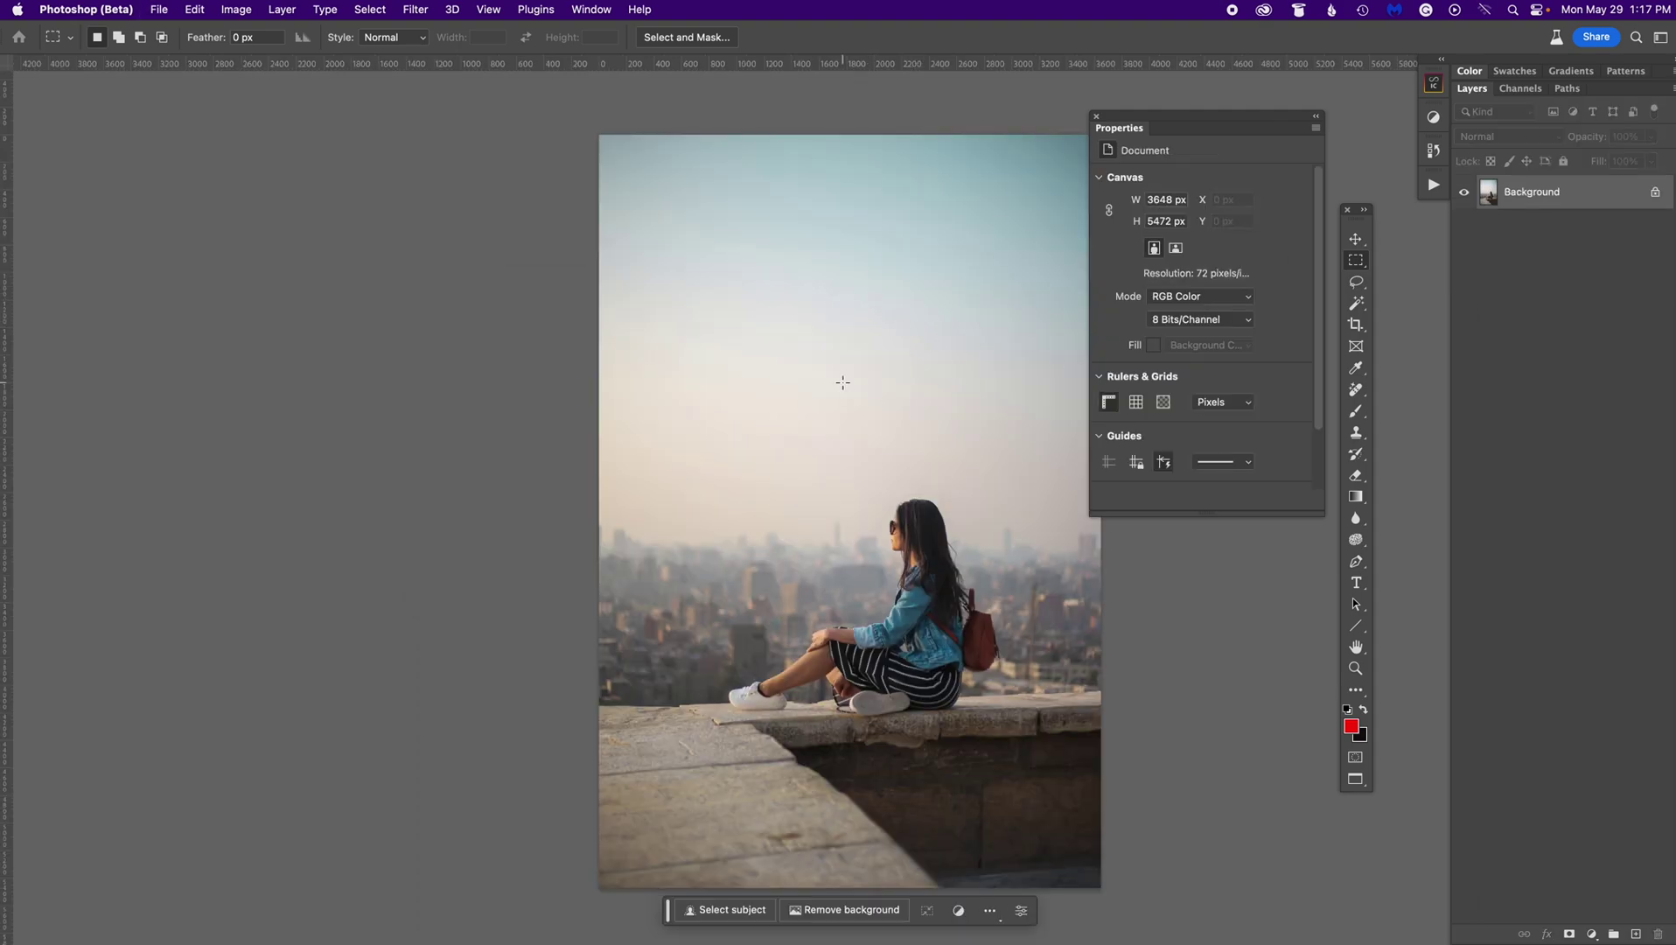
left_click_drag(964, 419, 890, 385)
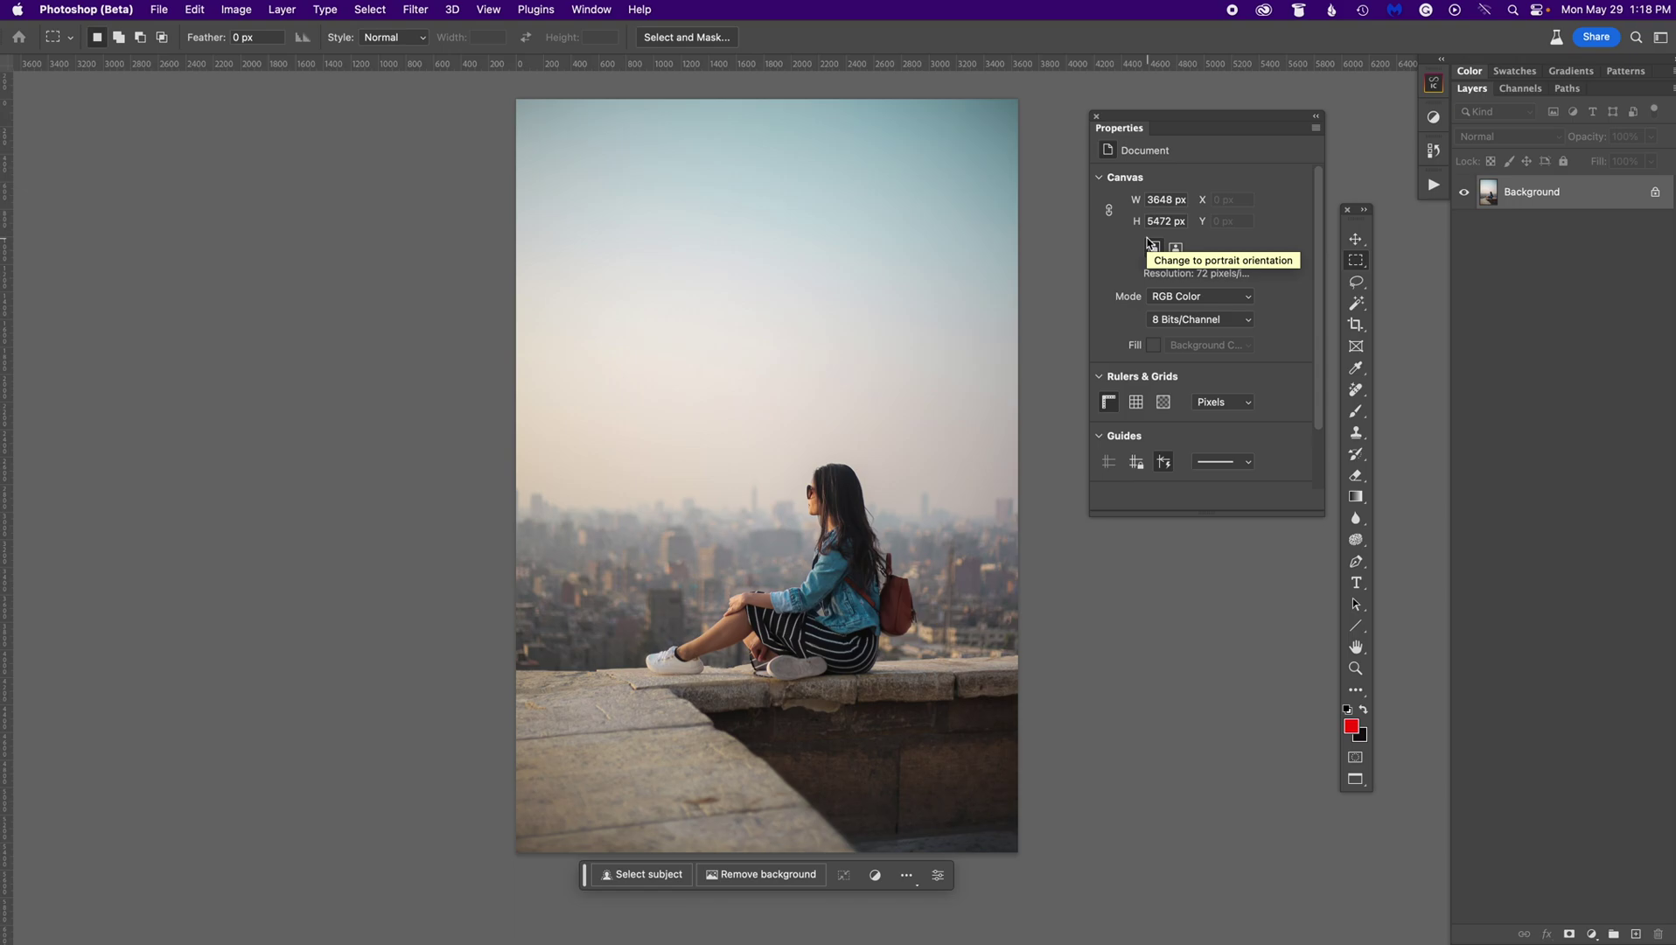
left_click(587, 10)
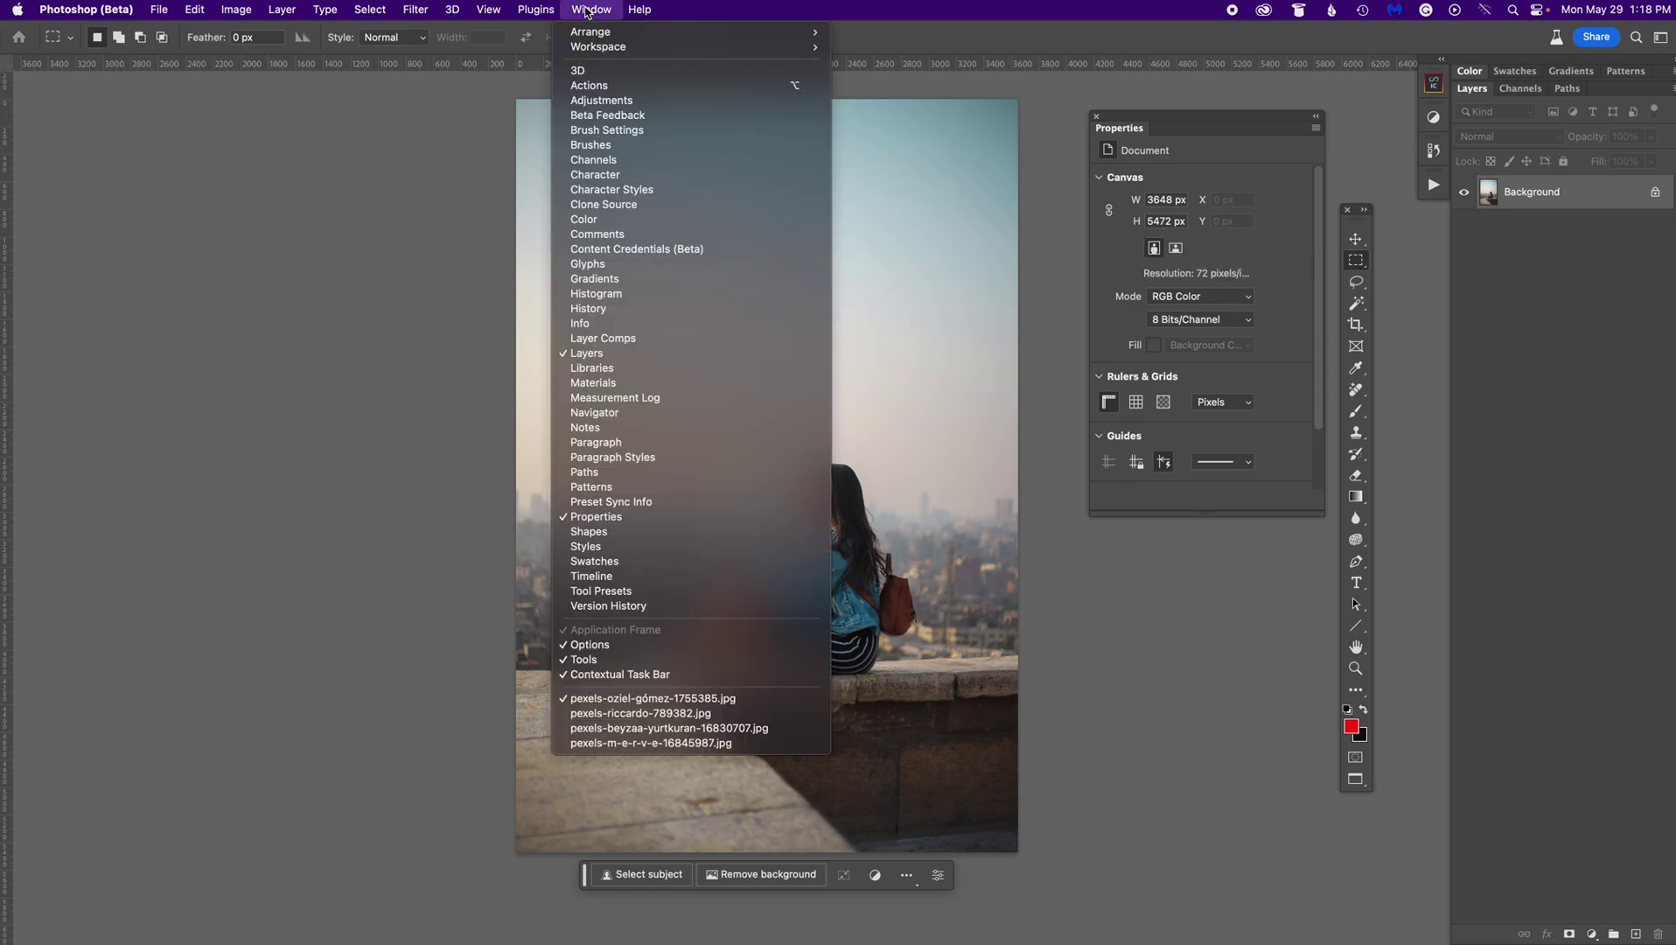
left_click(587, 10)
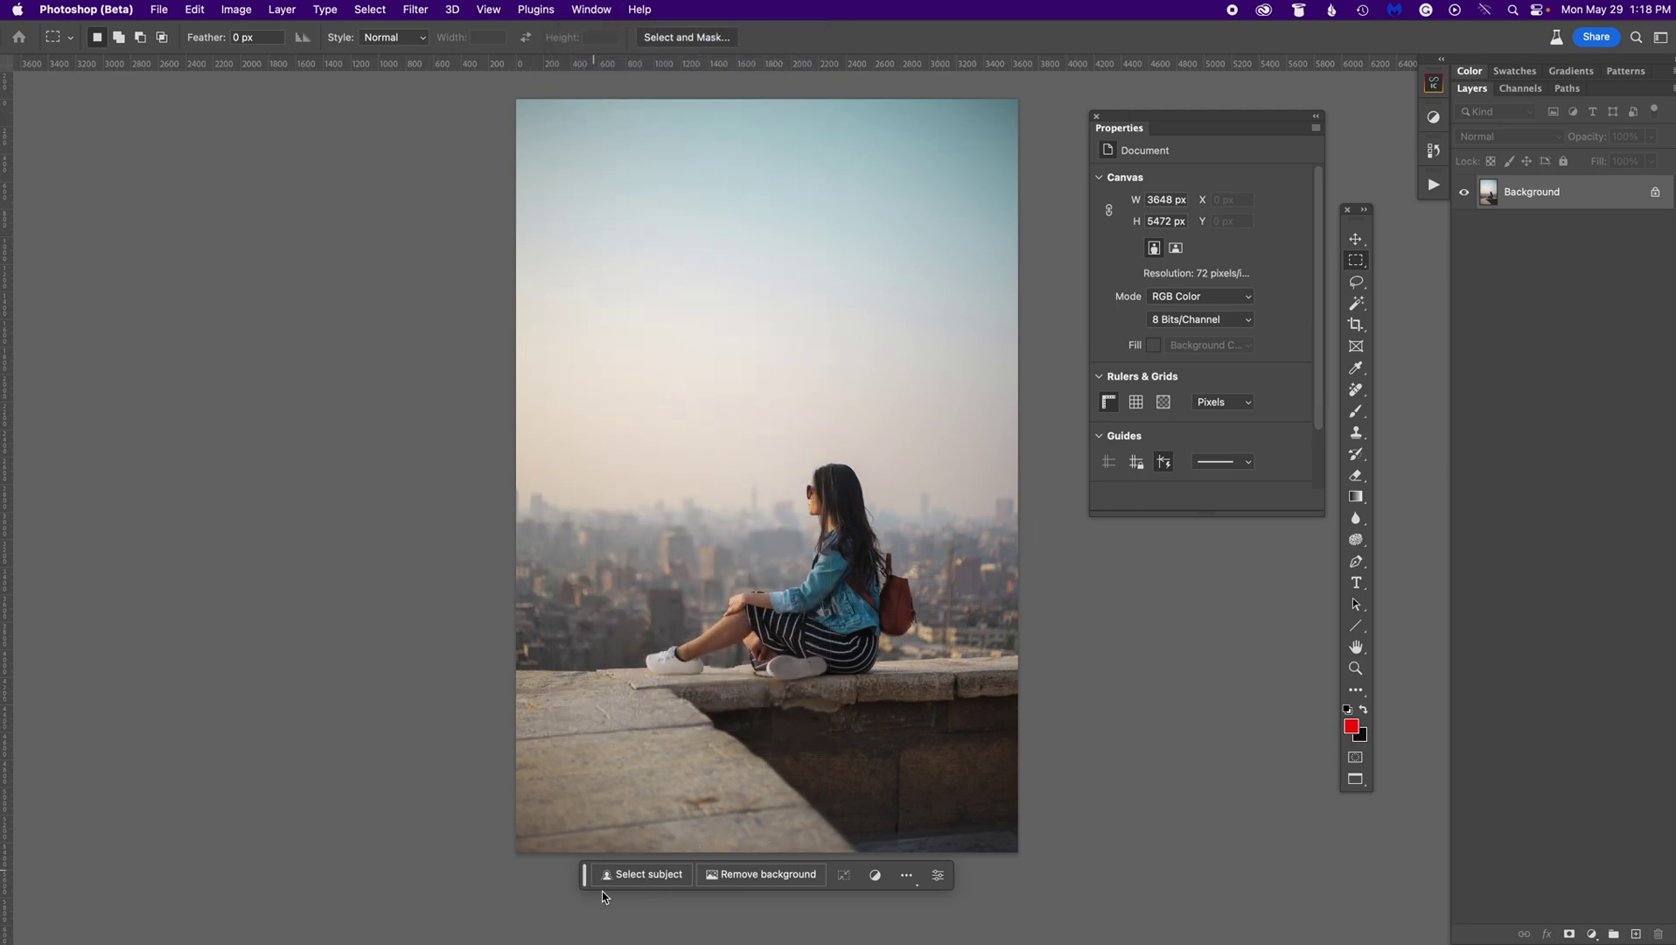
Step: Select the seated woman as the subject and generative-fill her with 'Cat'
left_click_drag(584, 879, 585, 888)
left_click(655, 880)
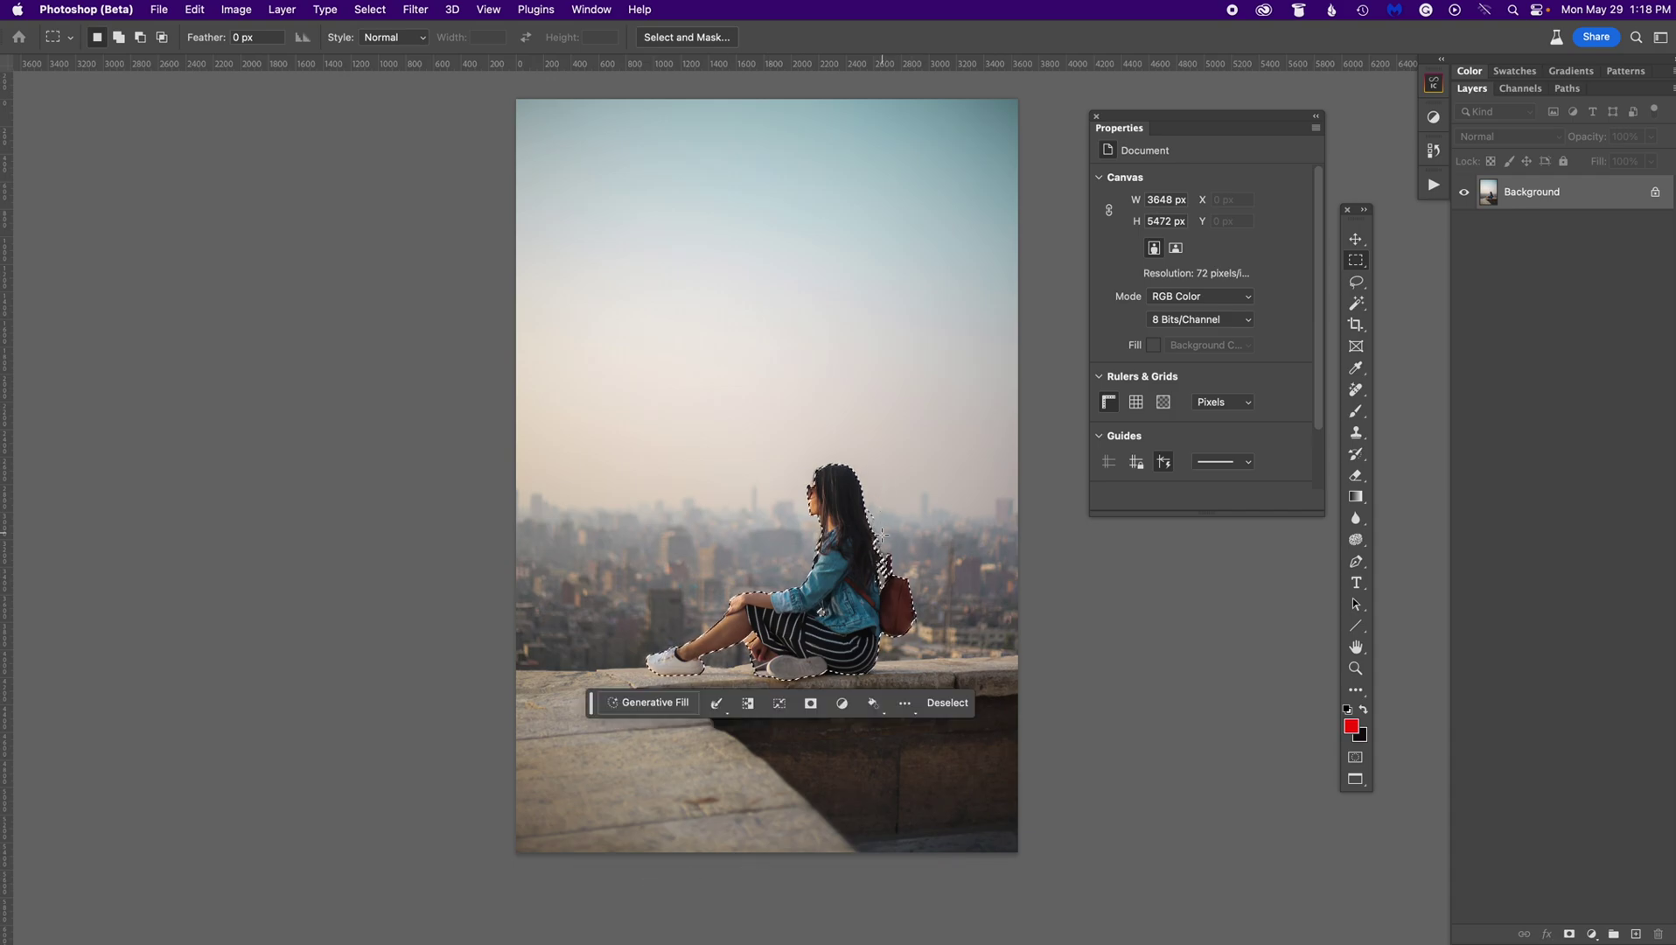
left_click_drag(592, 711, 594, 761)
left_click(658, 757)
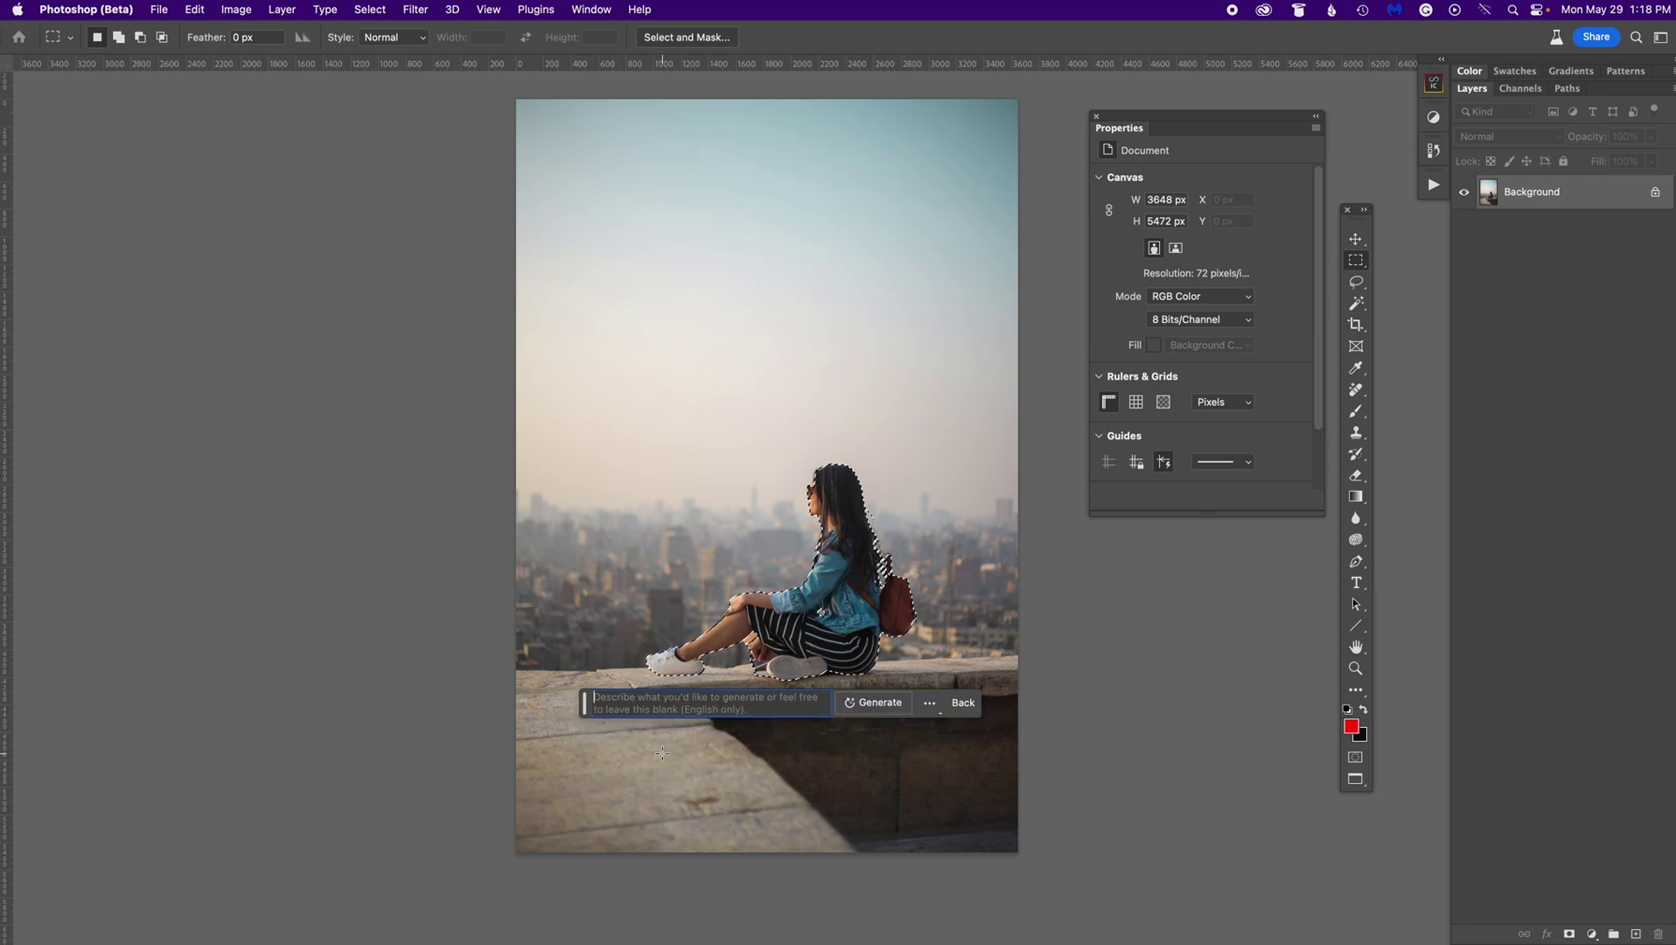
type("Cat")
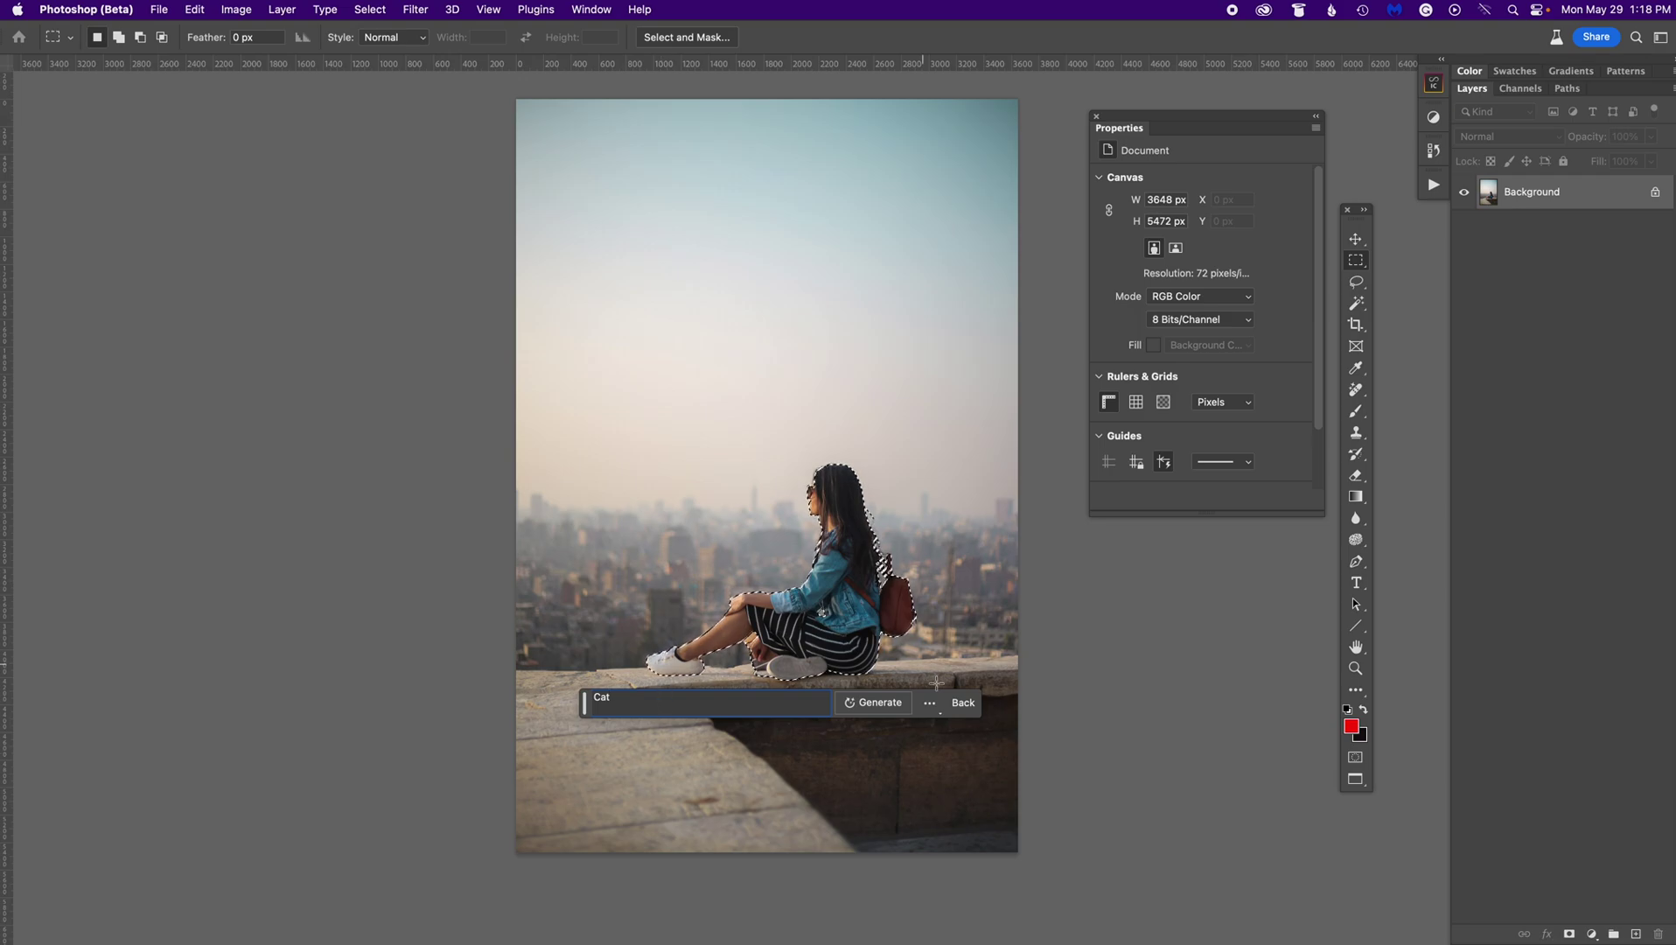
left_click(875, 702)
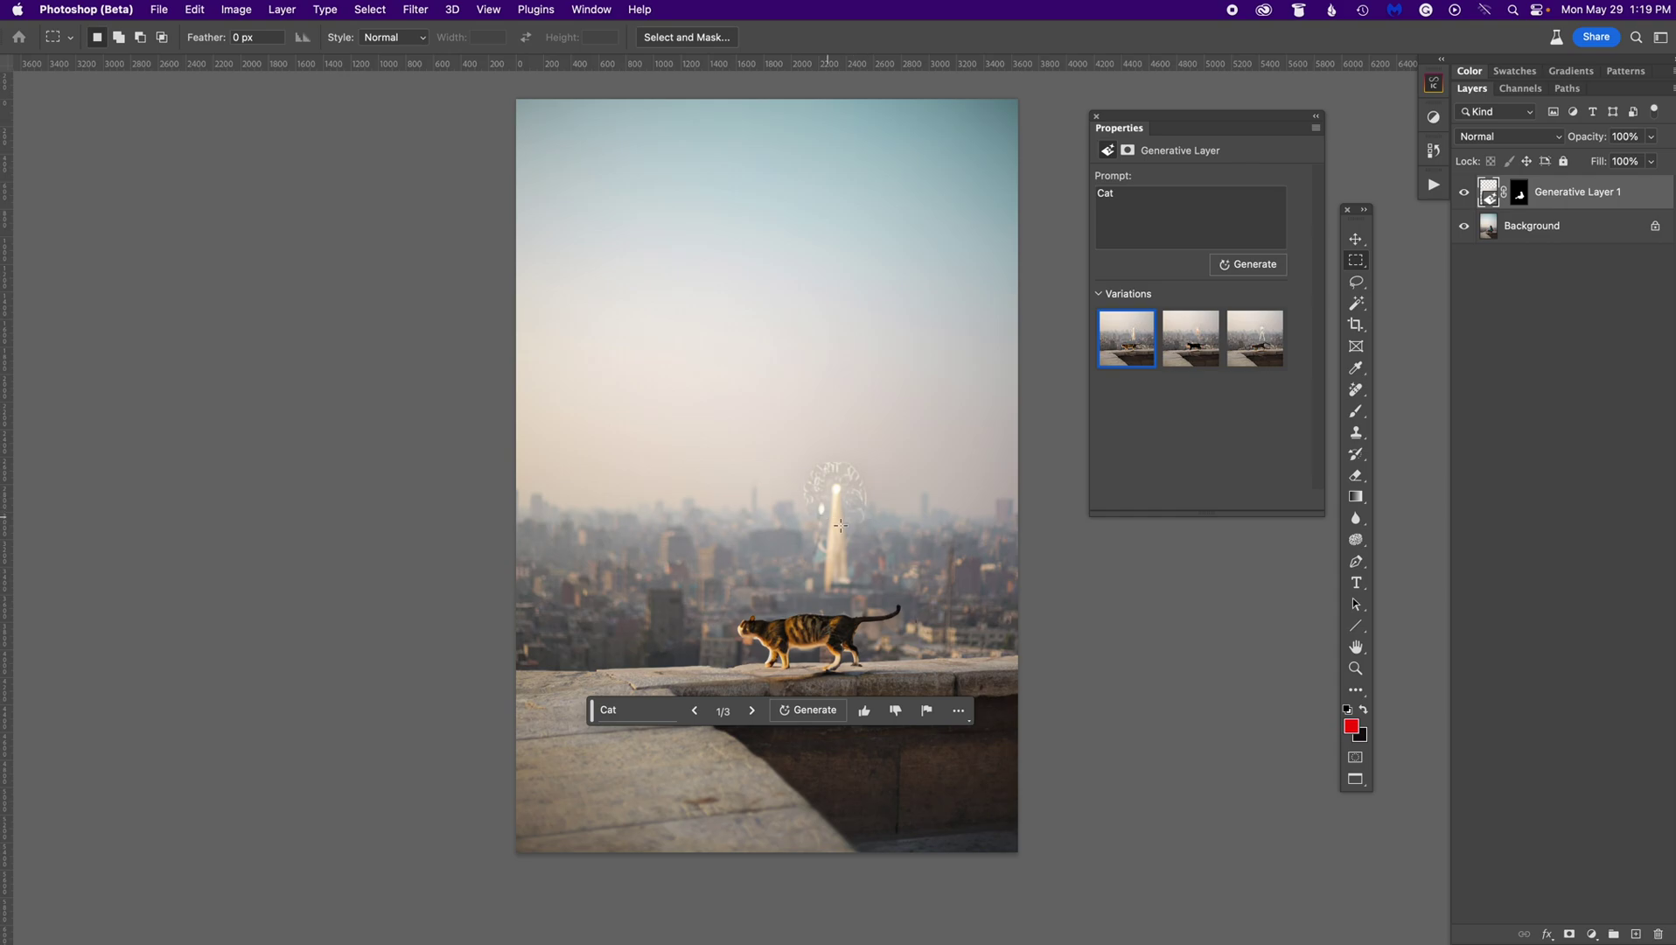
Step: Preview the black and third cat variations, back to the tabby, then delete the cat layer
left_click(1195, 340)
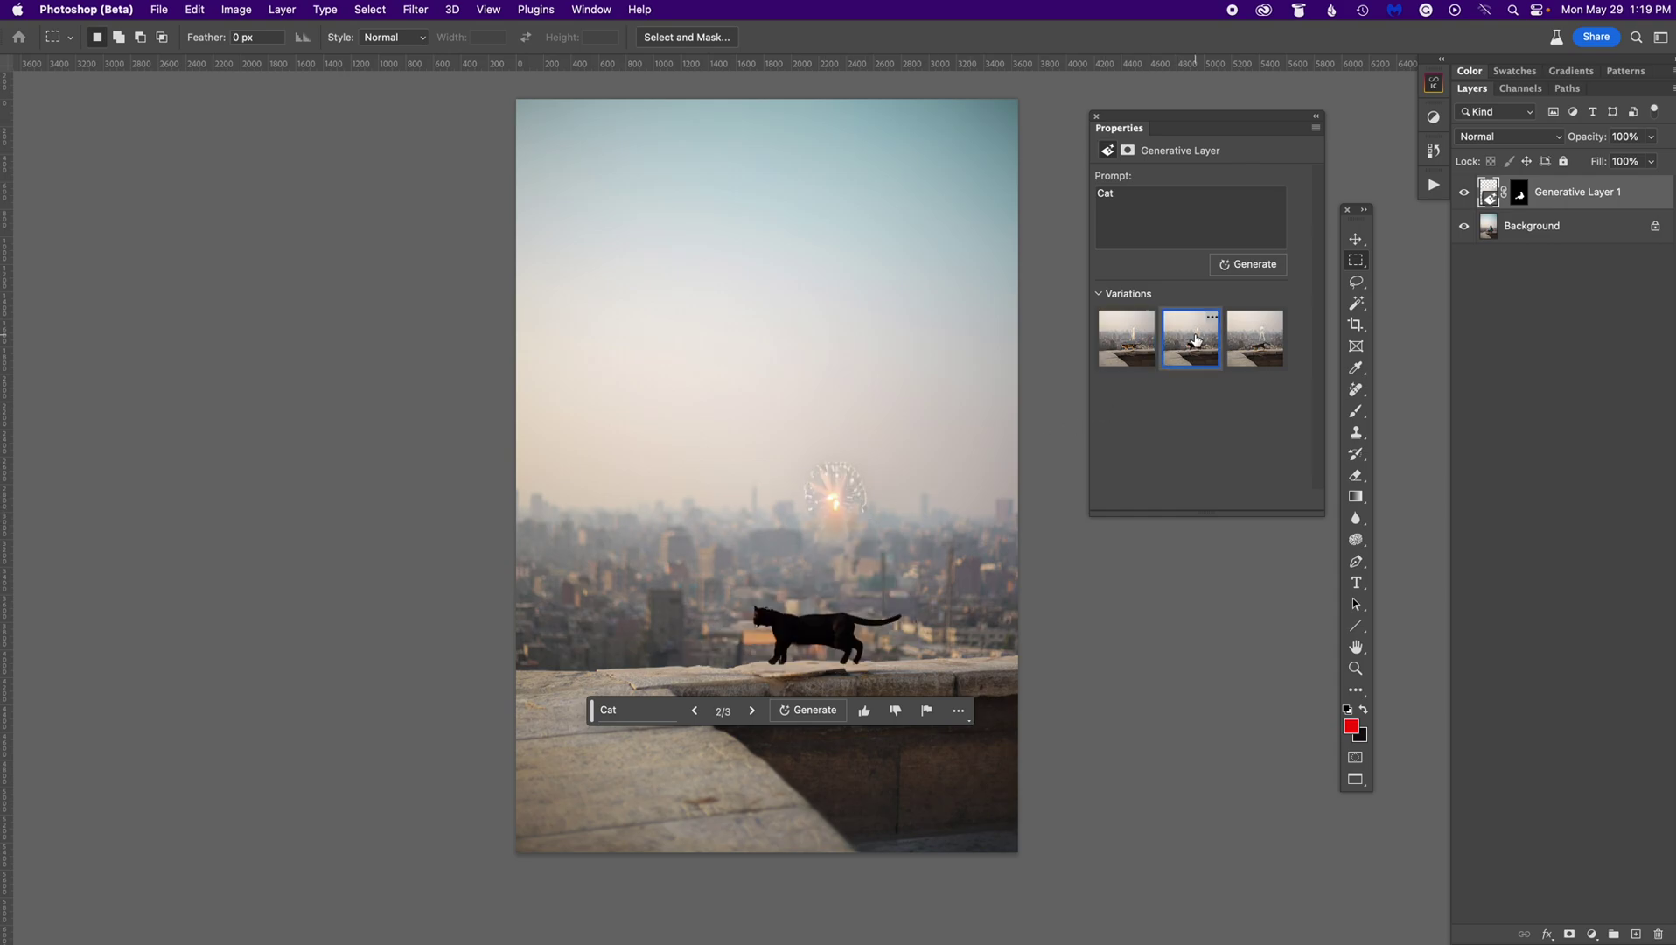
left_click(1256, 340)
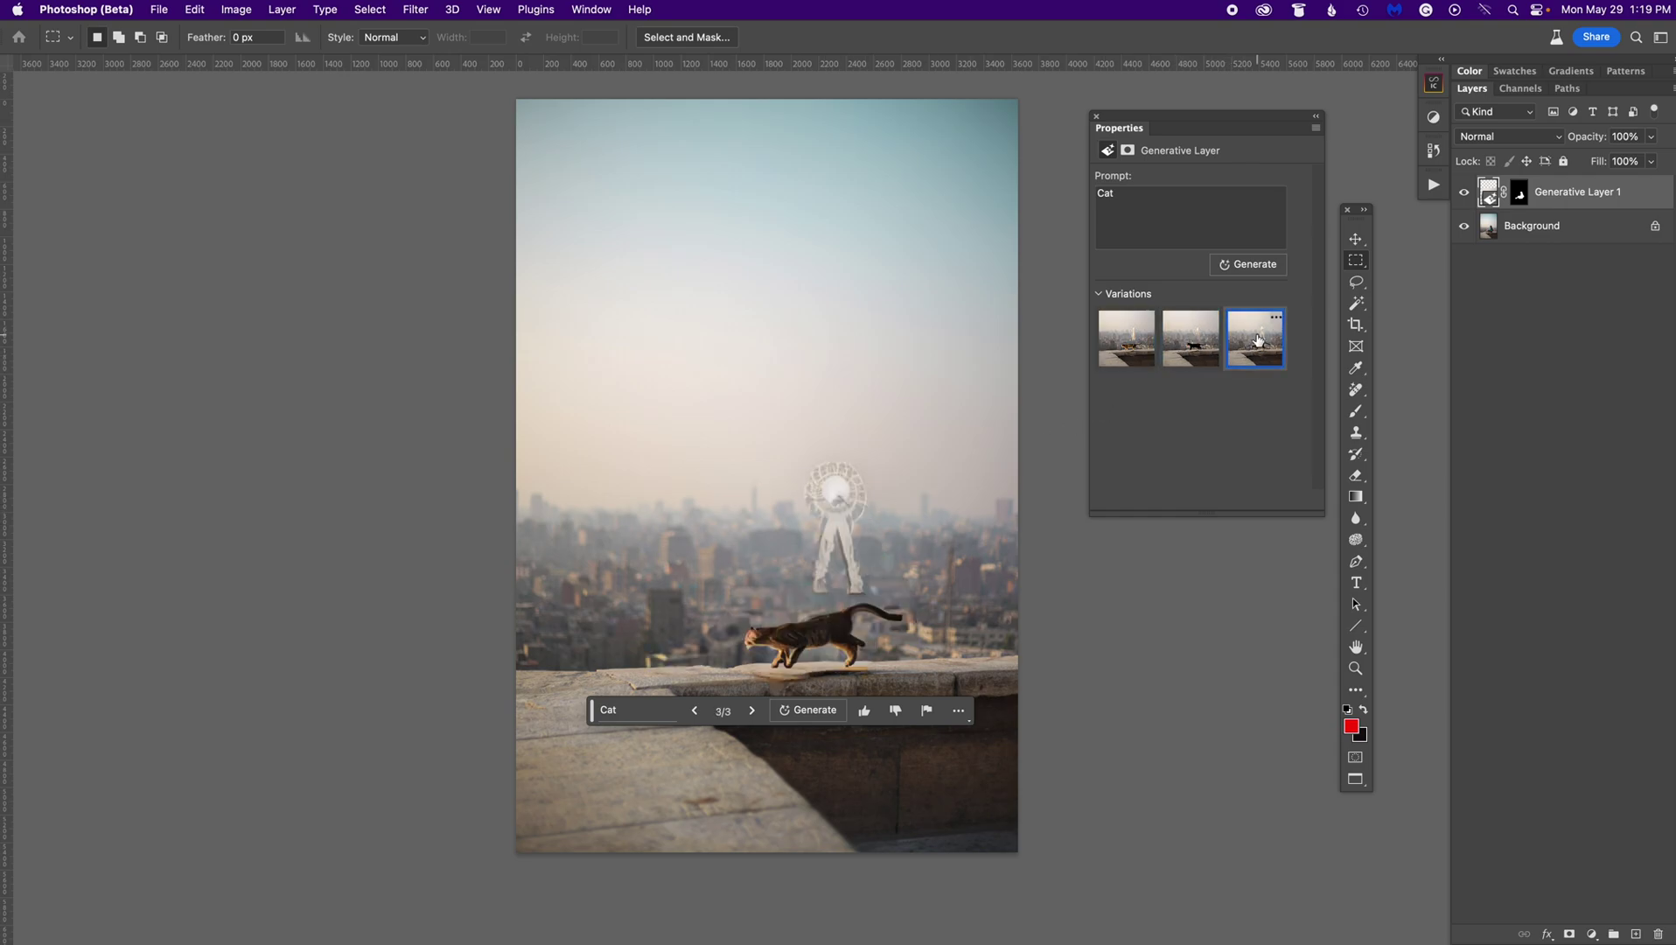
left_click(1137, 343)
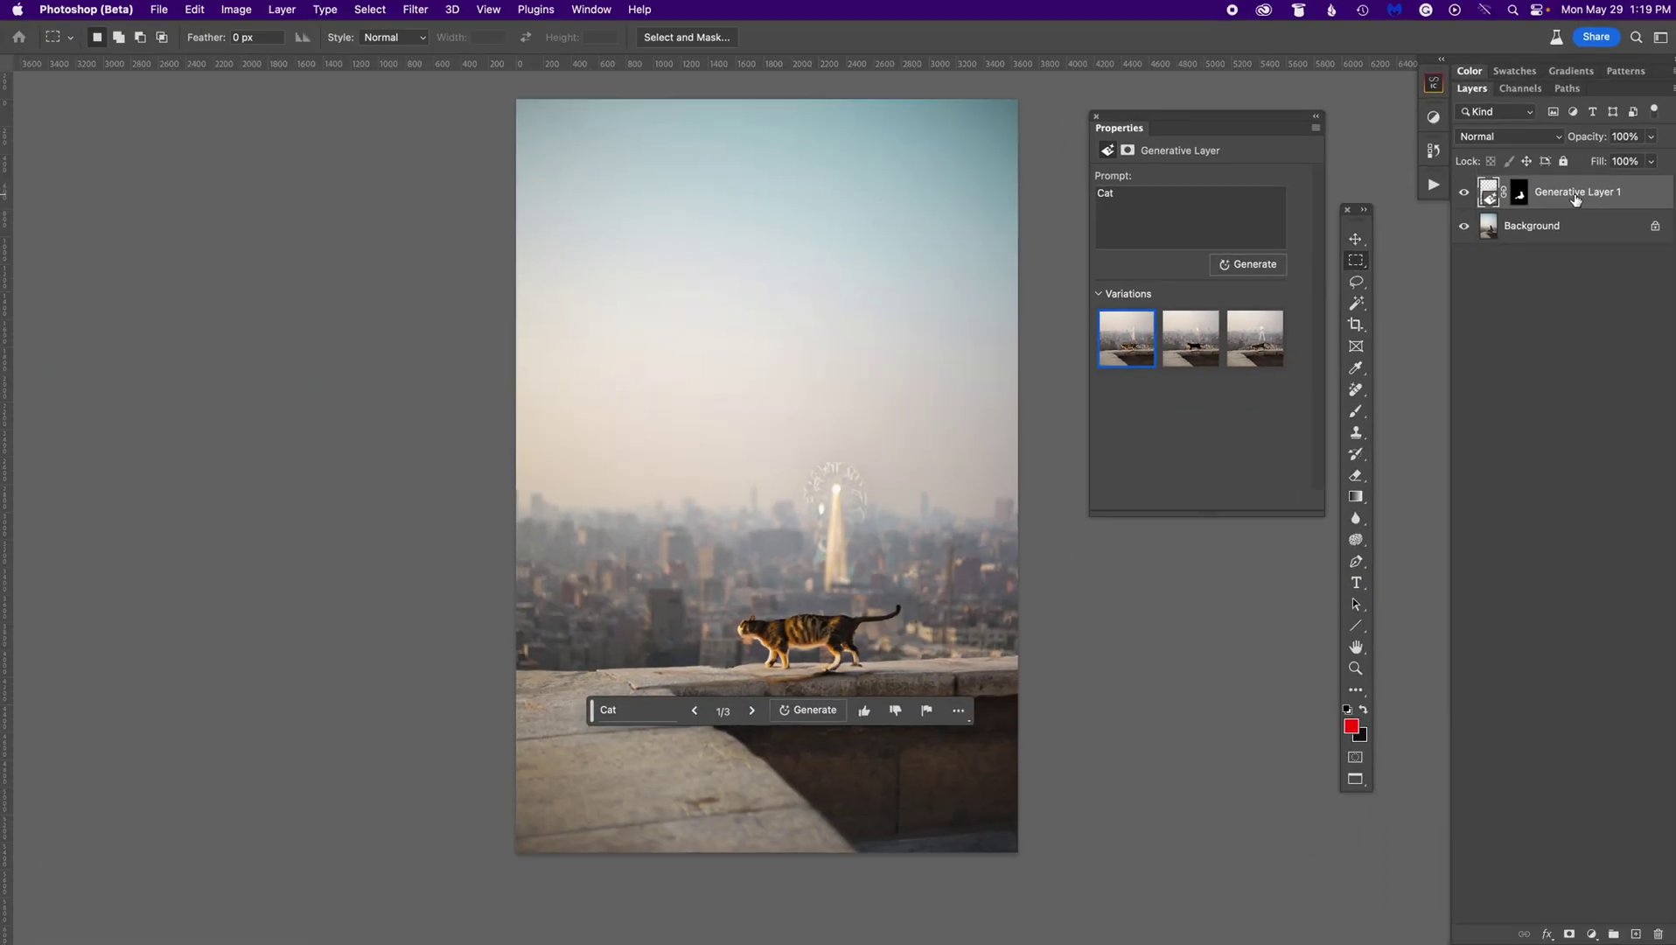
key("BackSpace")
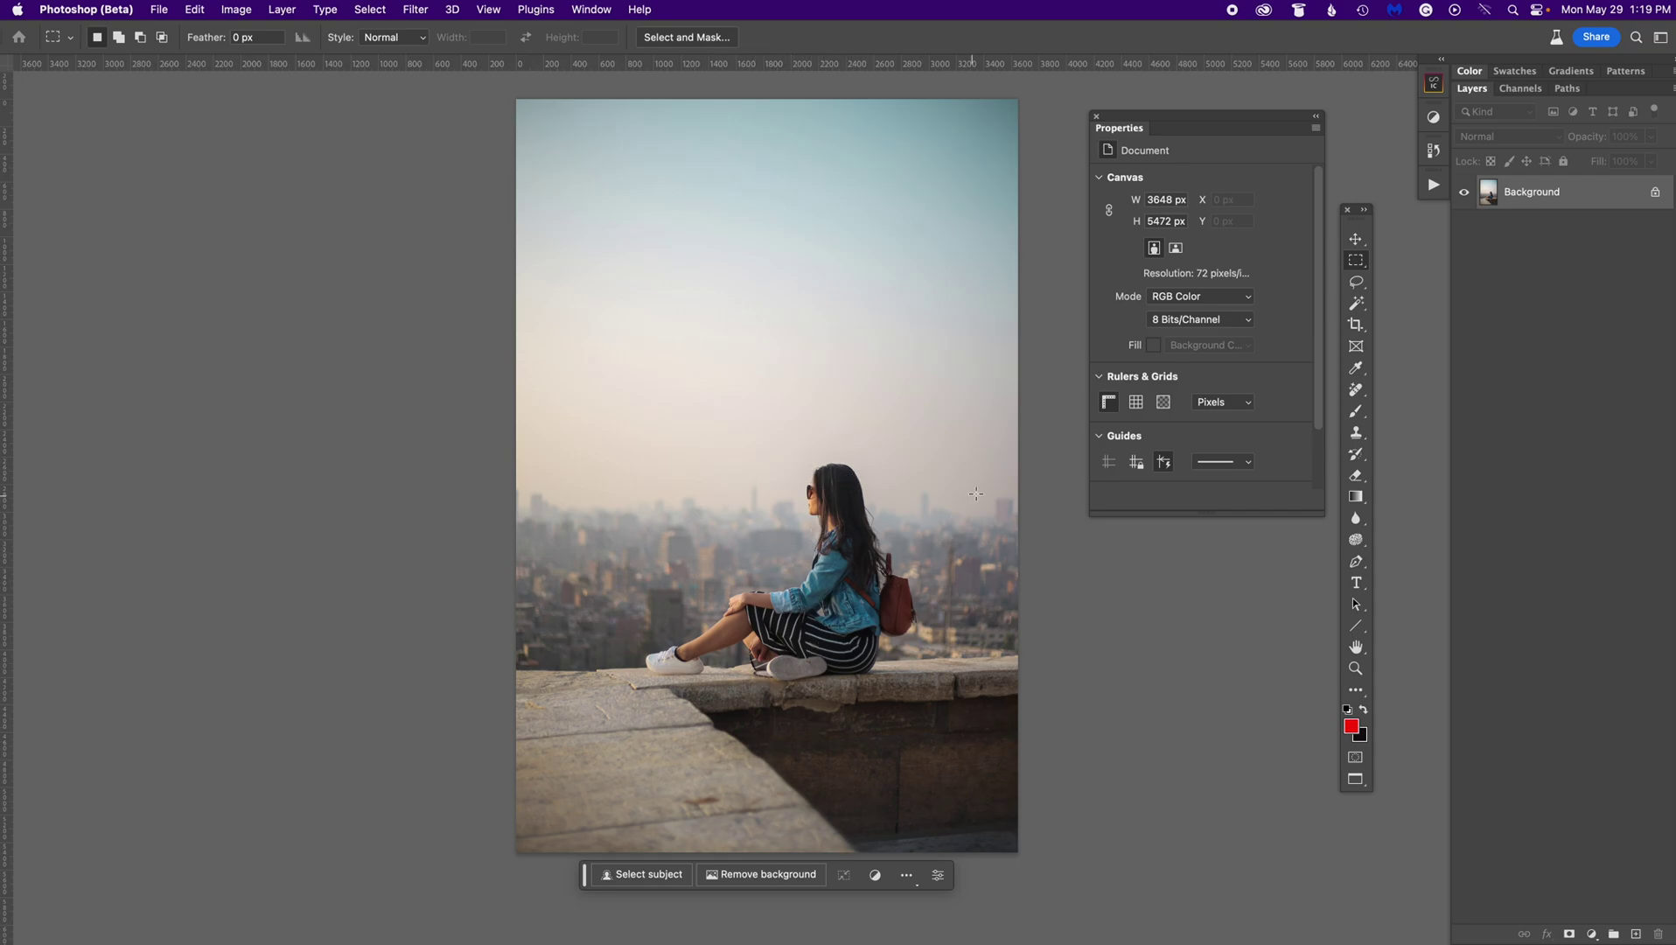
Step: Lasso a loose outline around the seated woman and generative-fill it with 'Dog'
left_click(1354, 284)
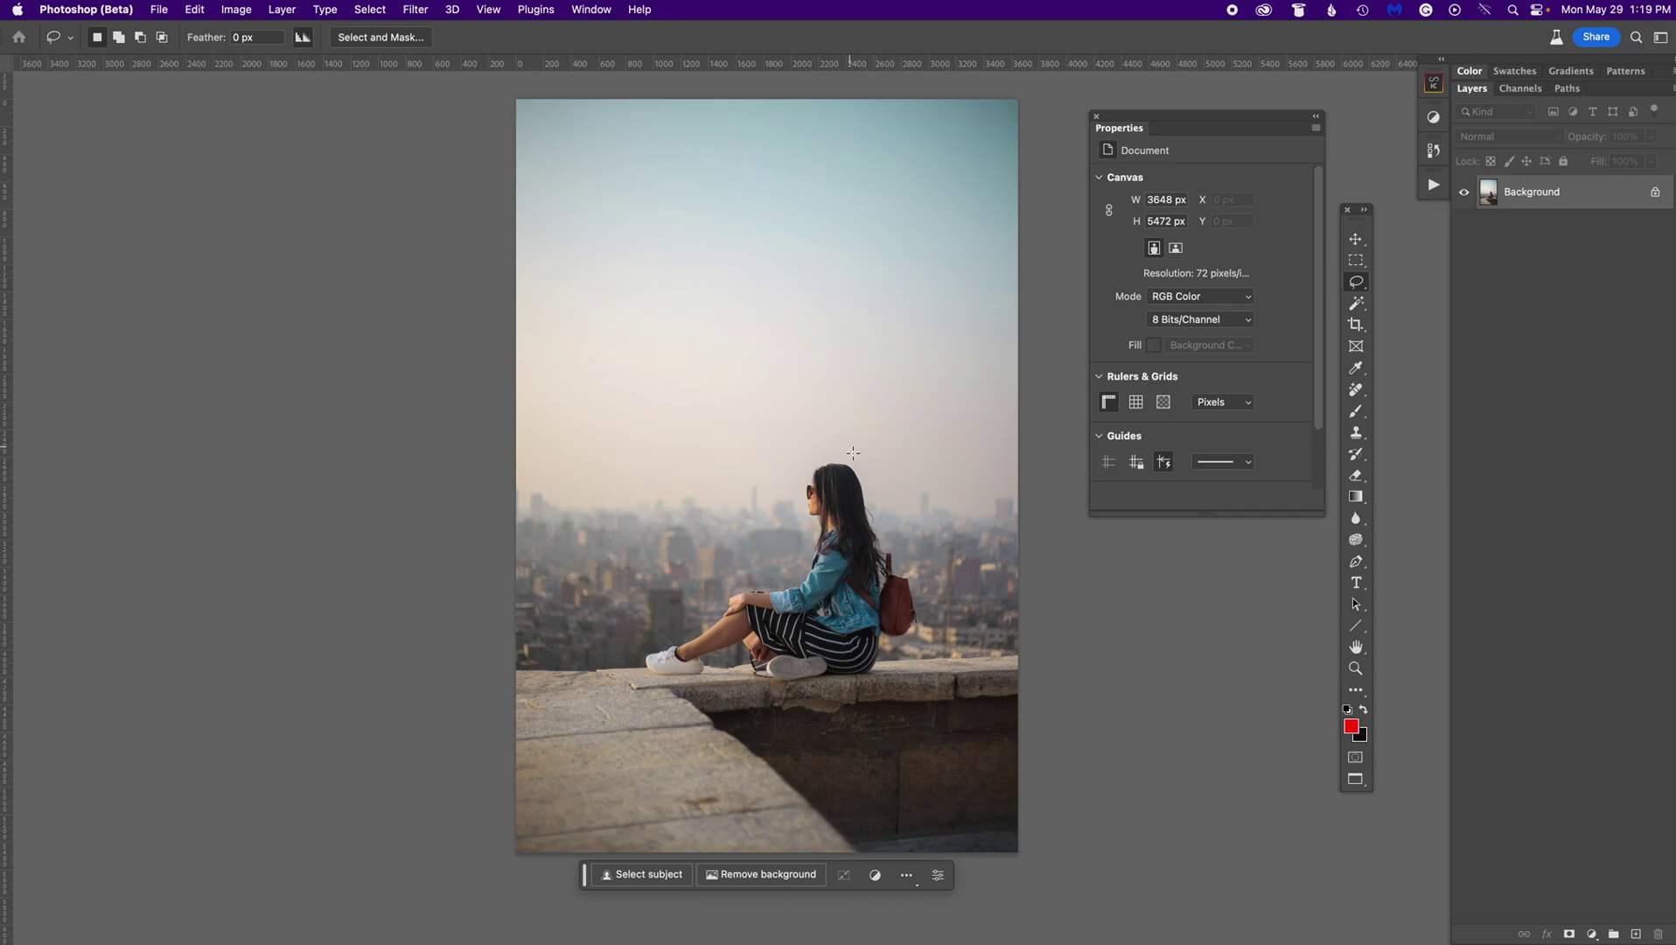
left_click_drag(852, 452, 826, 454)
mouse_move(726, 586)
left_mouse_down()
mouse_move(643, 652)
mouse_move(655, 681)
mouse_move(877, 679)
mouse_move(918, 643)
mouse_move(932, 579)
left_mouse_up()
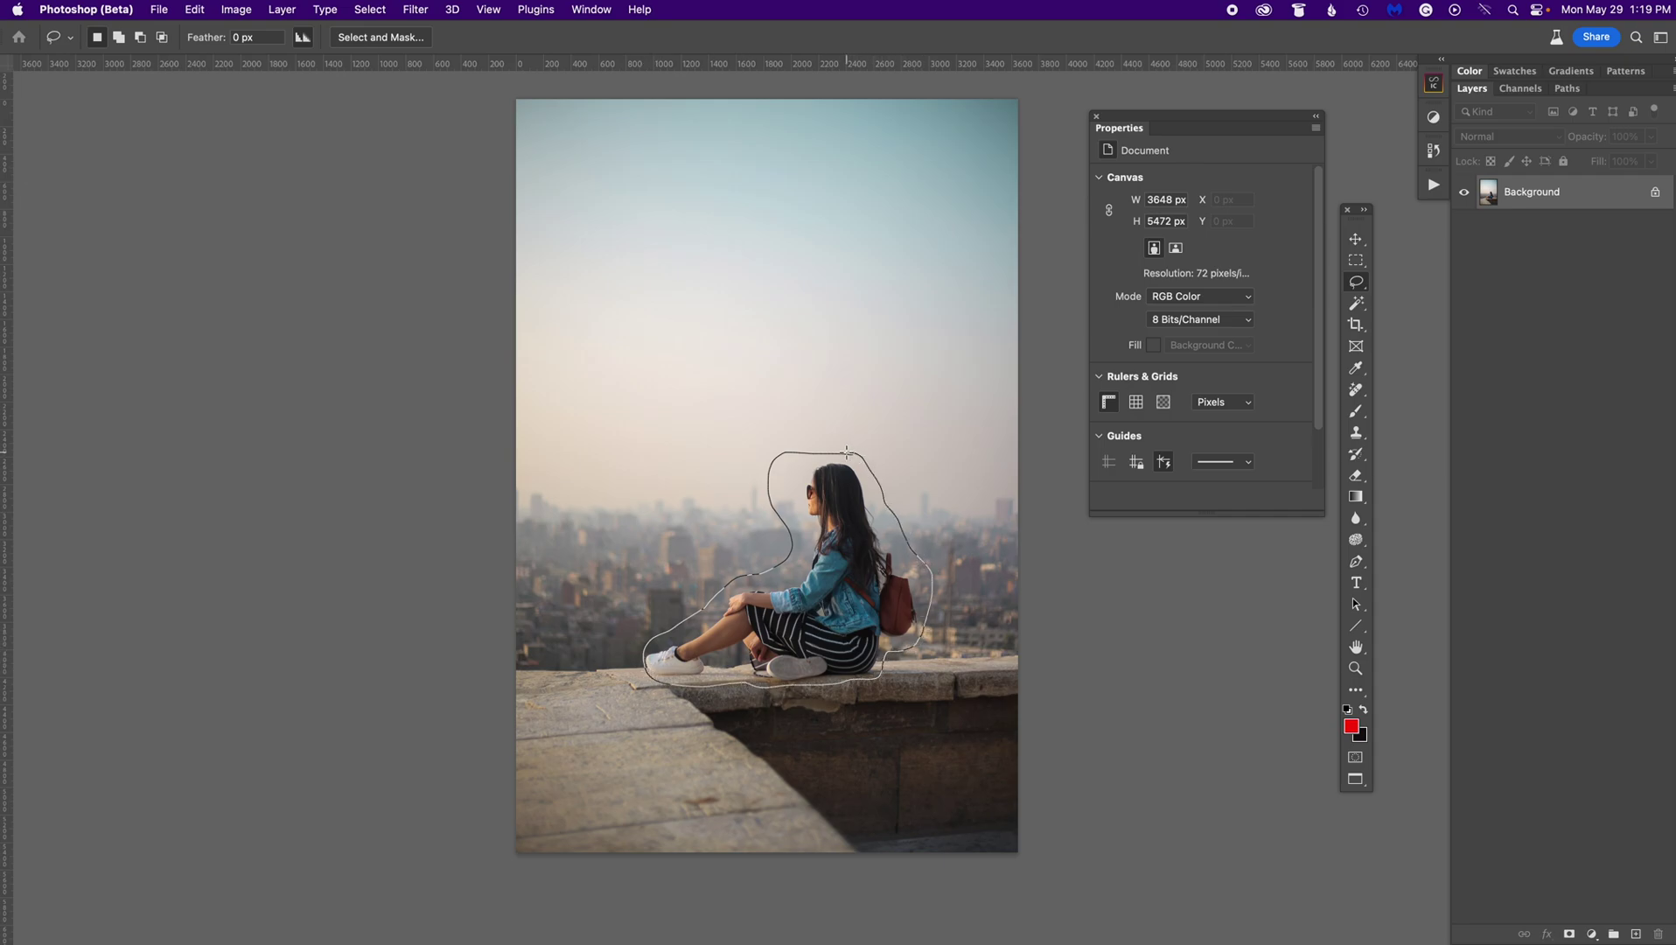
left_click_drag(847, 452, 857, 456)
left_click(665, 710)
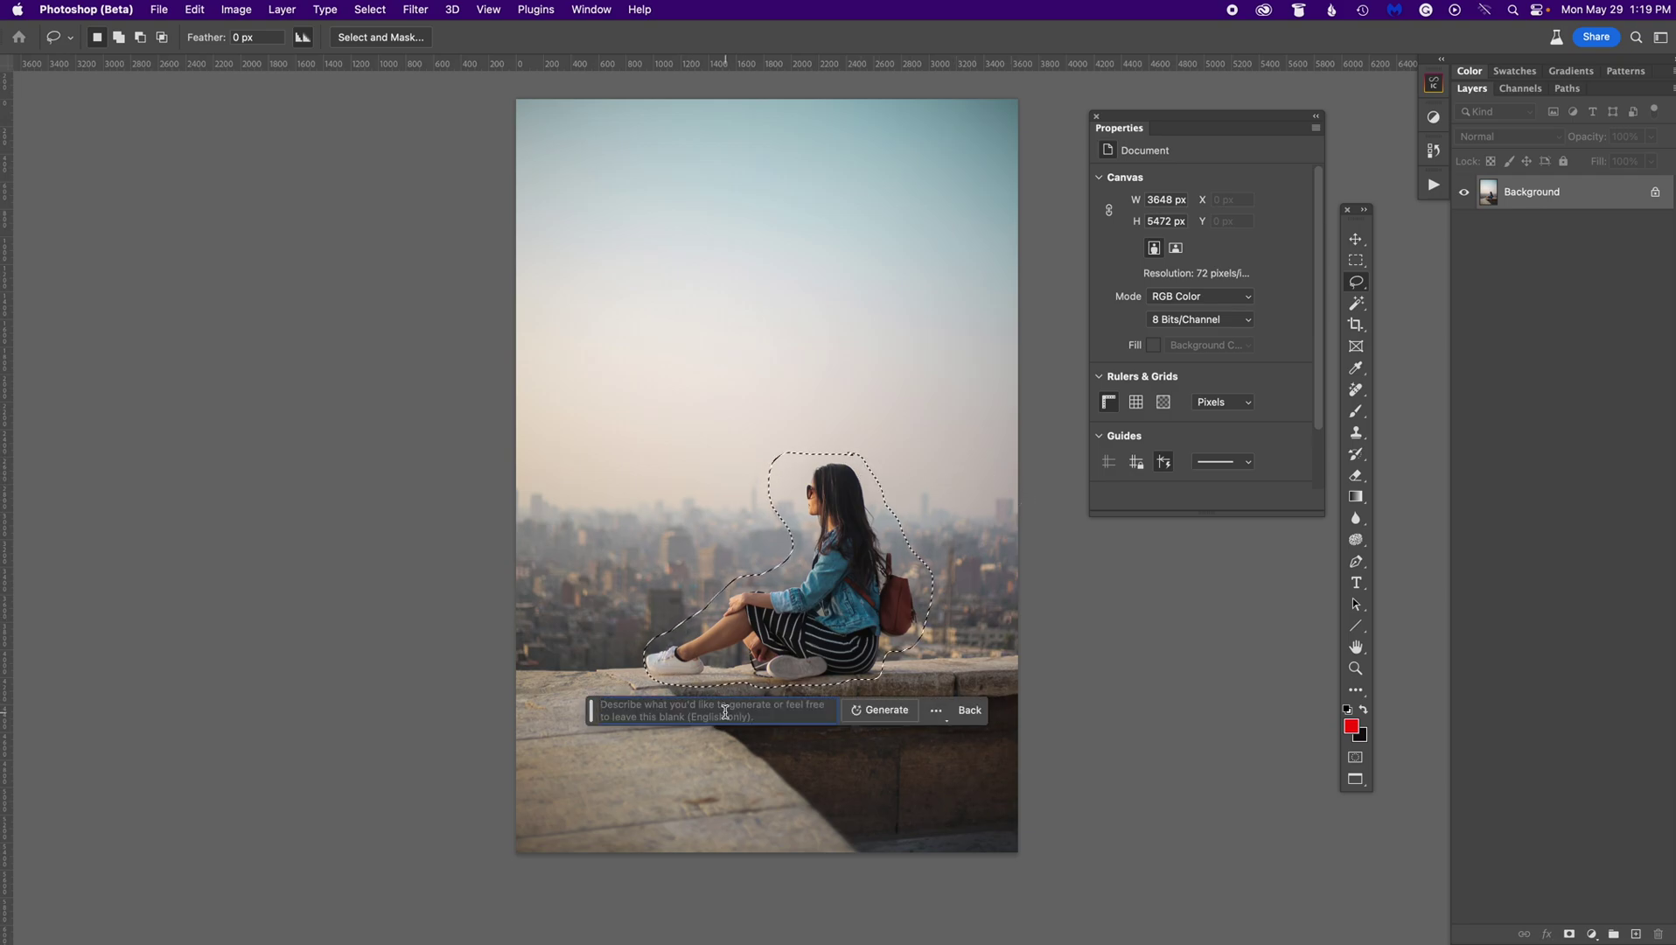
type("Dog")
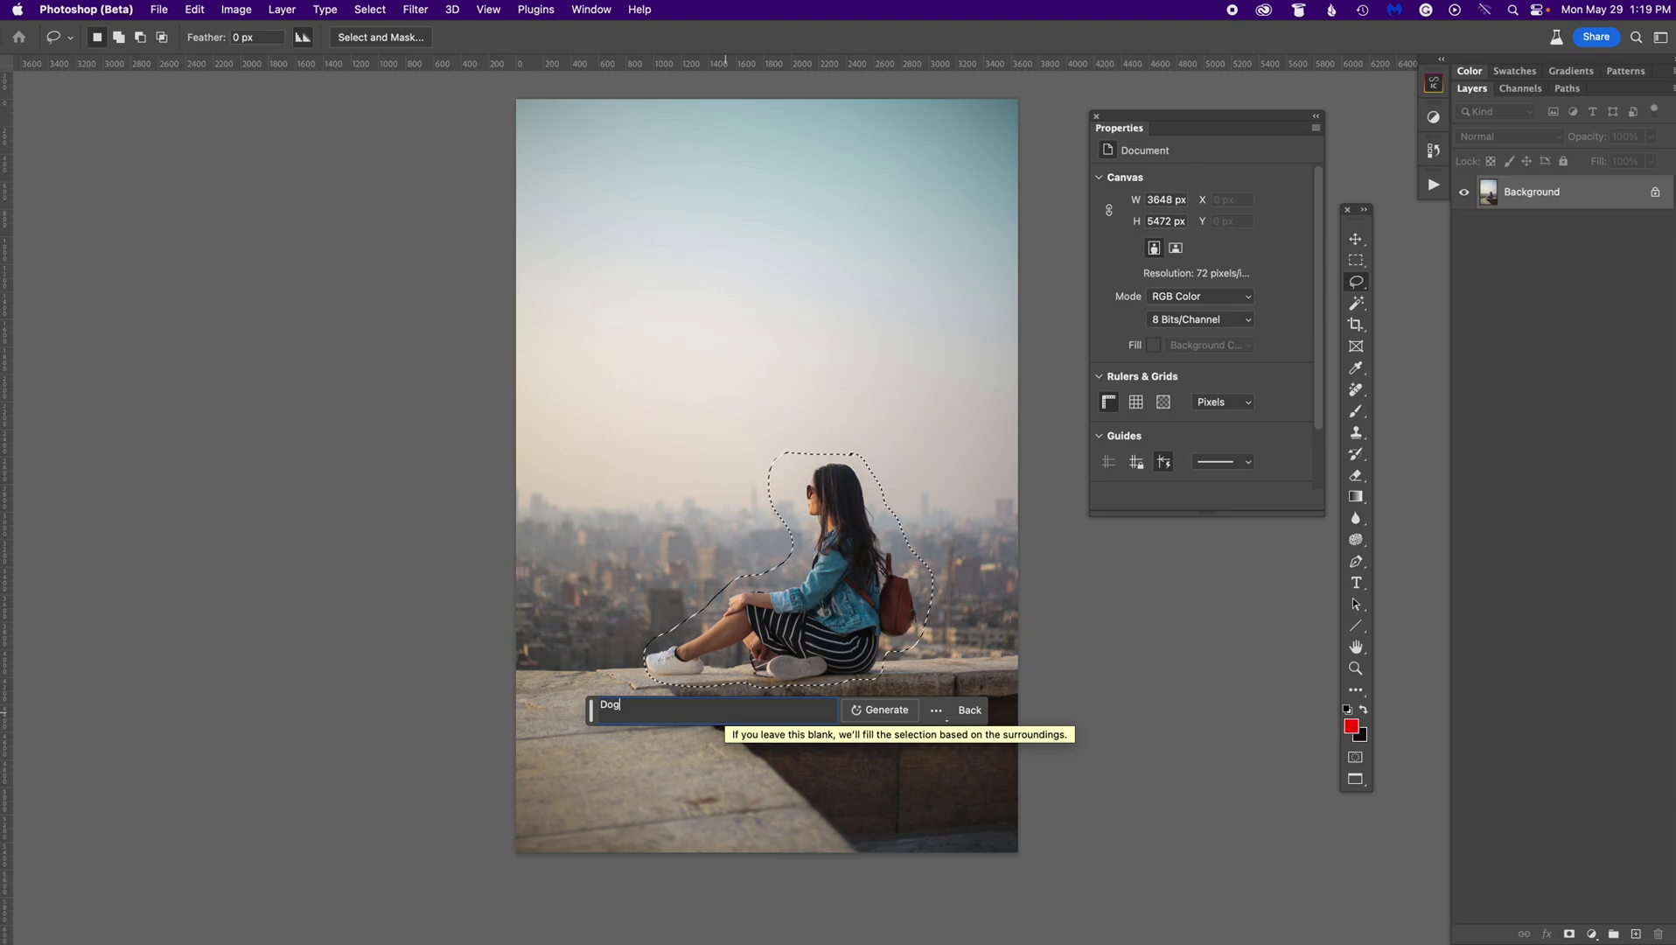
left_click(879, 710)
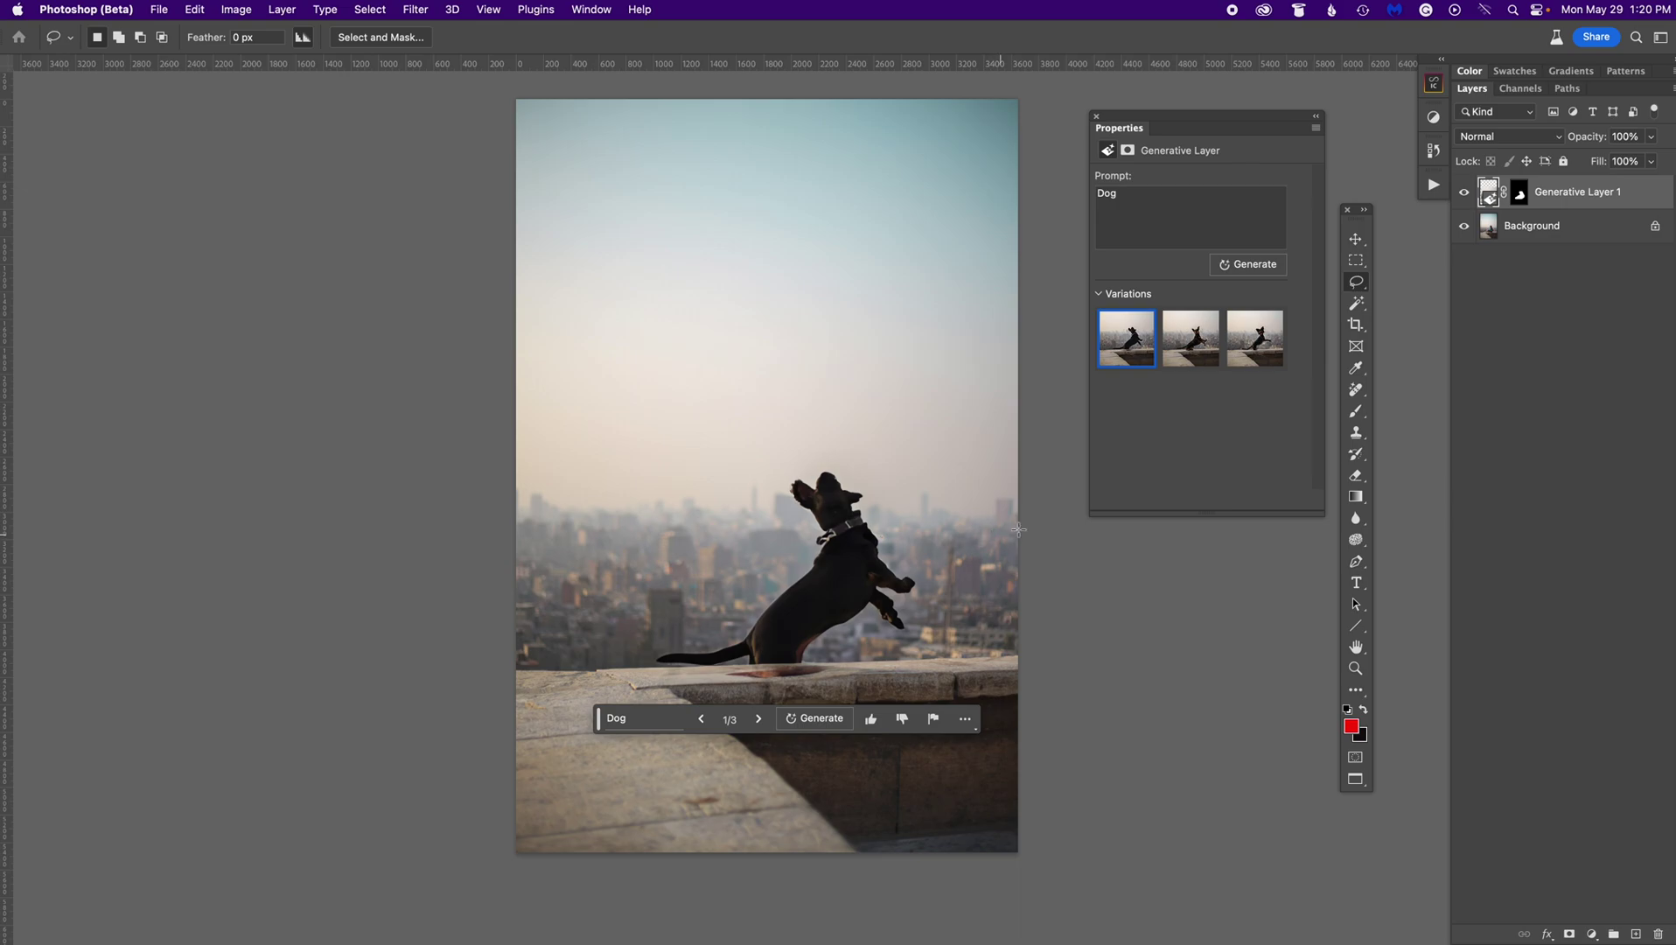
Step: Pick the second dog variation, compare it against the original woman, and request three more versions
left_click(1188, 356)
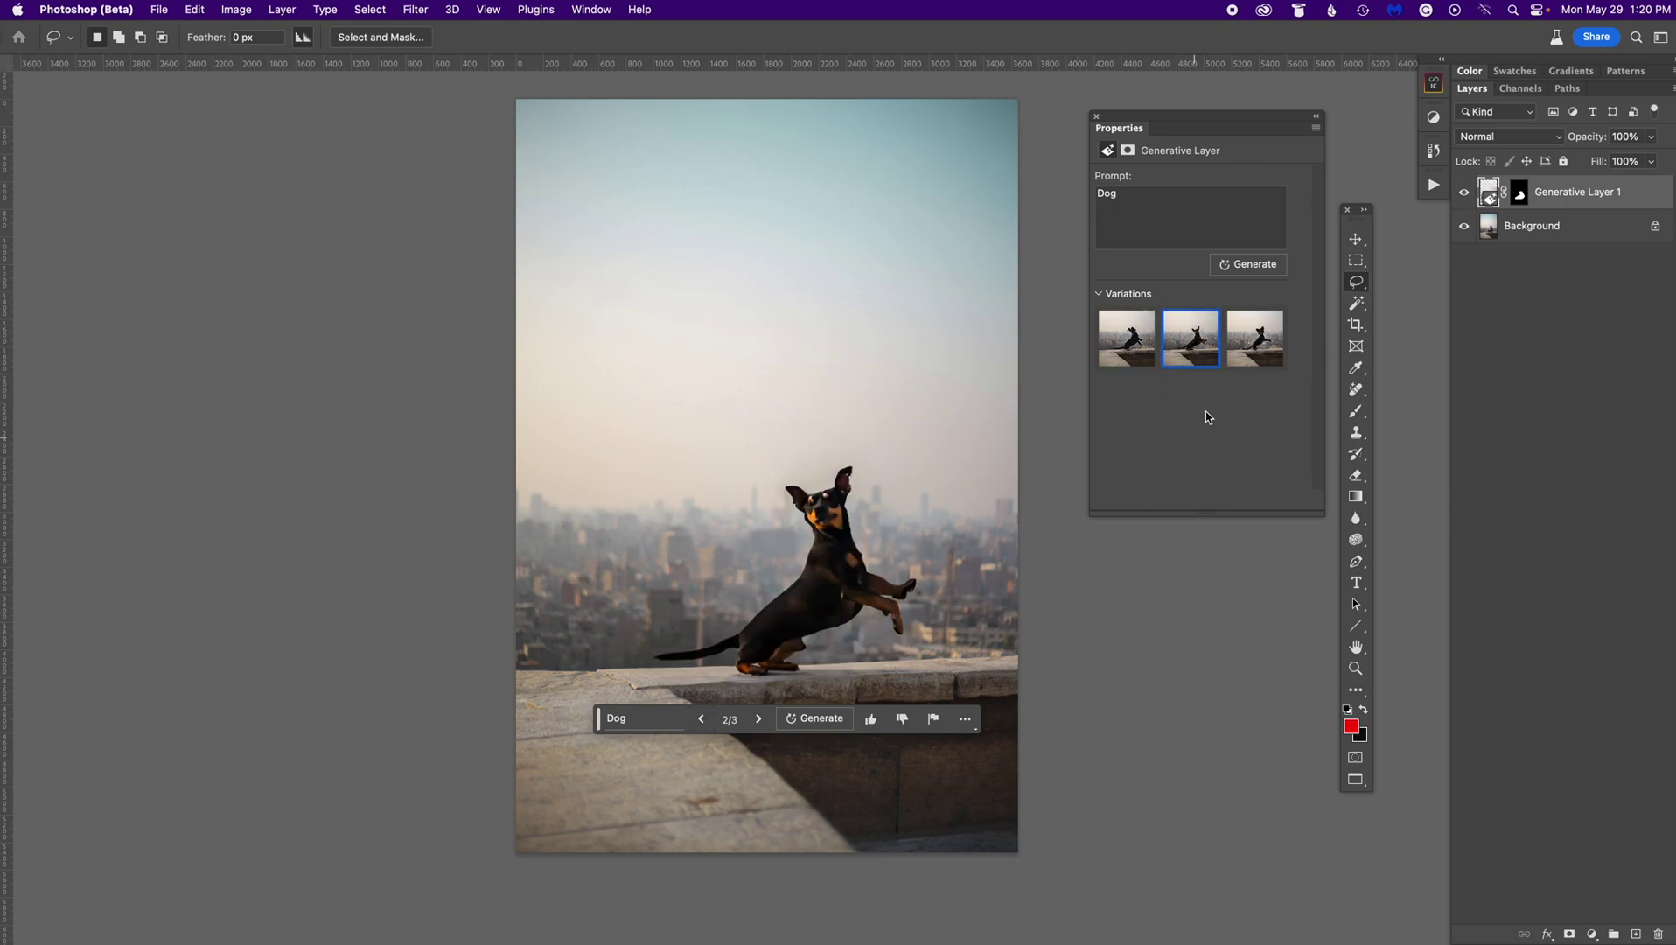
left_click(1252, 348)
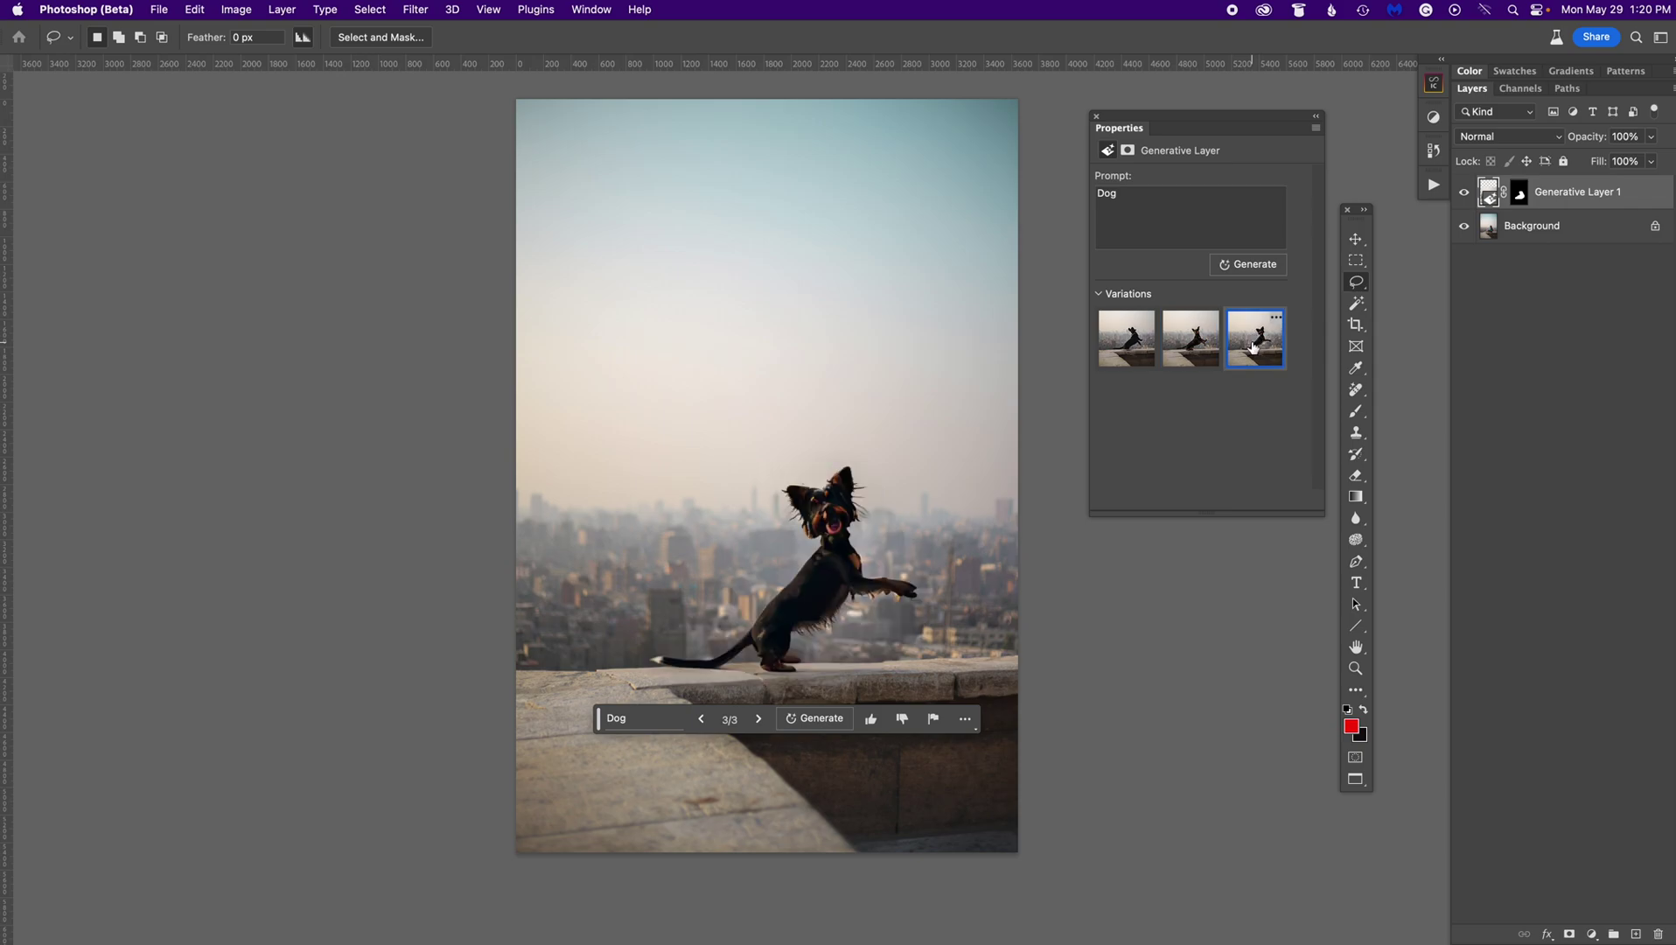
left_click(1209, 356)
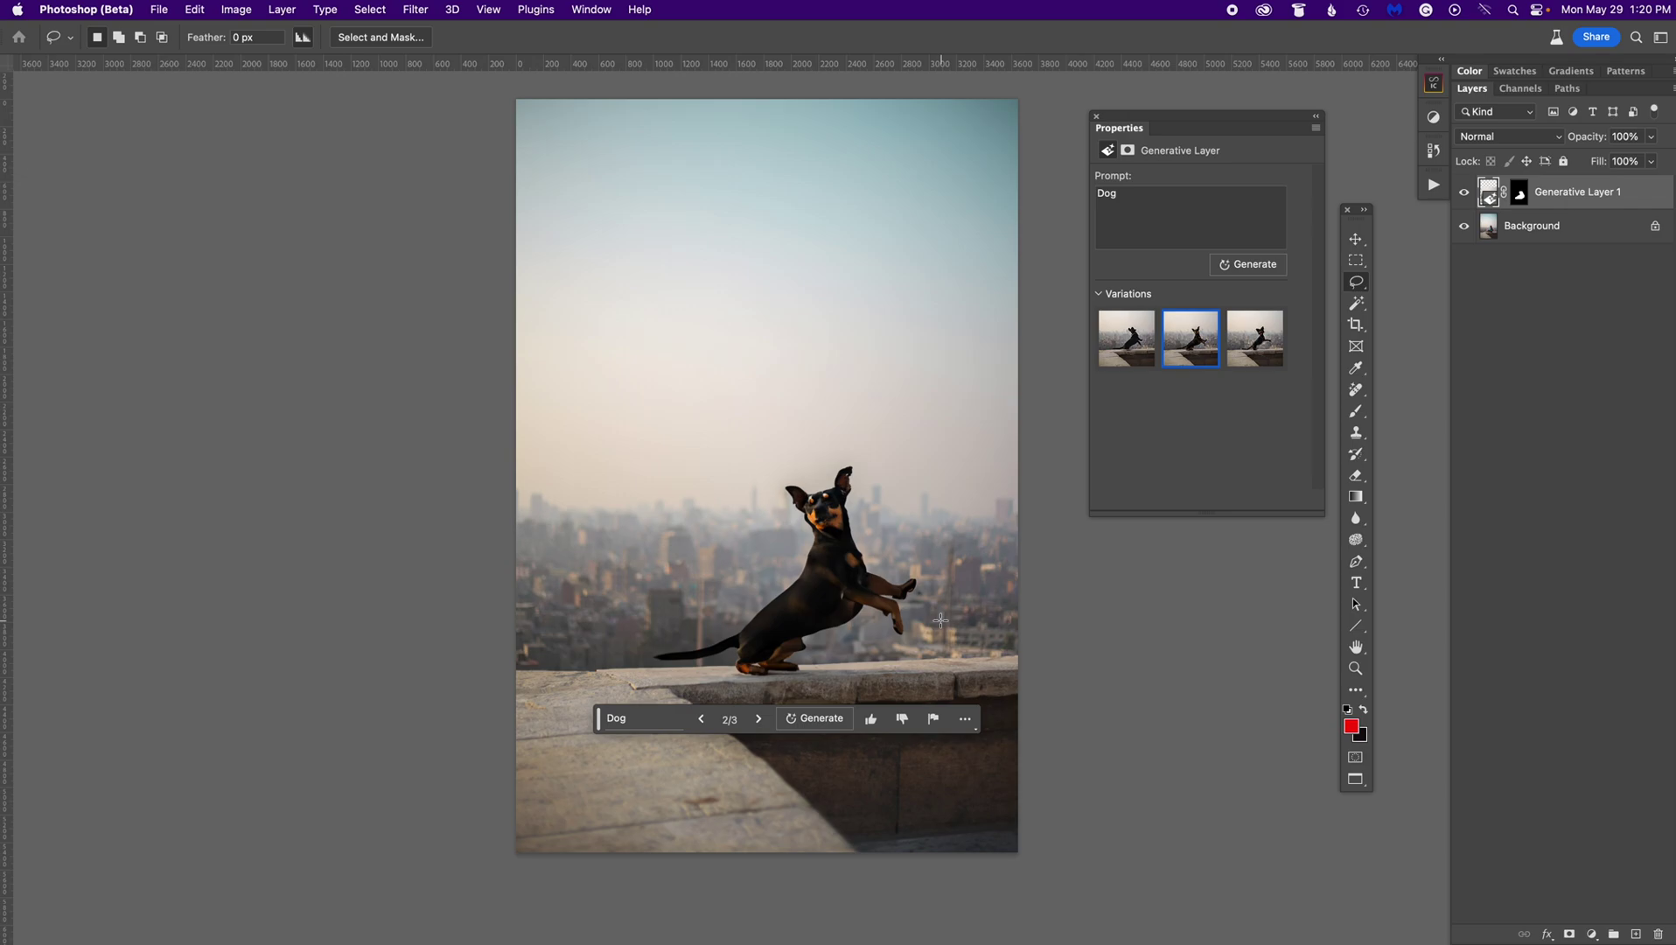
left_click(1465, 193)
left_click(1465, 194)
left_click(1260, 272)
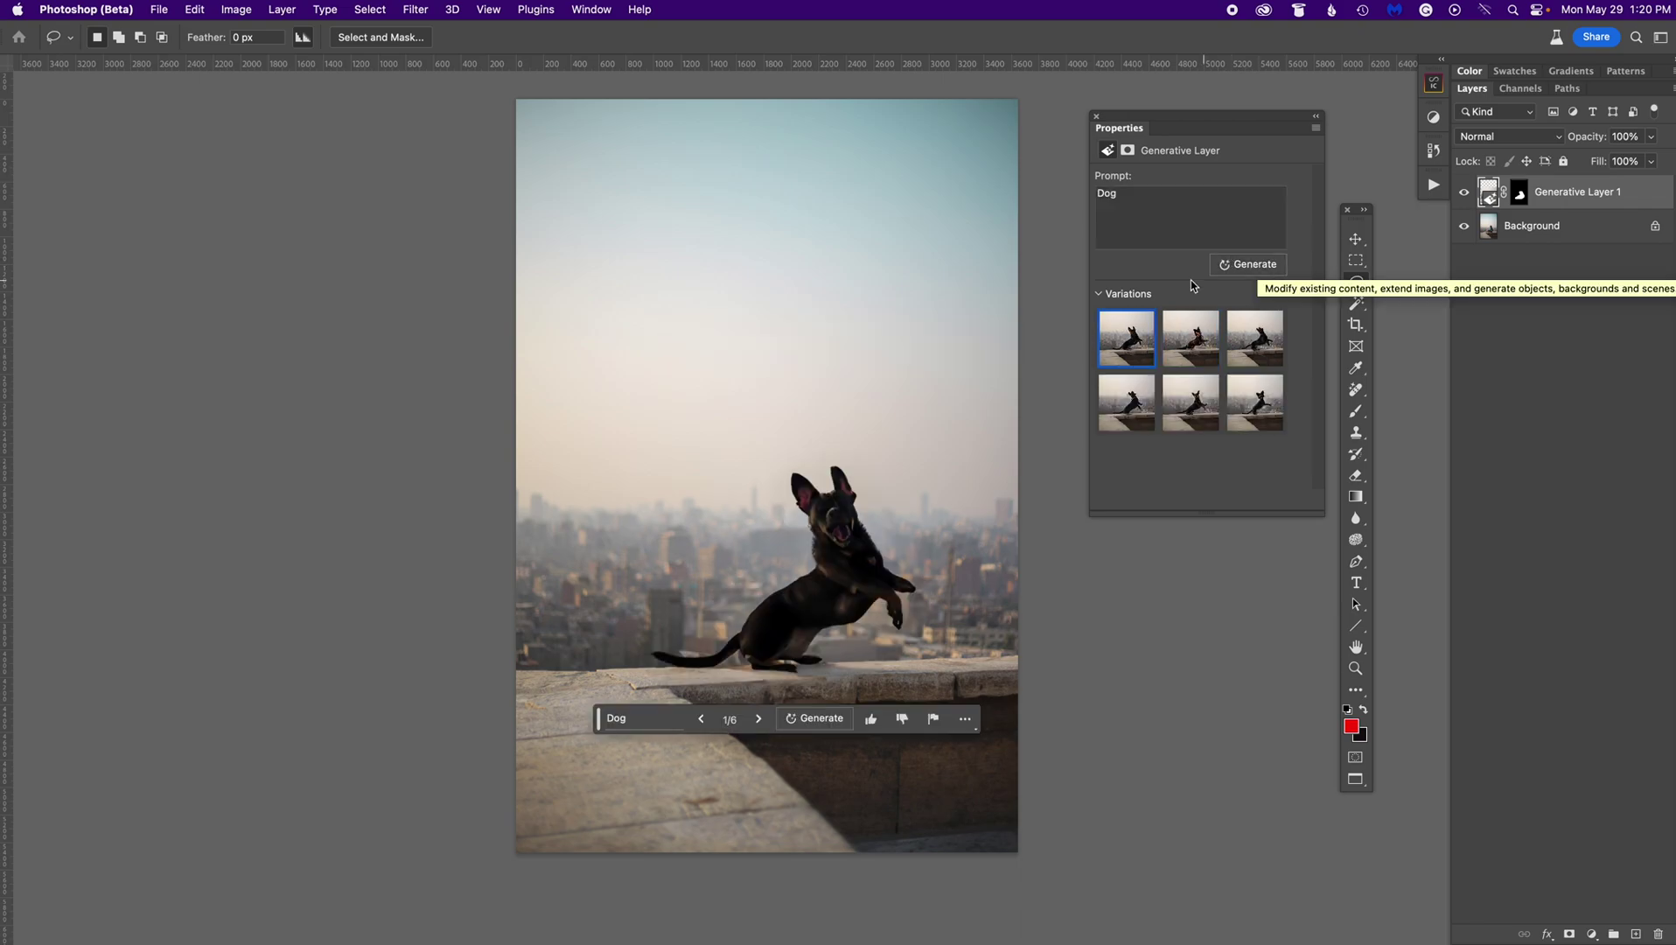
Step: Browse the six dog variations, settle on the first, and toggle it to compare with the woman
left_click(1193, 346)
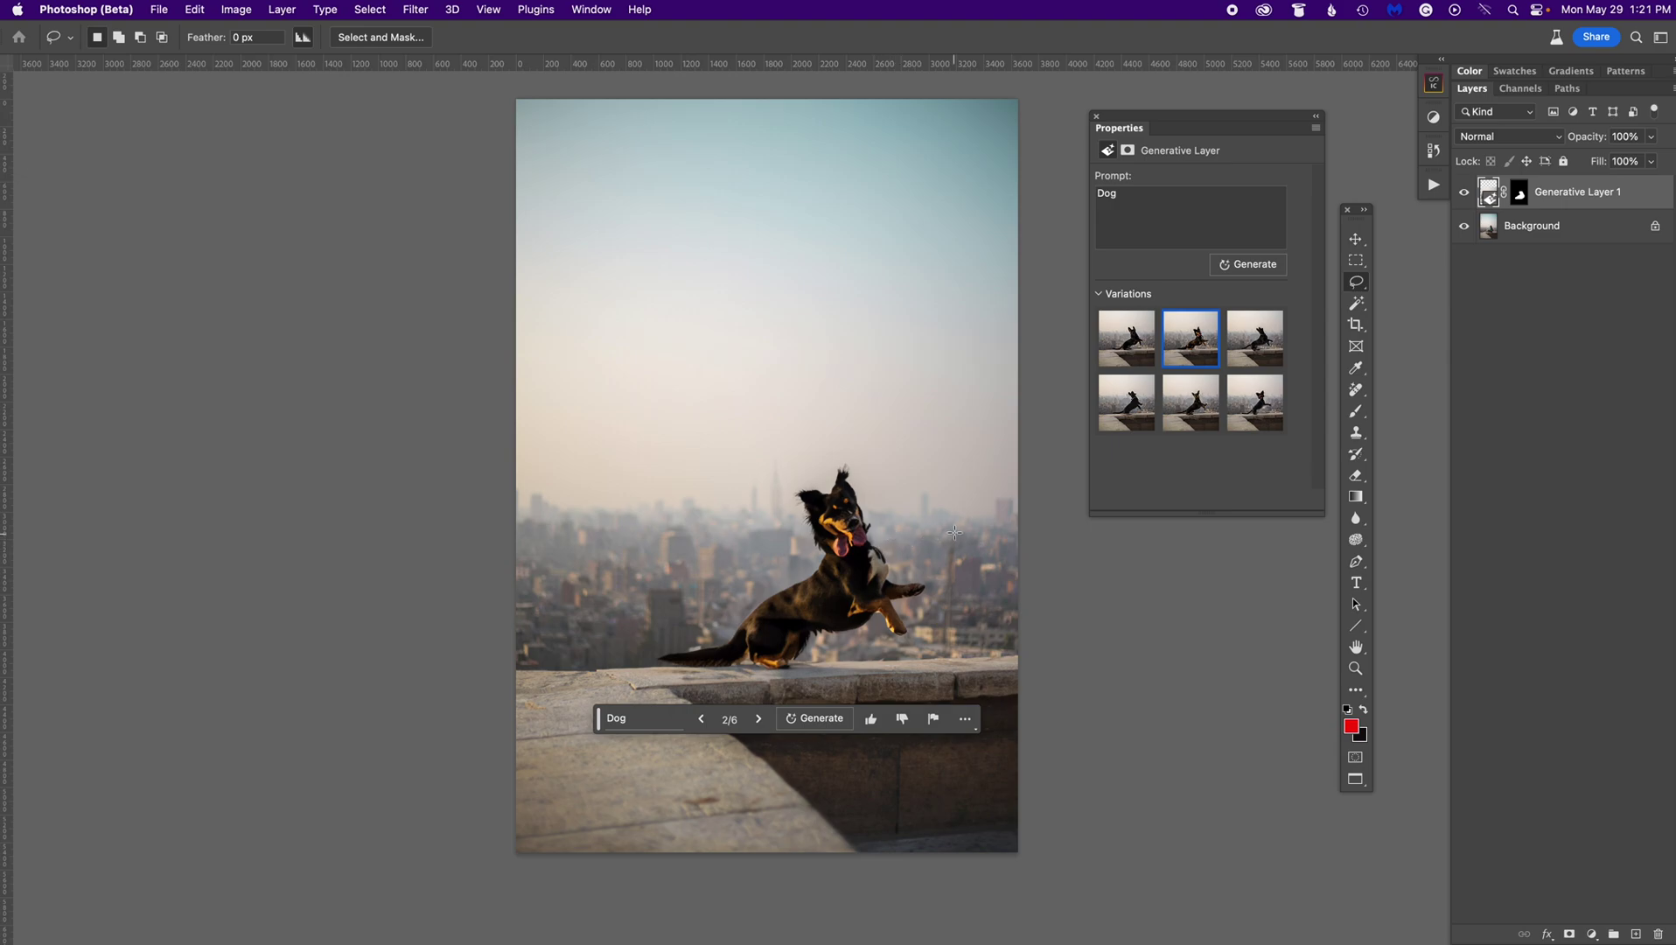
left_click(1252, 346)
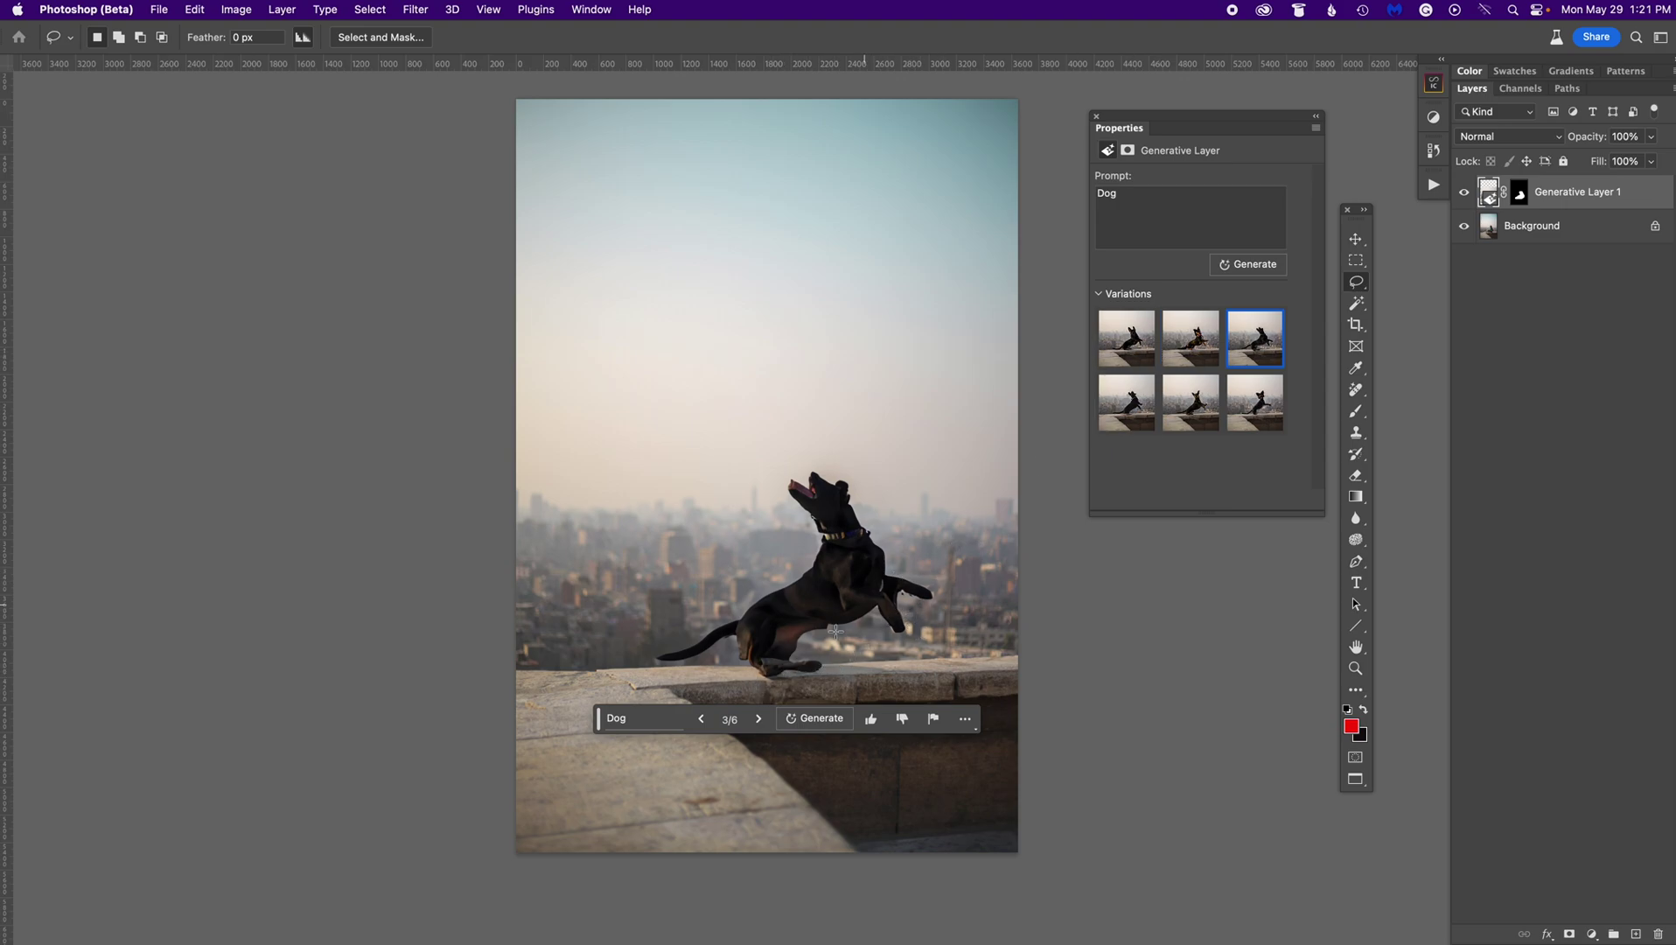
left_click(1128, 338)
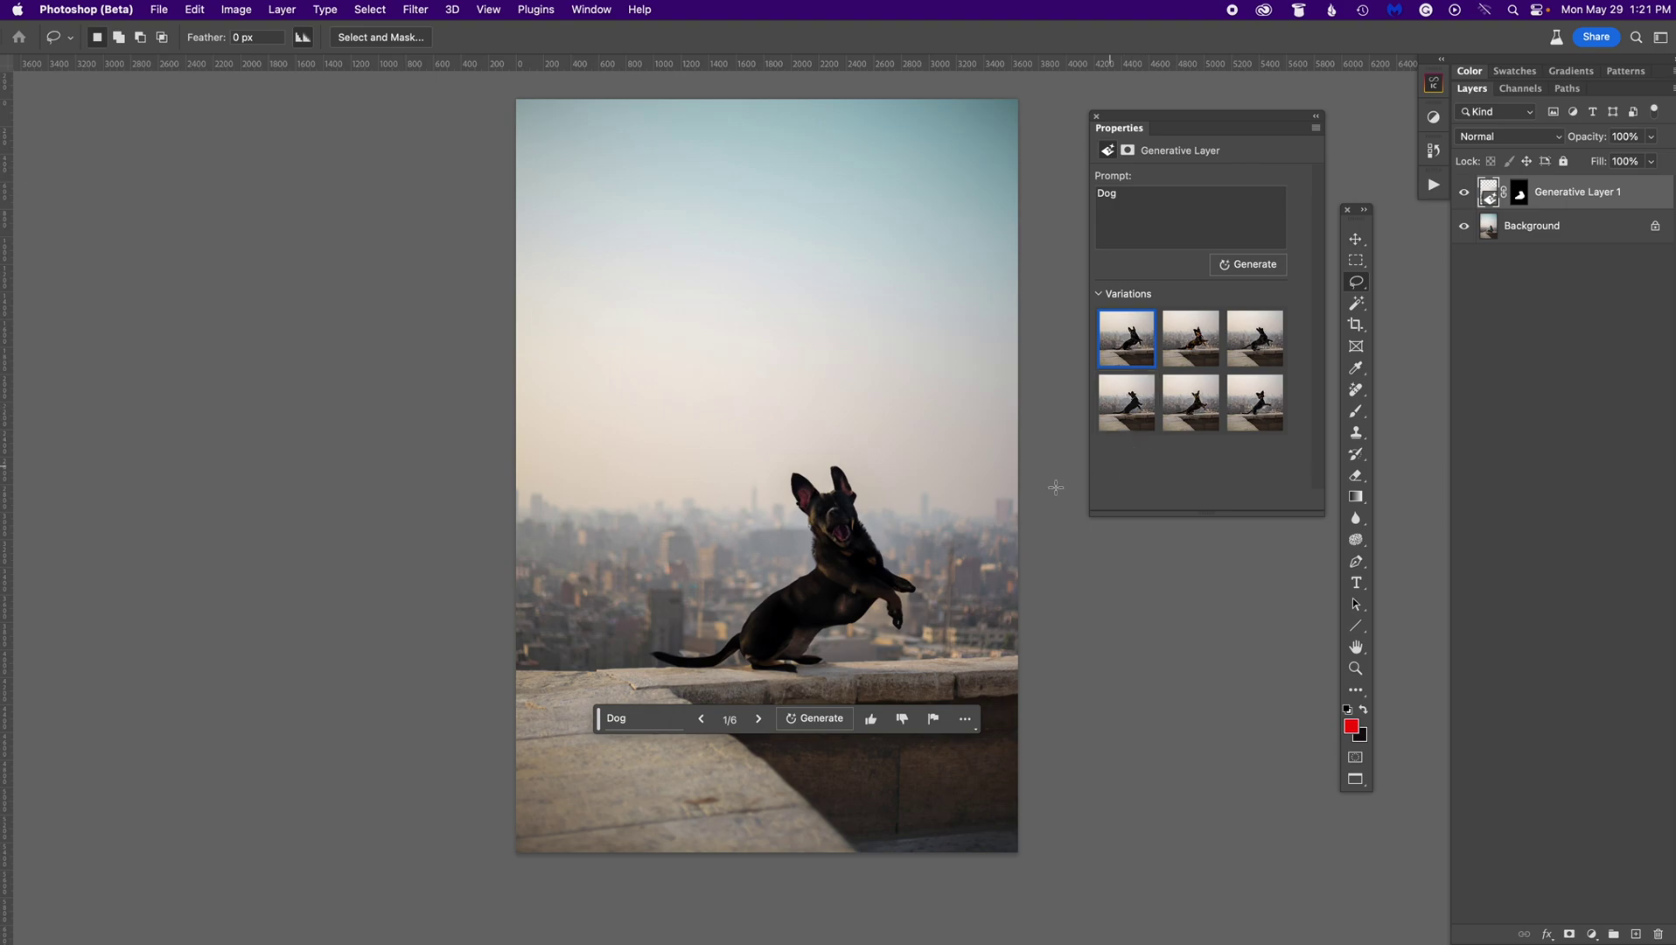
mouse_move(1136, 335)
left_click(1464, 196)
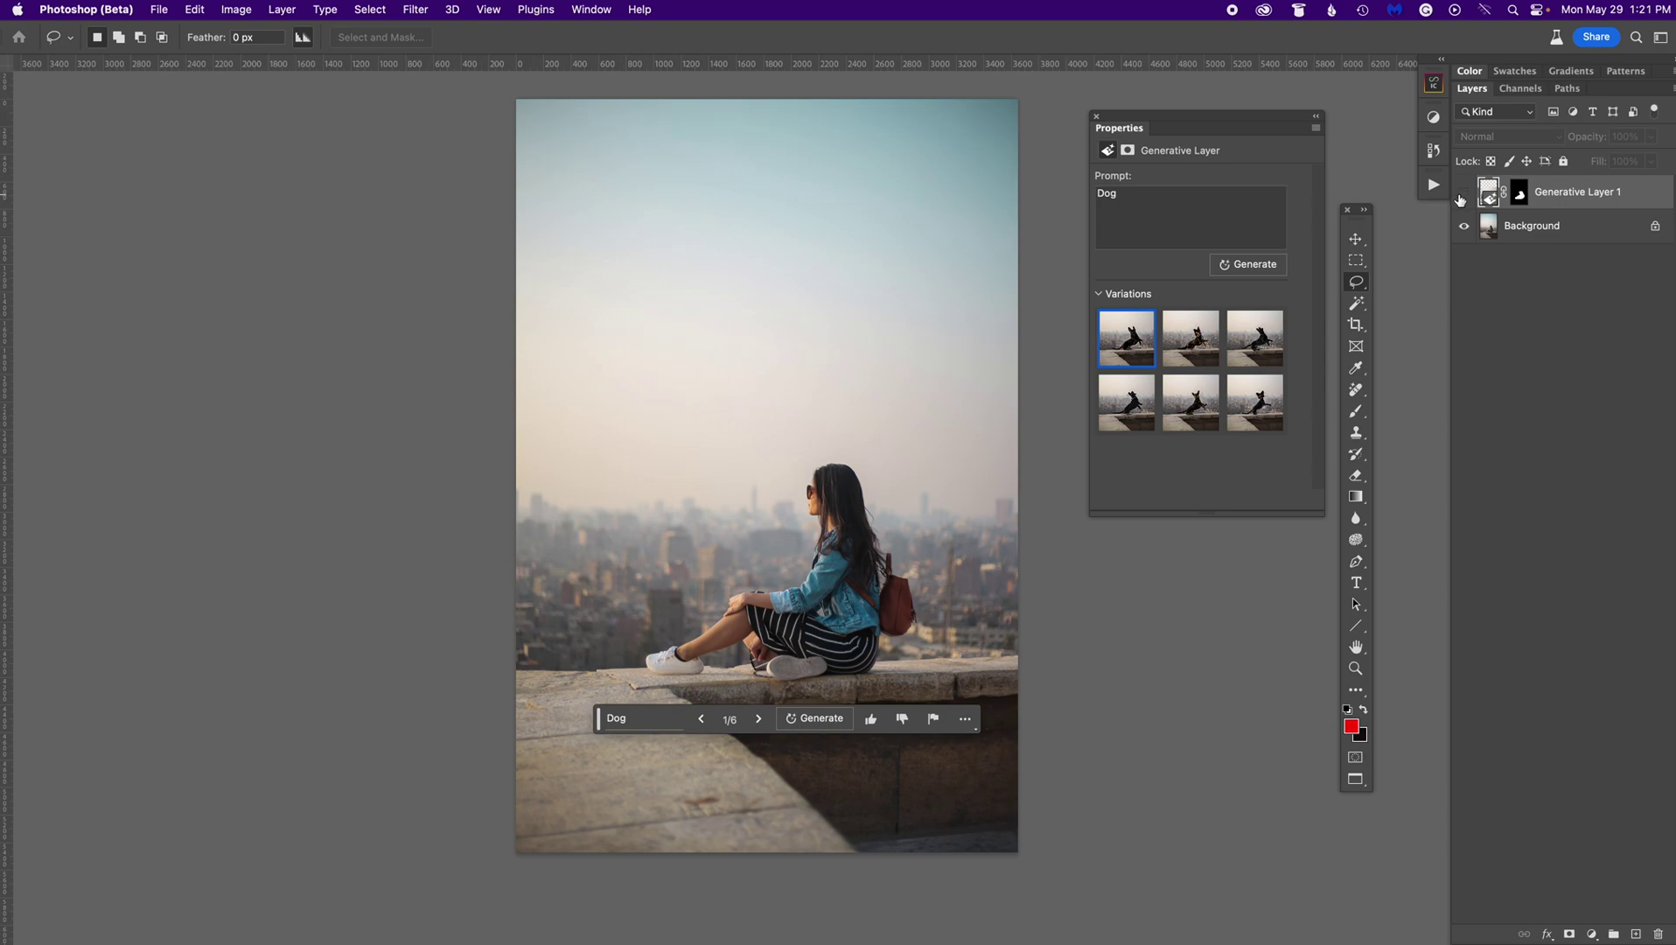
left_click(1462, 194)
left_click(1462, 195)
Step: Restore the dog, then bring the lakeside dock photo forward and fill the workspace with it
left_click(1461, 195)
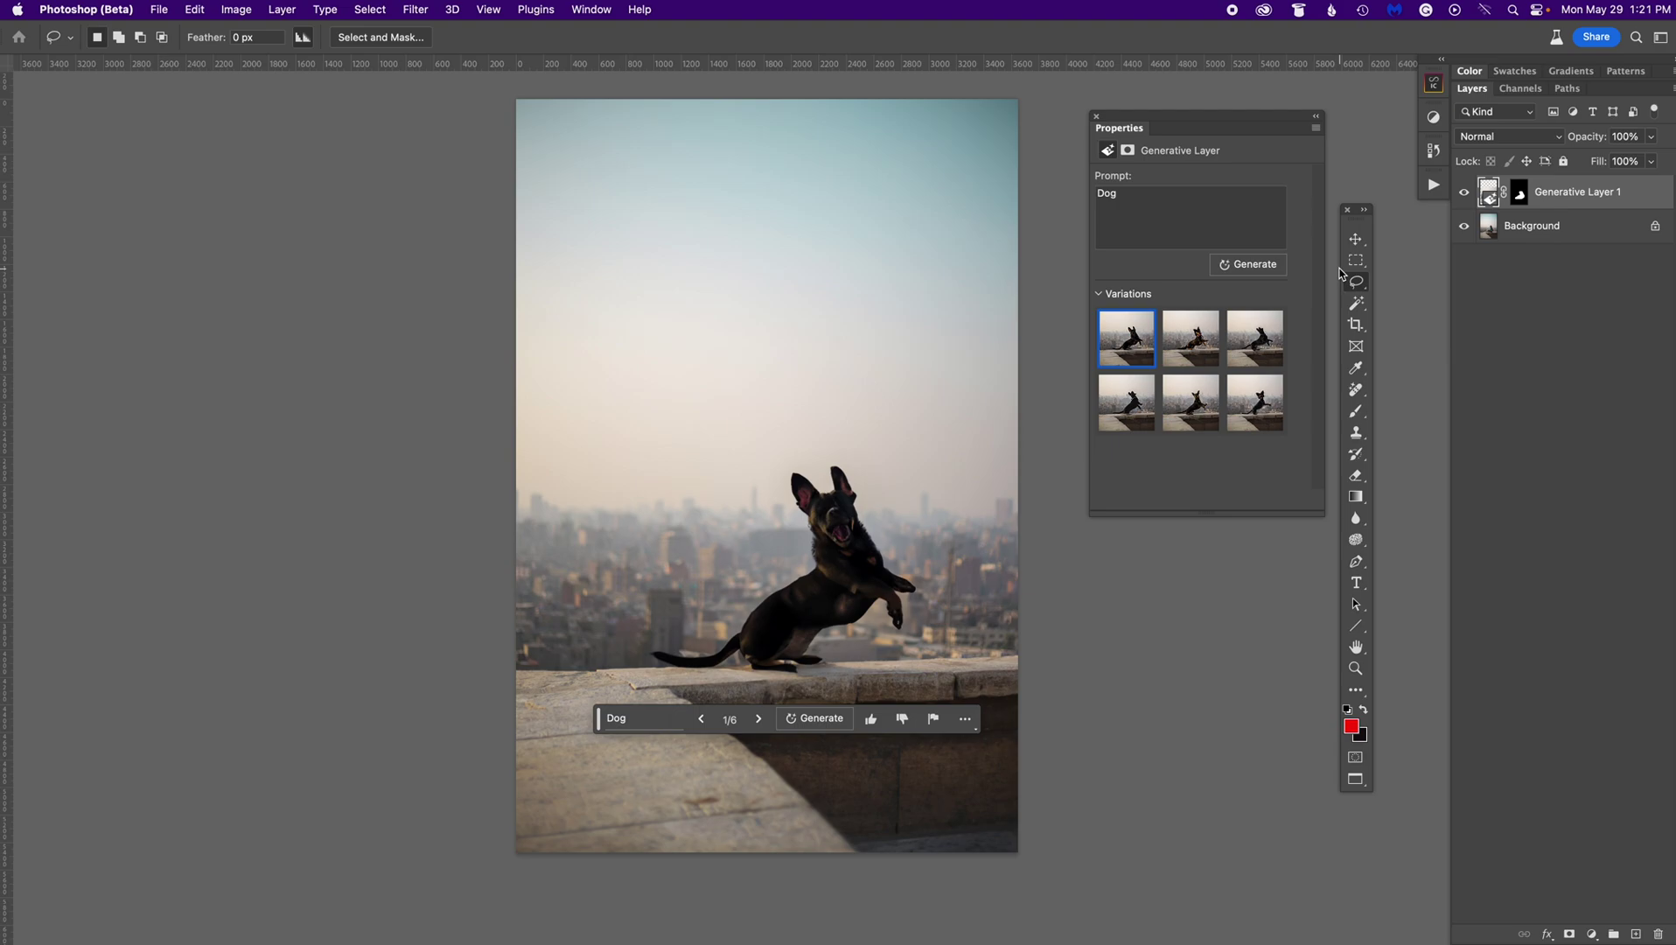
key("f")
key("f")
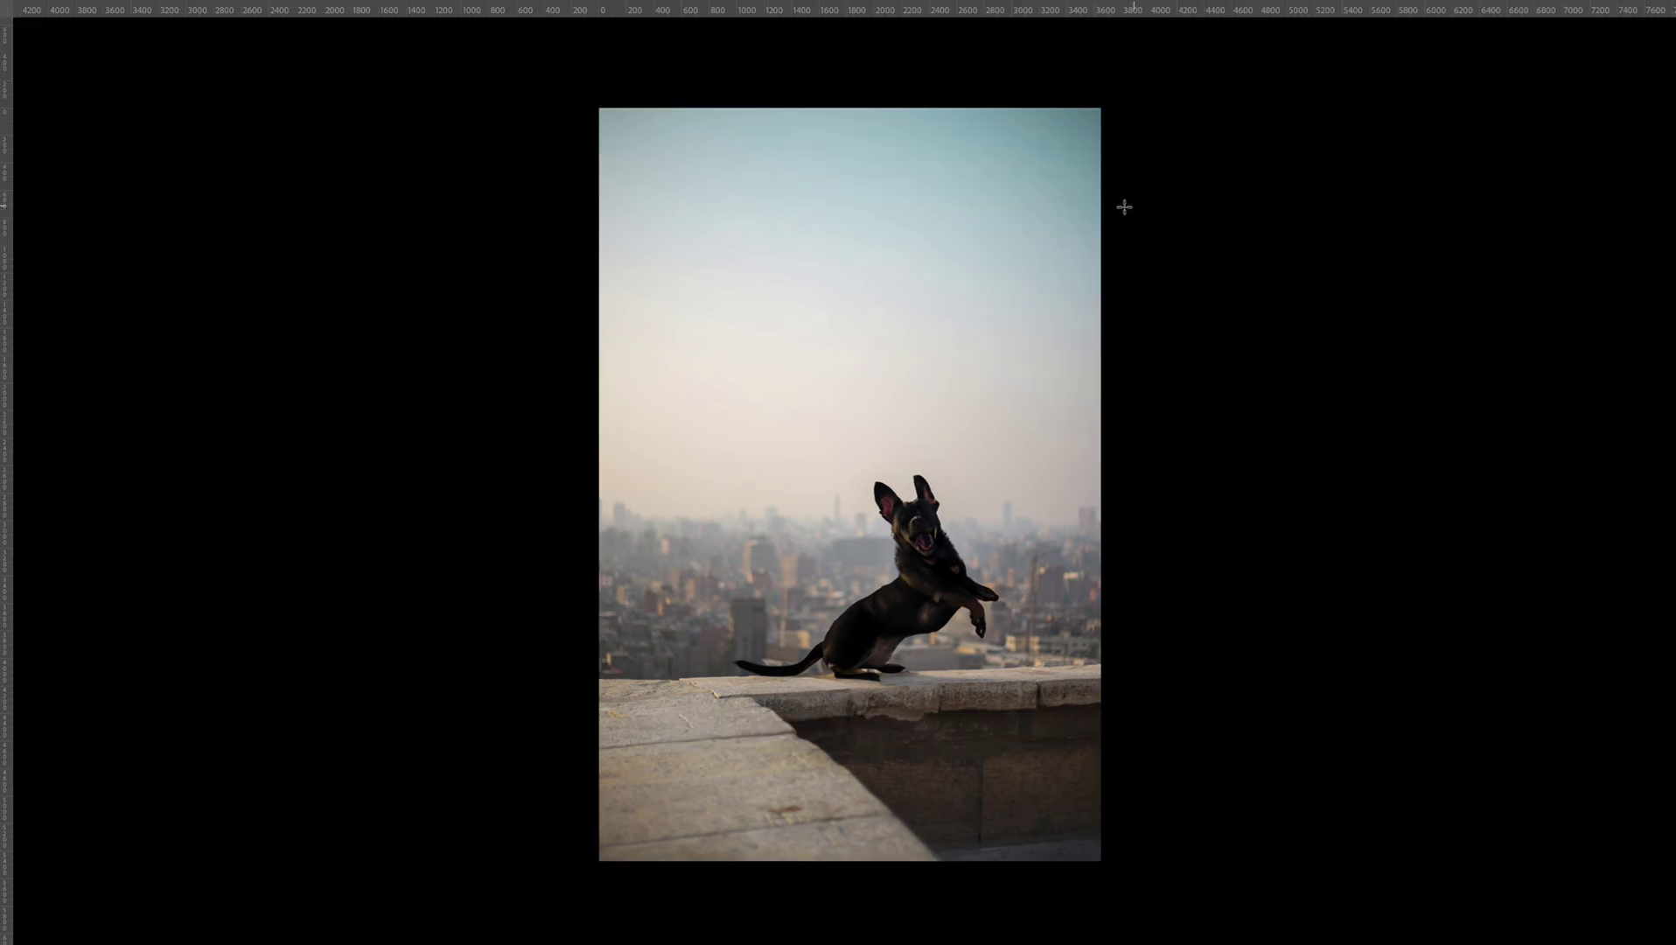
key("super+minus")
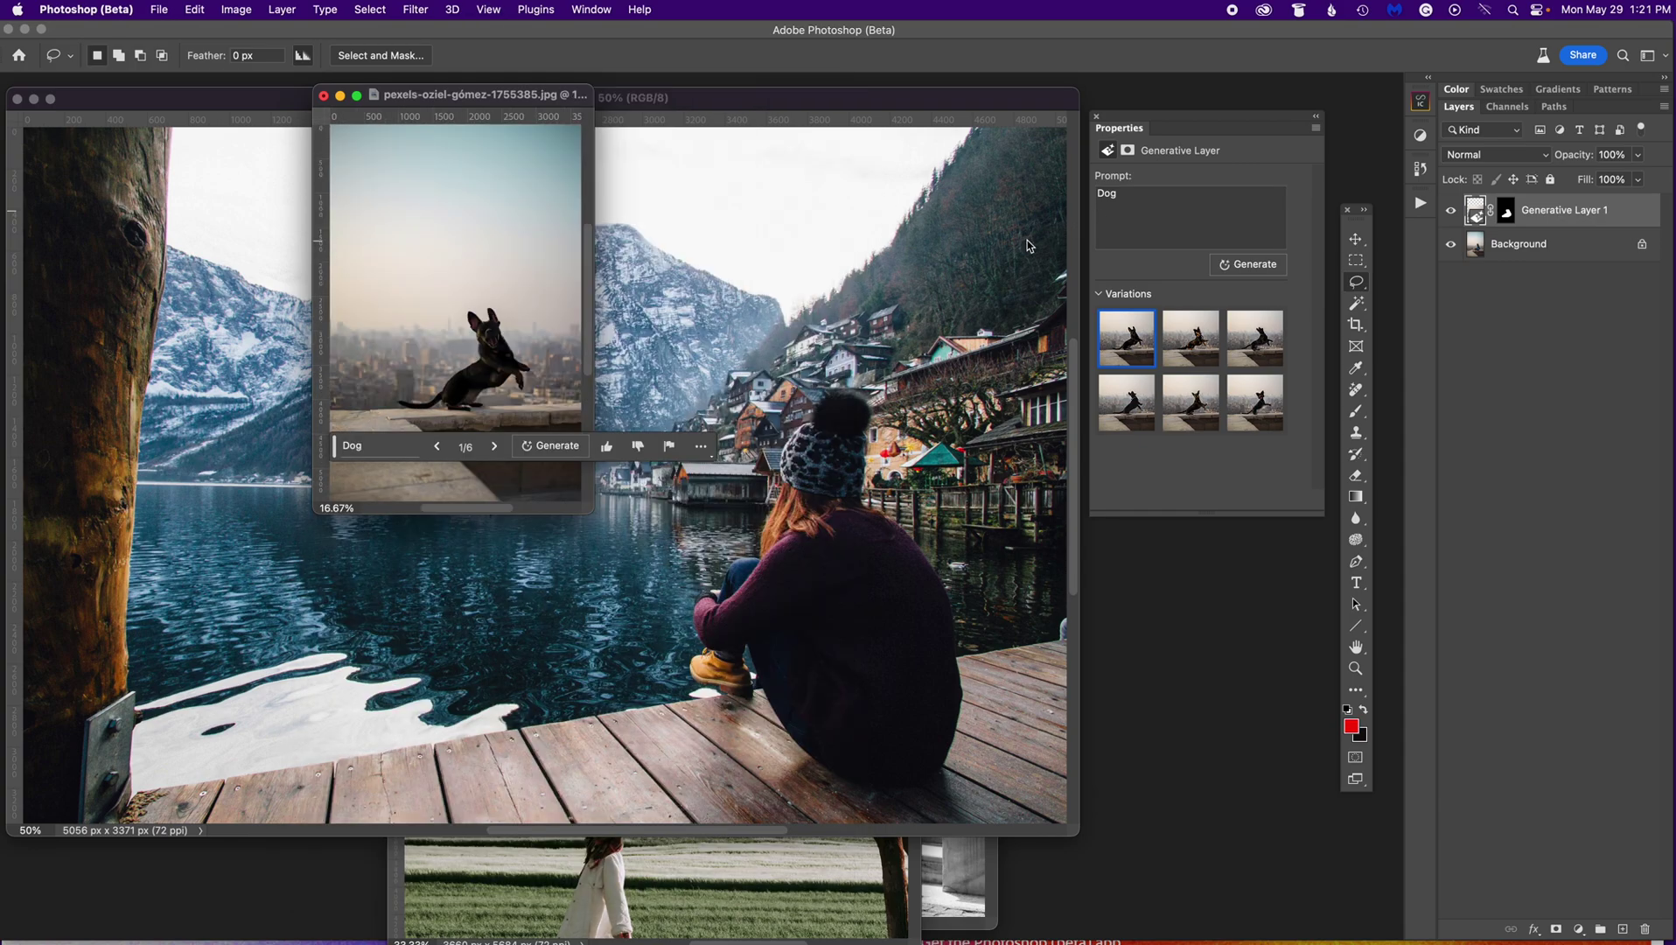
mouse_move(787, 101)
left_mouse_down()
mouse_move(877, 106)
mouse_move(818, 106)
left_mouse_up()
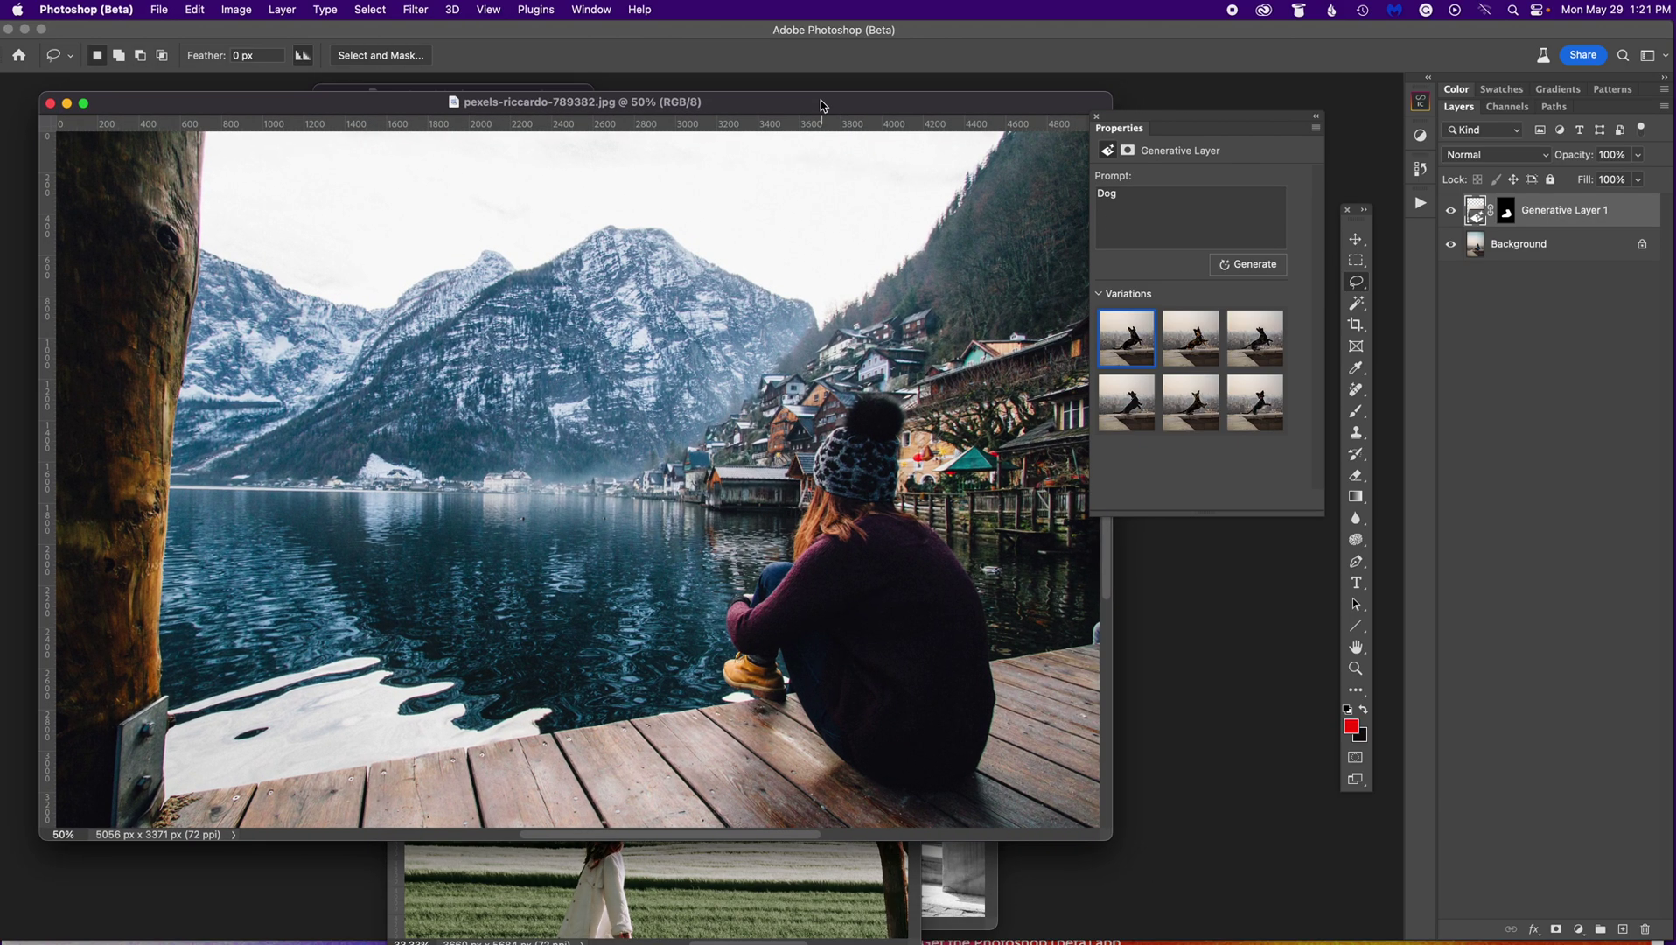
left_click_drag(936, 113, 851, 110)
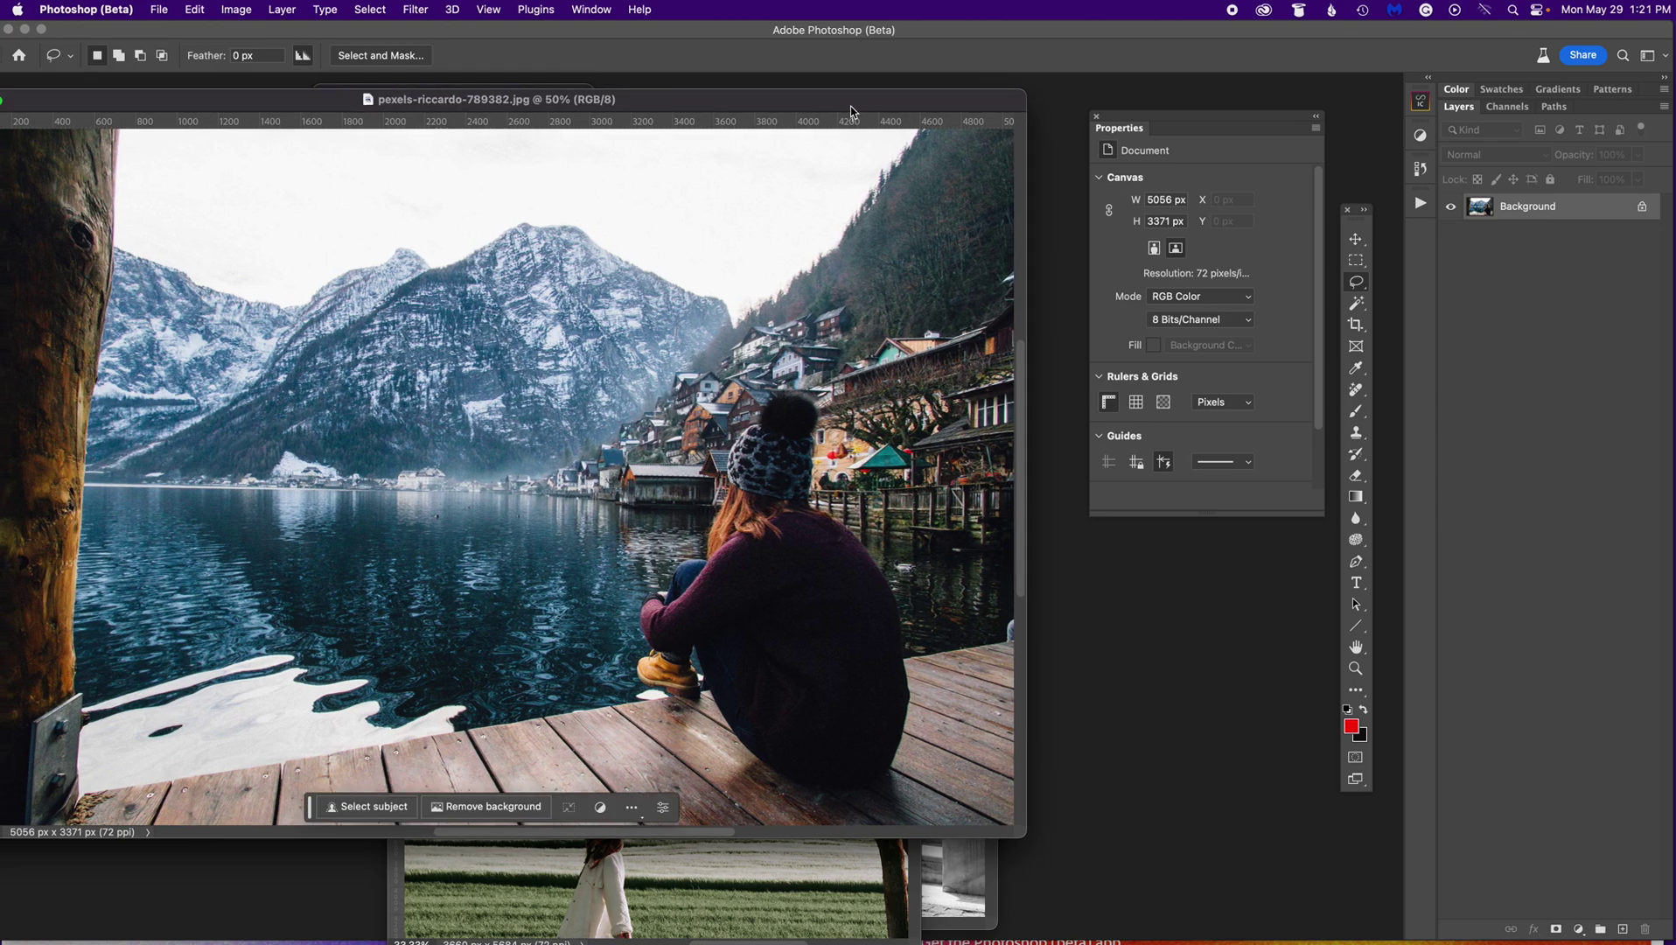
key("f")
left_click_drag(927, 387, 647, 345)
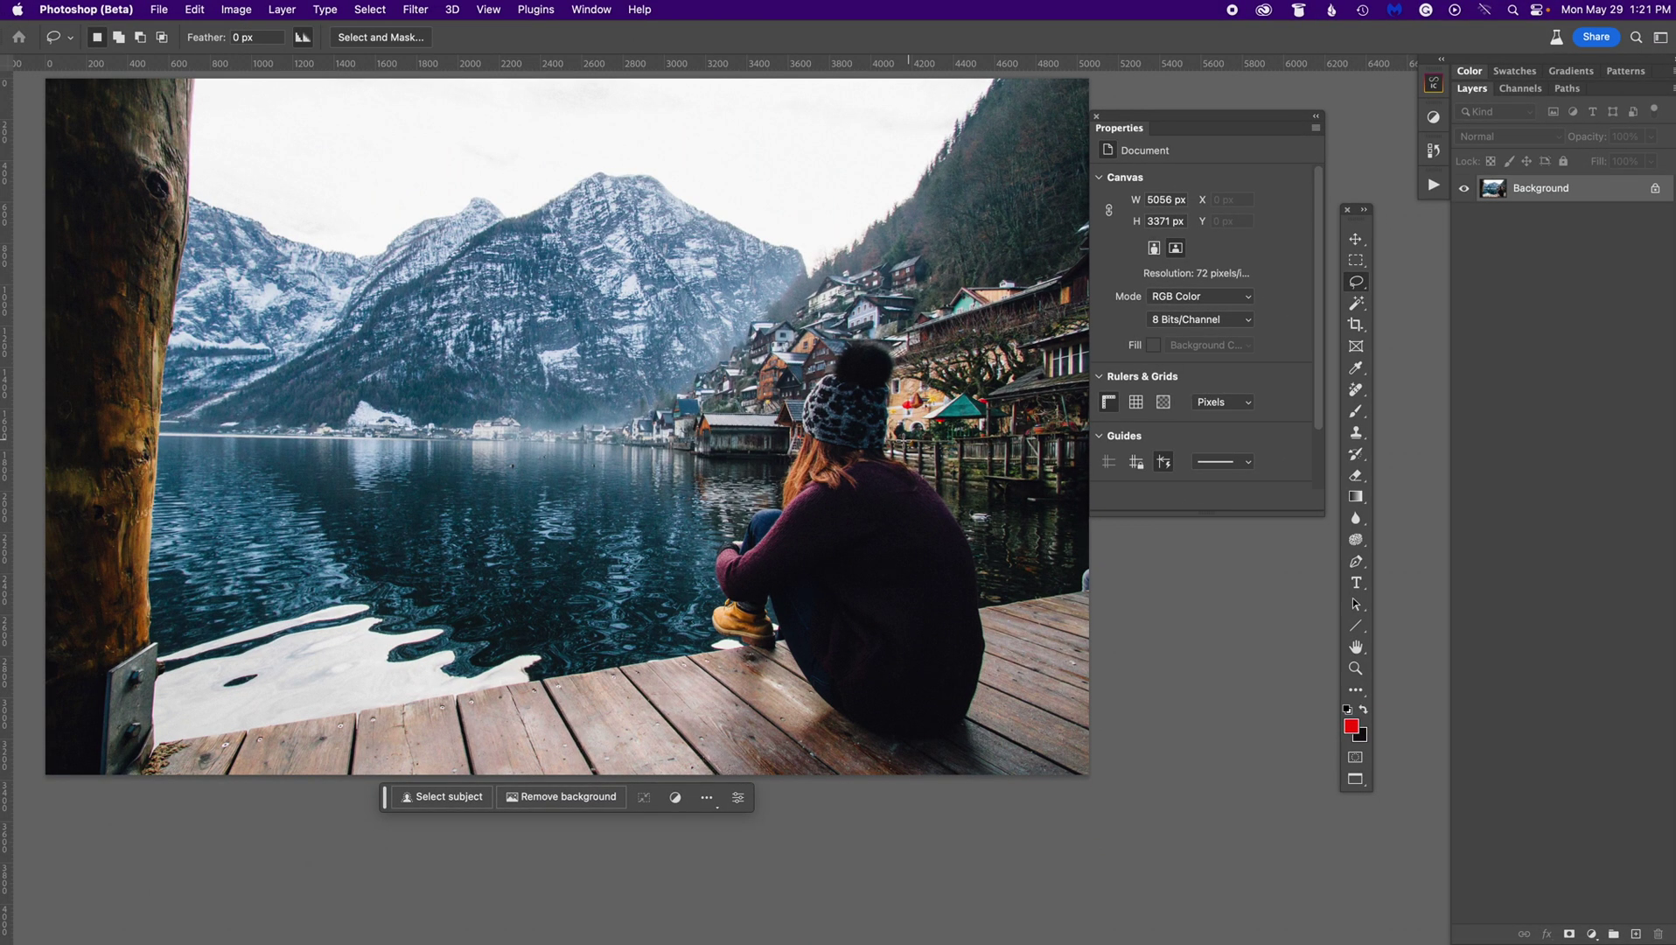
Step: Draw a freehand lasso outline around the woman seated on the dock
mouse_move(902, 440)
left_mouse_down()
mouse_move(888, 341)
mouse_move(841, 334)
mouse_move(803, 371)
mouse_move(761, 502)
mouse_move(708, 536)
mouse_move(704, 638)
mouse_move(754, 661)
mouse_move(831, 751)
mouse_move(888, 766)
mouse_move(1029, 753)
mouse_move(1016, 697)
left_mouse_up()
mouse_move(1003, 615)
left_mouse_down()
mouse_move(971, 525)
mouse_move(902, 444)
left_mouse_up()
left_click_drag(739, 518, 735, 525)
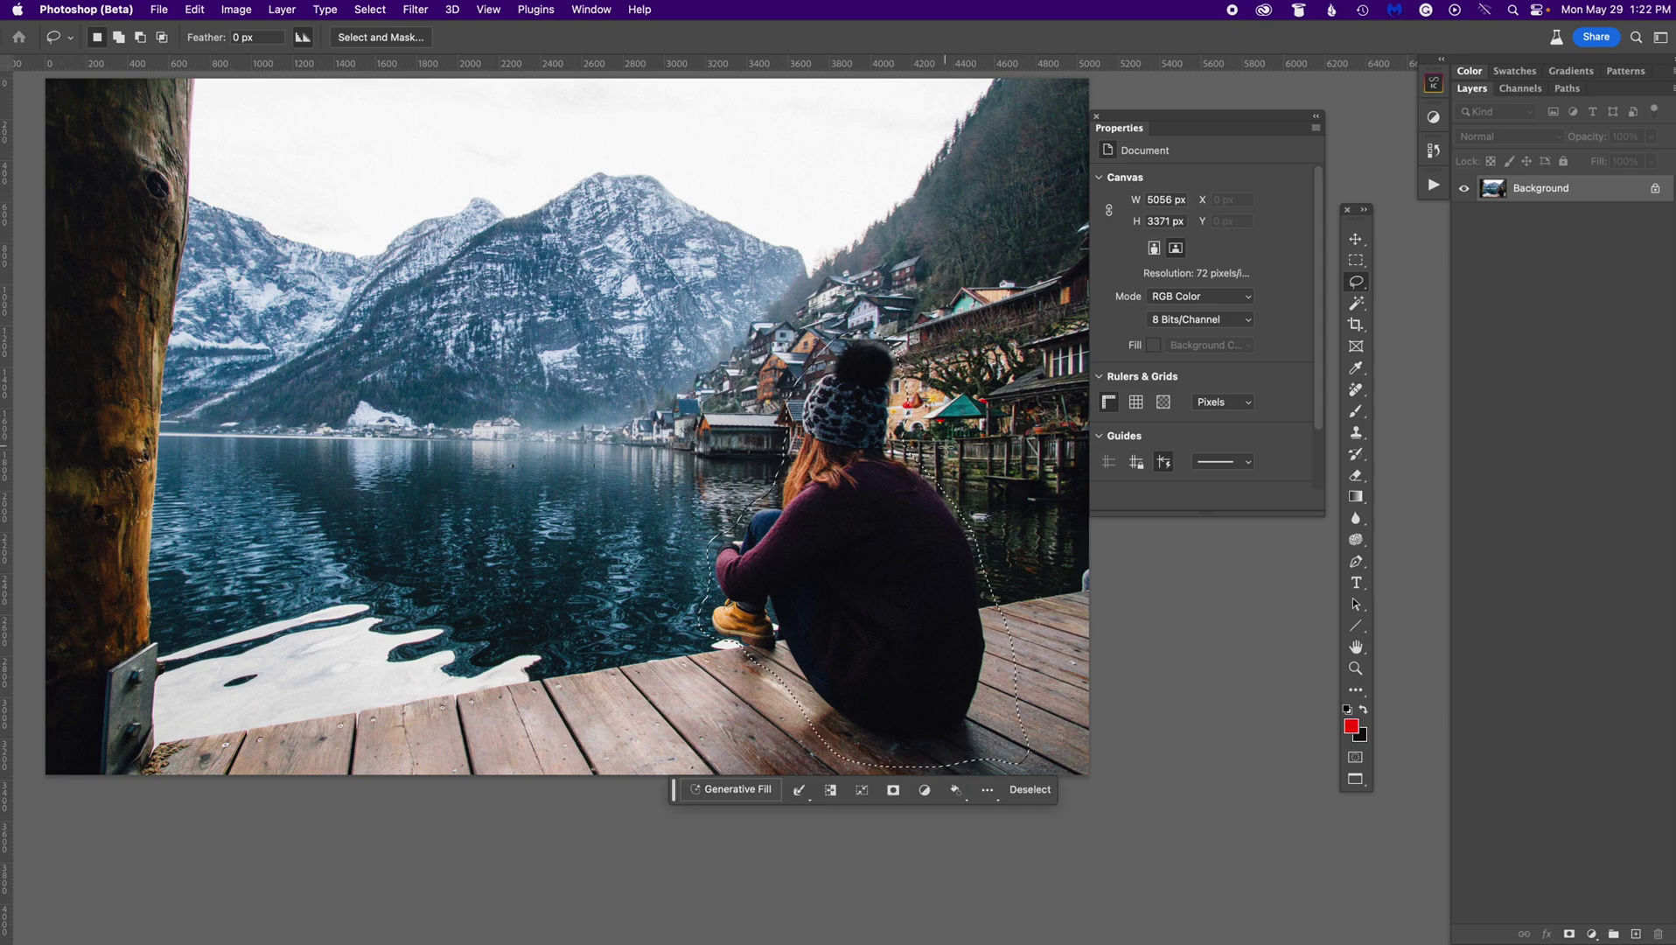
Step: Start a Generative Fill on the selection and enter the prompt 'Man'
left_click(744, 797)
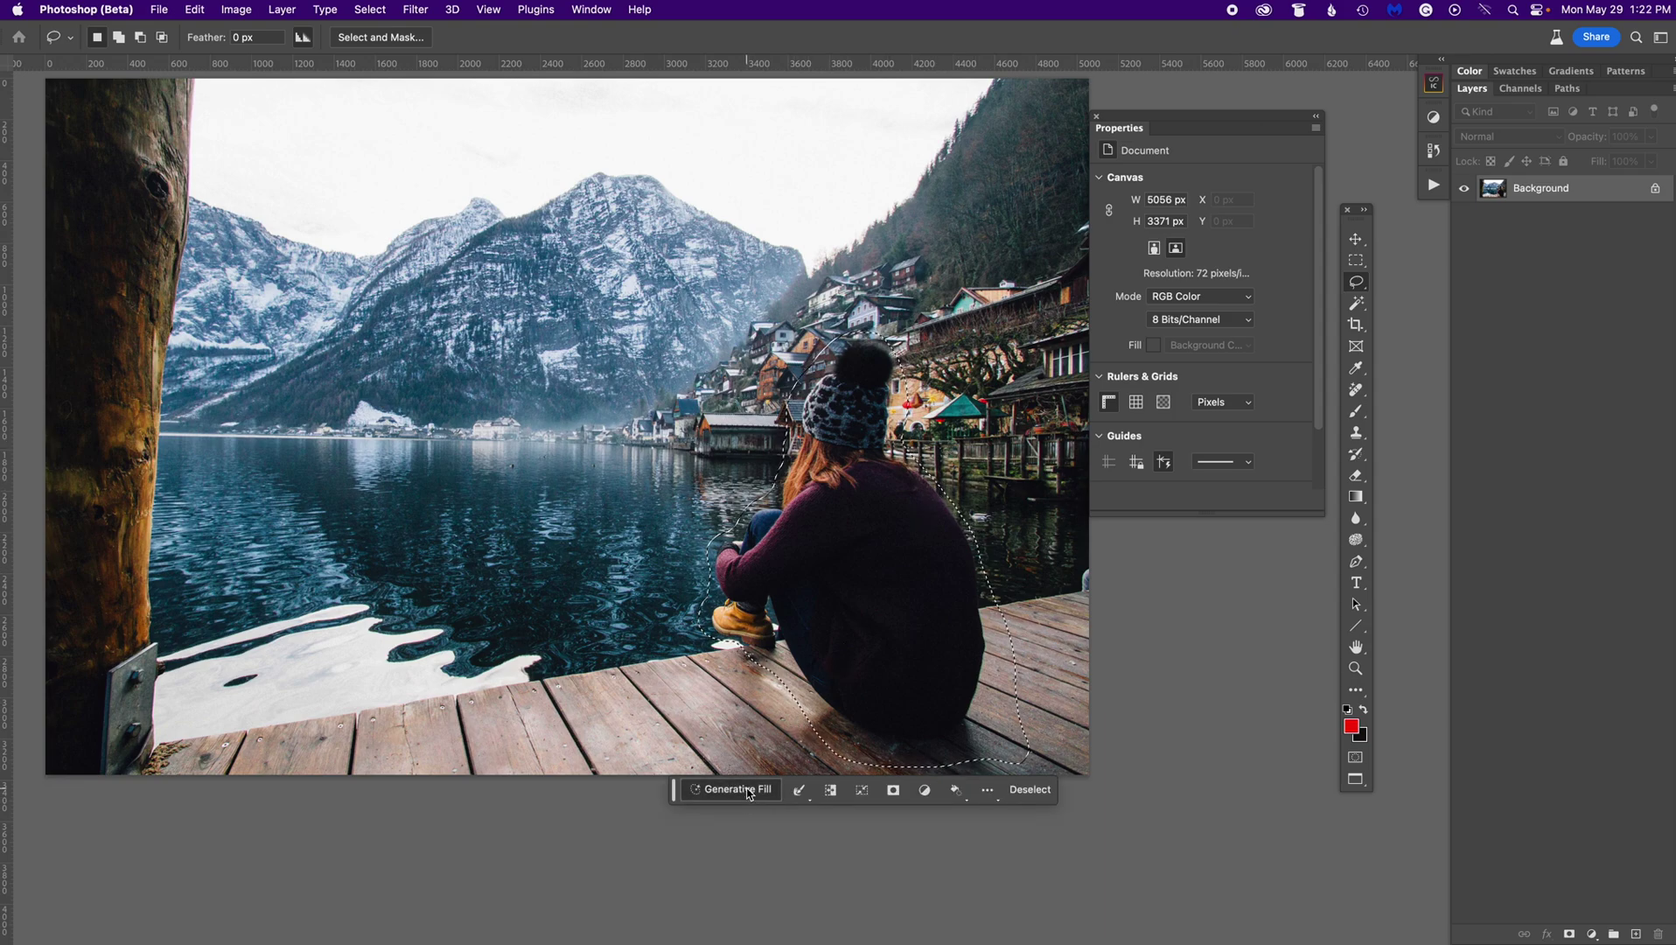
left_click_drag(668, 798, 670, 835)
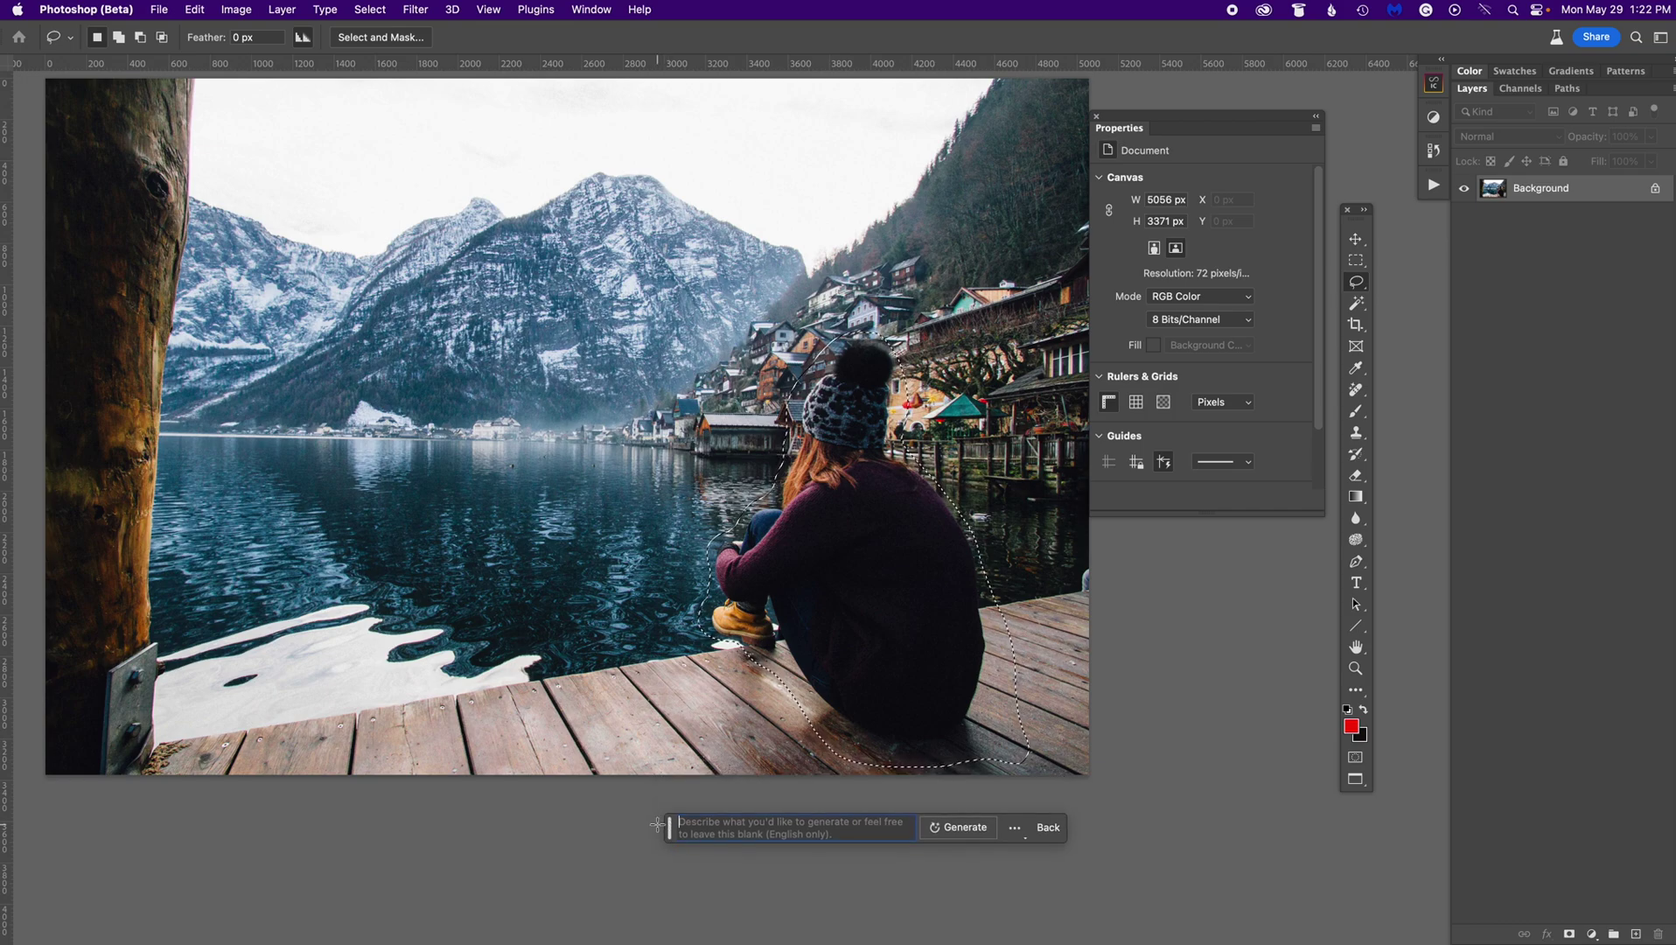
key("a")
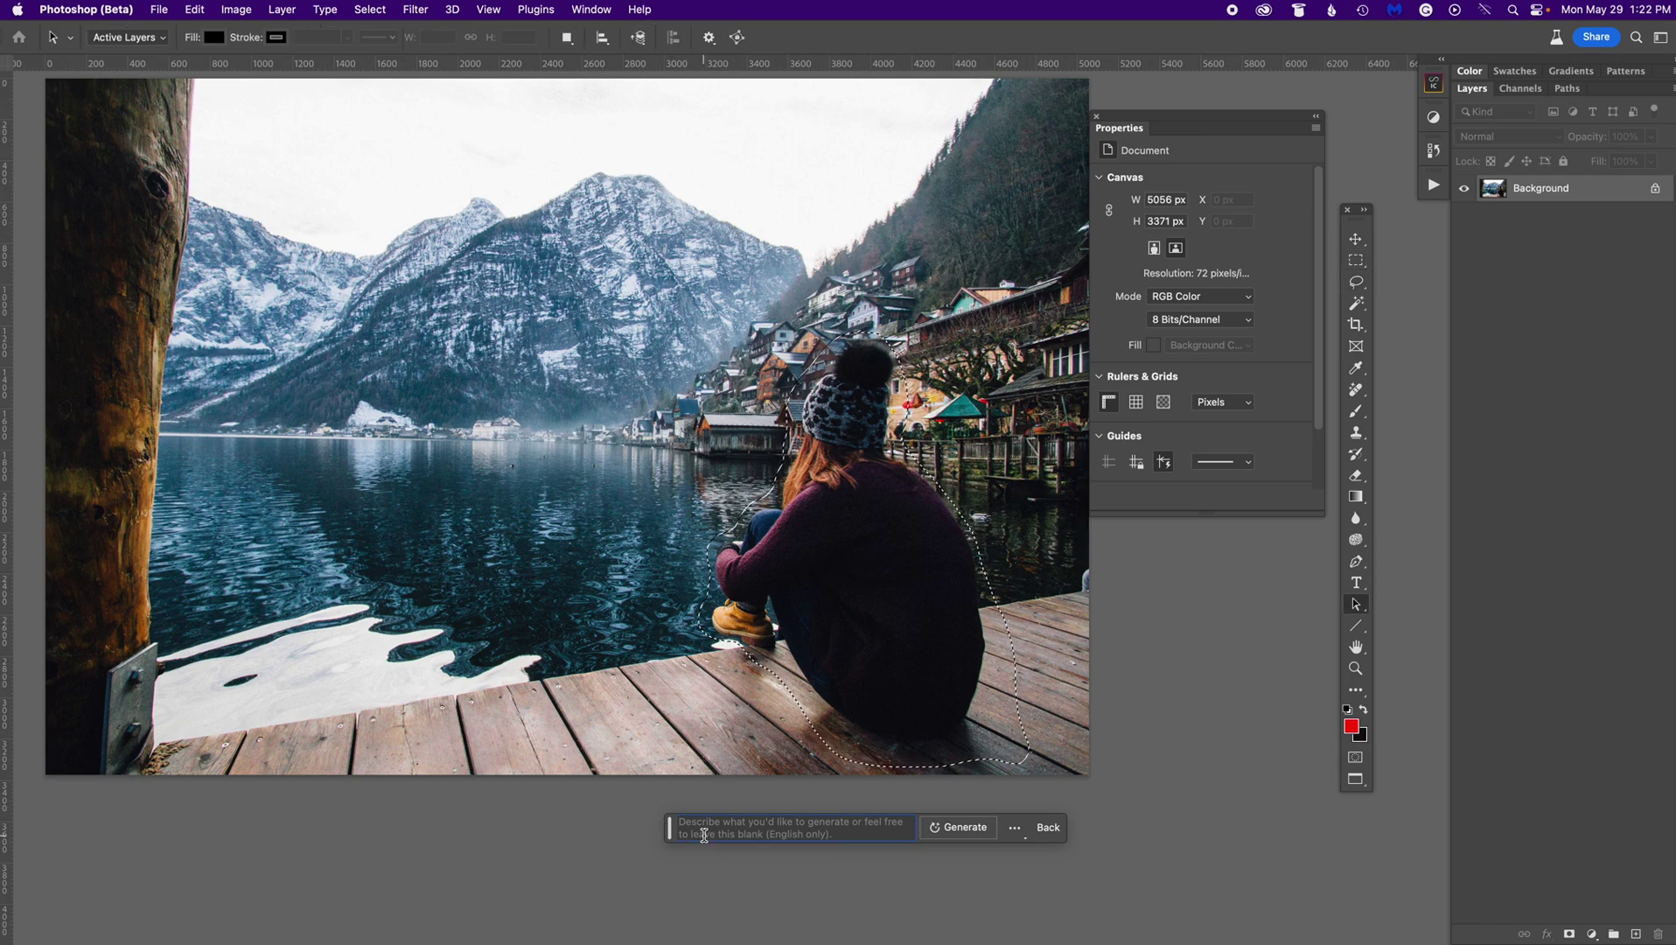
type("Man")
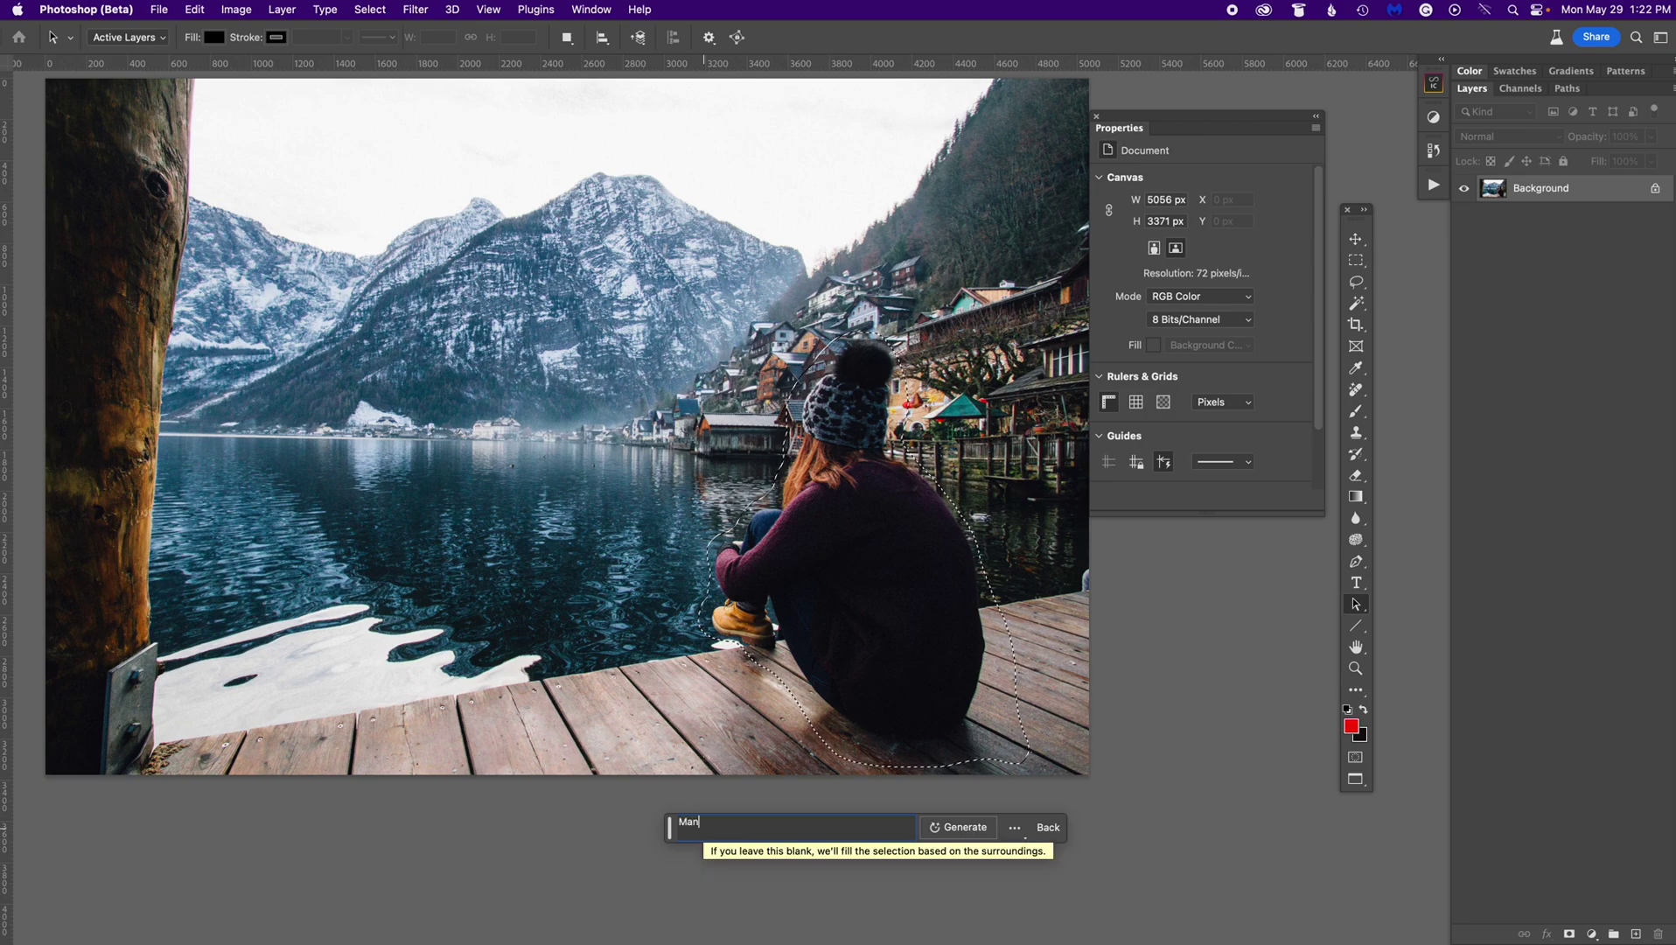
Step: Generate a man from the 'Man' prompt and preview the seated bald and running variations
left_click(959, 827)
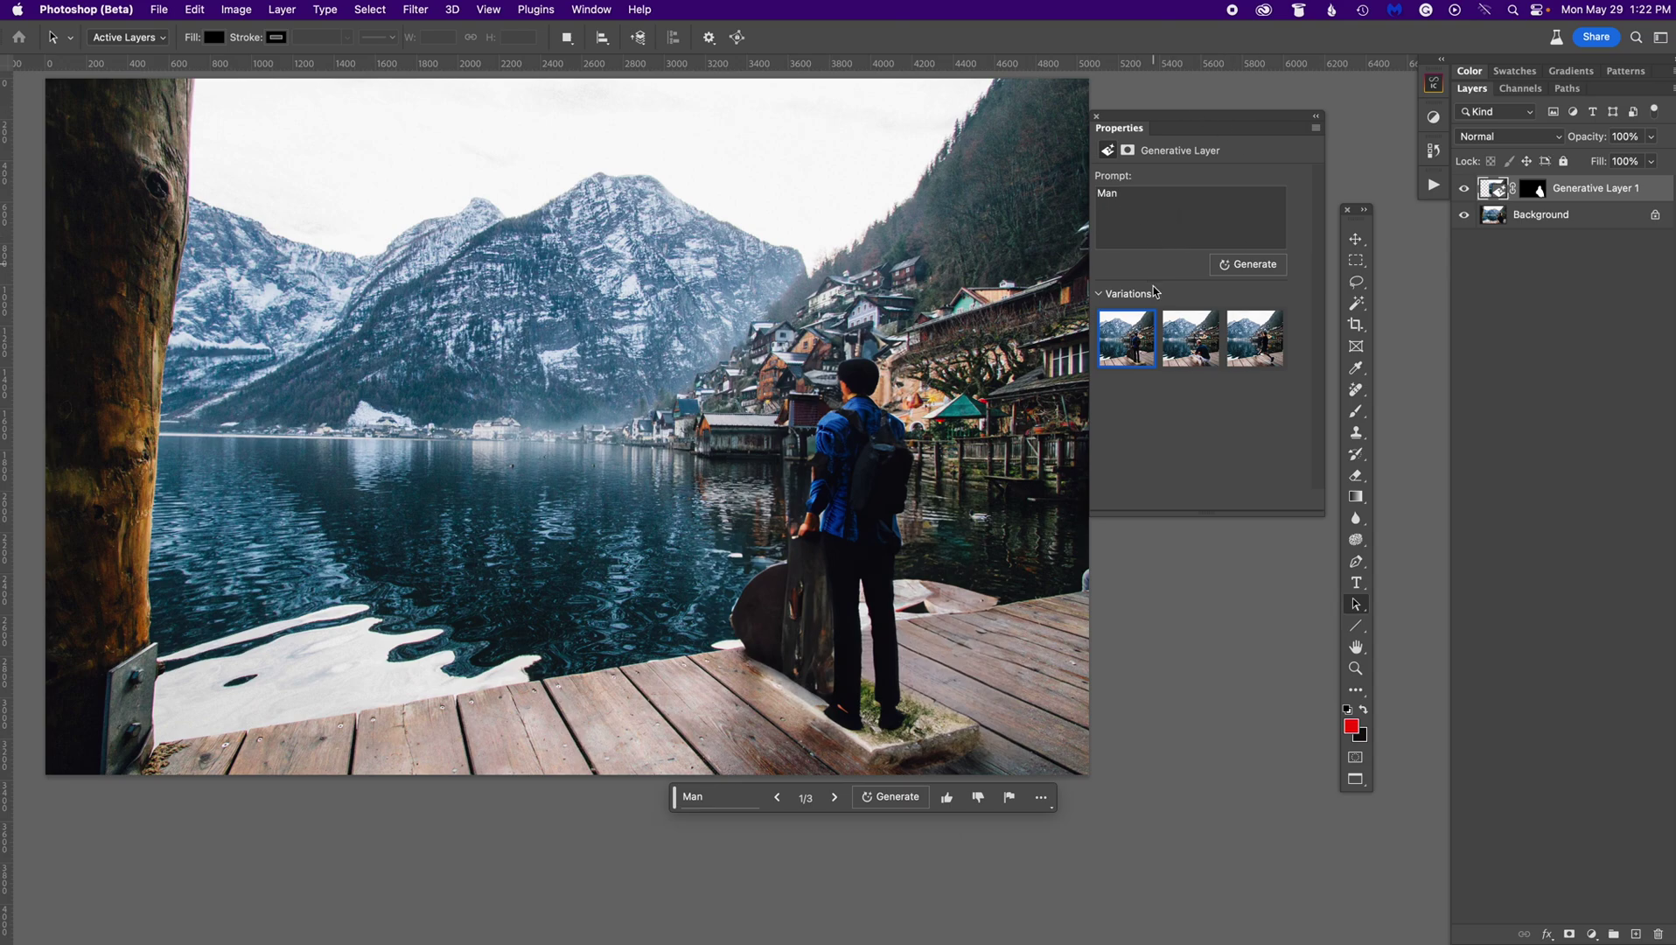
left_click(1190, 343)
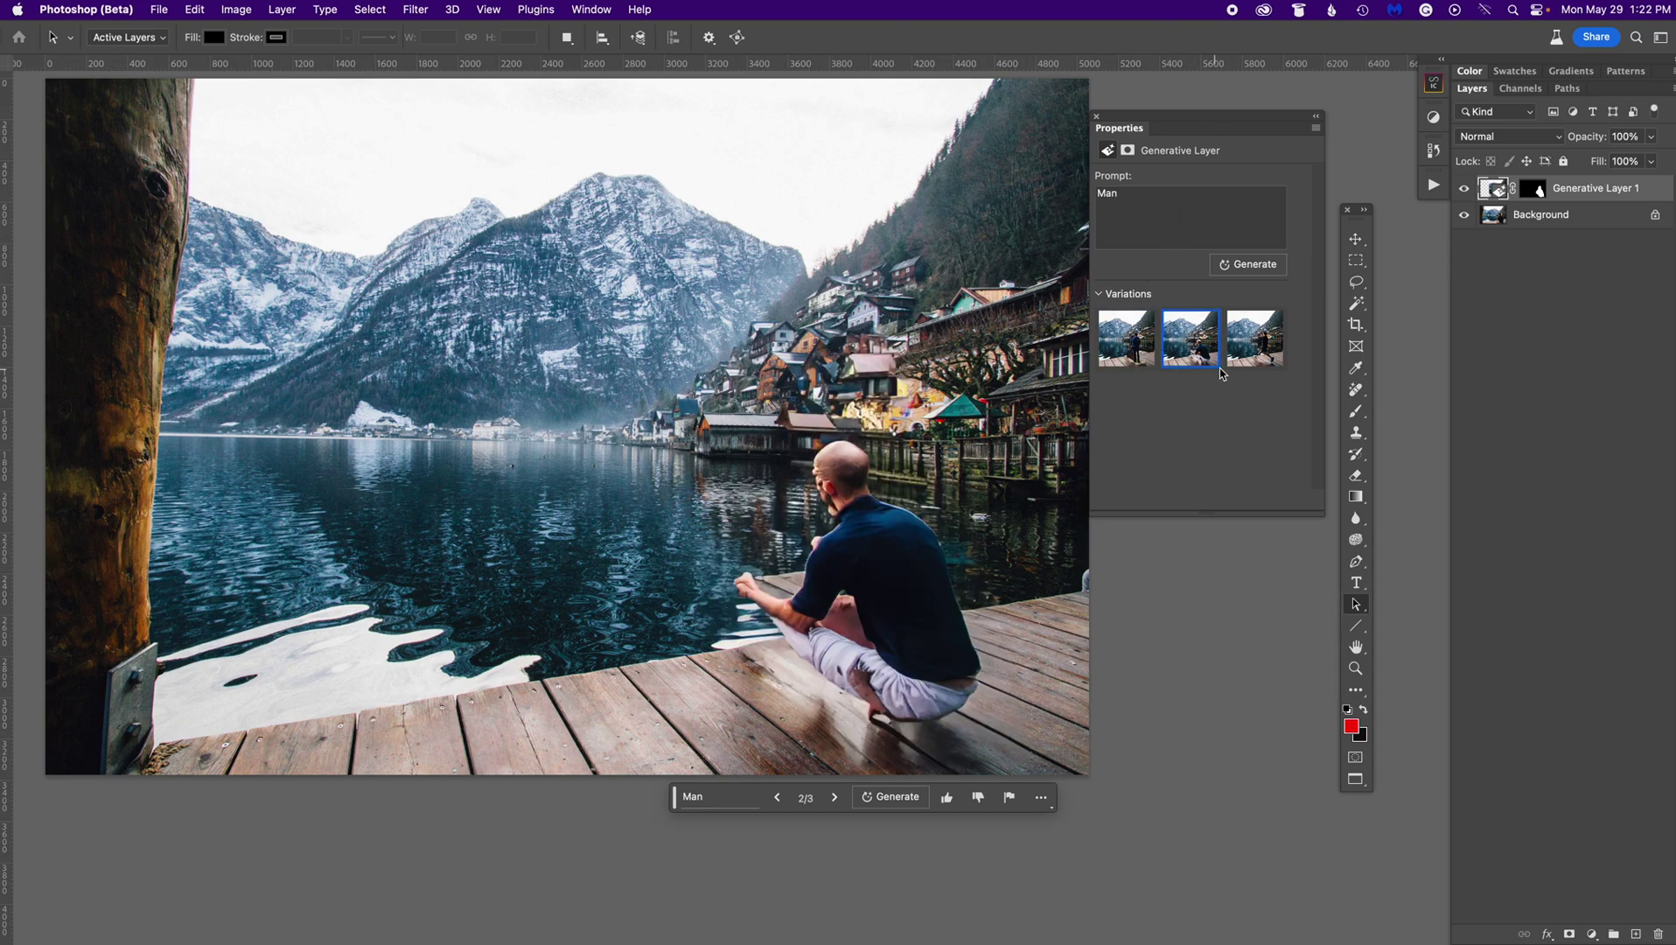
left_click(1256, 341)
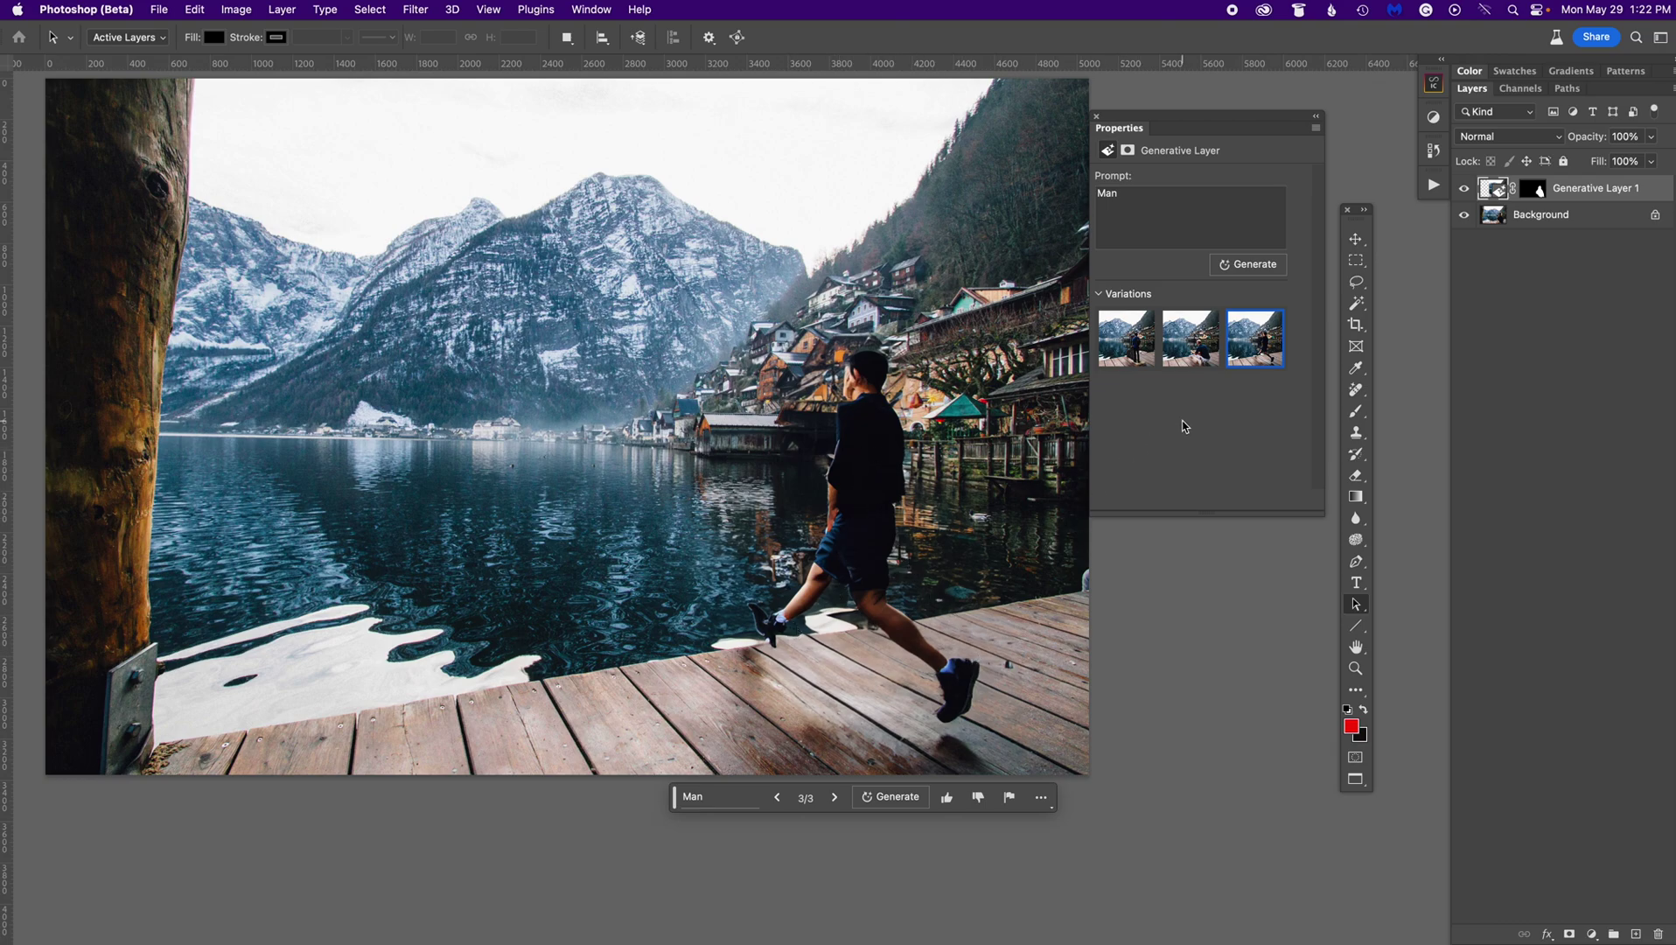
Step: Generate more man variations, choose the one walking in black, and select 'Man' in the prompt
left_click(1251, 267)
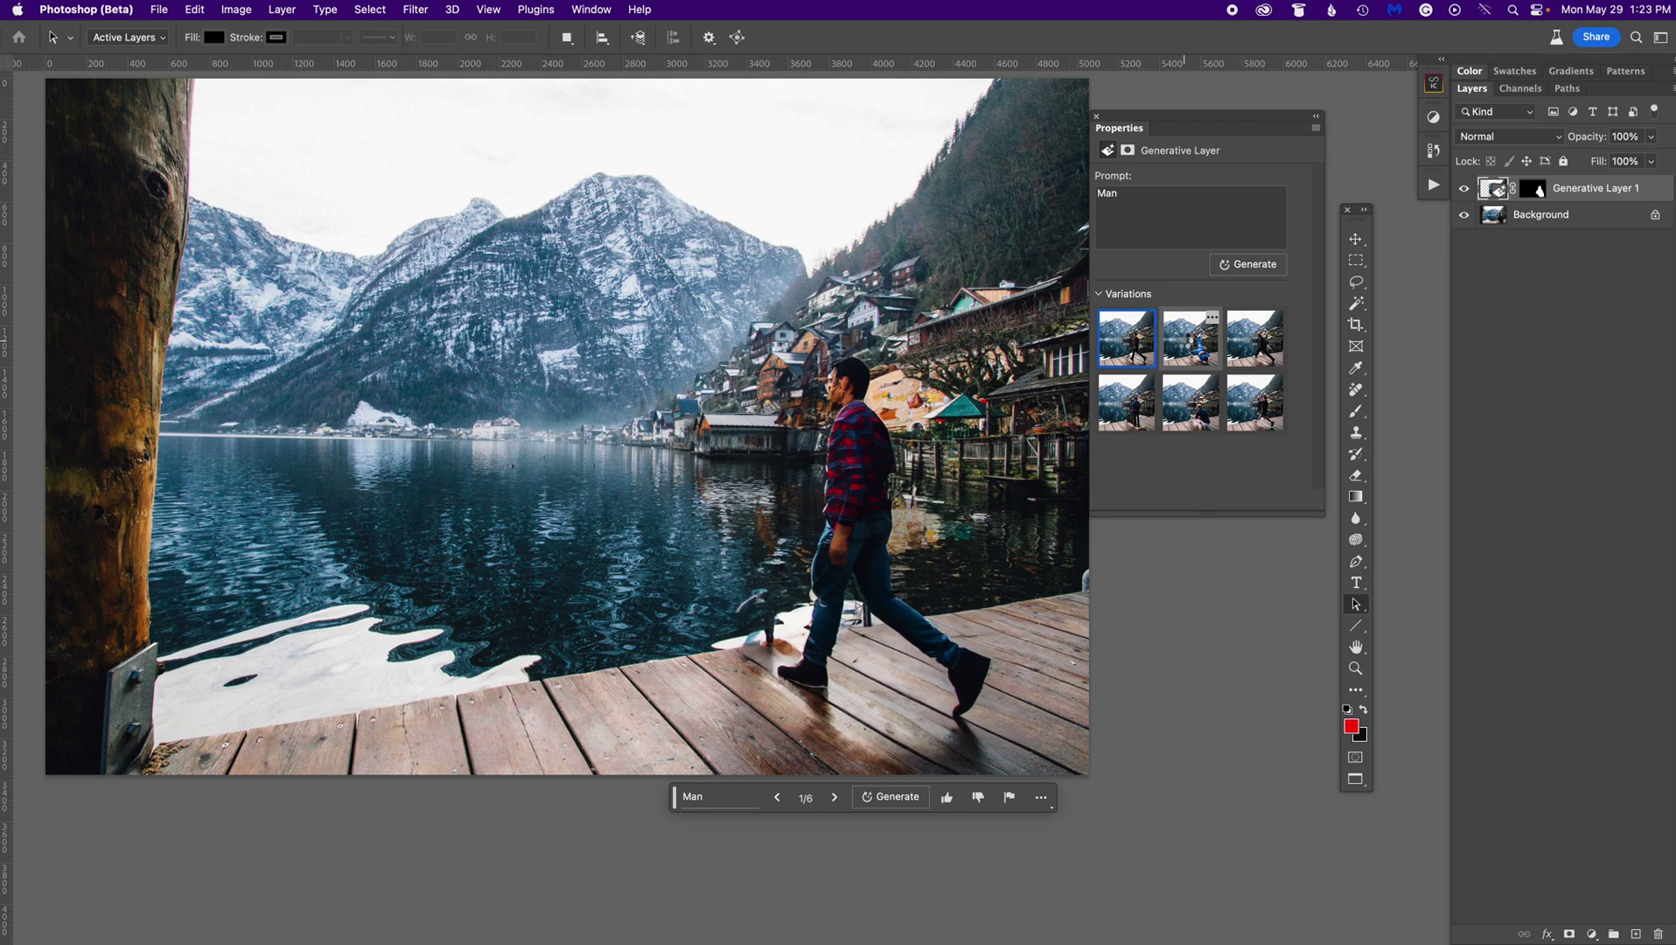
left_click(1188, 343)
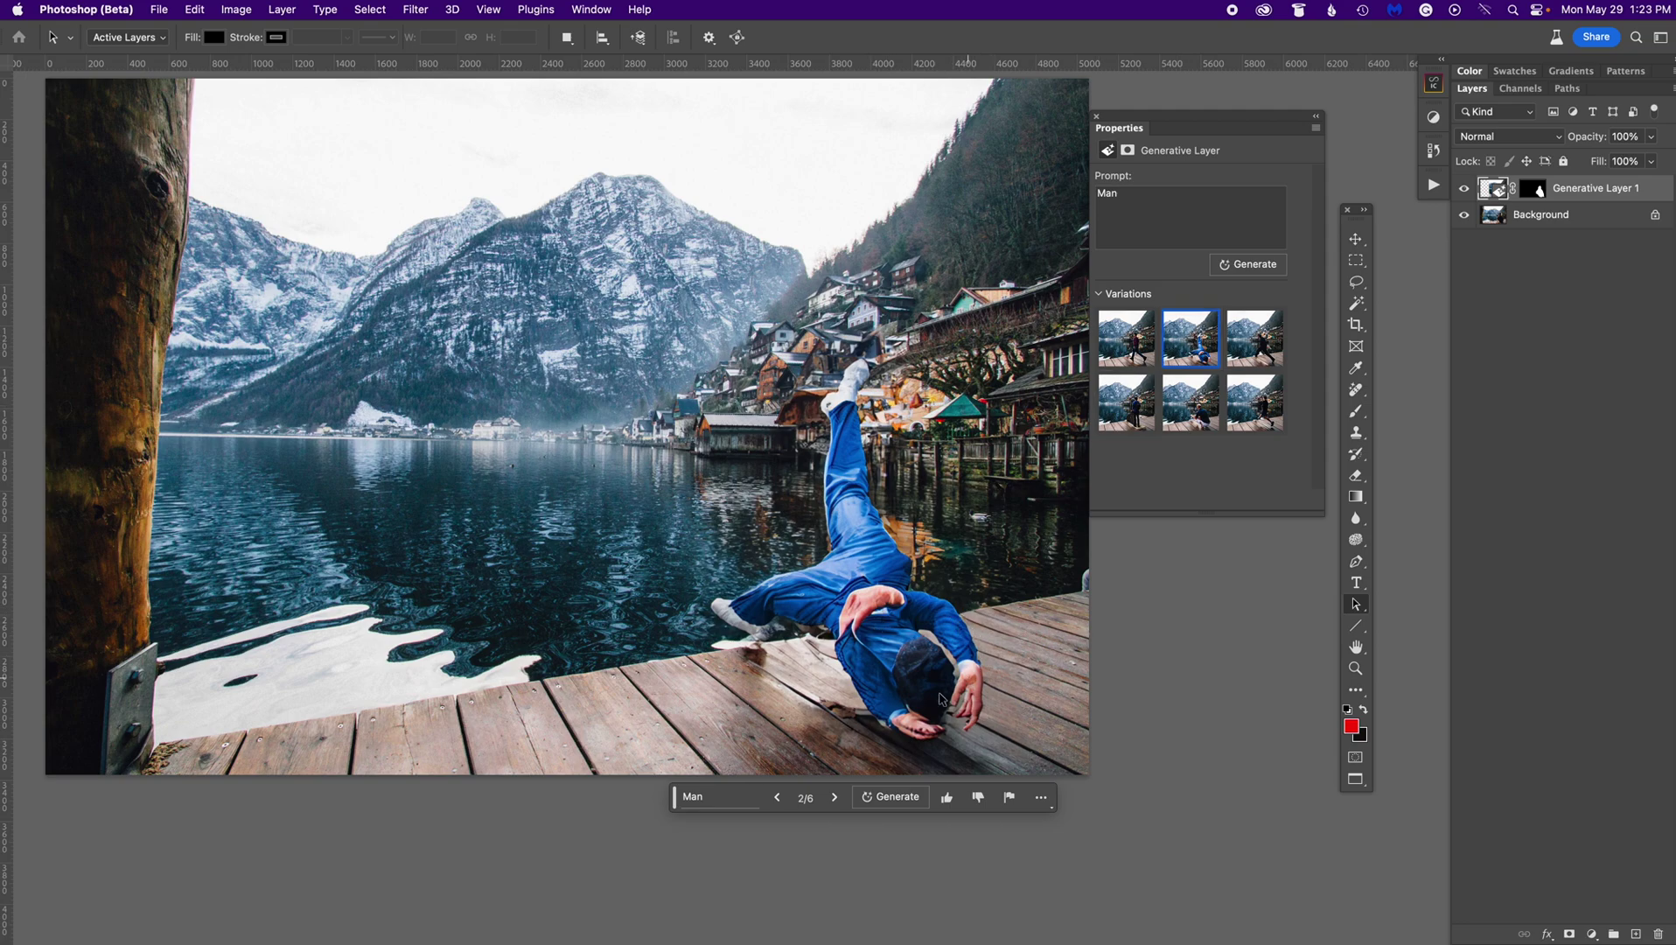
left_click(1256, 339)
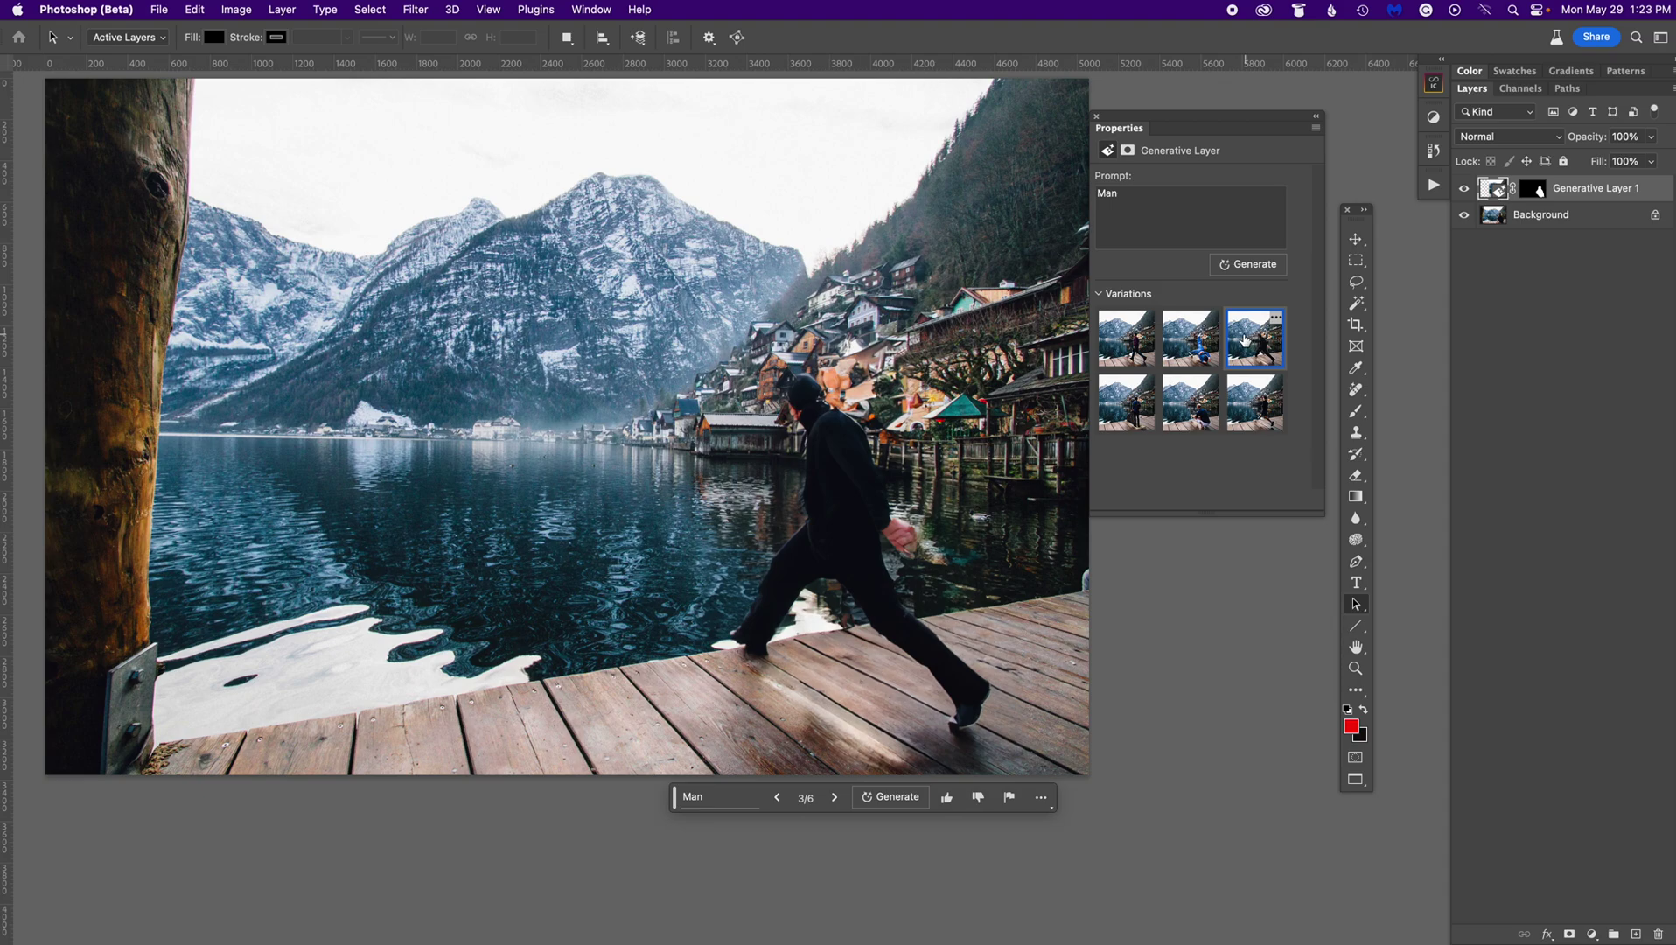
left_click(719, 796)
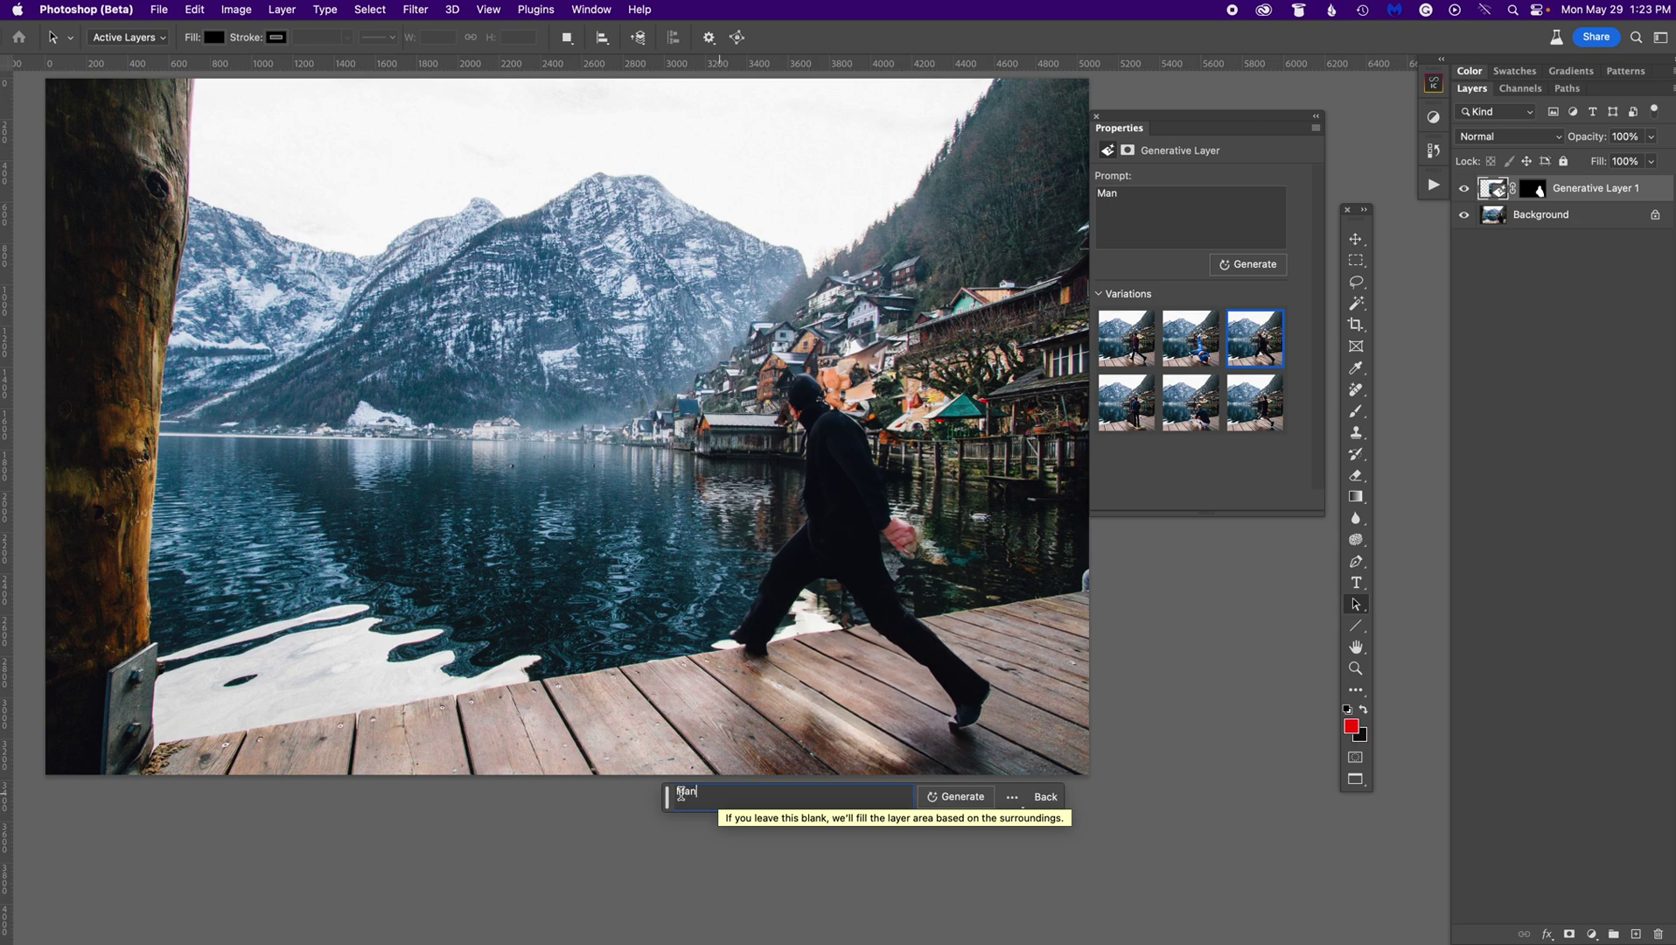
left_click_drag(674, 792, 696, 792)
Step: Change the prompt to 'Seated Man' and generate new figures on the dock
key("Left")
type("Seat")
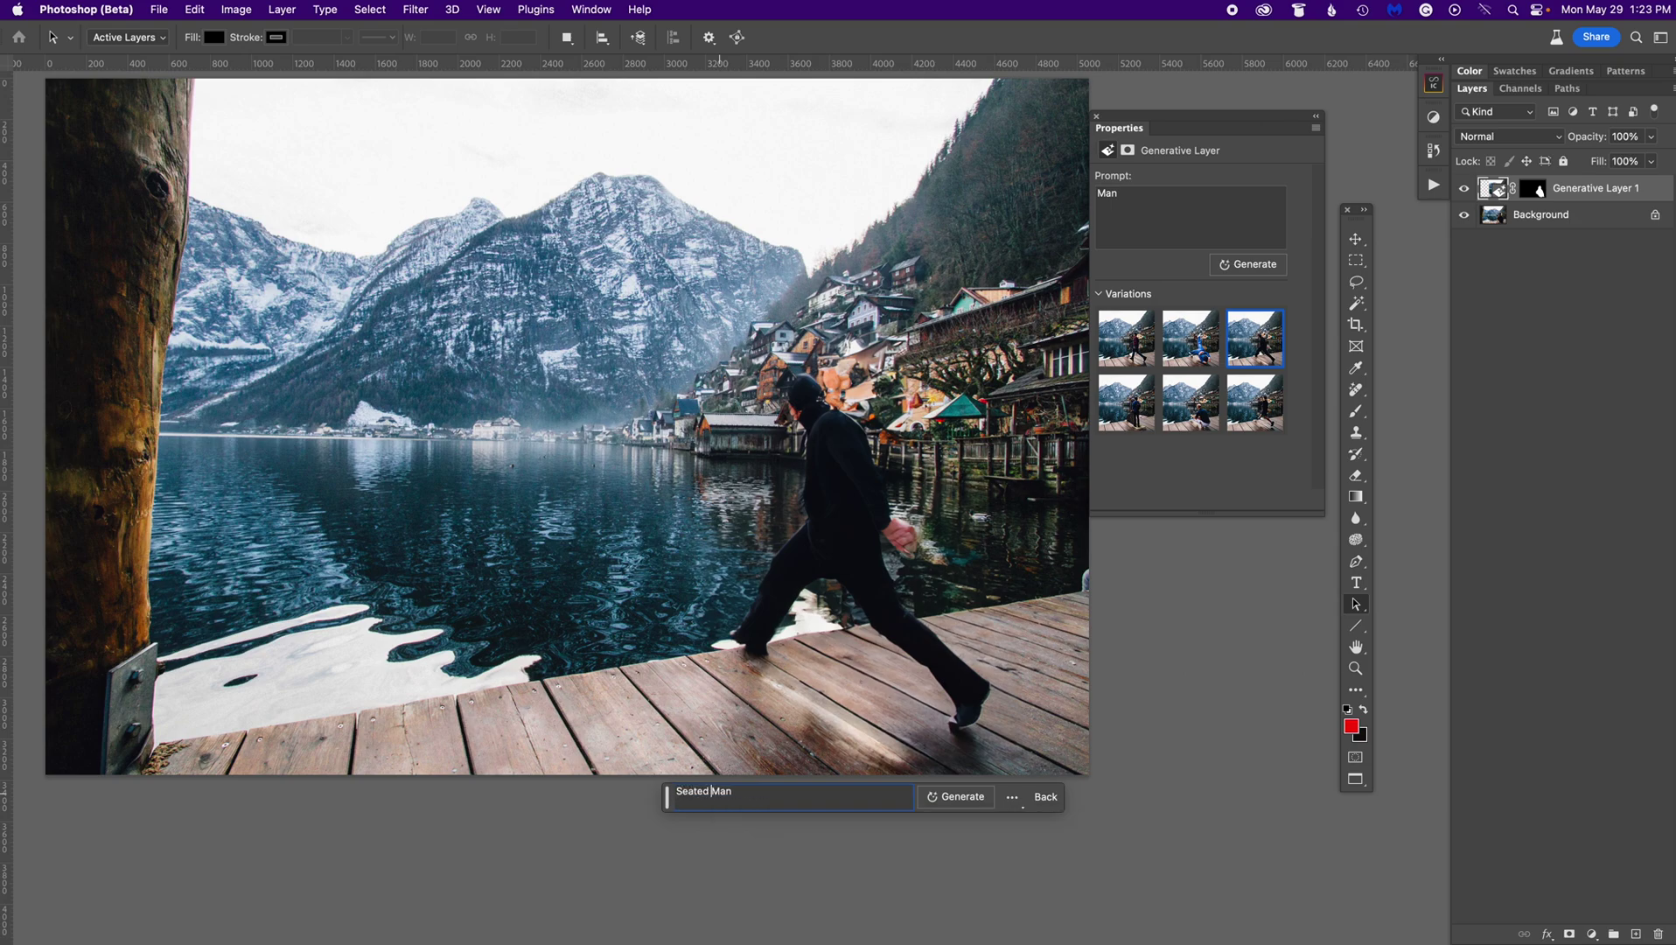
left_click(956, 796)
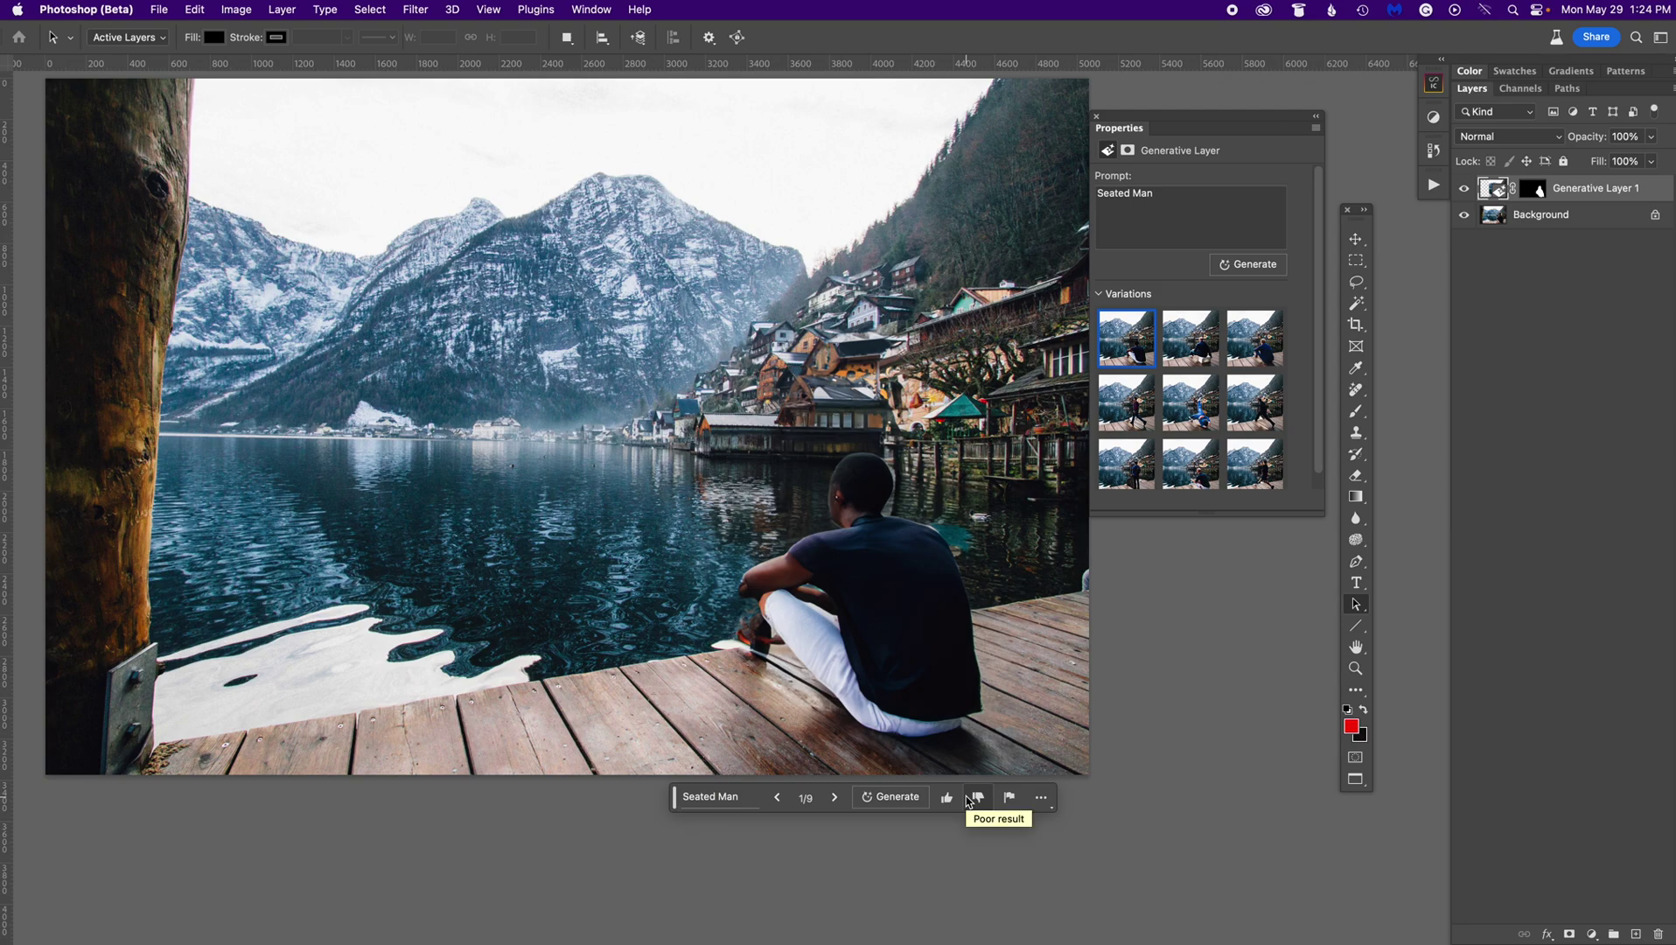
Step: Preview the Seated Man variations: the bald man on a block, the blue sweater, the first
mouse_move(1128, 356)
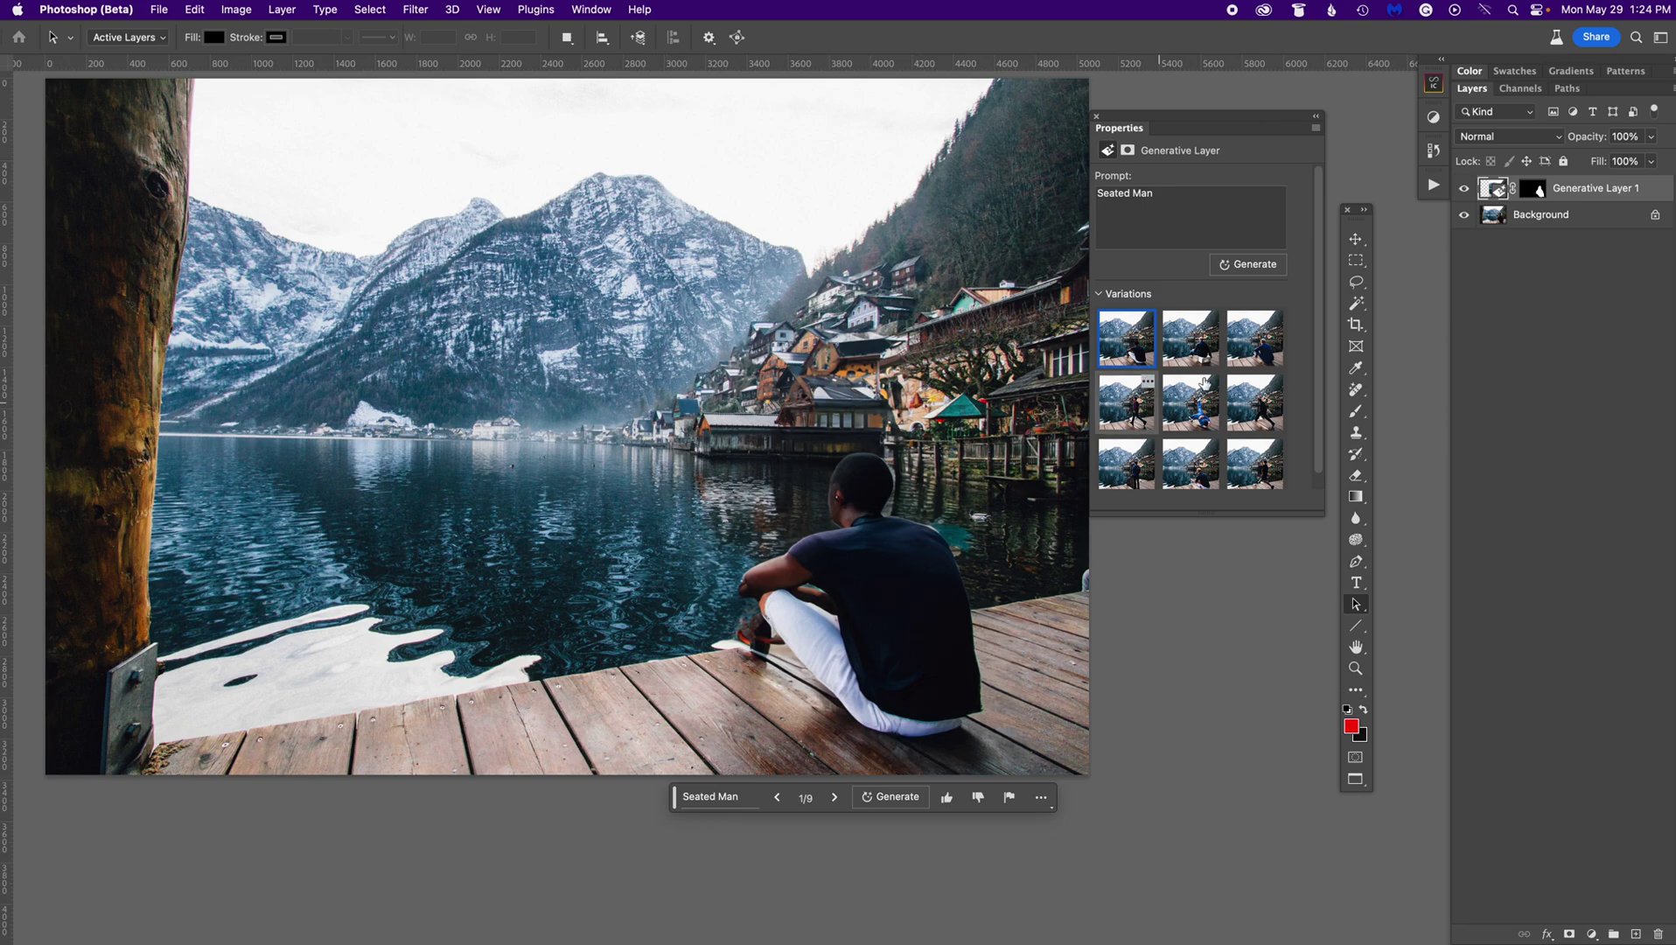
left_click(1196, 343)
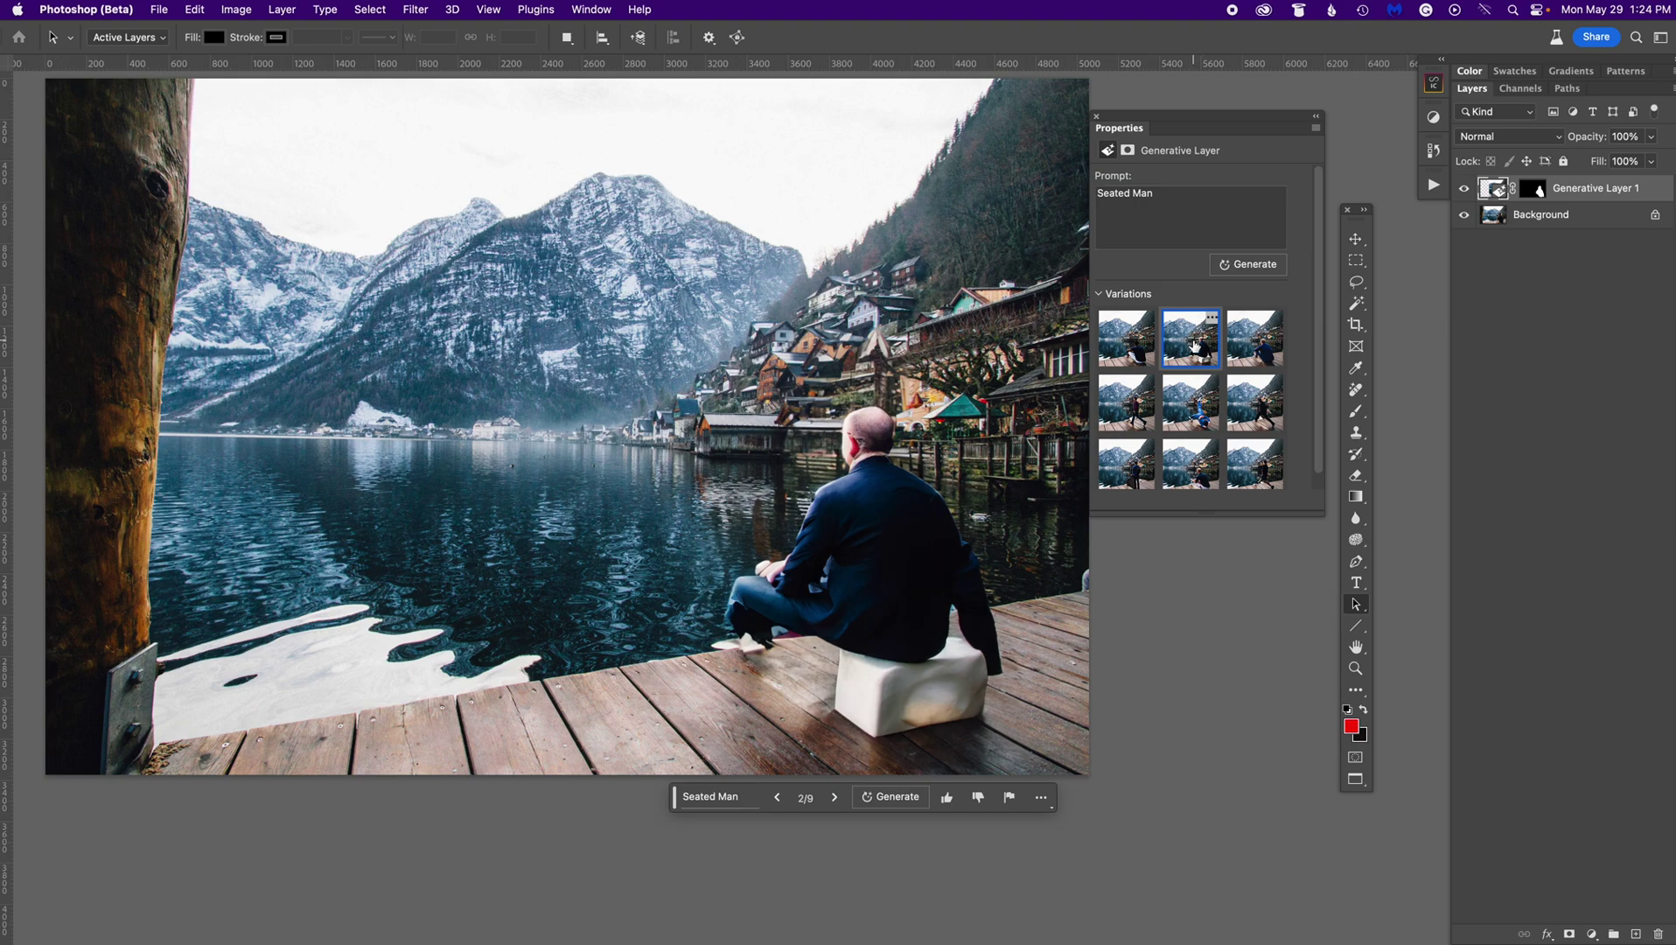
left_click(1253, 342)
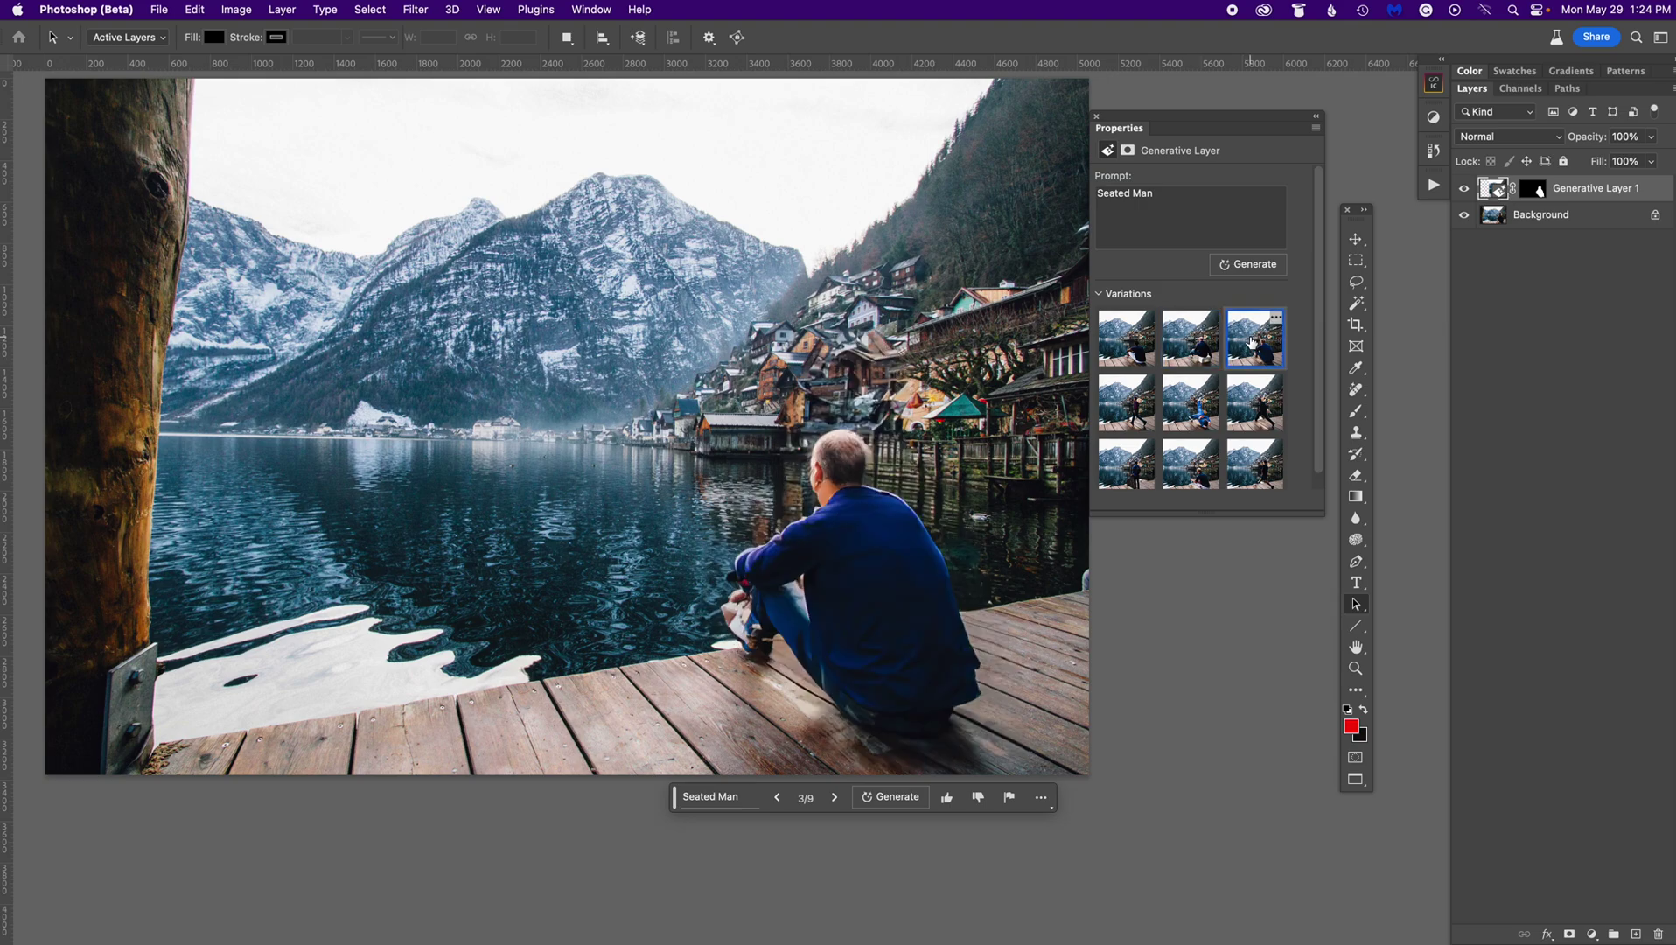
left_click(1140, 351)
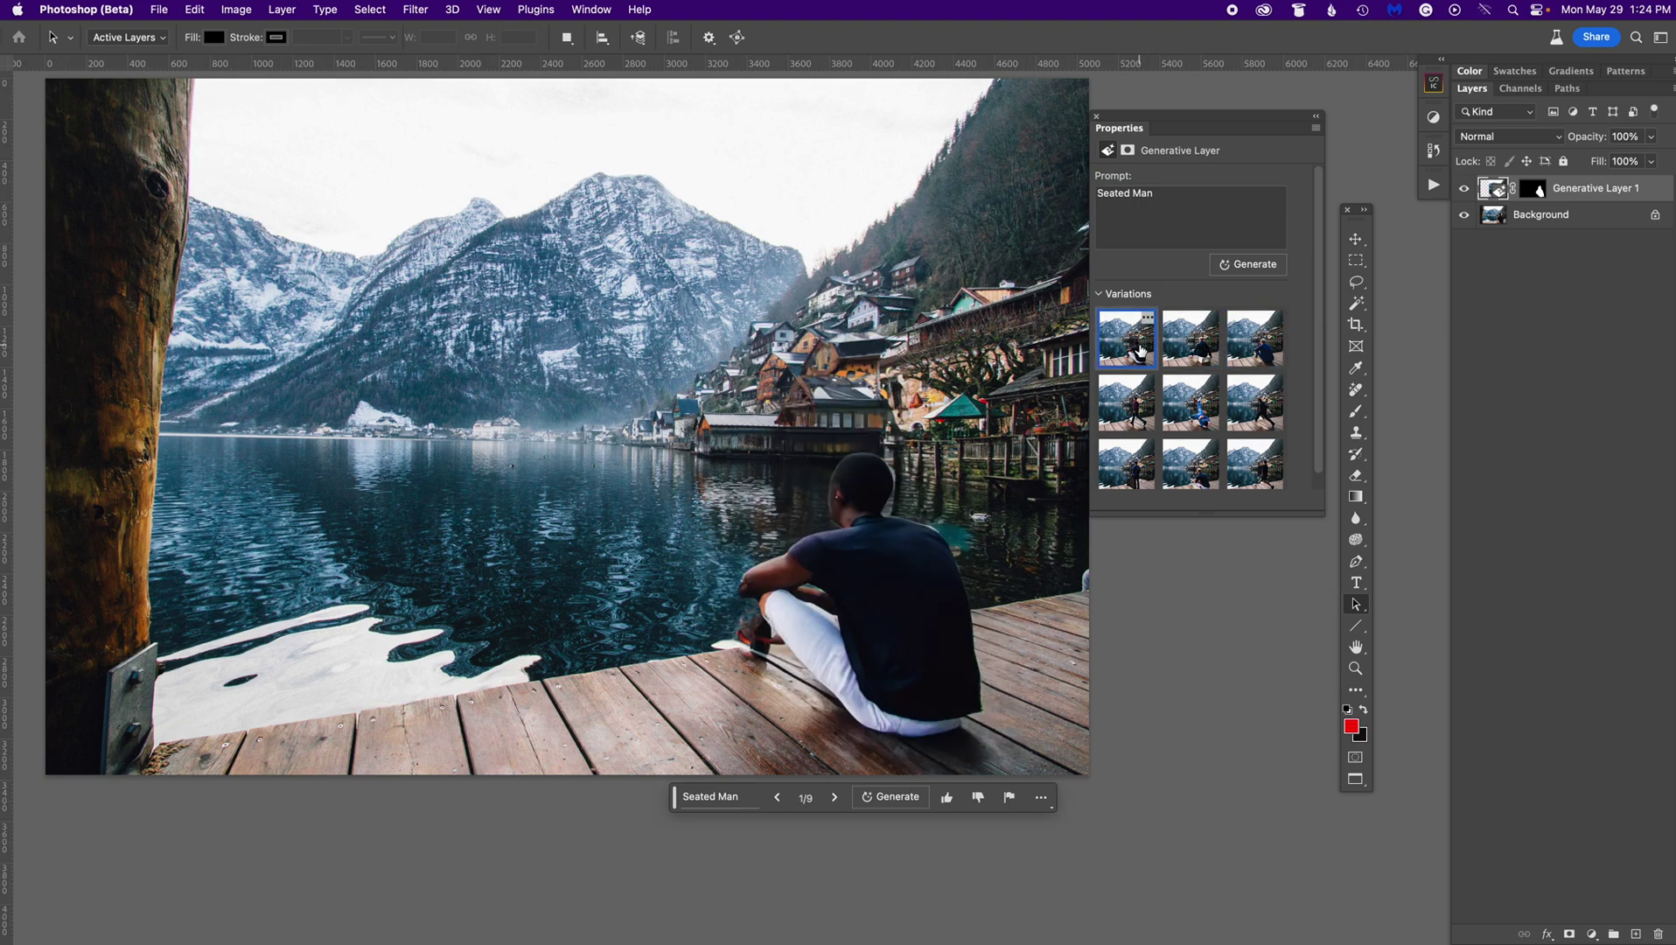
Step: Compare against the original by toggling Generative Layer 1, then choose the blue-sweater man
left_click(1464, 189)
left_click(1463, 188)
left_click(1192, 339)
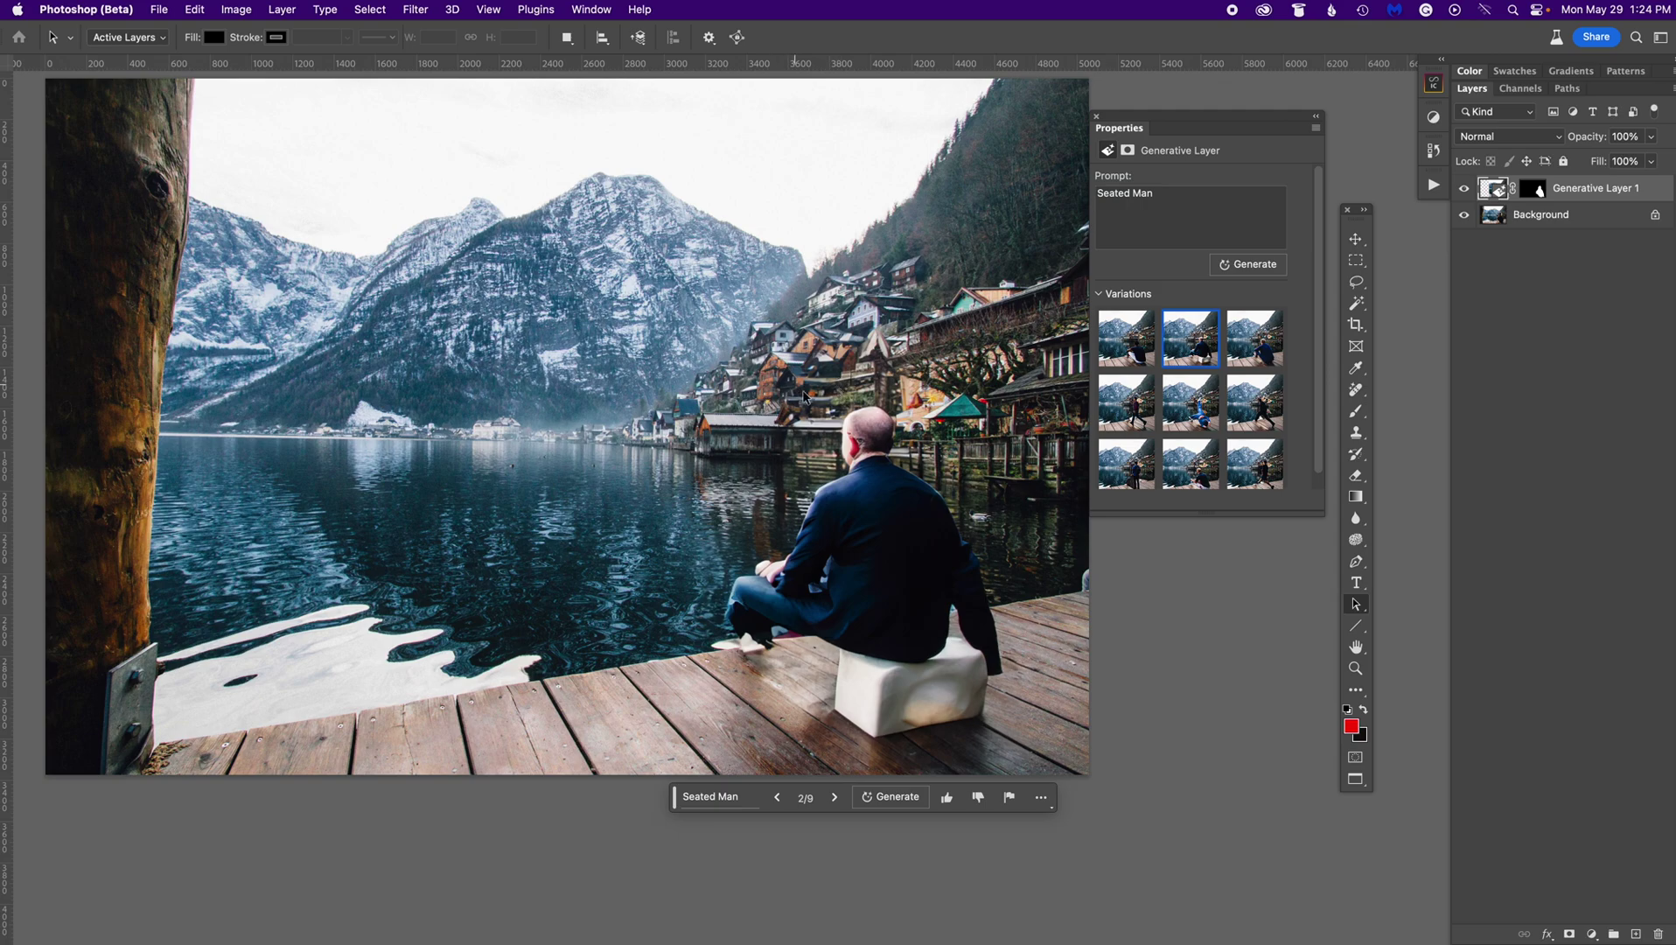
left_click(1256, 348)
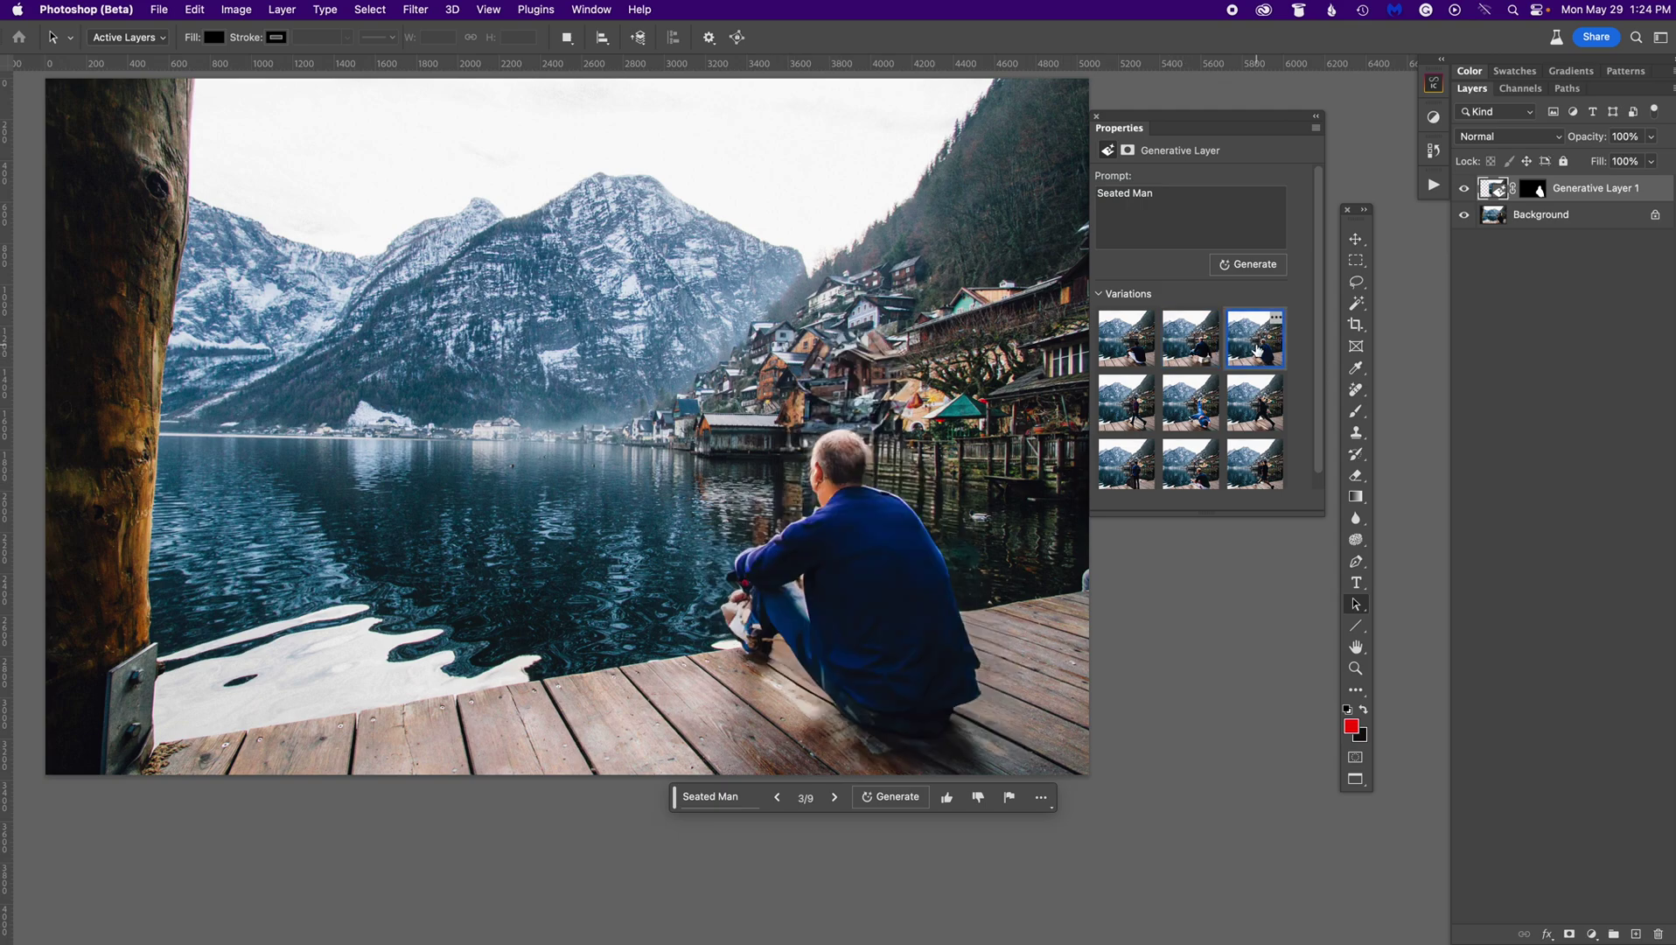
key("f")
key("f")
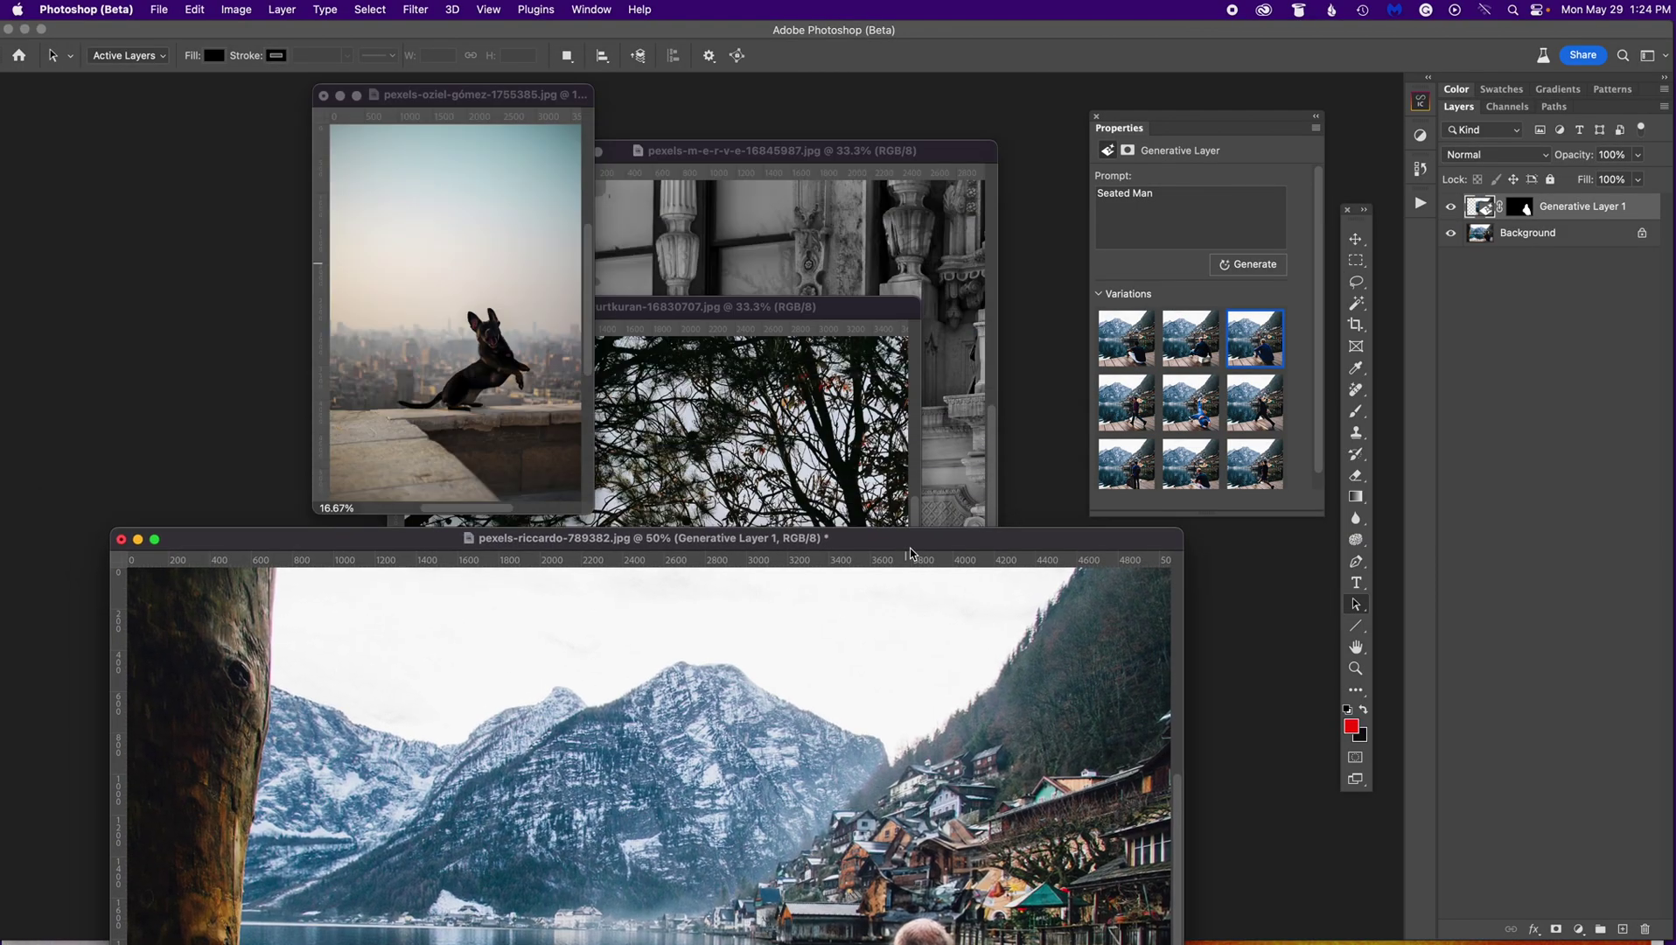
Step: Bring the black-and-white staircase photo forward full-screen and lasso the girl on the pedestal
left_click_drag(809, 140, 722, 99)
key("f")
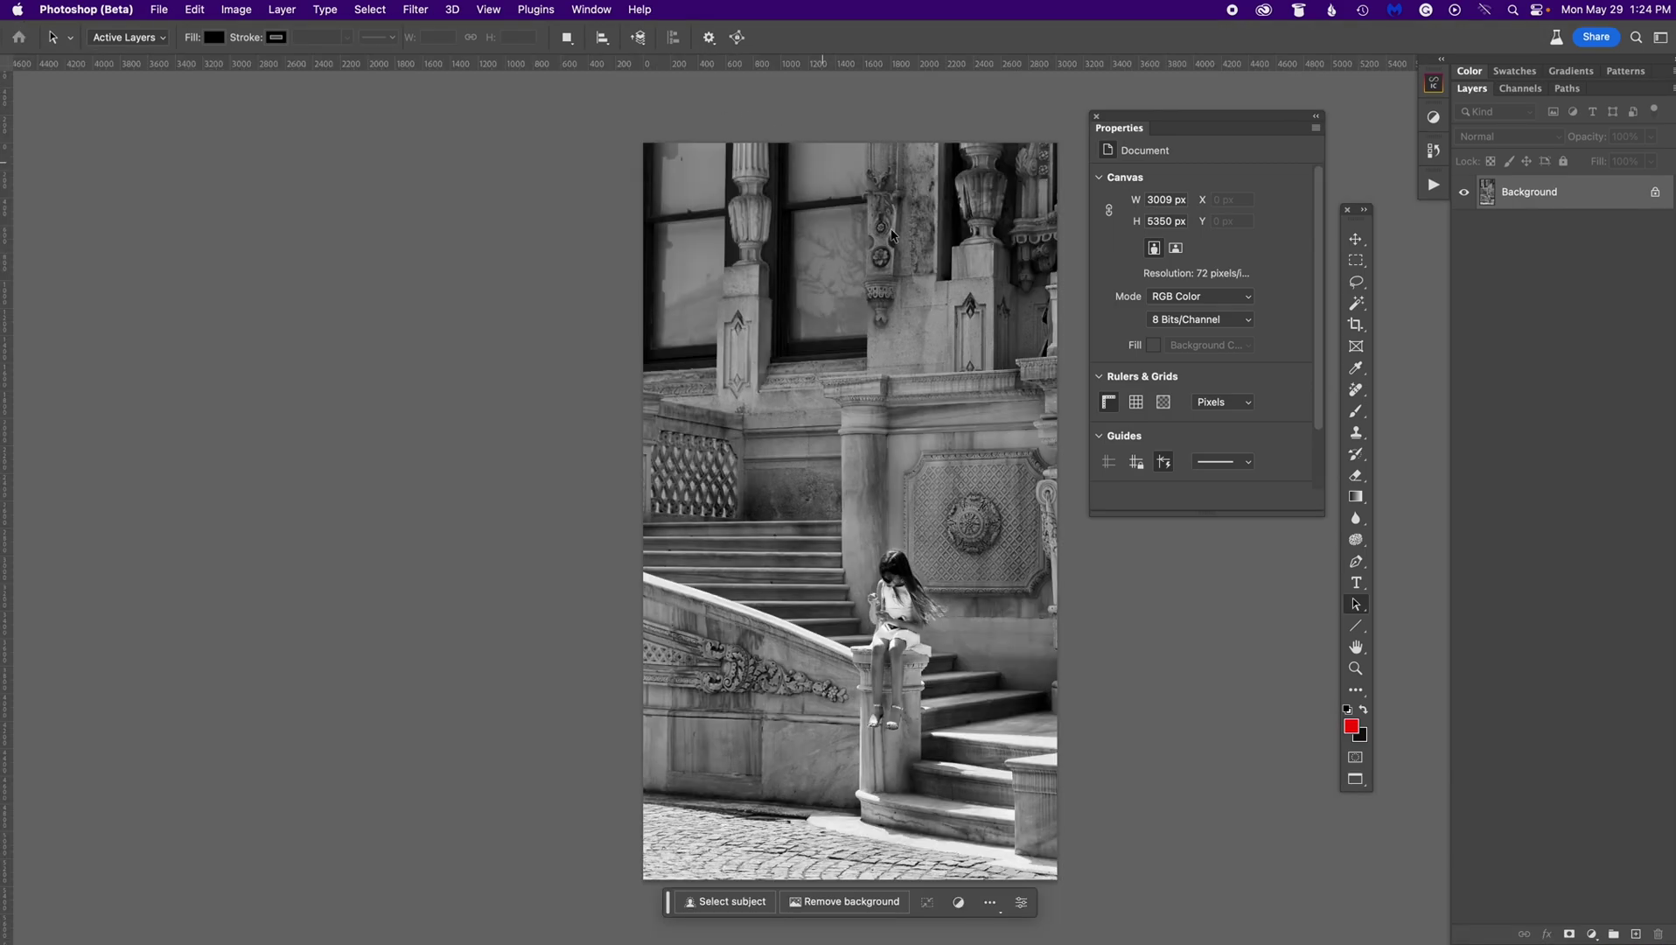
left_click(1357, 282)
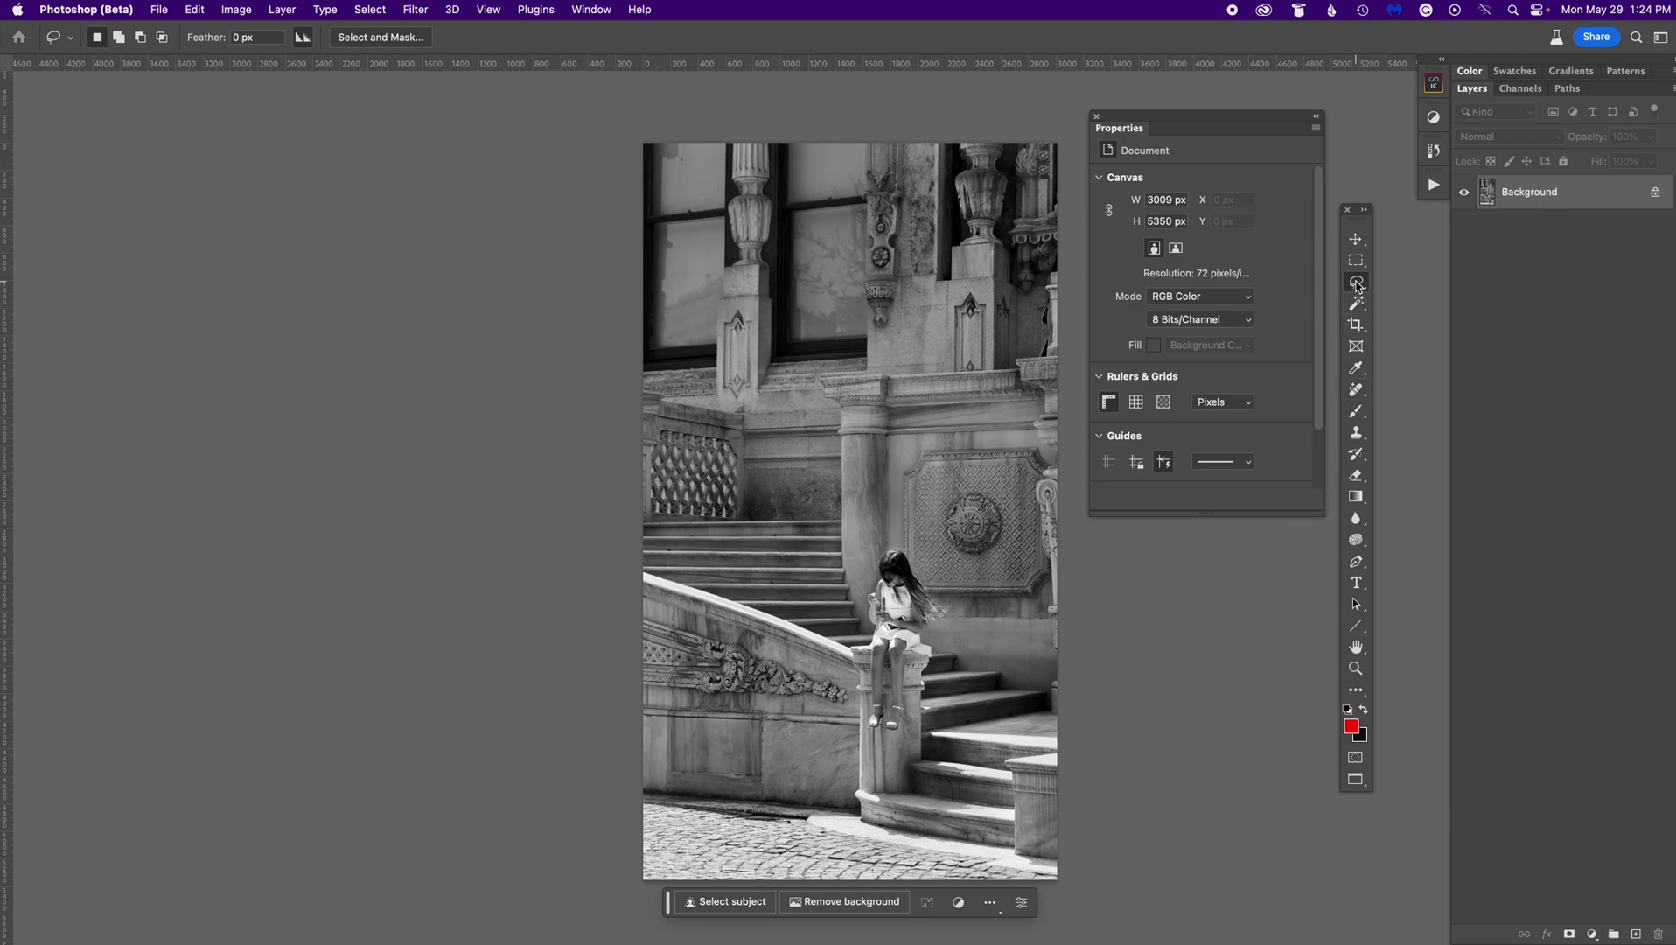
mouse_move(920, 539)
left_mouse_down()
mouse_move(877, 541)
mouse_move(861, 619)
mouse_move(862, 688)
mouse_move(914, 713)
mouse_move(919, 656)
mouse_move(936, 659)
mouse_move(955, 602)
mouse_move(923, 564)
left_mouse_up()
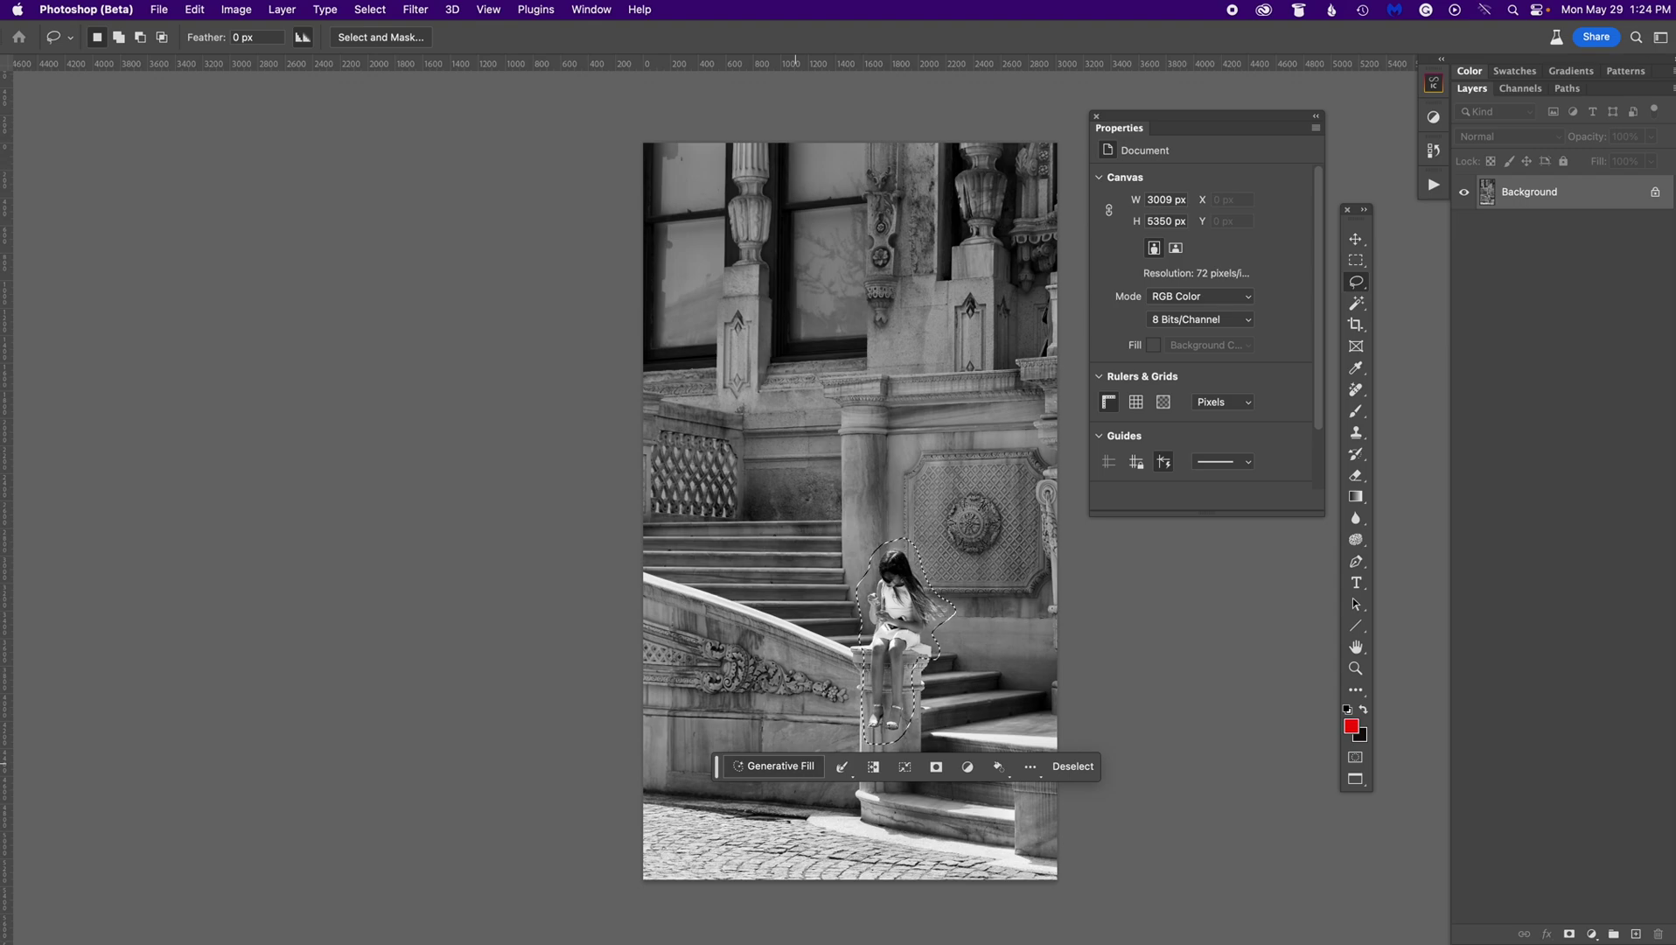
Step: Generative-fill the selected girl with the prompt 'Seated Cat'
left_click(777, 767)
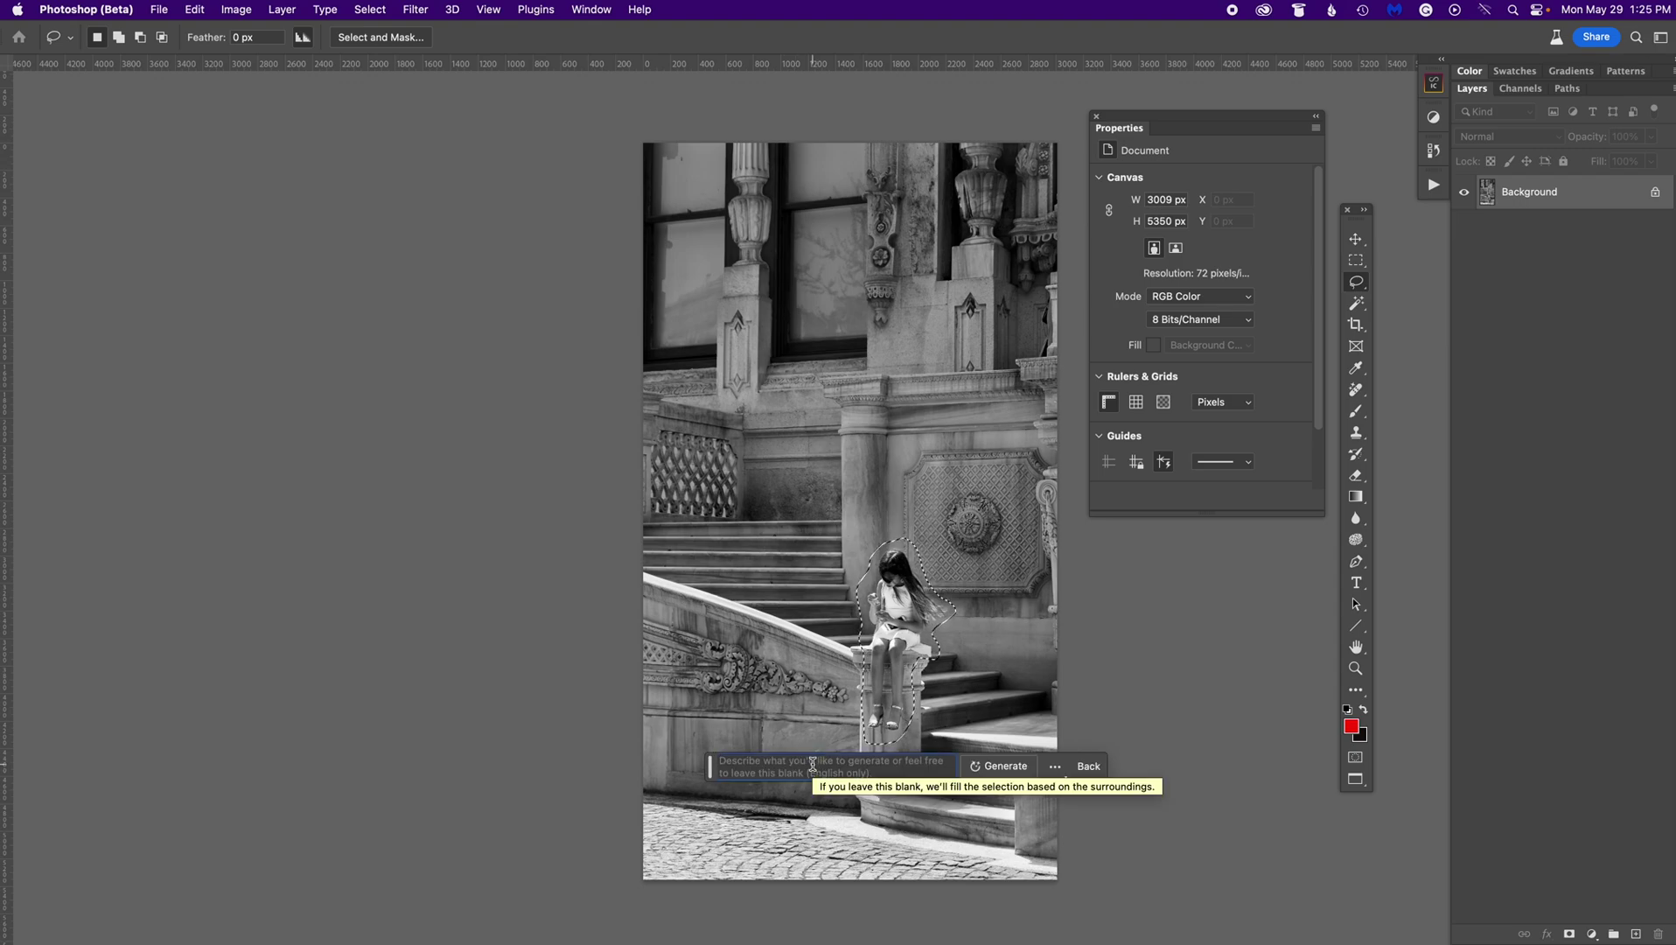
type("Seate")
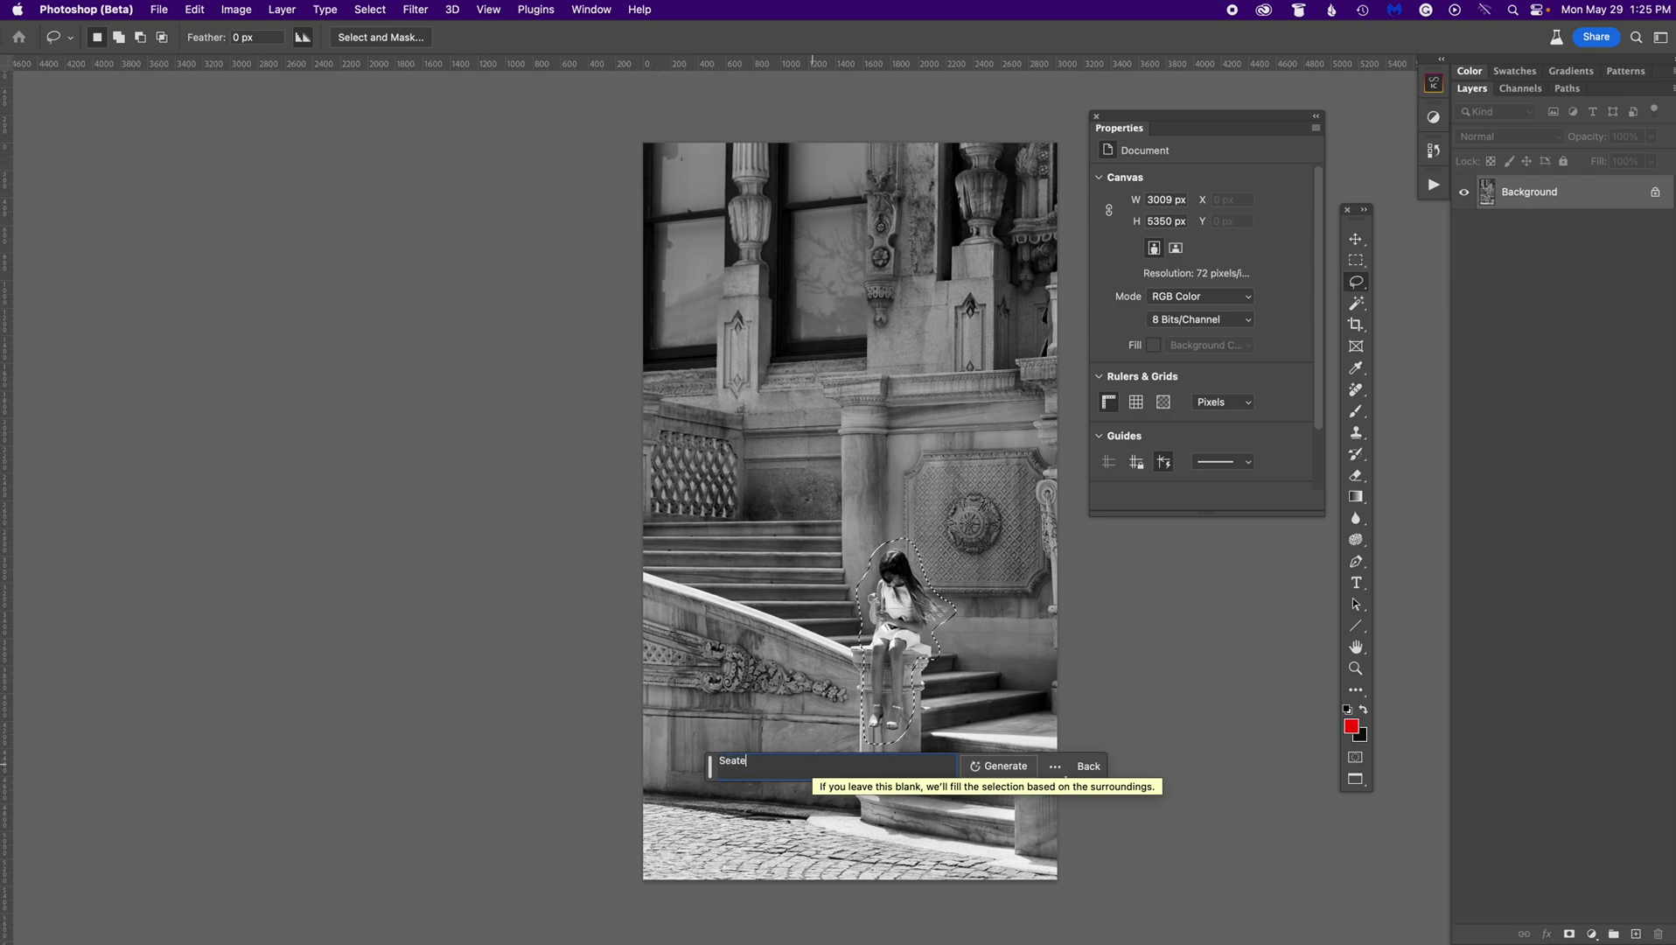
type("d Cat")
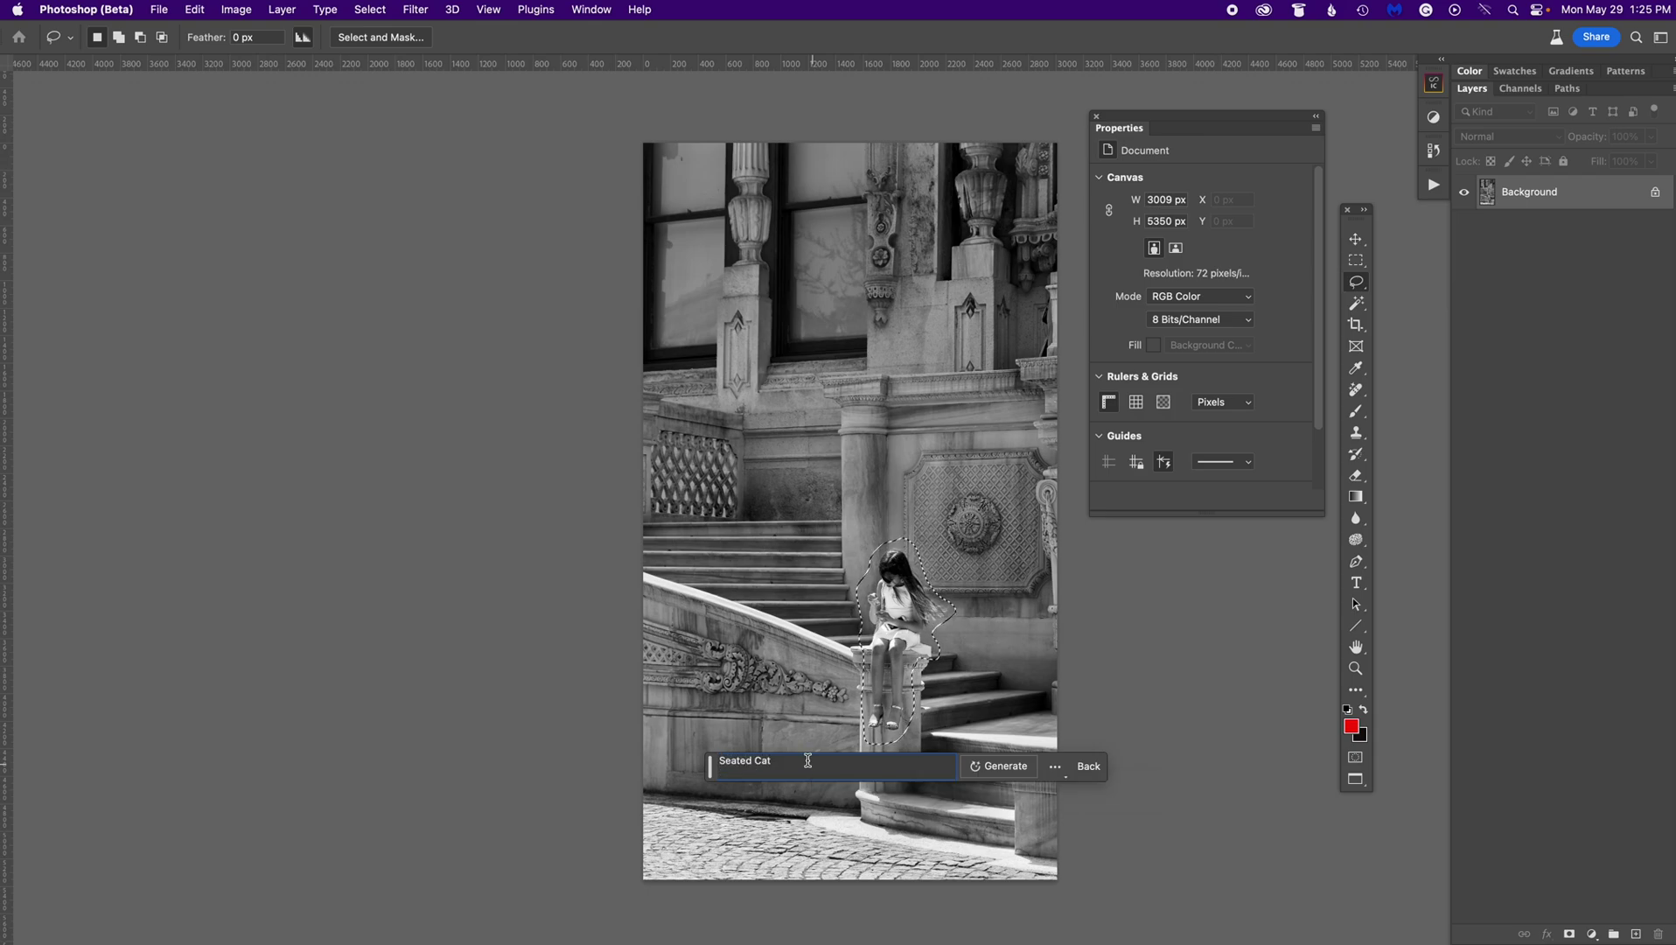
left_click(1008, 772)
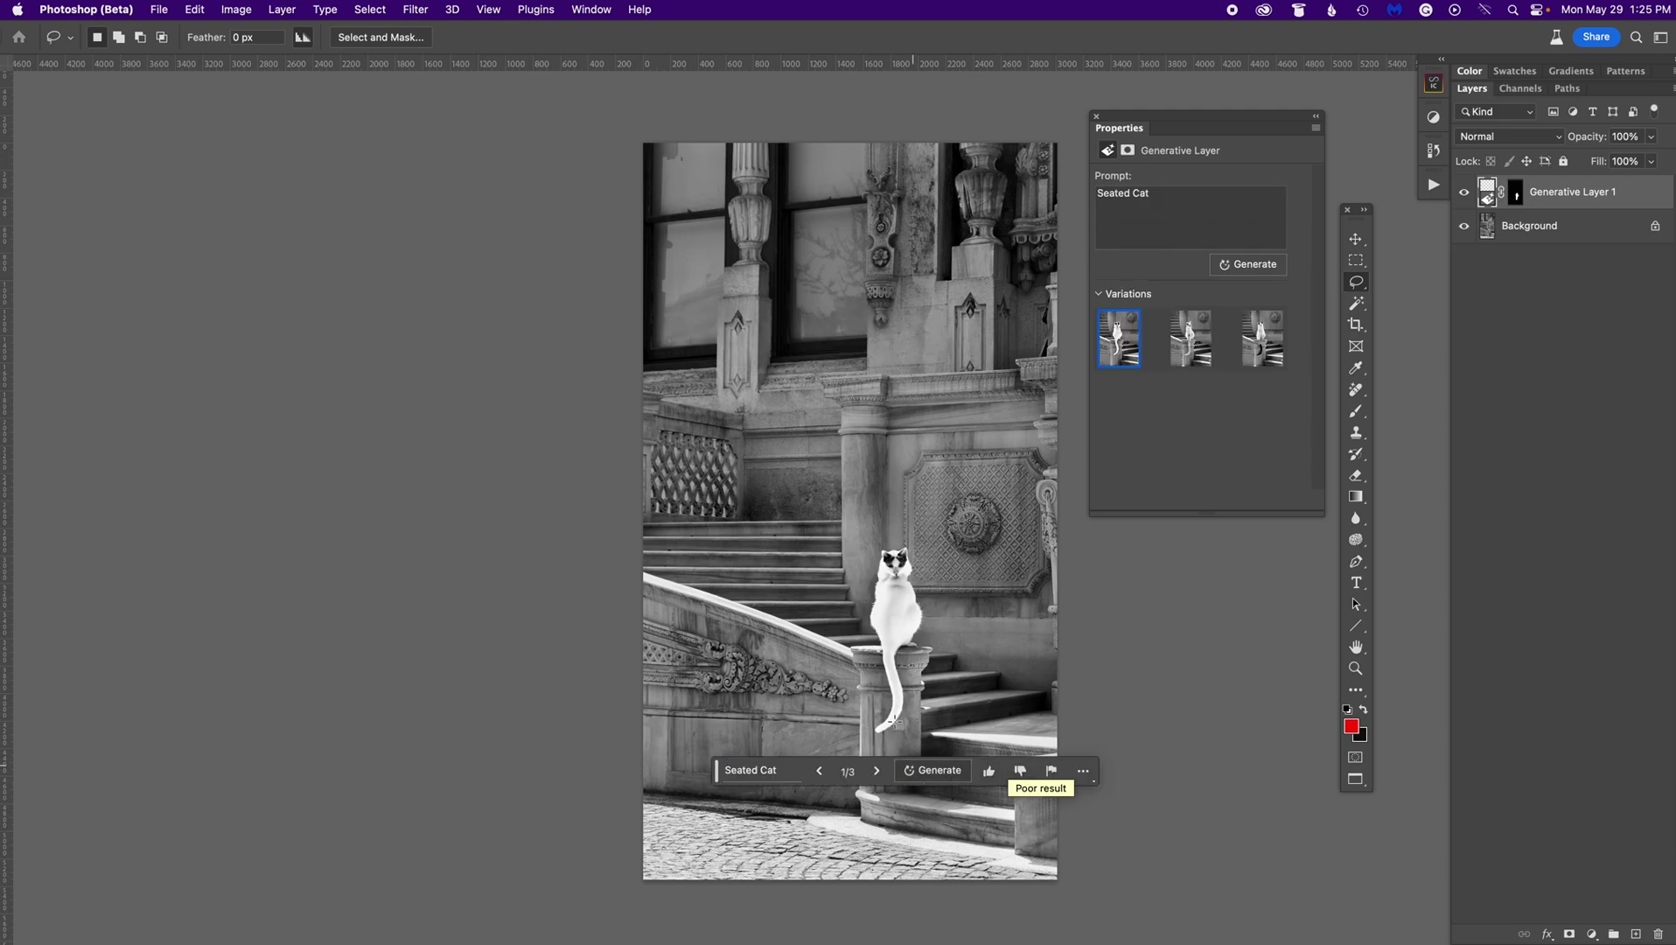
Step: Cycle through the three Seated Cat variations and keep the third one
left_click(1194, 344)
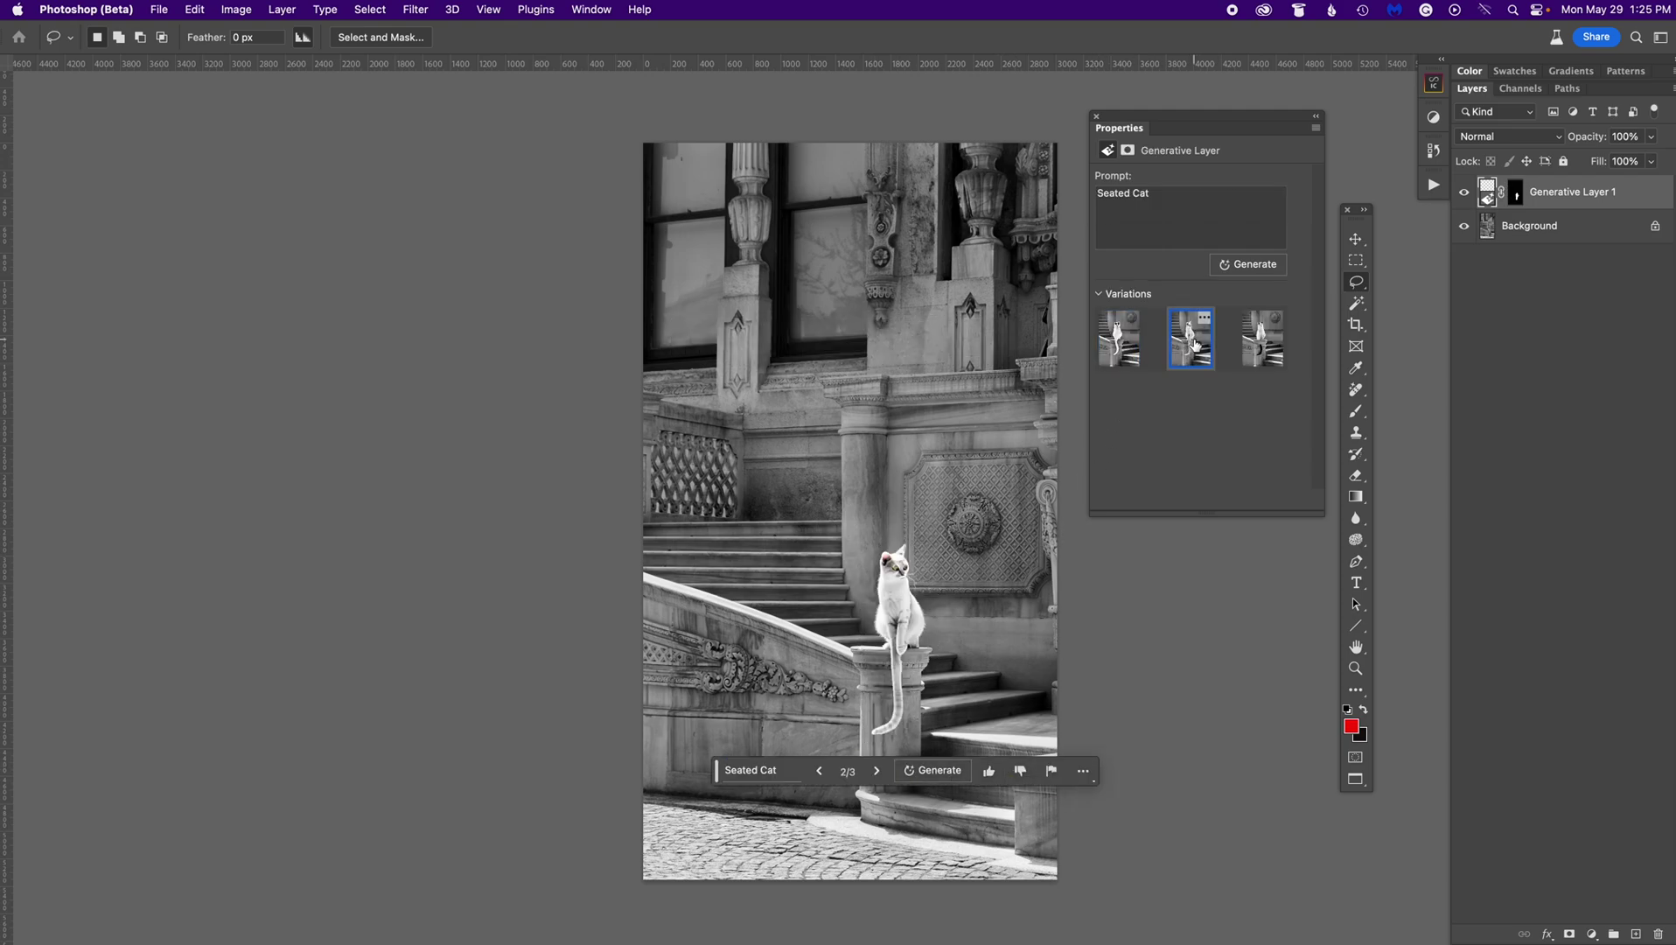
left_click(1258, 352)
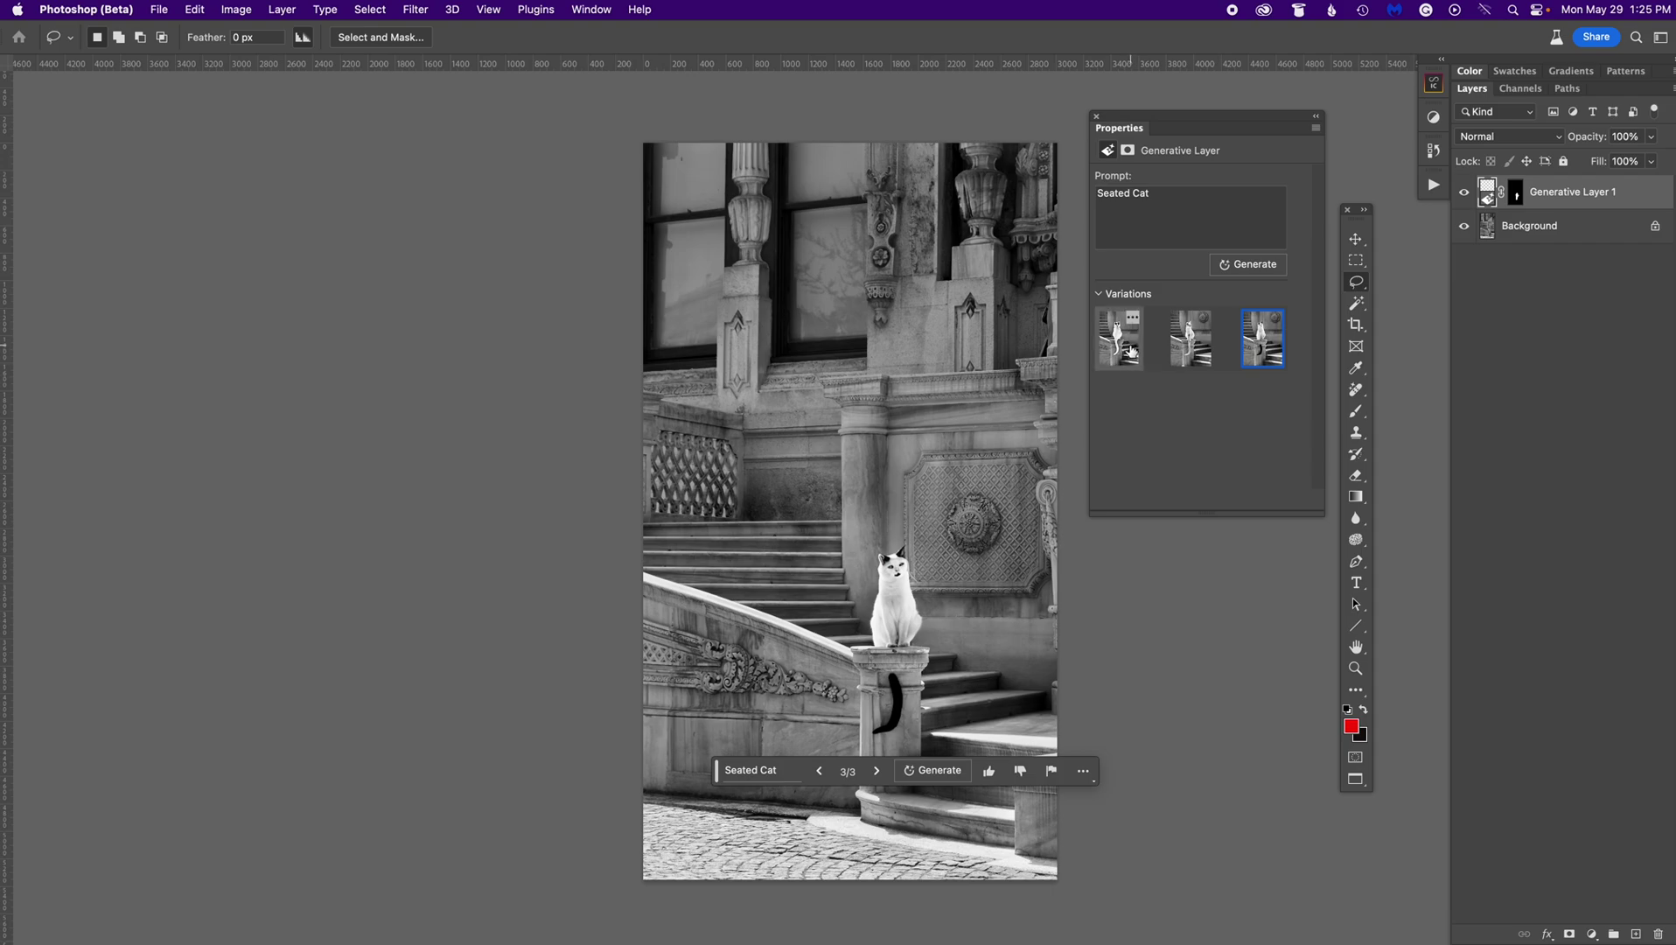
left_click(1141, 353)
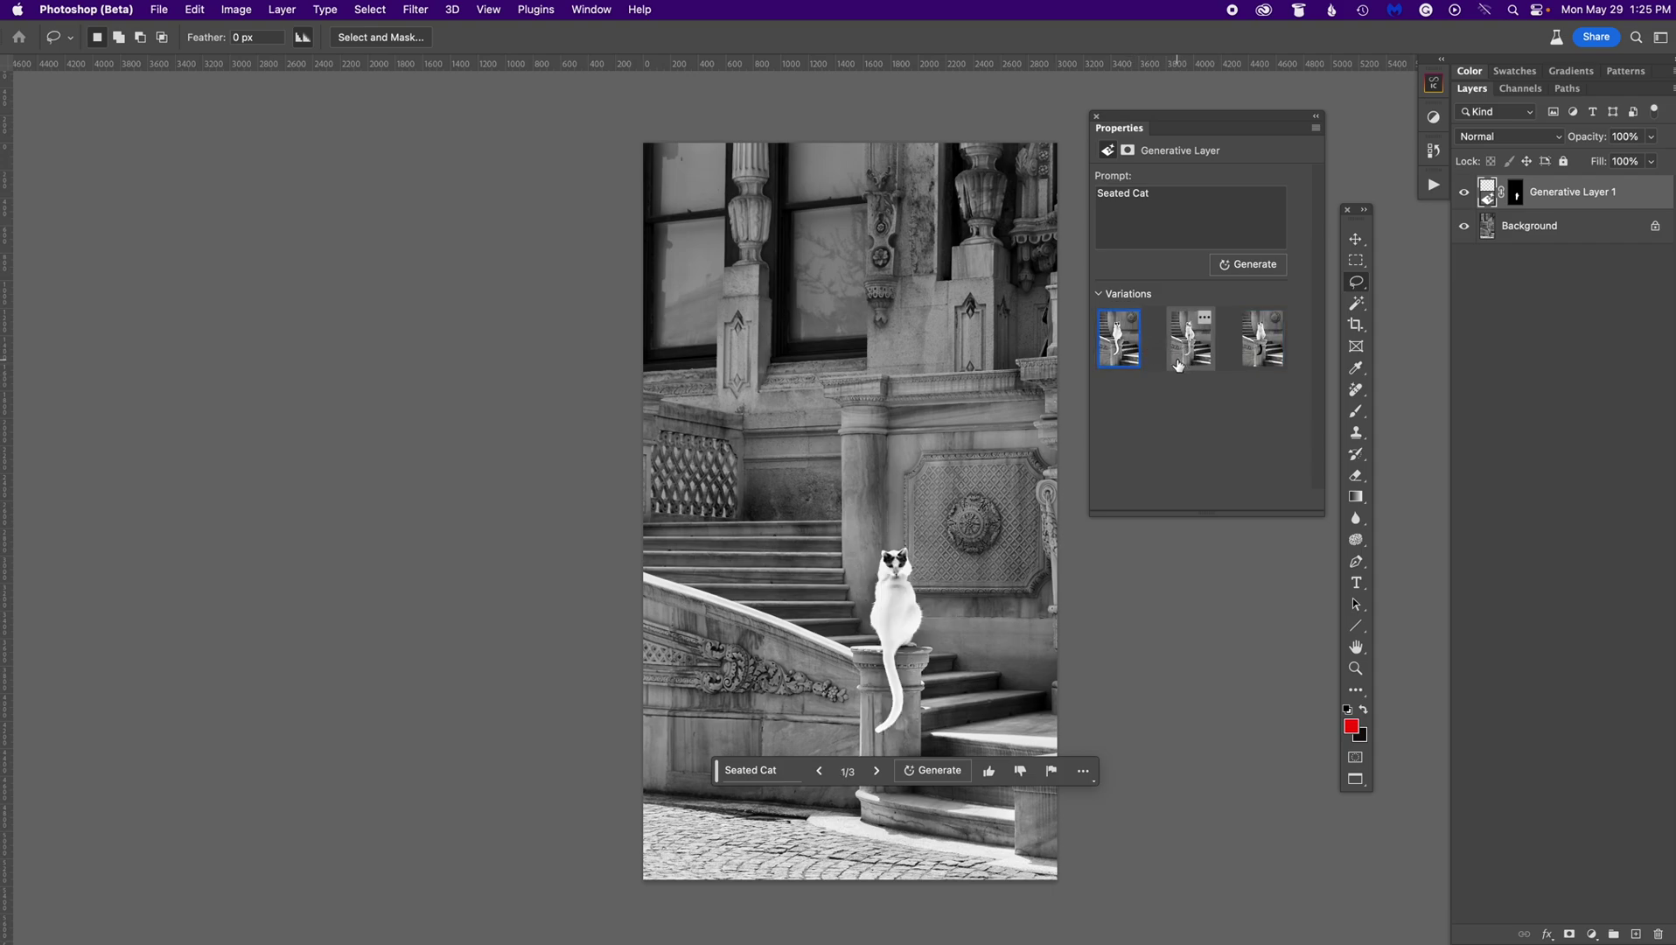
left_click(1183, 356)
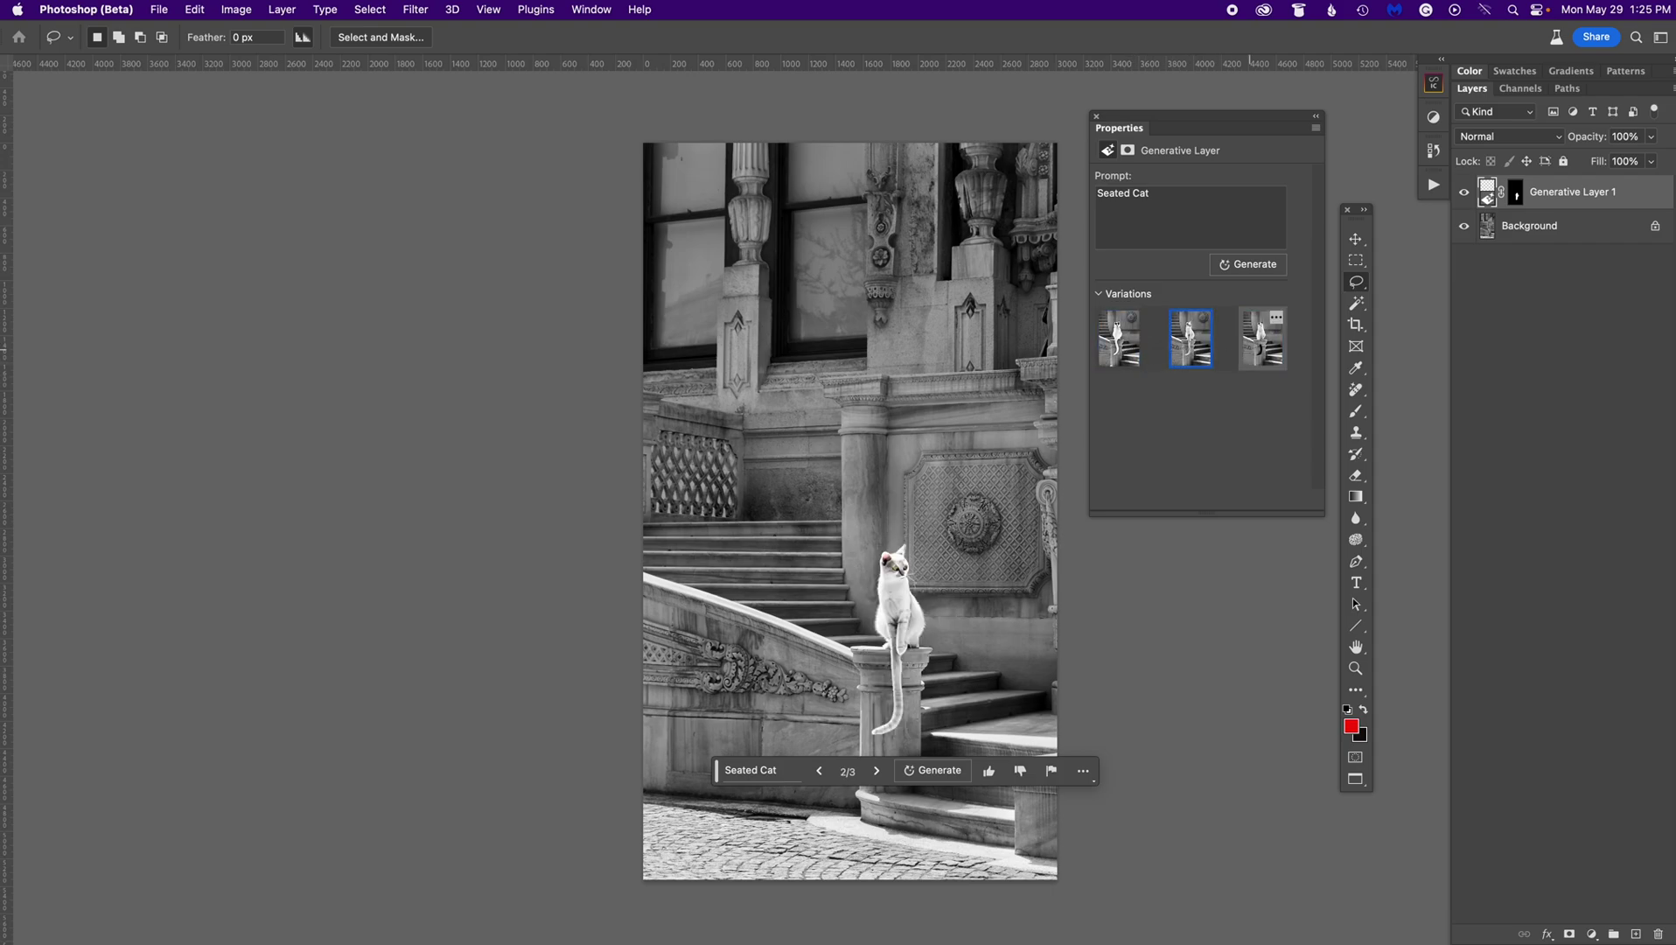
left_click(1242, 364)
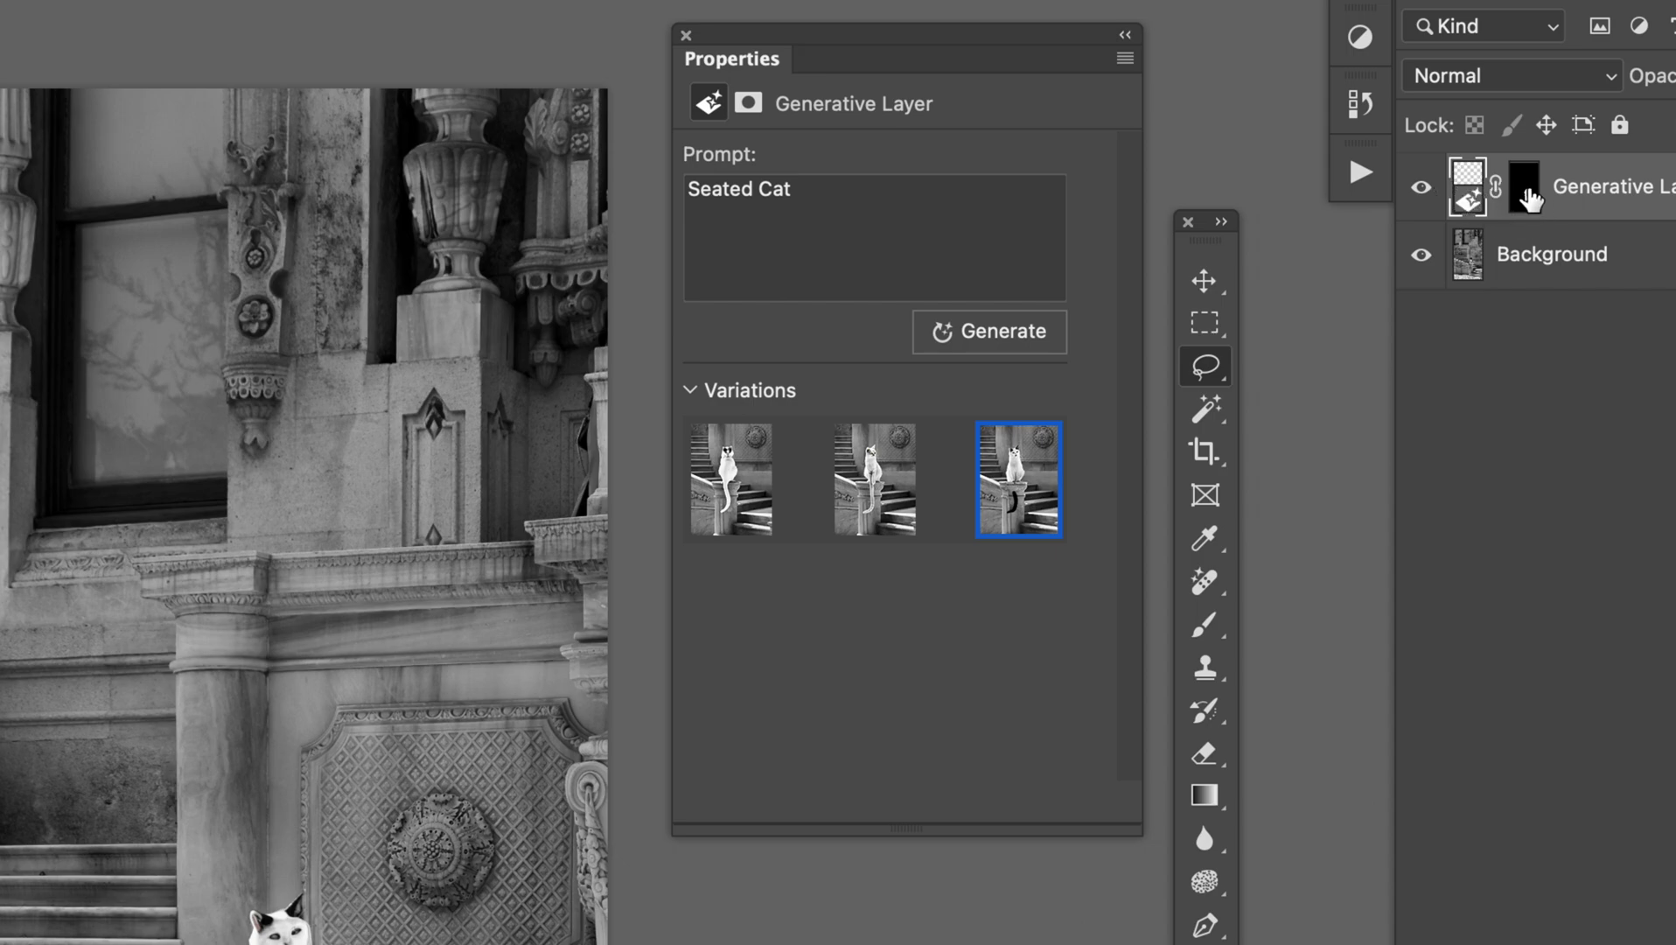
Step: Target Generative Layer 1's mask with a Brush at 100% flow and size 100
left_click(1526, 196)
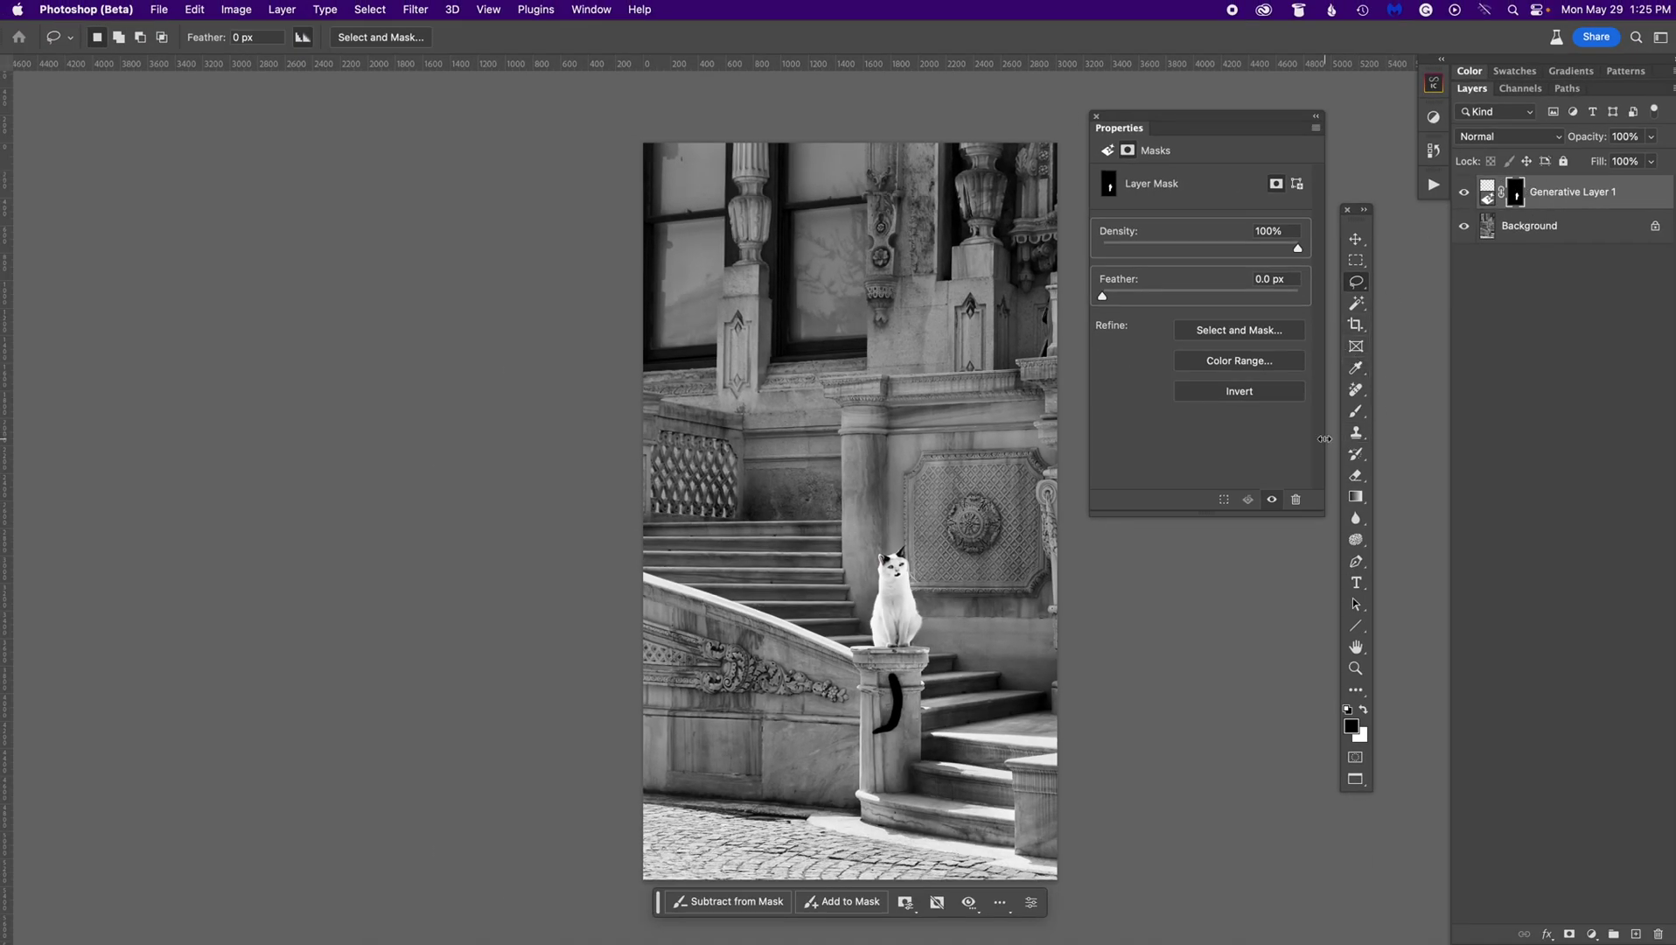
key("b")
left_click_drag(464, 41, 458, 46)
type("100")
key("Return")
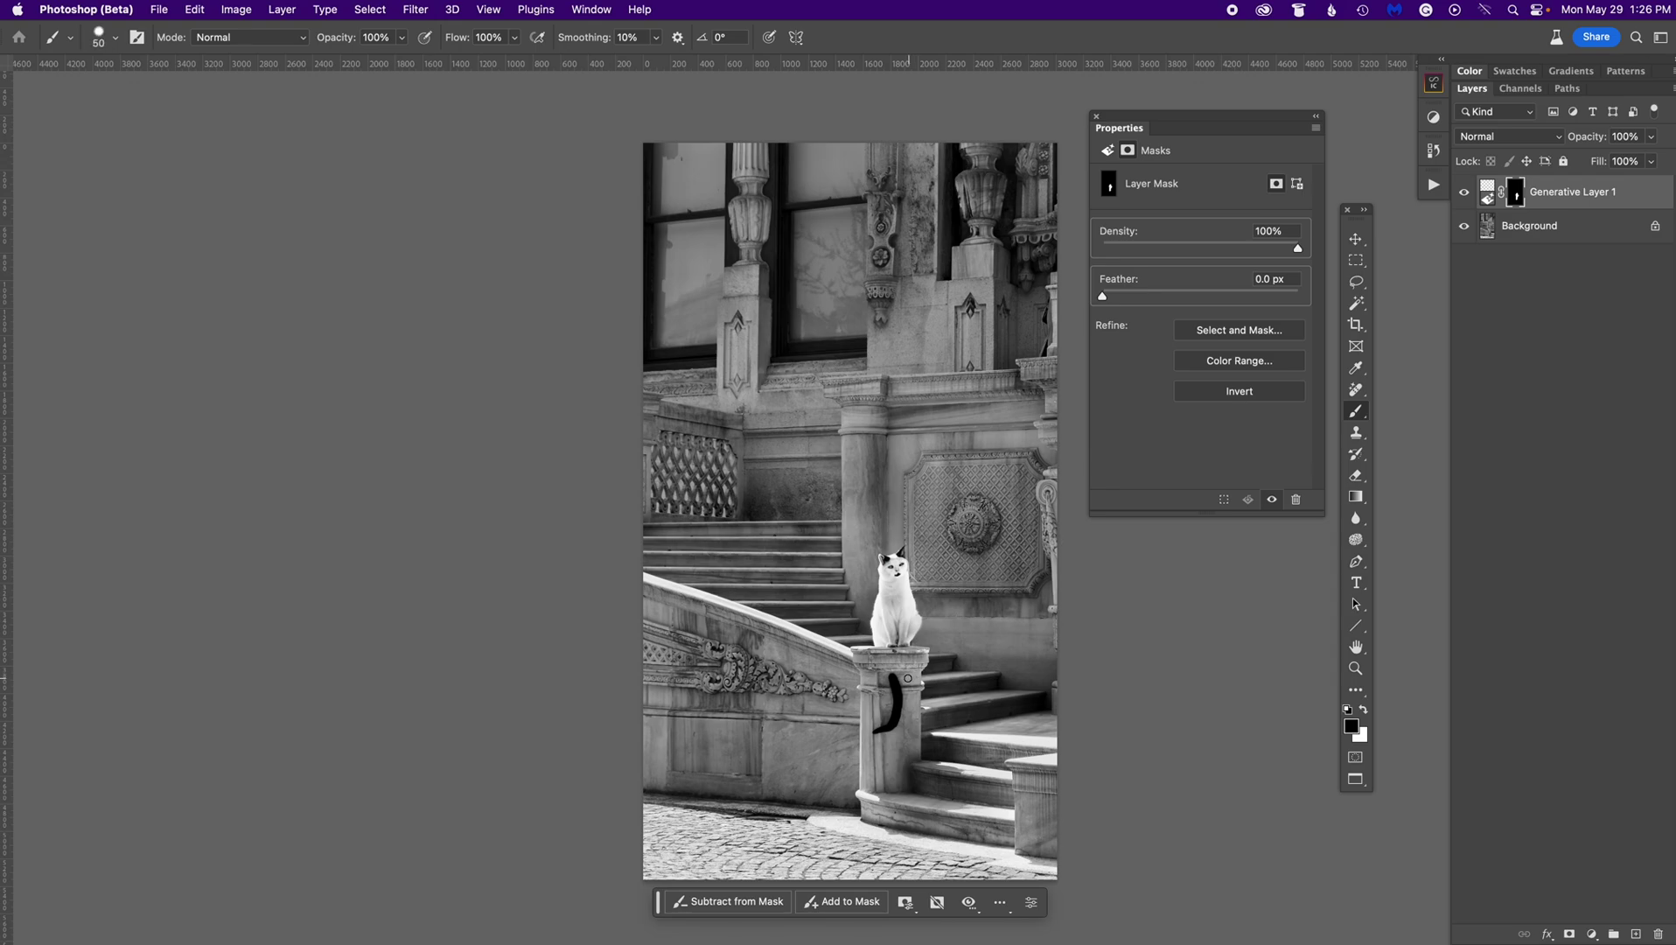
key("bracketright")
key("bracketright")
Step: Paint out the cat's black tail, compare with the original, then select the Background layer
mouse_move(921, 683)
left_mouse_down()
mouse_move(893, 678)
mouse_move(896, 714)
mouse_move(874, 735)
mouse_move(914, 721)
mouse_move(888, 735)
mouse_move(901, 694)
left_mouse_up()
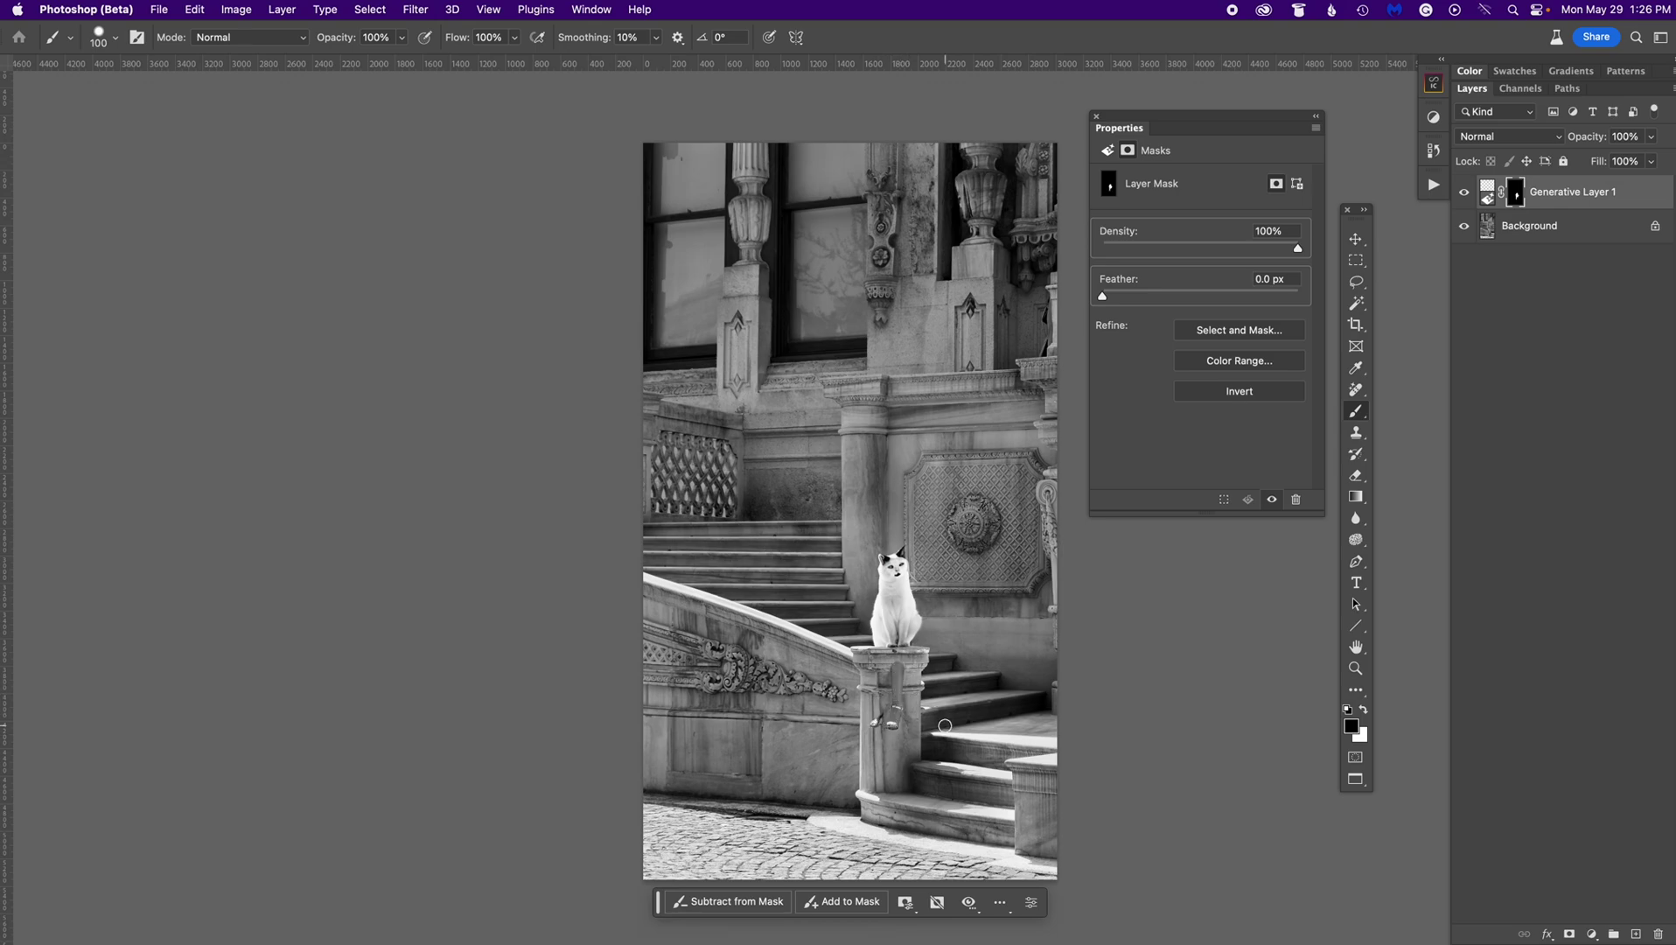
left_click(1464, 193)
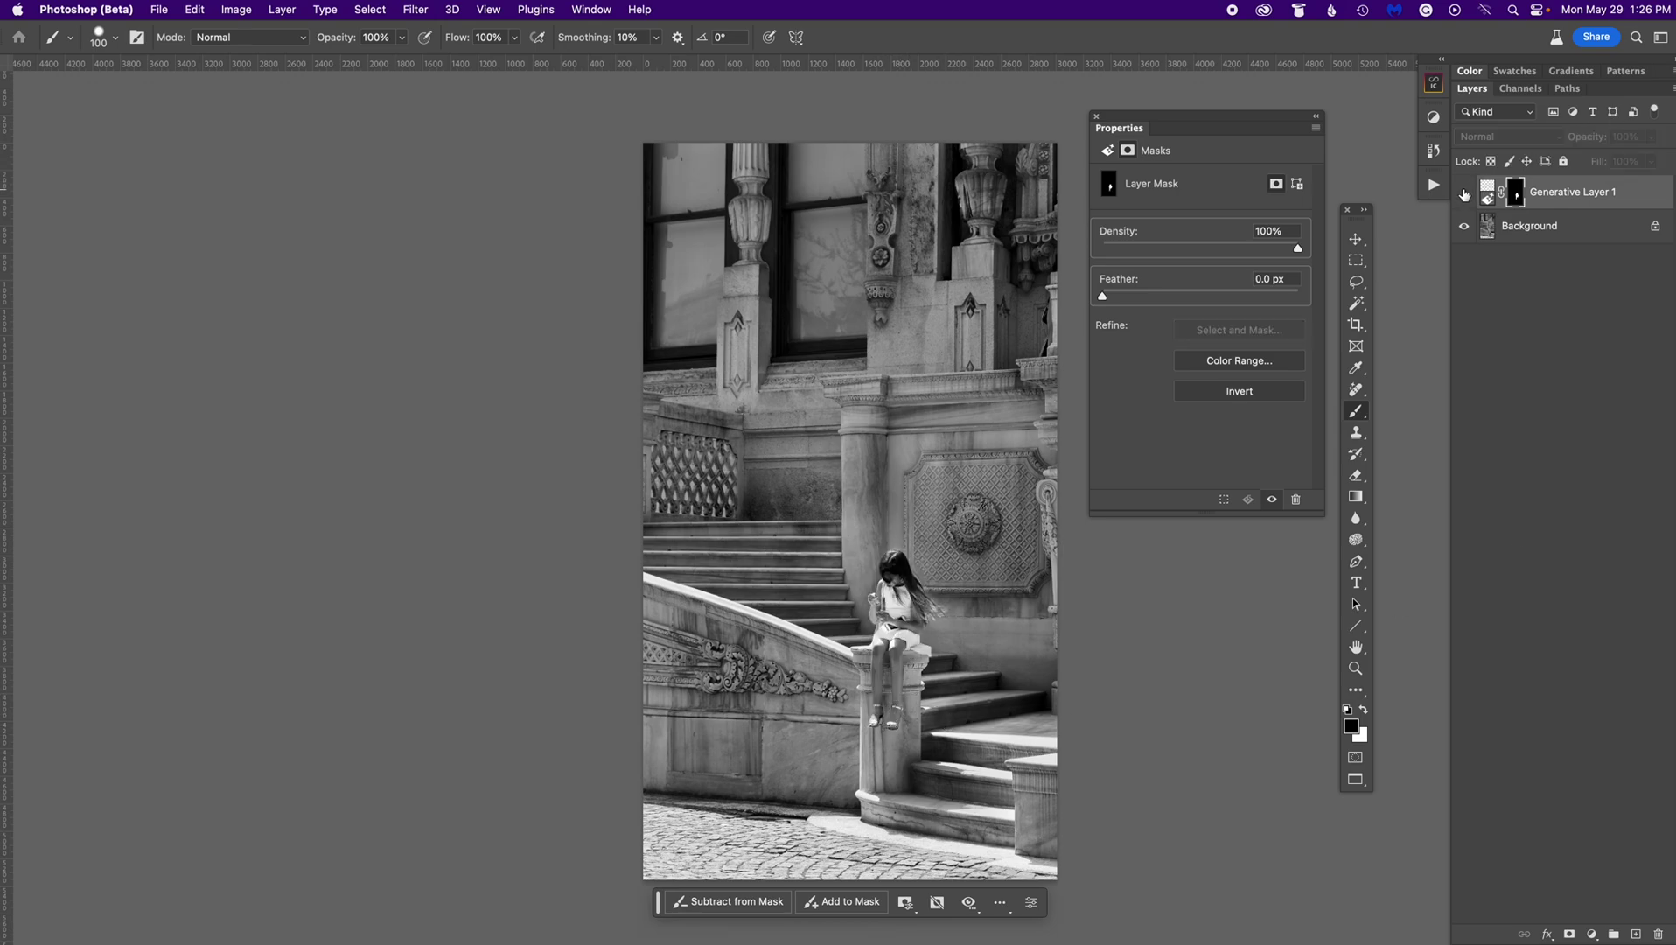
left_click(1462, 191)
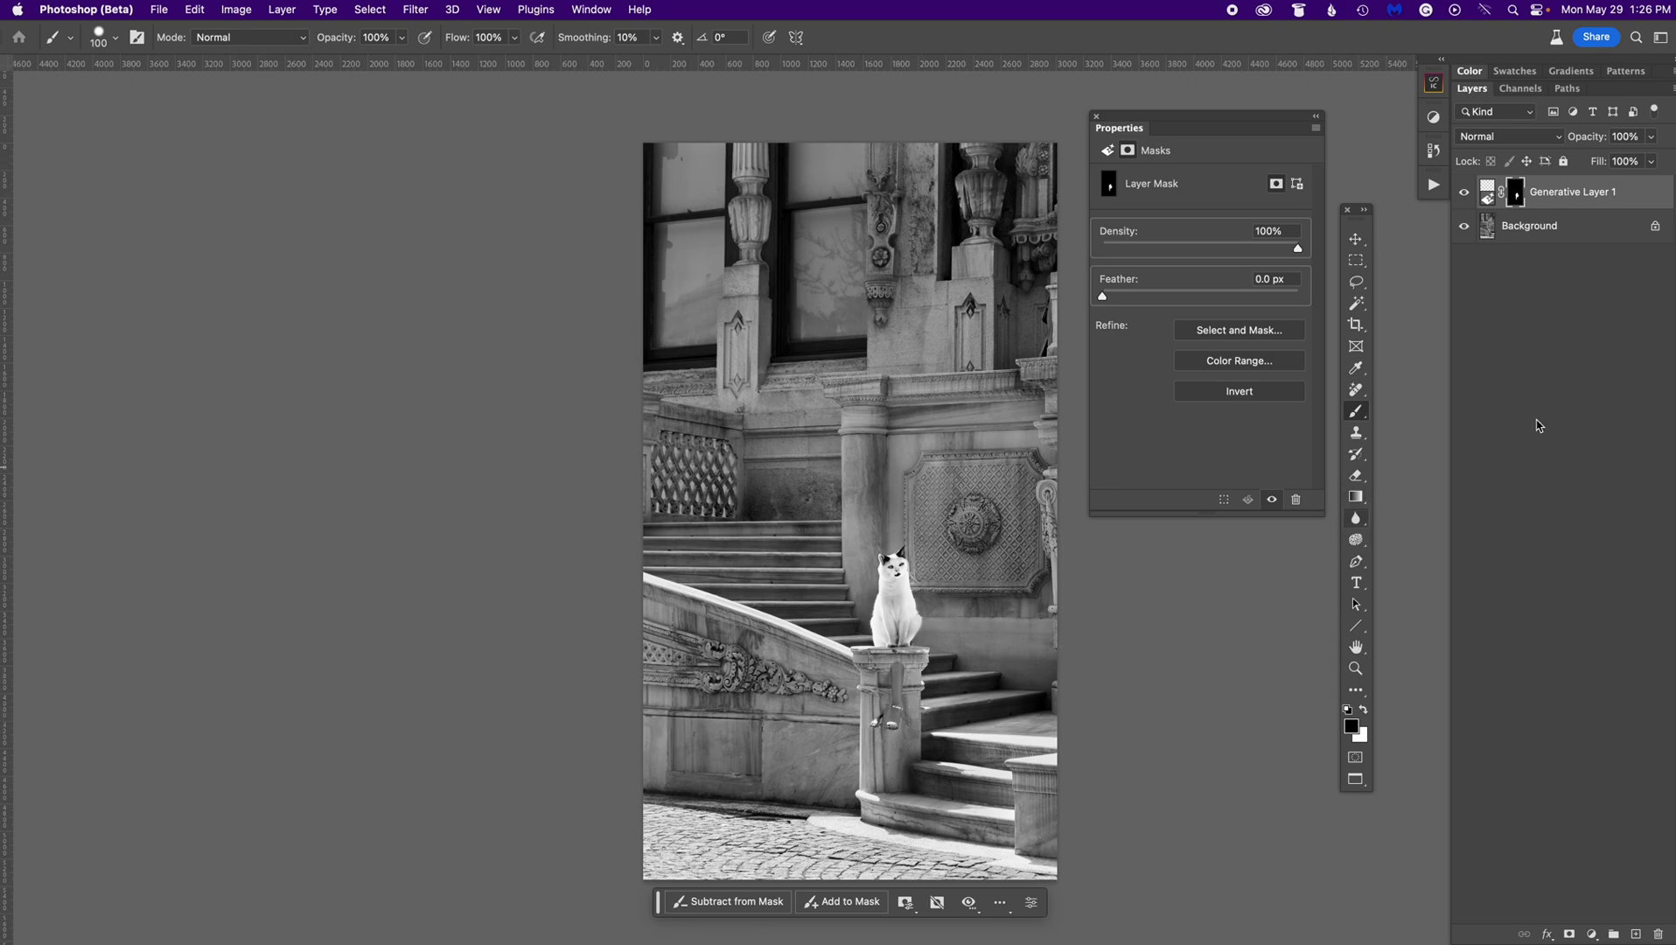
left_click(1544, 229)
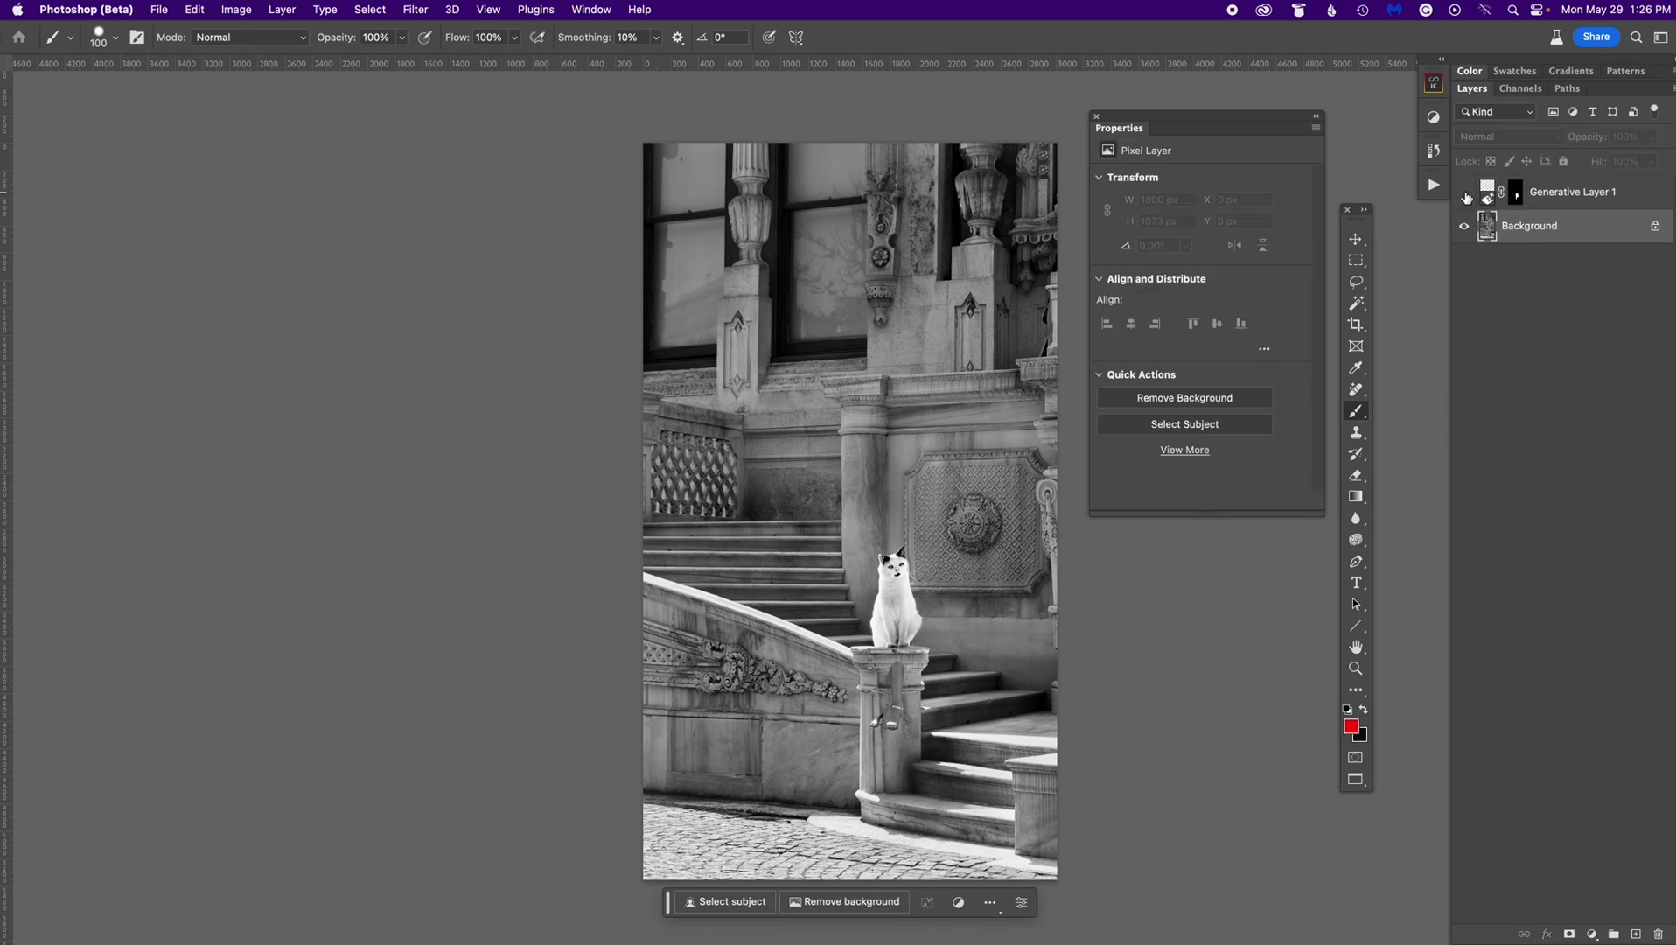
Step: Hide Generative Layer 1 so the original girl is visible again
left_click(1466, 196)
left_click(1466, 195)
left_click(1465, 198)
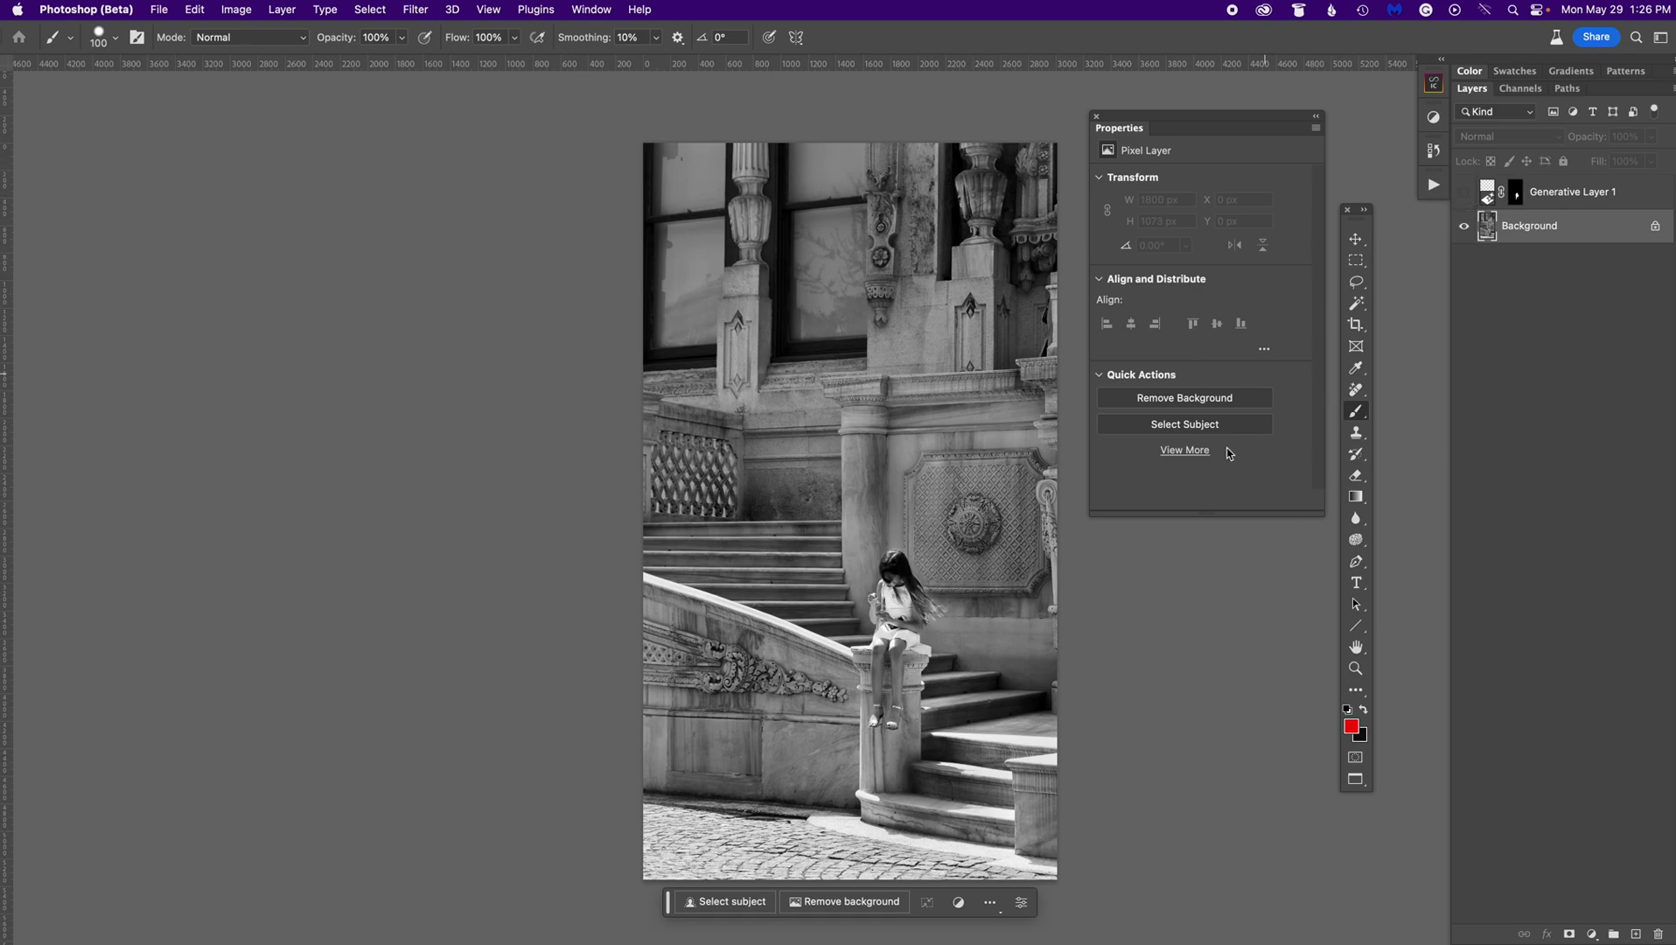
Step: Lasso the girl's lower legs and sandals and run Generative Fill with a blank prompt
key("l")
mouse_move(916, 661)
left_mouse_down()
mouse_move(864, 662)
mouse_move(868, 743)
mouse_move(909, 706)
mouse_move(915, 660)
left_mouse_up()
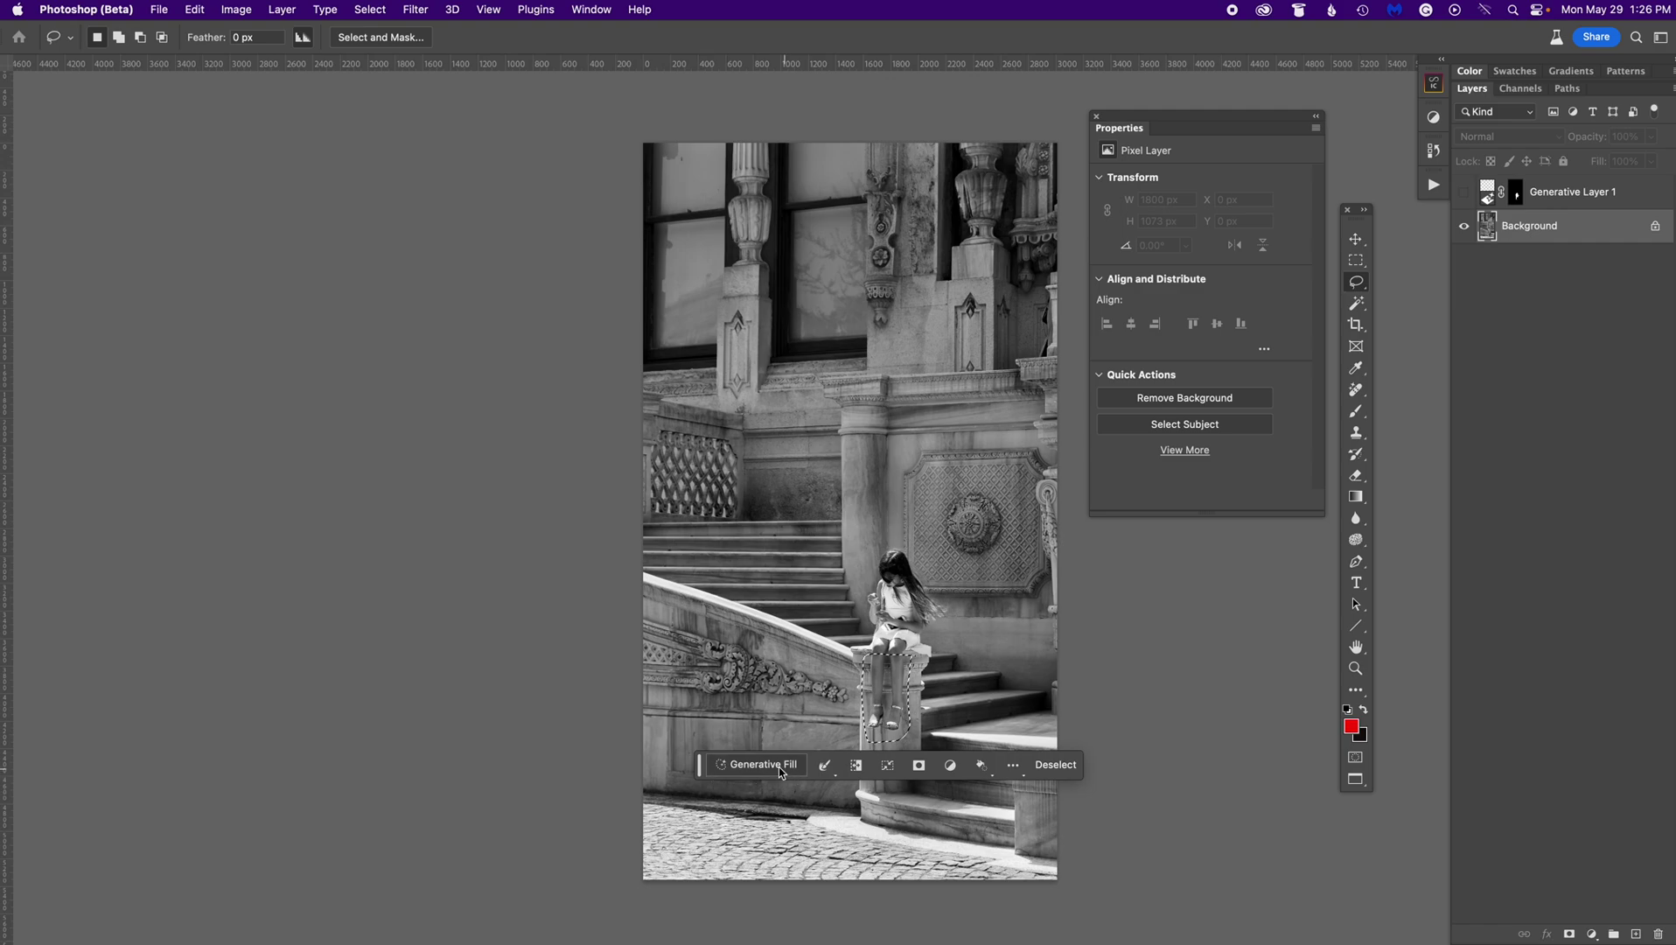
left_click(754, 764)
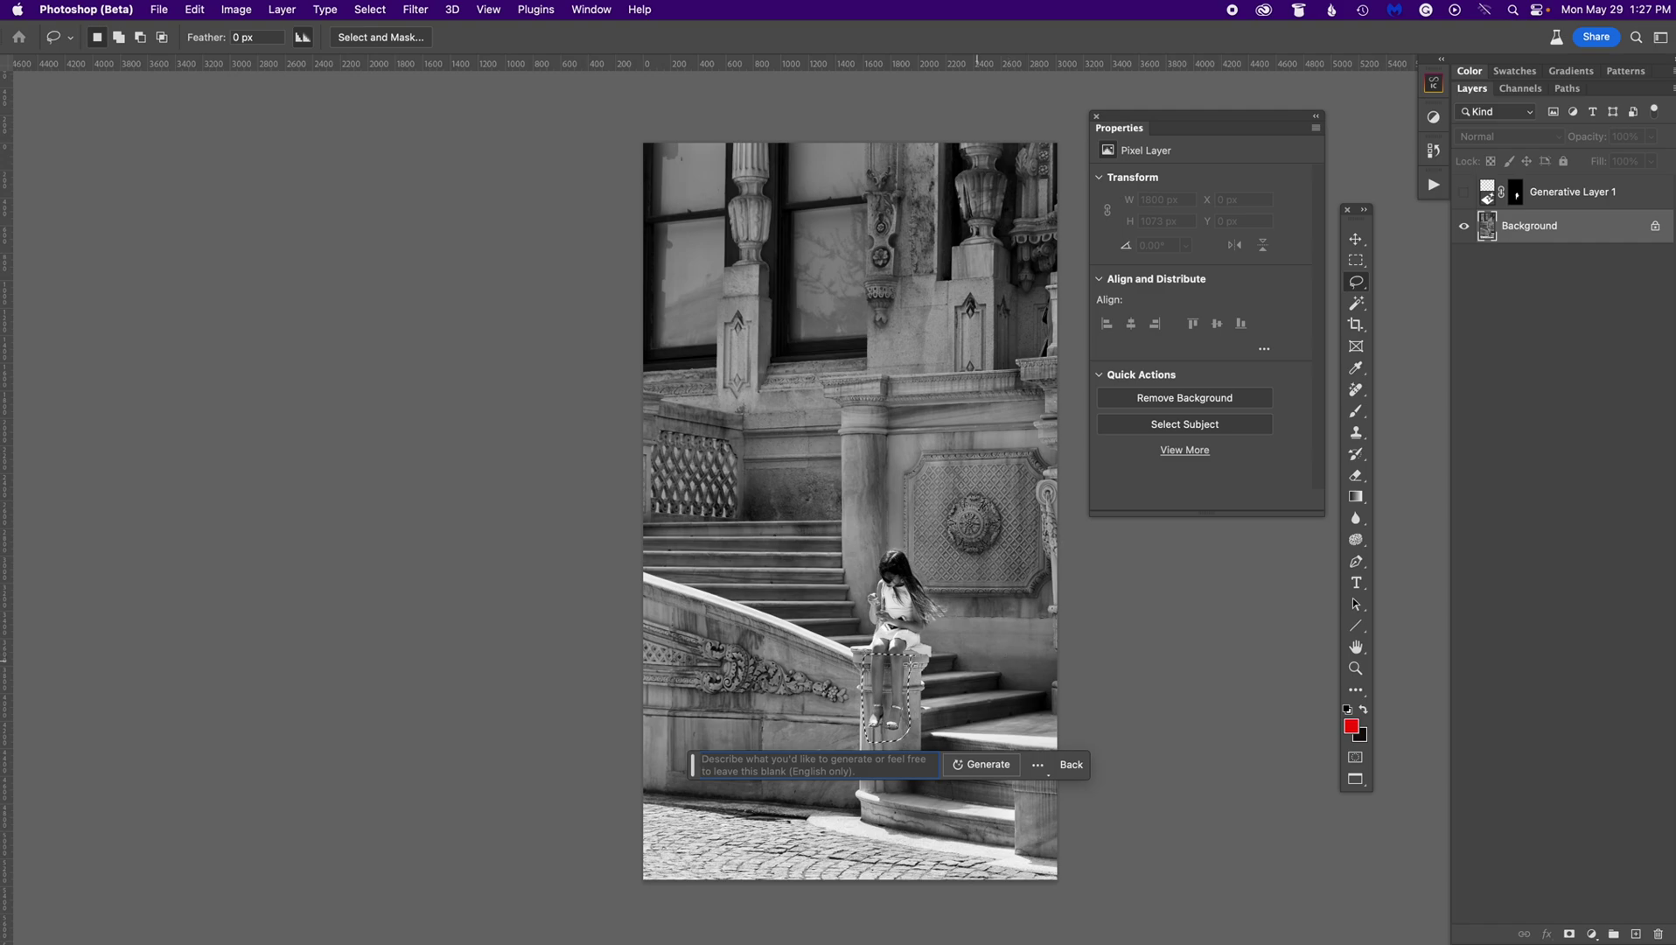
left_click(988, 765)
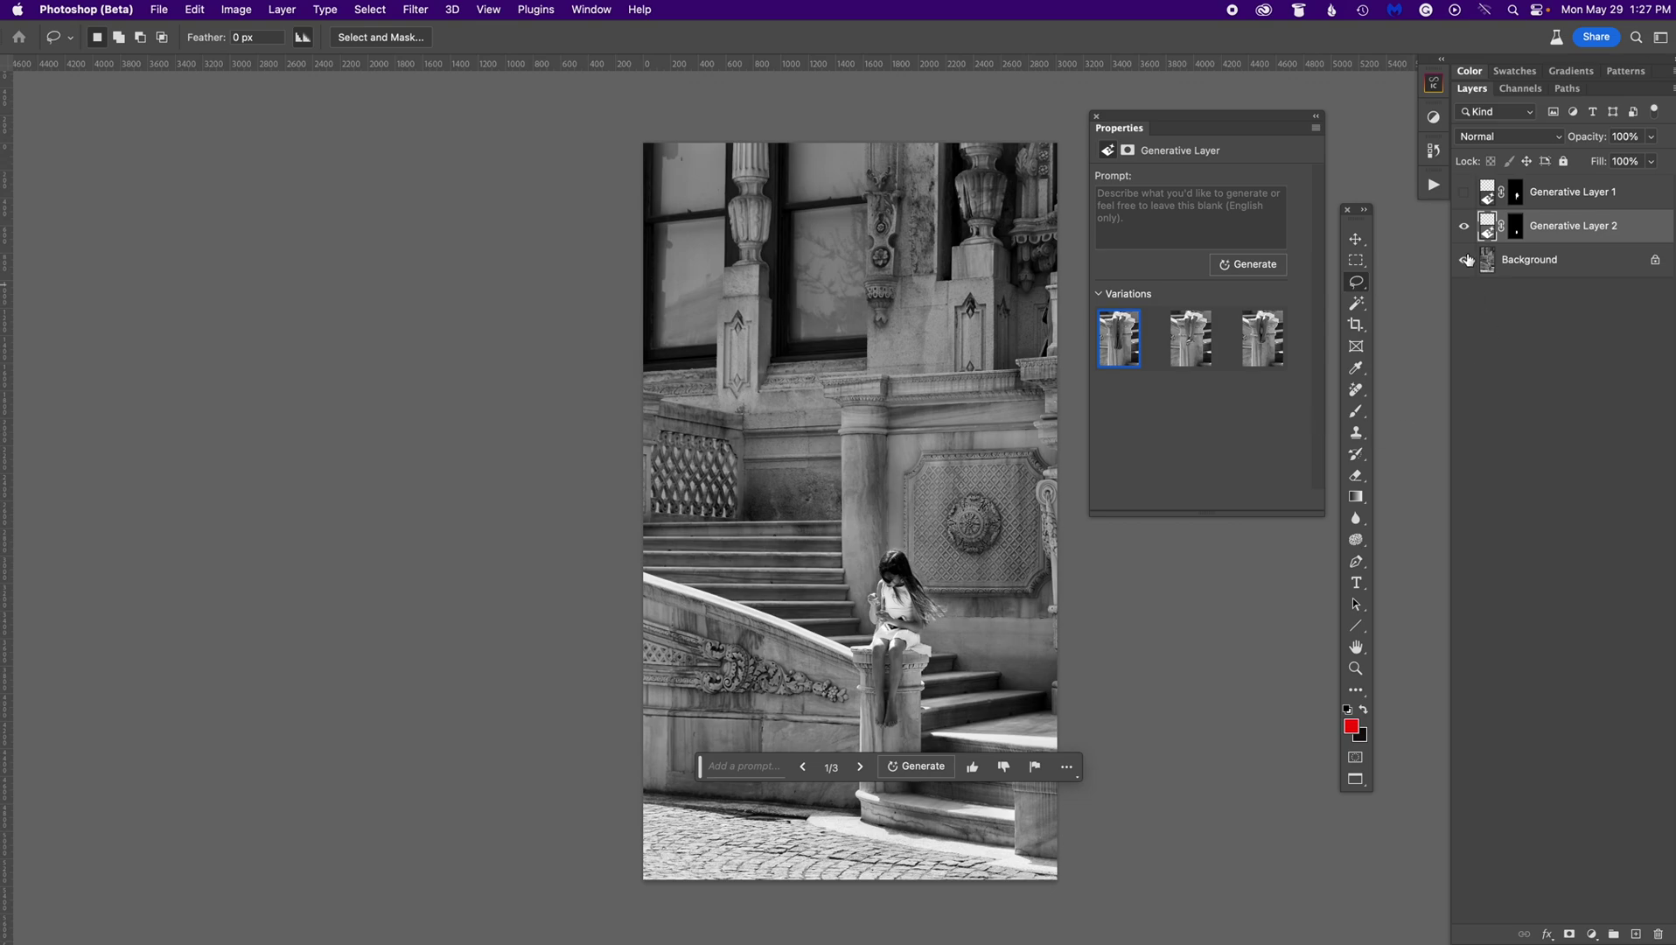
Step: Toggle Generative Layer 2 to compare the sandal-free legs with the original sandals
left_click(1464, 227)
left_click(1465, 230)
left_click(1464, 229)
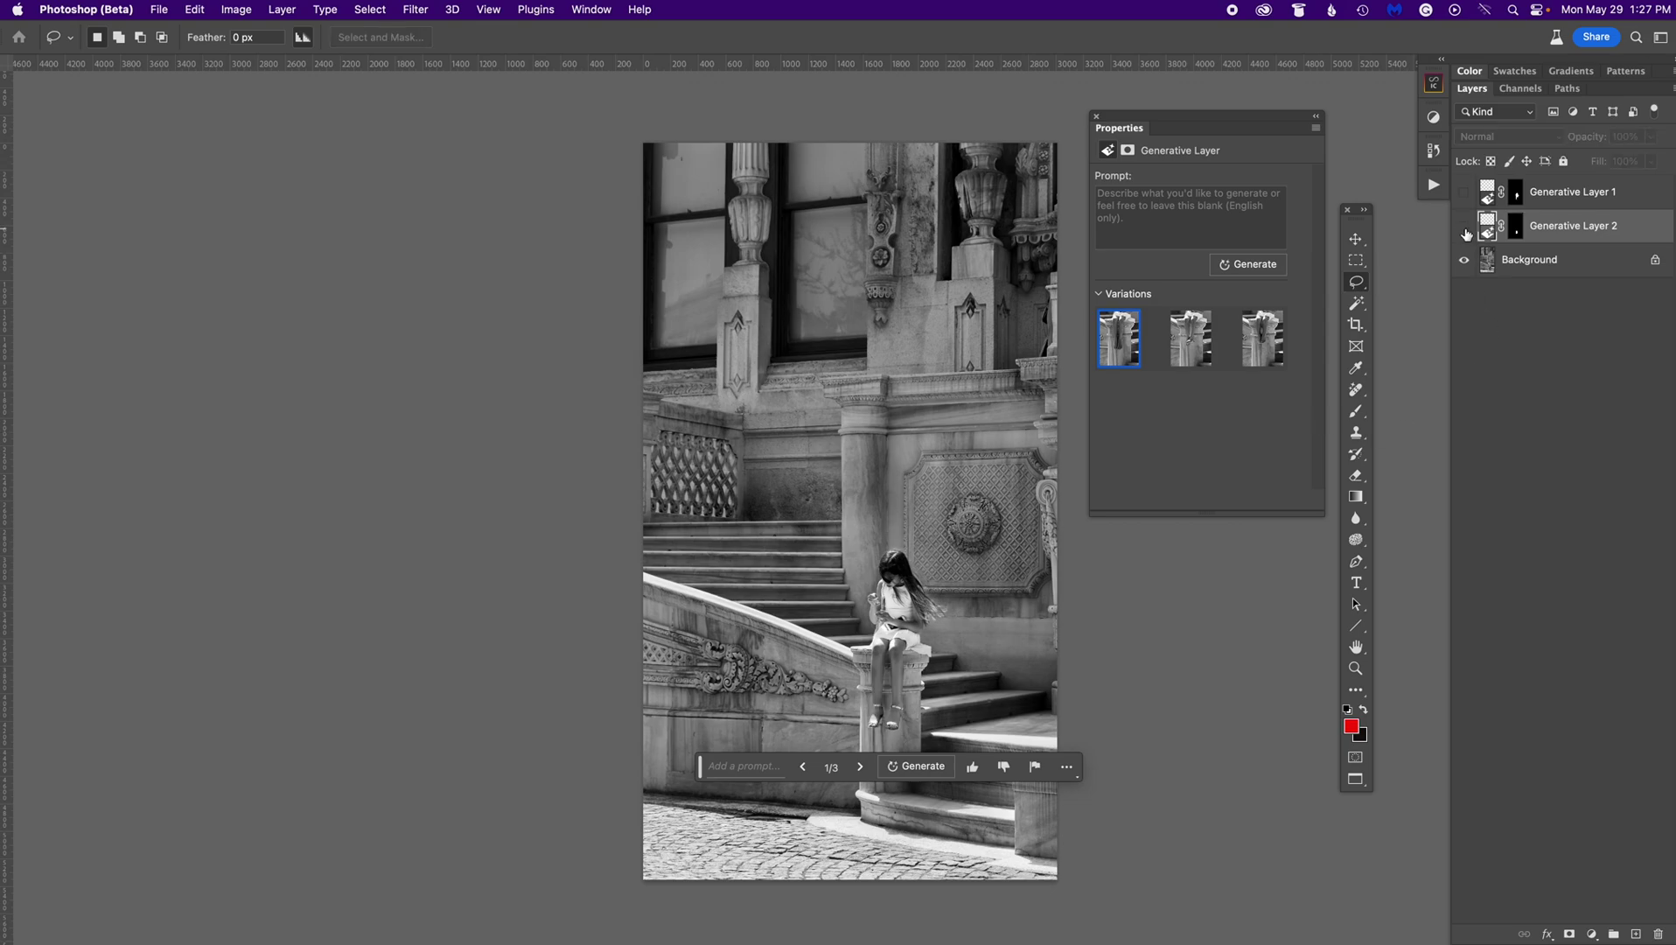
left_click(1466, 232)
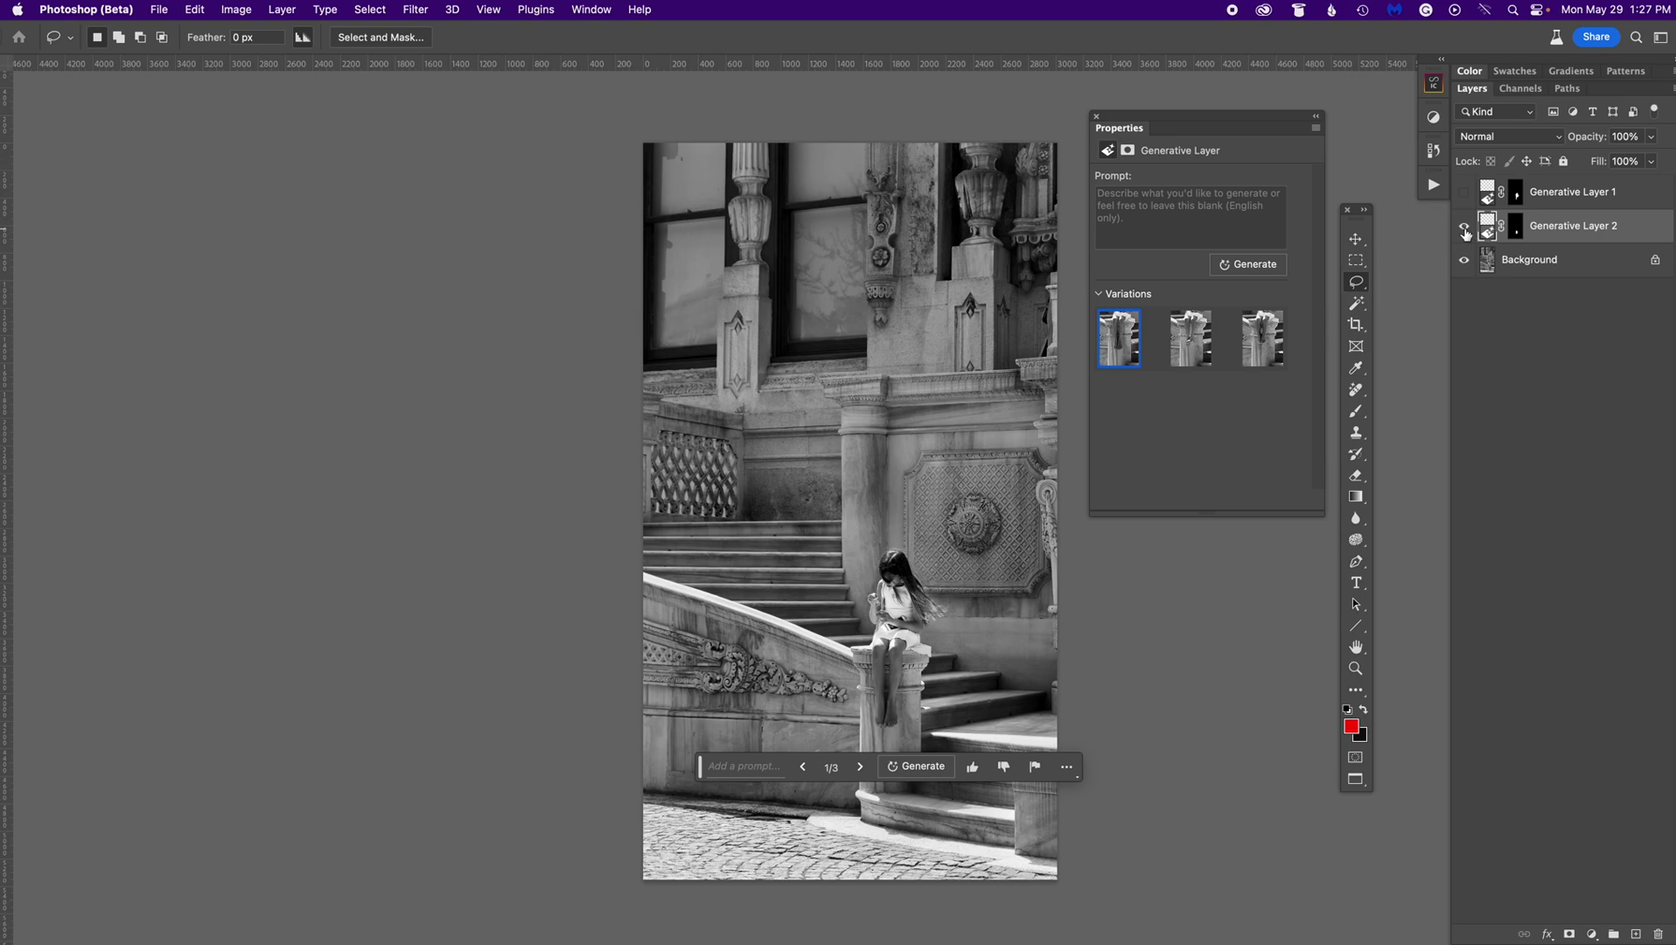
left_click(1466, 232)
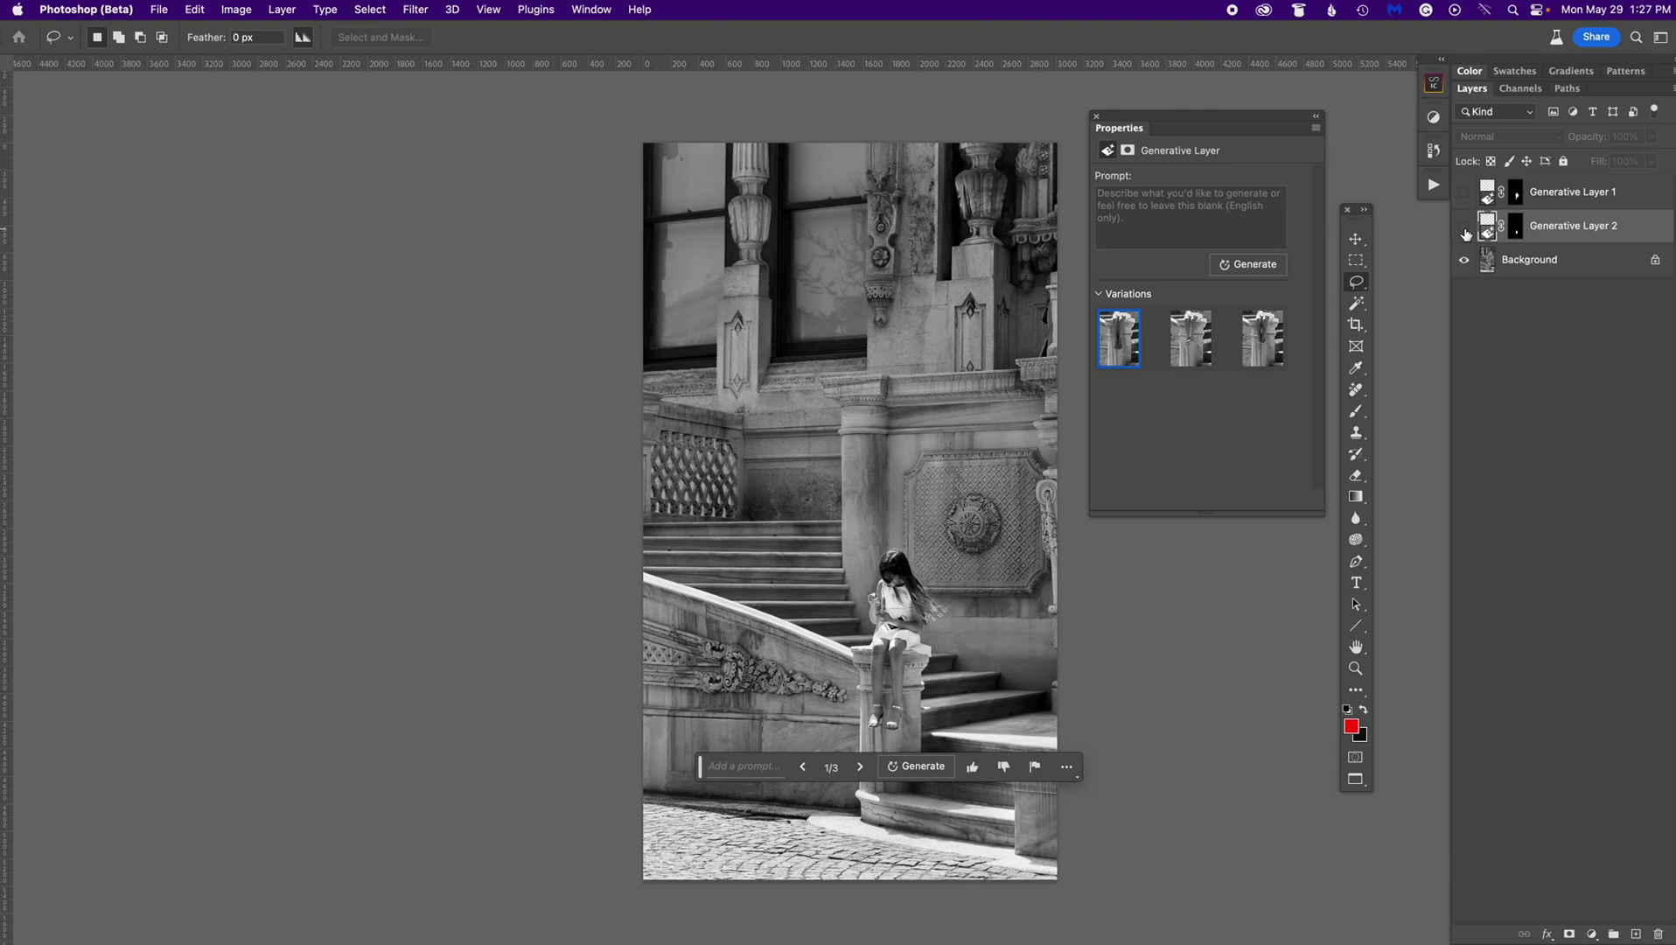
Step: Zoom in on the girl's feet and compare the bare-feet fill against the original
key("super+equal")
key("super+equal")
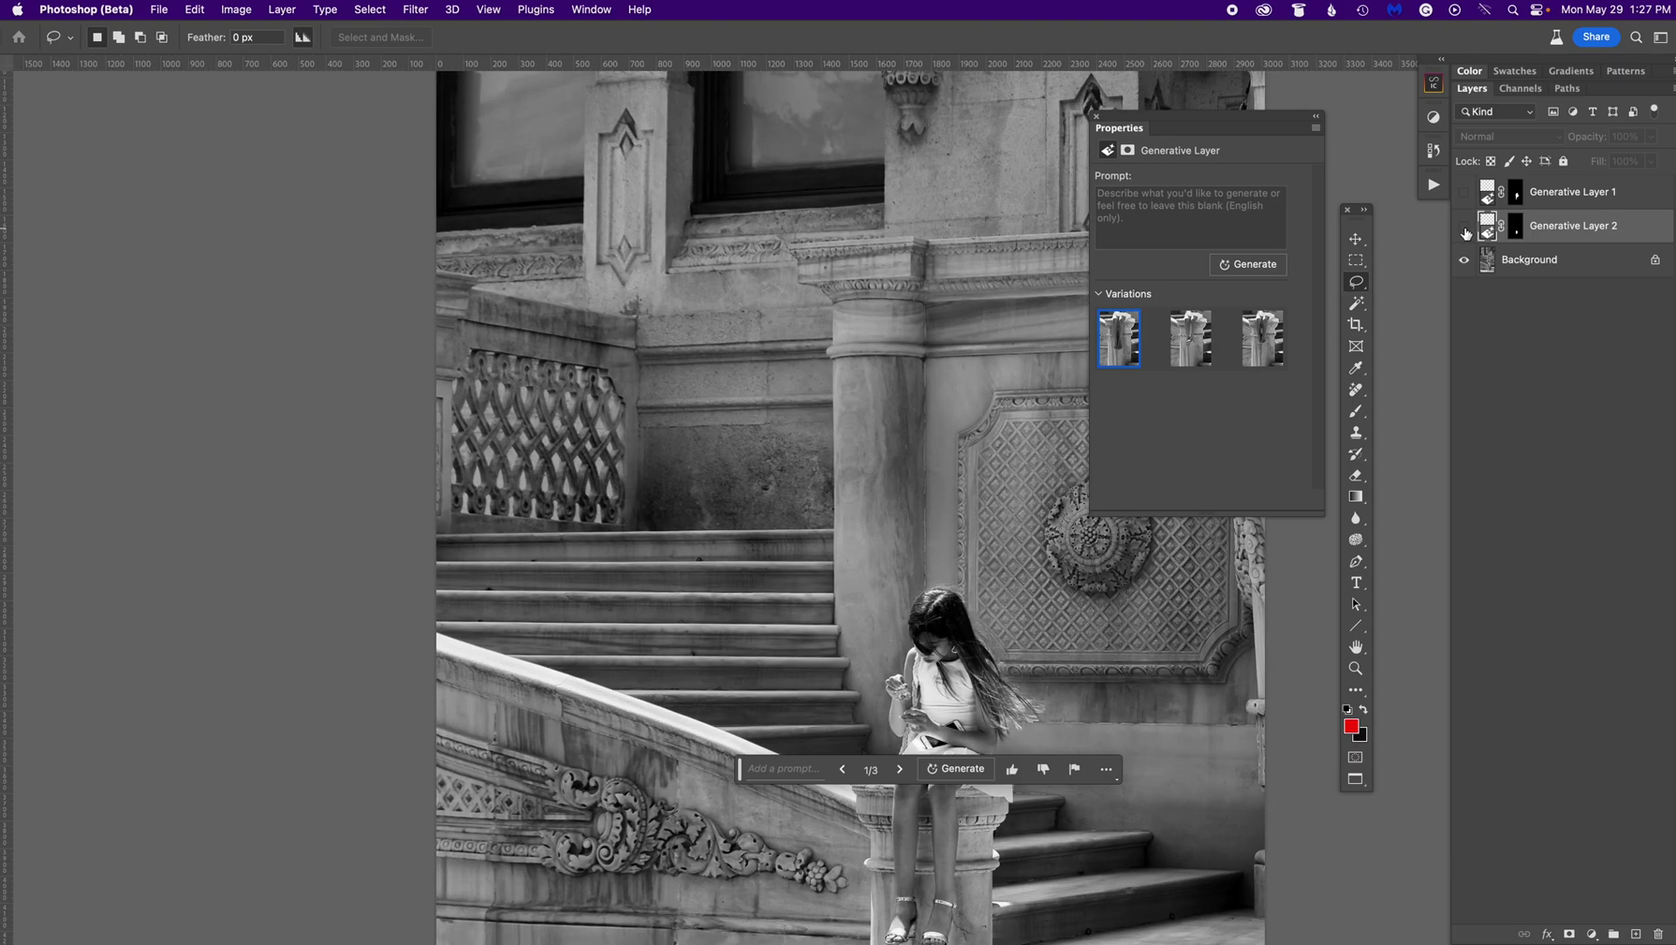
left_click_drag(987, 577, 890, 218)
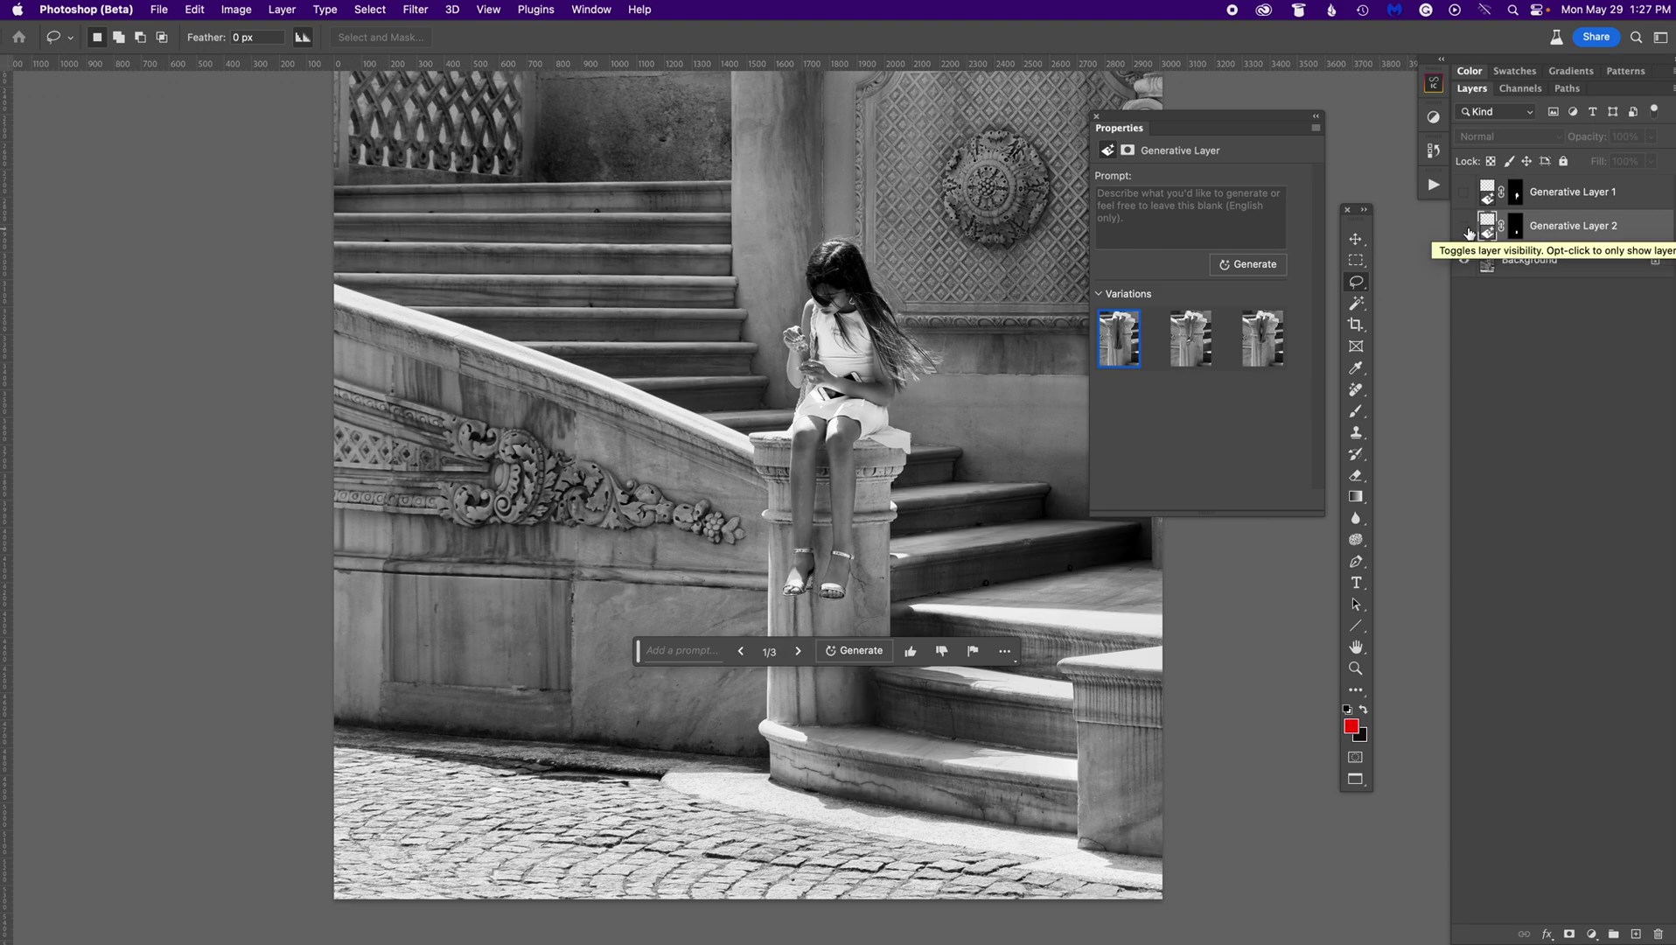
left_click(1464, 226)
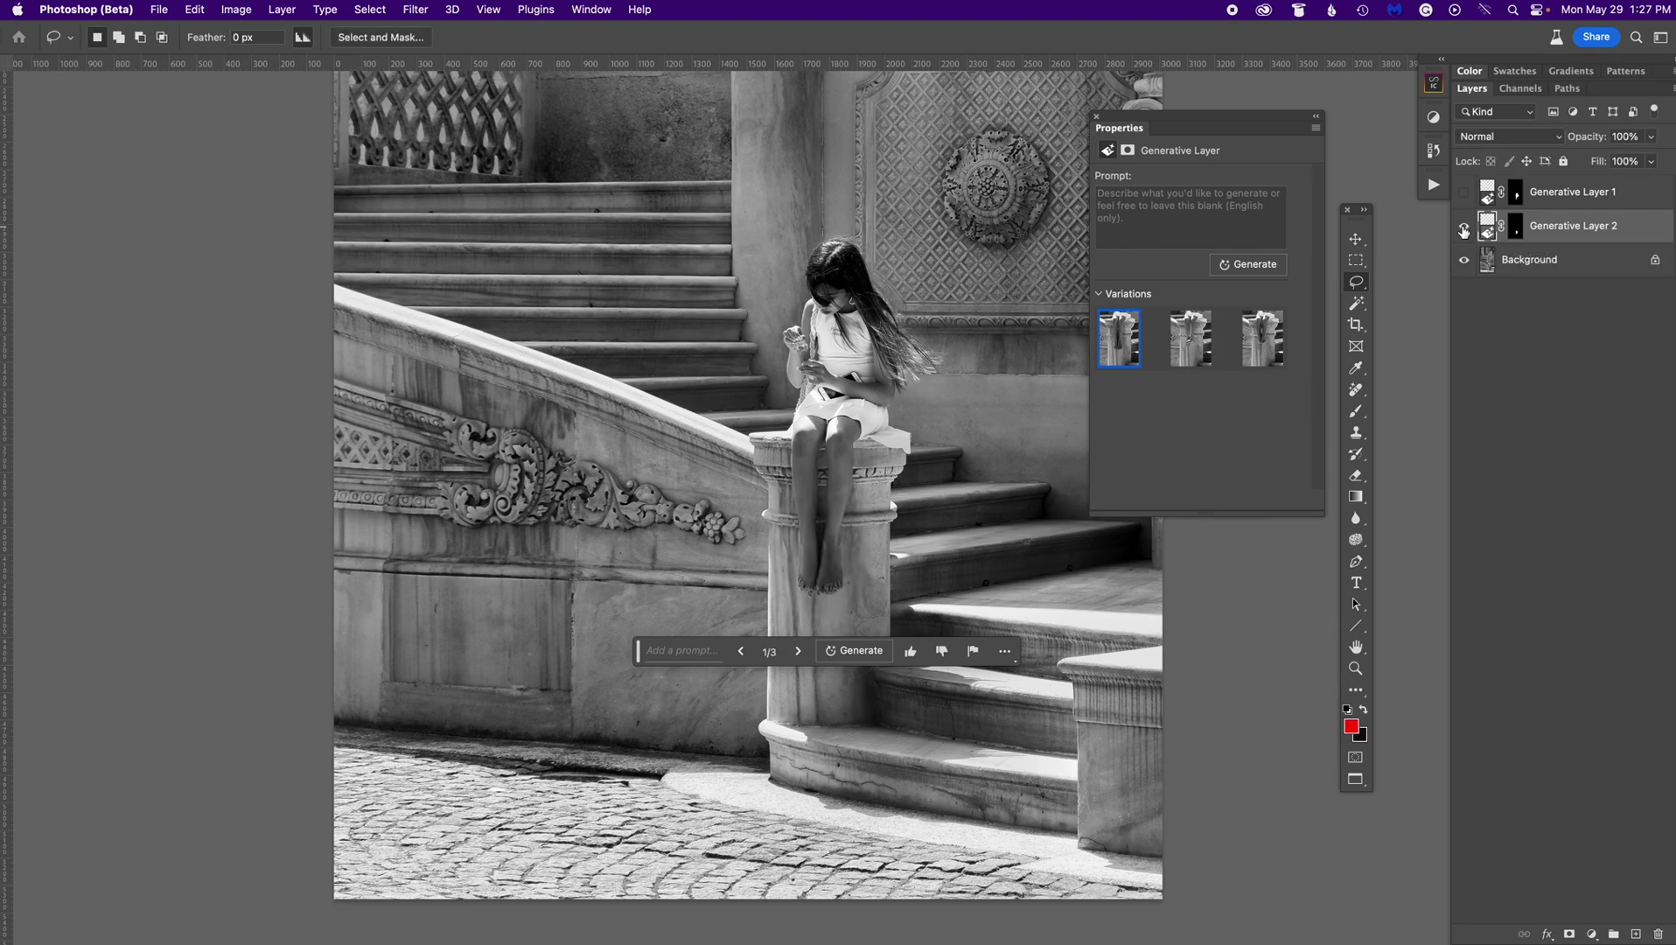
left_click(1464, 229)
left_click(1464, 229)
left_click(1463, 229)
left_click(1463, 229)
Step: Browse the three bare-feet variations, keep the first, and switch to the Move tool
left_click(1186, 341)
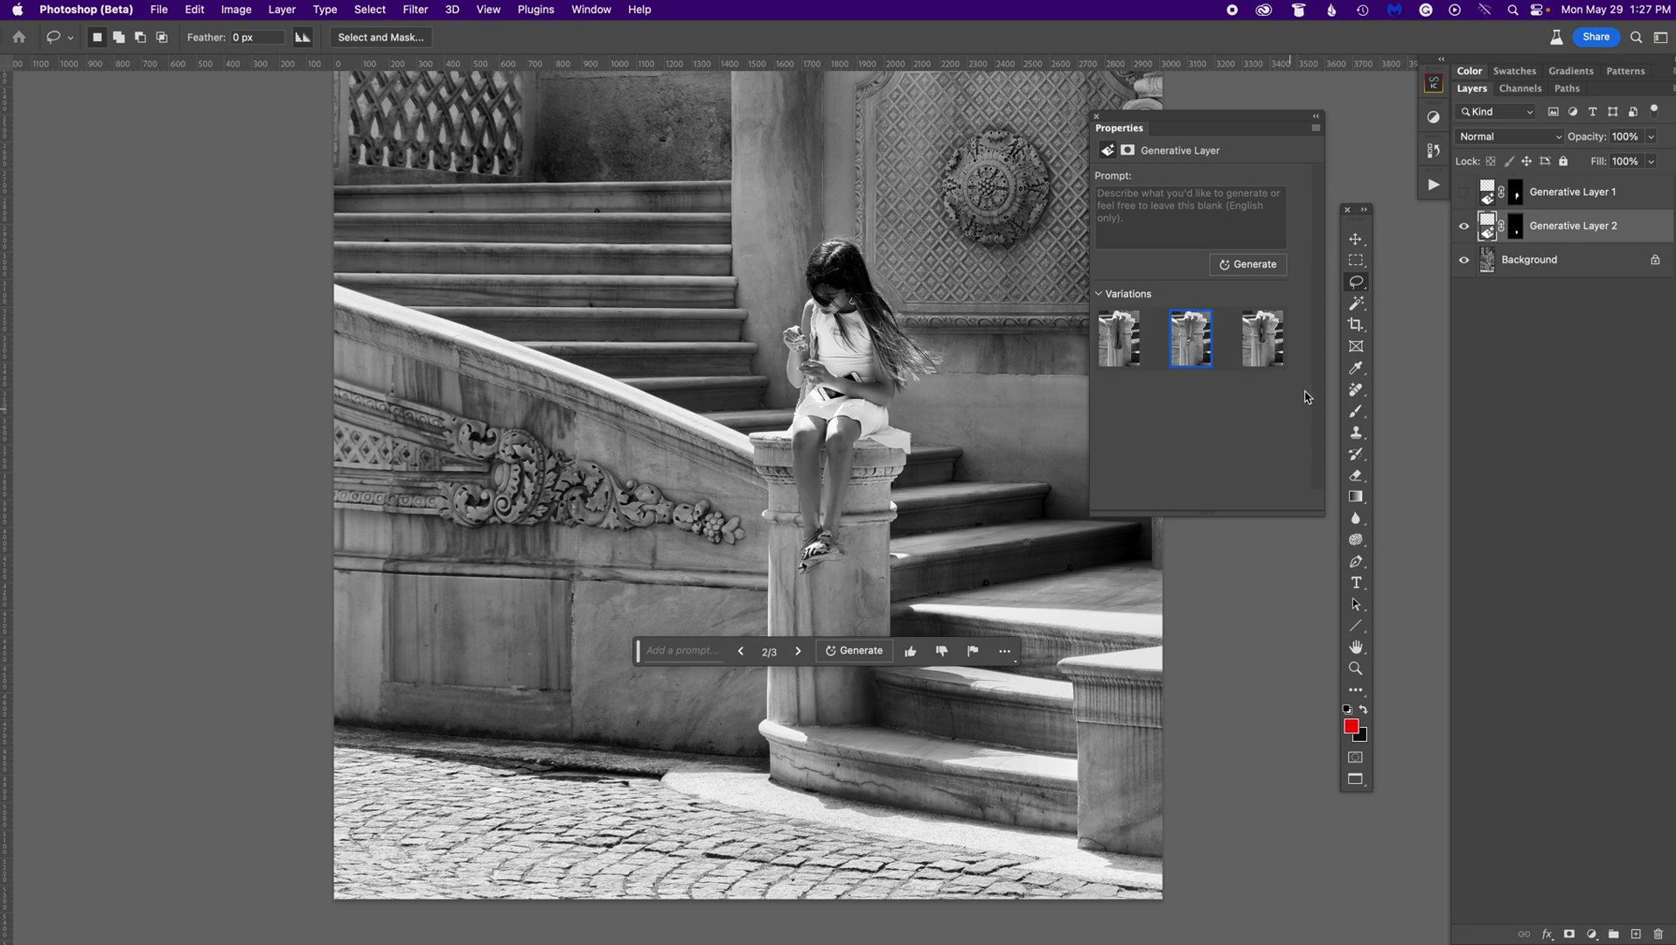
left_click(1267, 341)
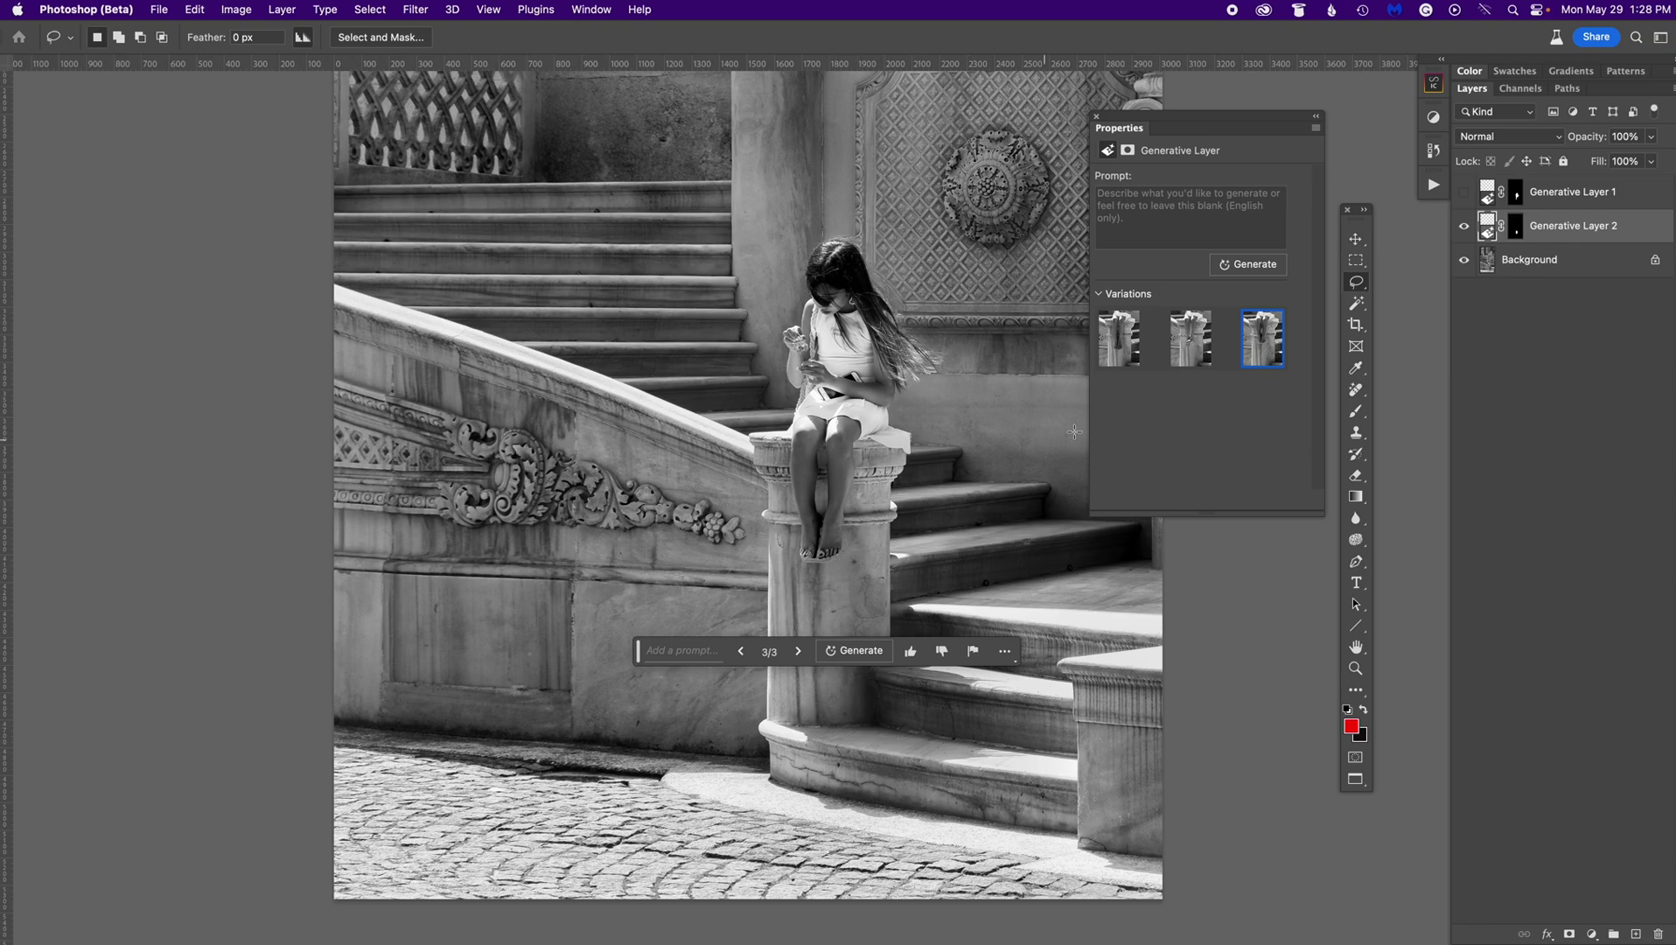
left_click(1127, 341)
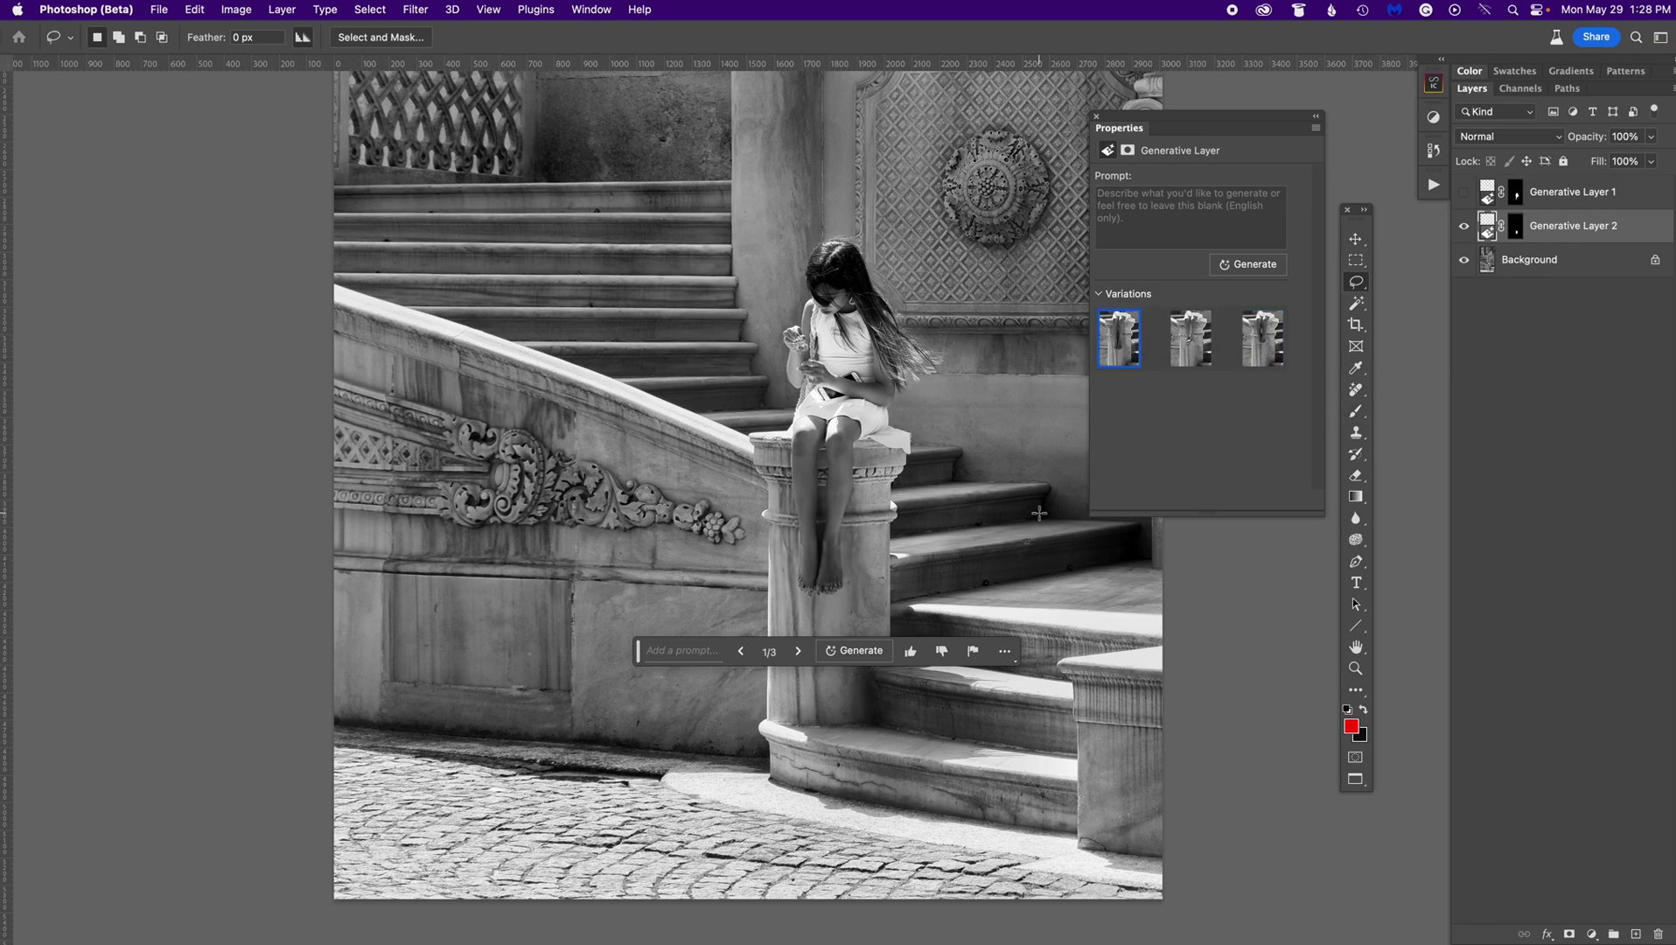
left_click(1355, 239)
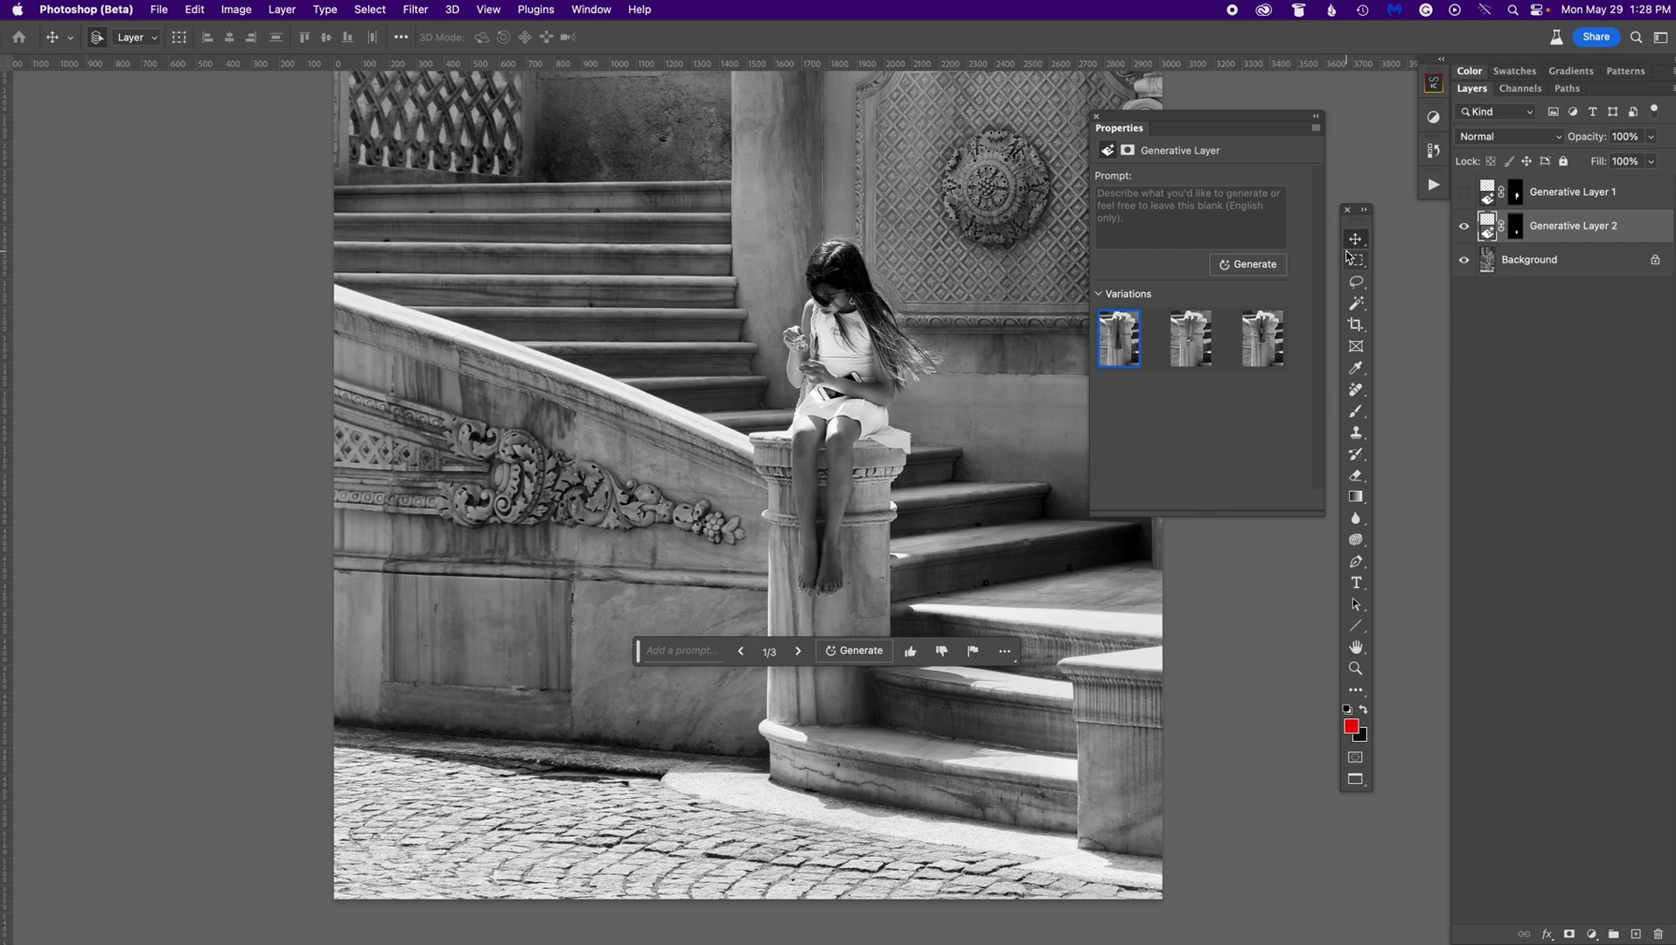
key("f")
key("f")
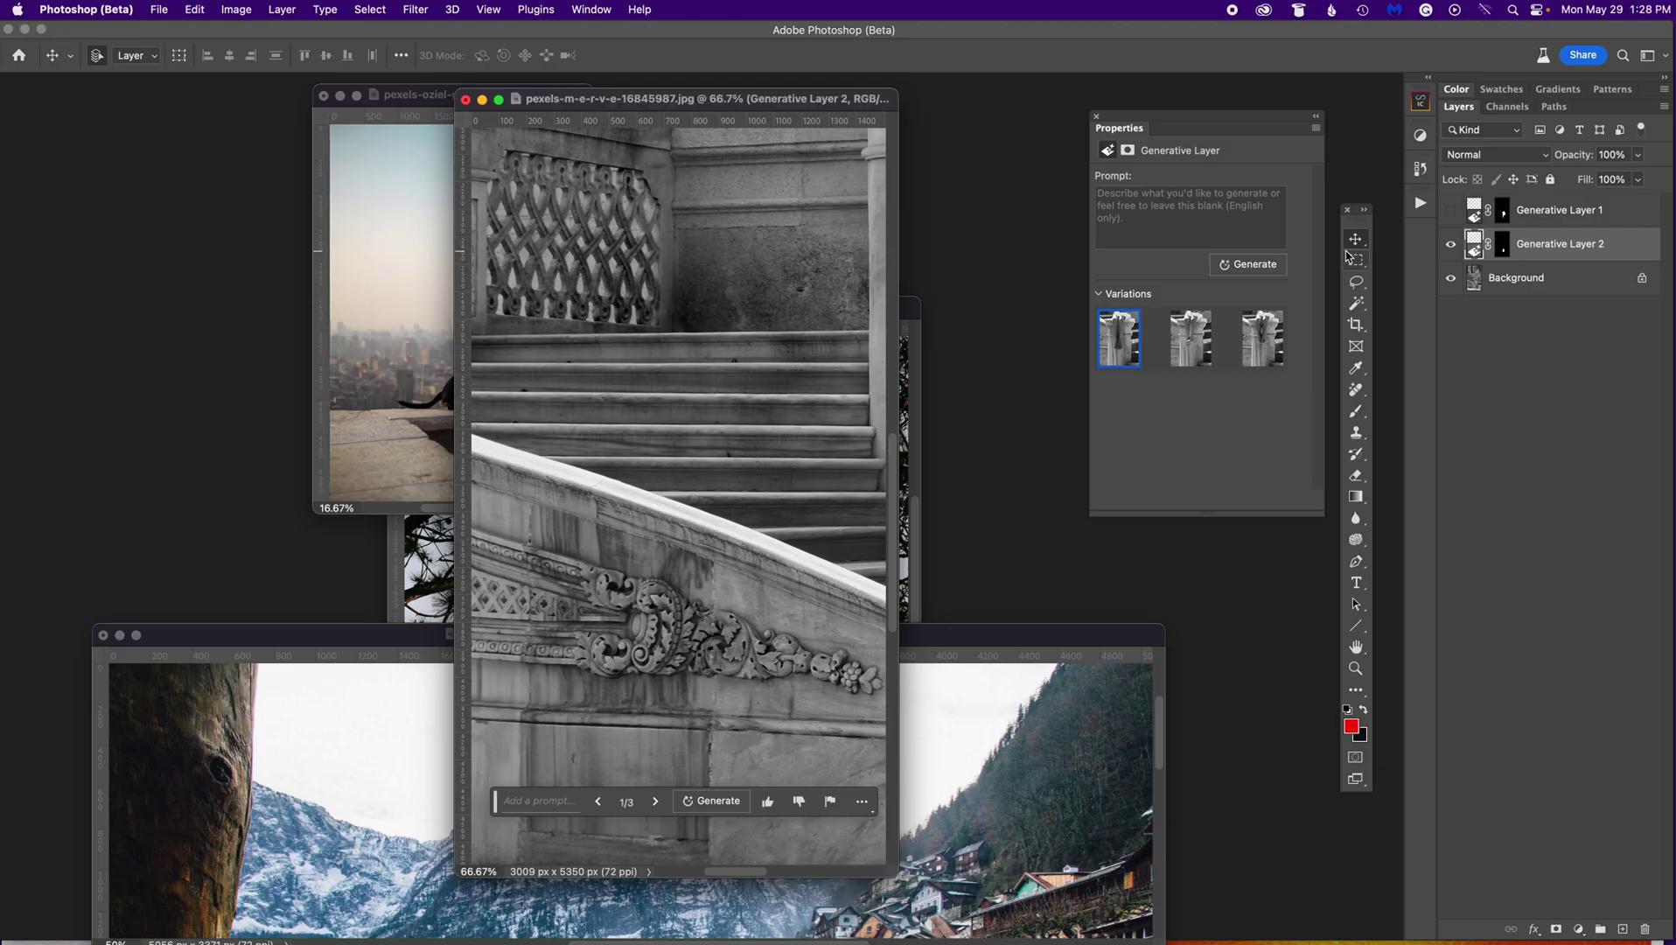
Step: Move the staircase image's floating window aside, then show all open windows in Mission Control
left_click_drag(844, 105, 924, 116)
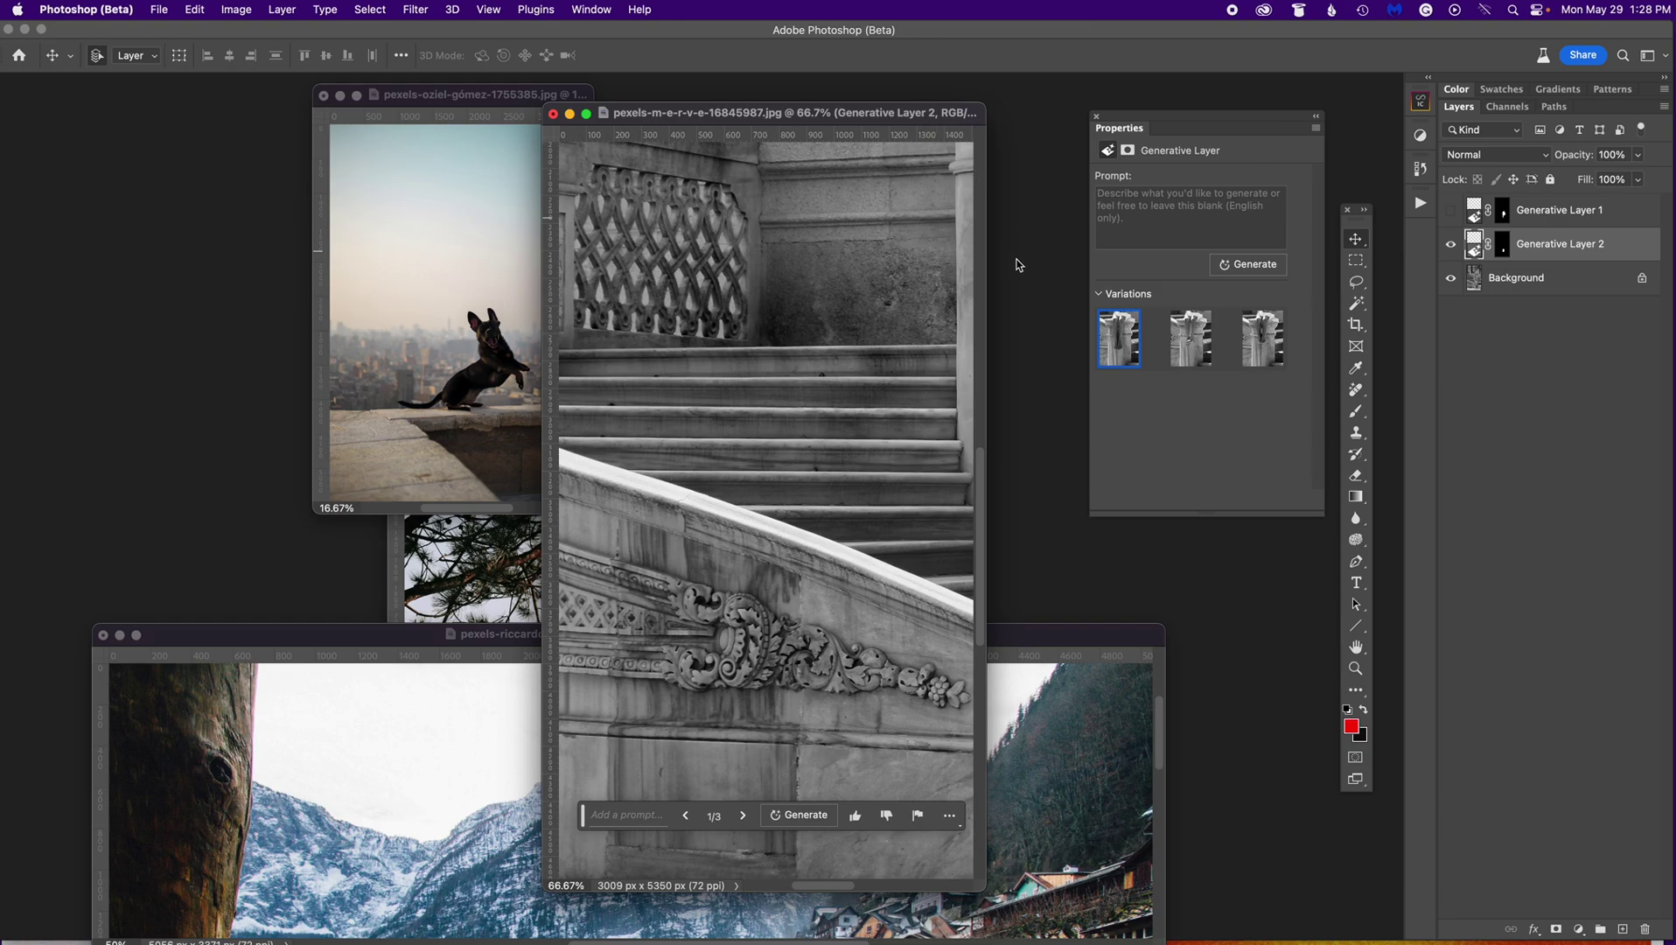
key("ctrl+Up")
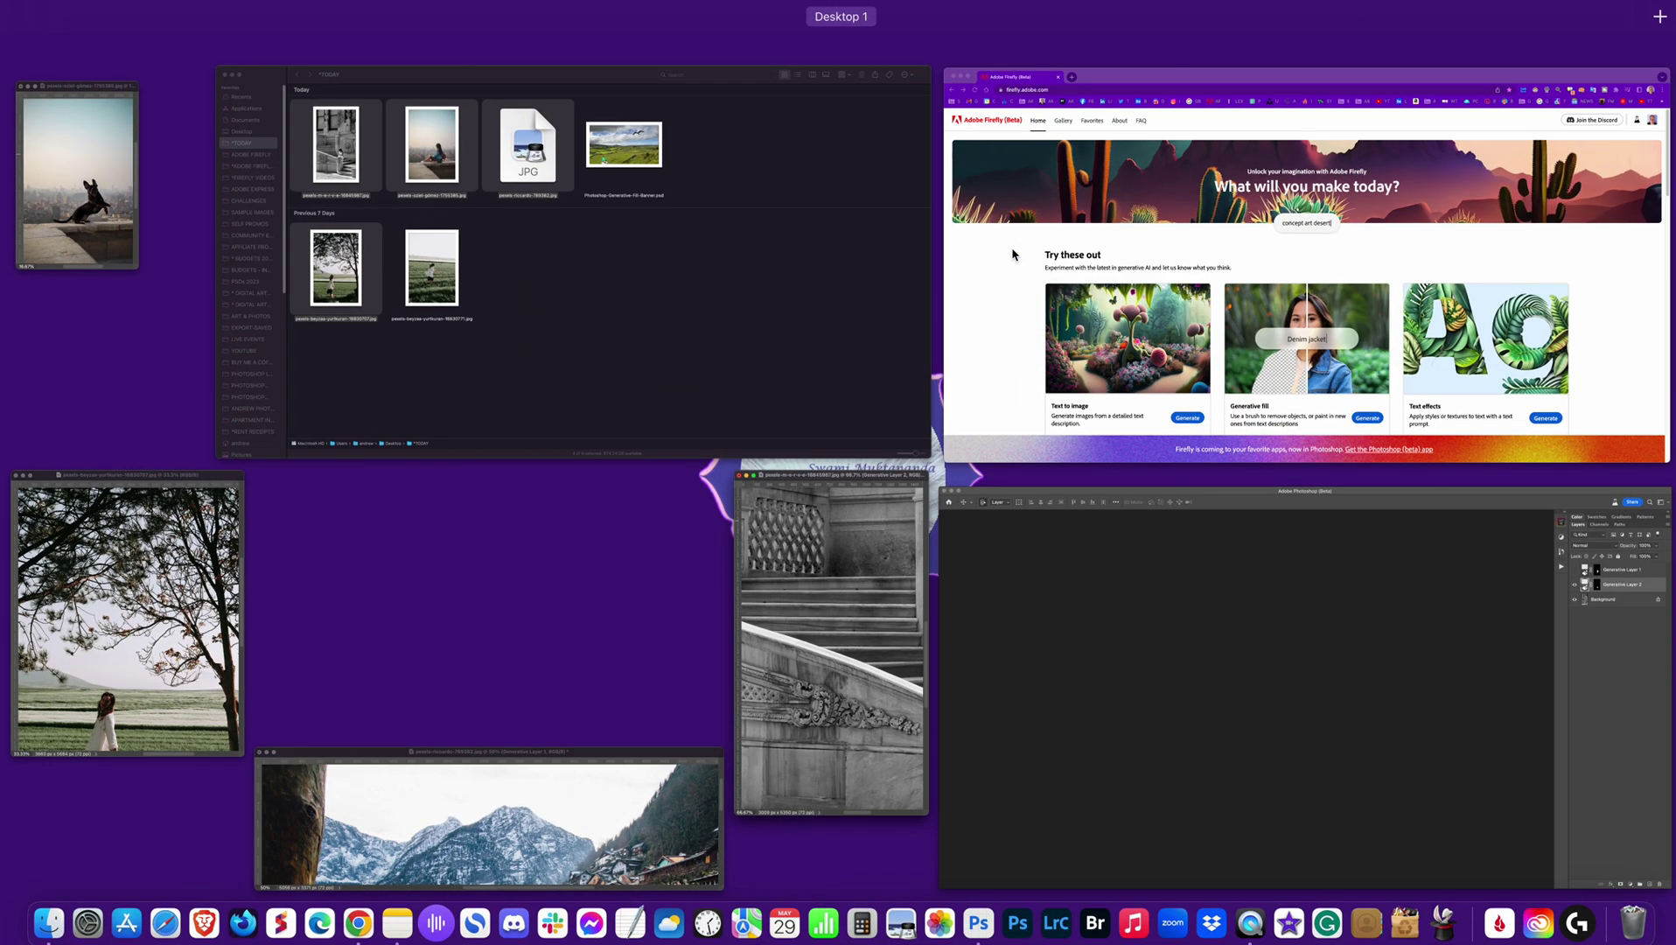
Step: Pick the Chrome window showing firefly.adobe.com from the overview
left_click(1039, 270)
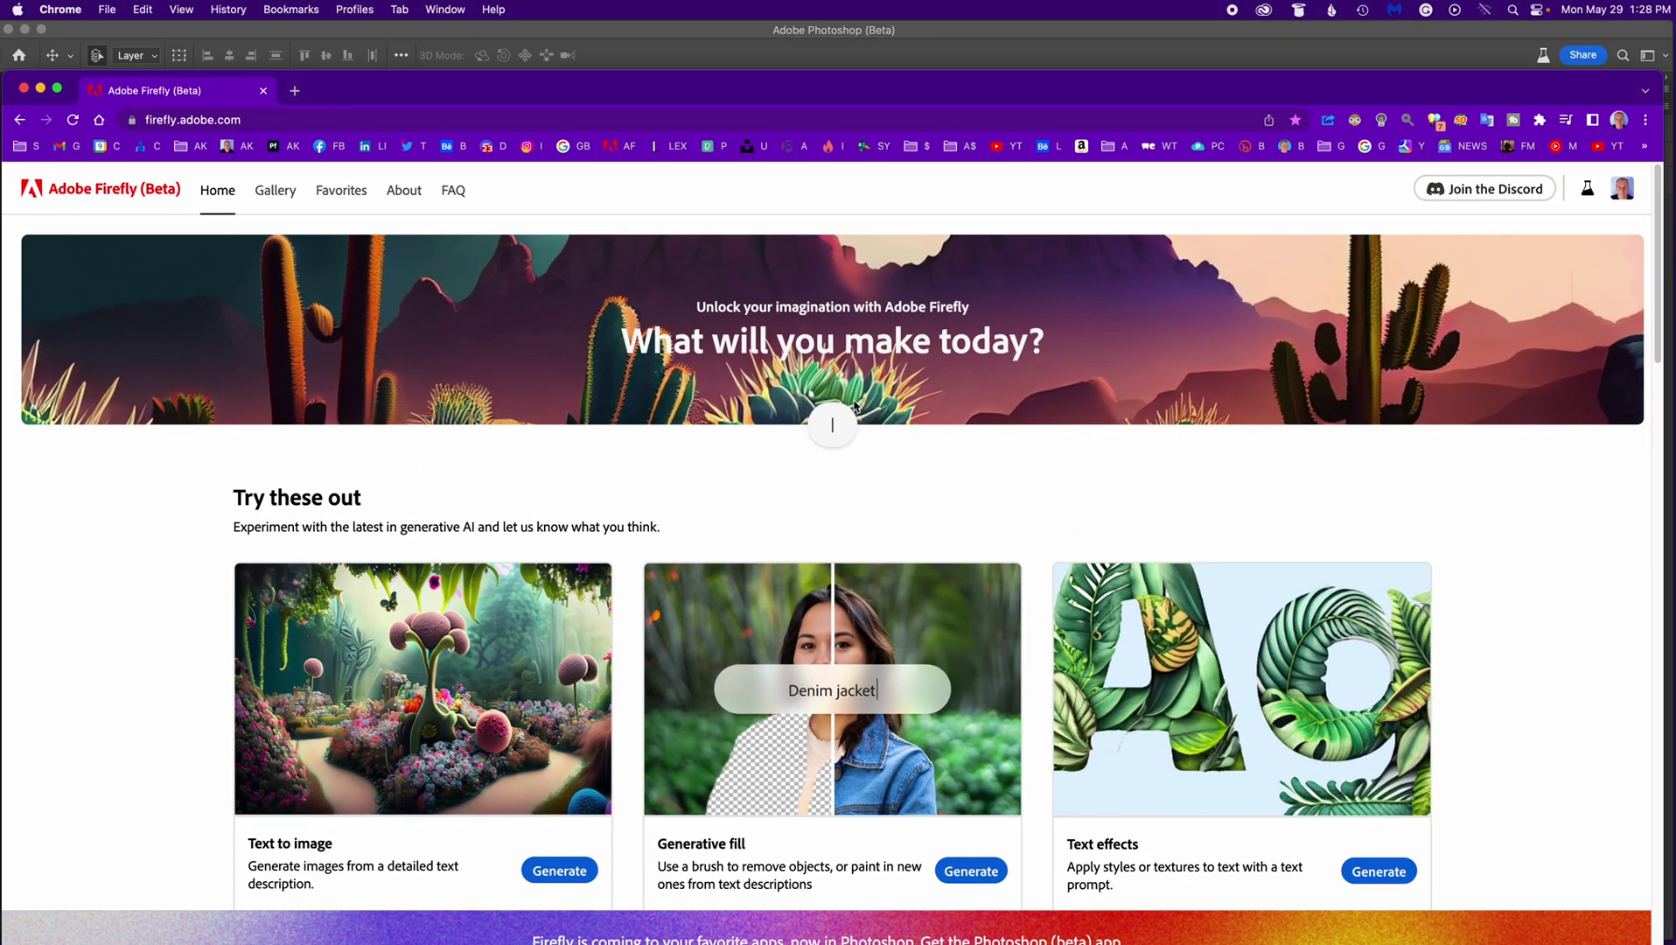